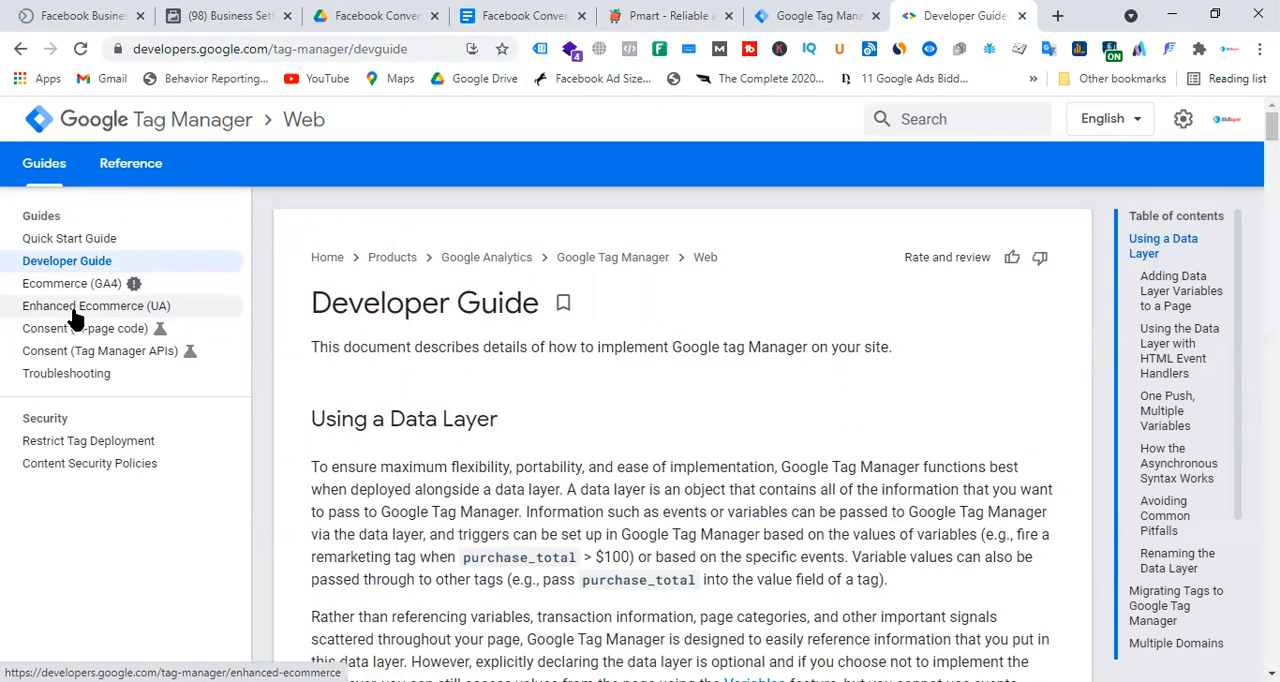
# Open the Enhanced Ecommerce (UA) guide and highlight the data layer script for measuring product impressions.
pyautogui.click(89, 315)
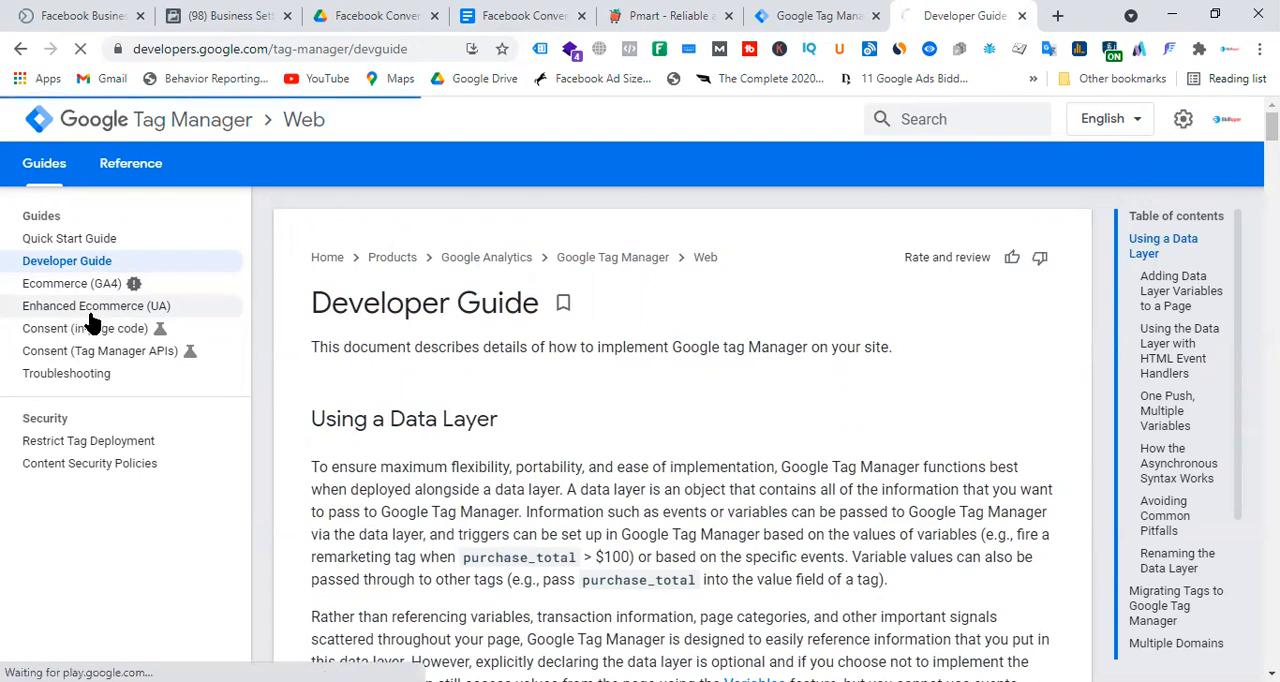
pyautogui.scroll(-8, 689, 394)
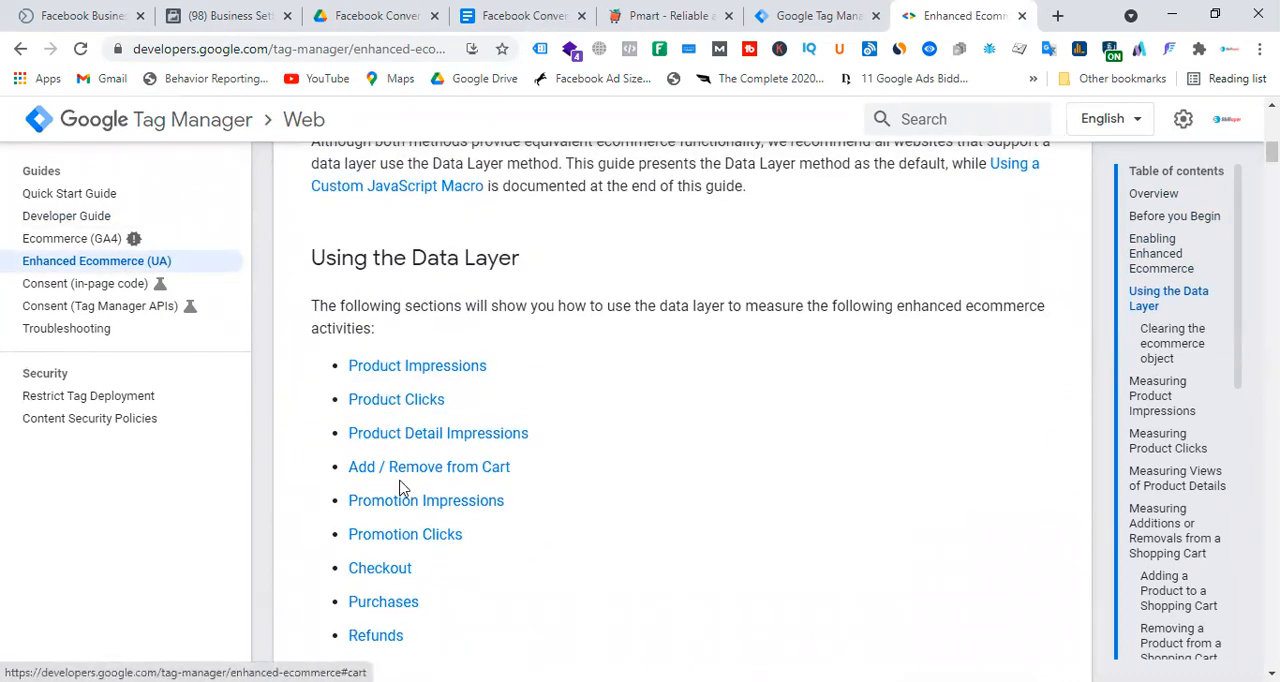
pyautogui.scroll(-7, 651, 414)
pyautogui.scroll(-2, 672, 401)
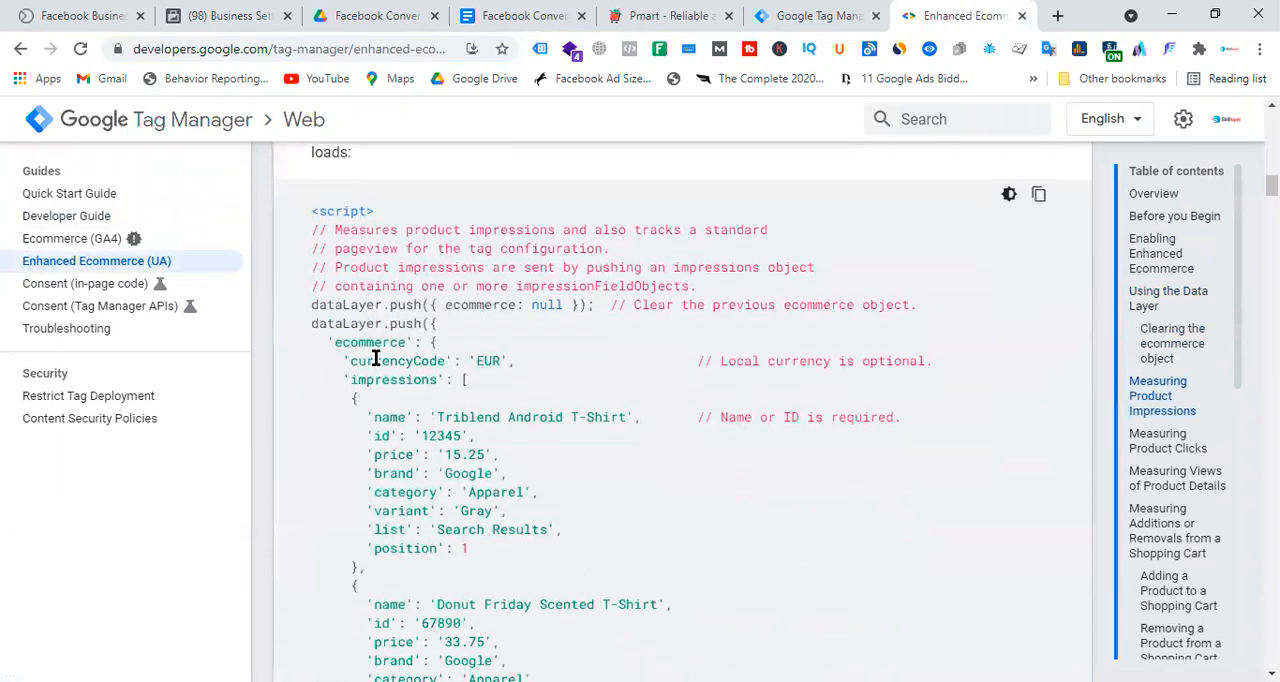
pyautogui.moveTo(312, 305); pyautogui.dragTo(554, 474)
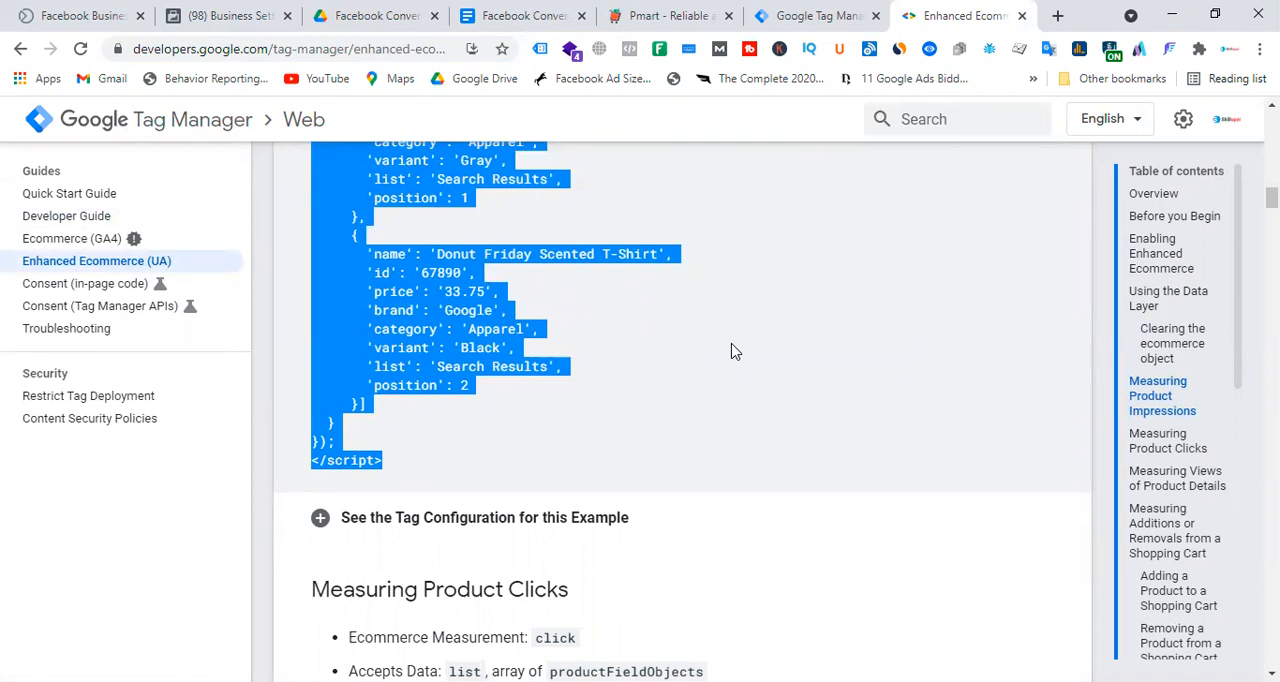
pyautogui.scroll(3, 731, 351)
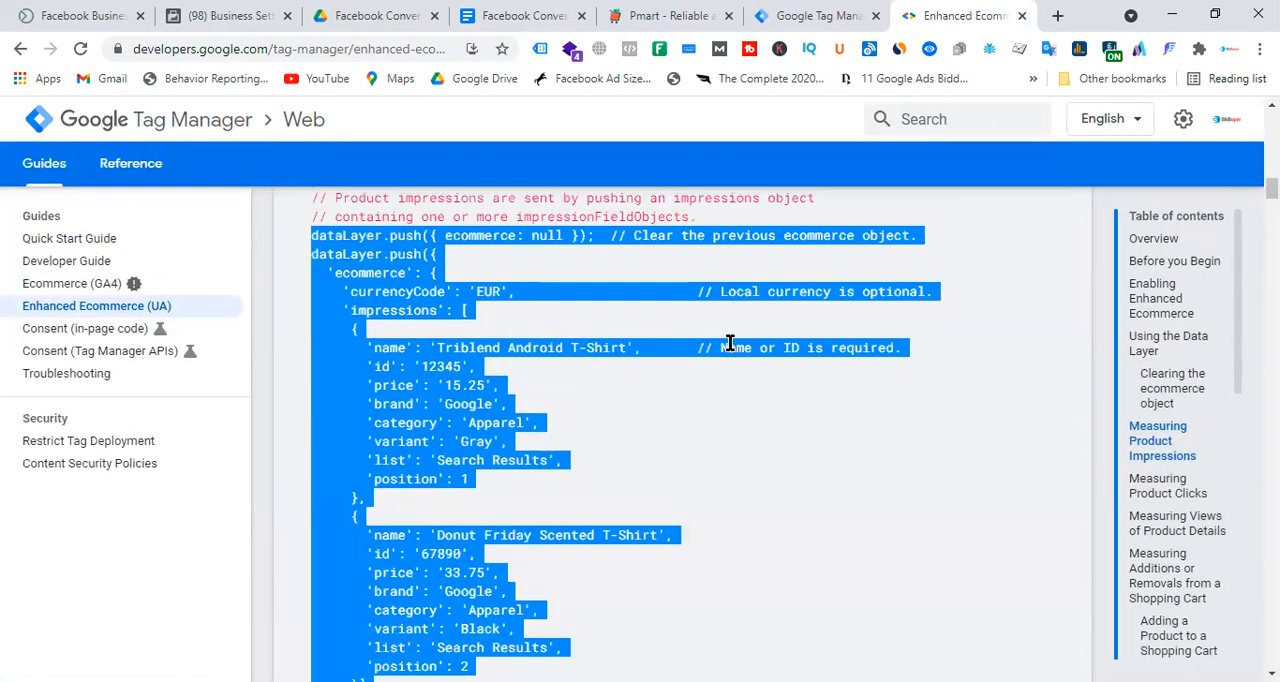
# Open the Ecommerce (GA4) guide and highlight its list of ecommerce activities from Product/Item List Views/Impressions to Refunds.
pyautogui.click(80, 290)
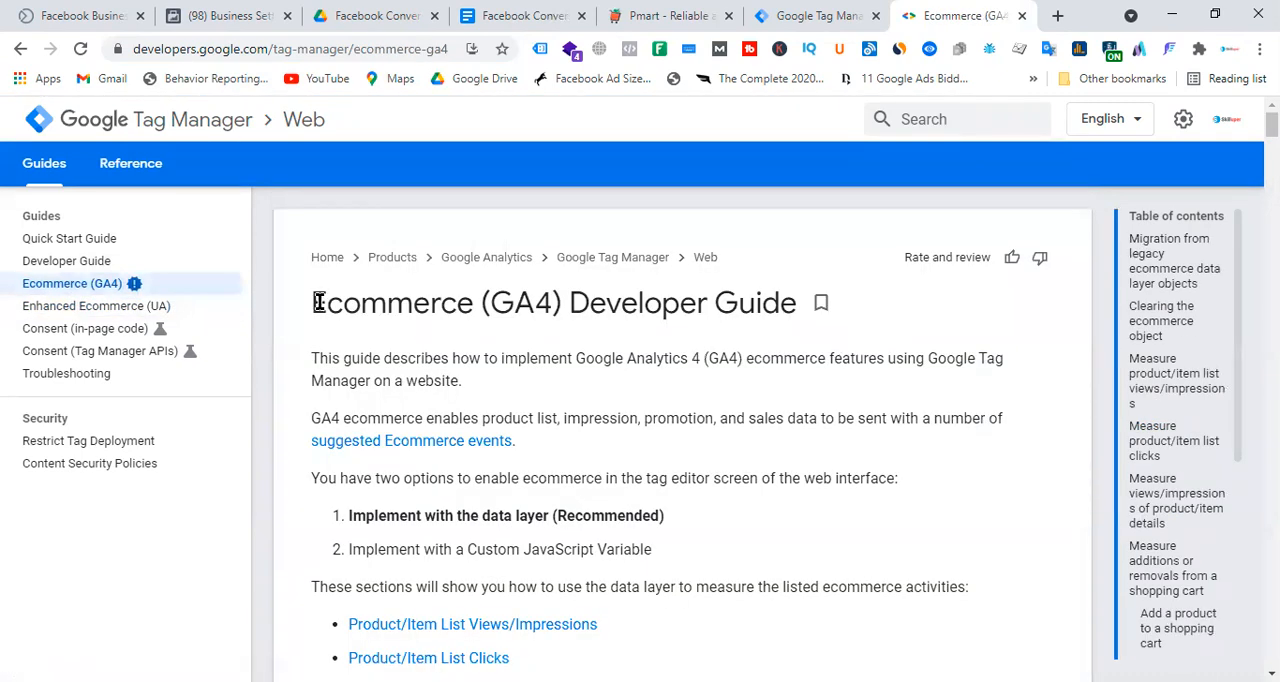
pyautogui.moveTo(322, 302); pyautogui.dragTo(820, 306)
pyautogui.scroll(-5, 510, 405)
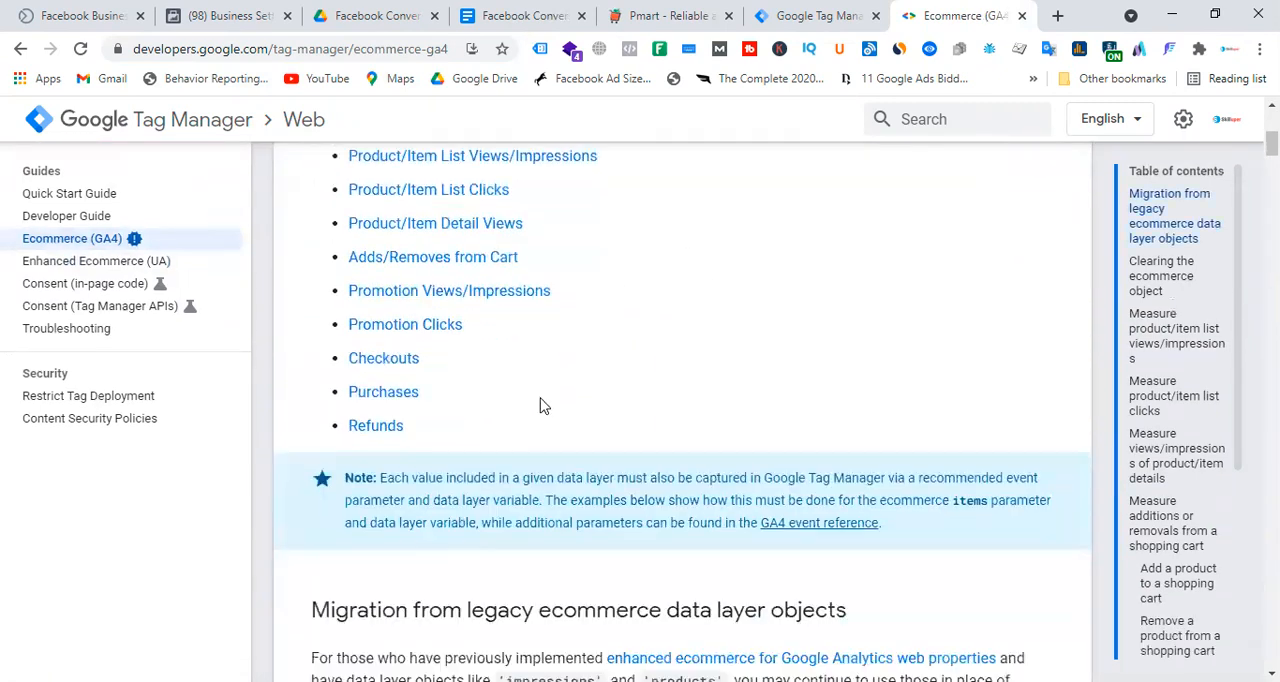
pyautogui.moveTo(466, 429); pyautogui.dragTo(348, 152)
pyautogui.scroll(2, 657, 428)
pyautogui.click(474, 605)
pyautogui.moveTo(474, 605); pyautogui.dragTo(348, 340)
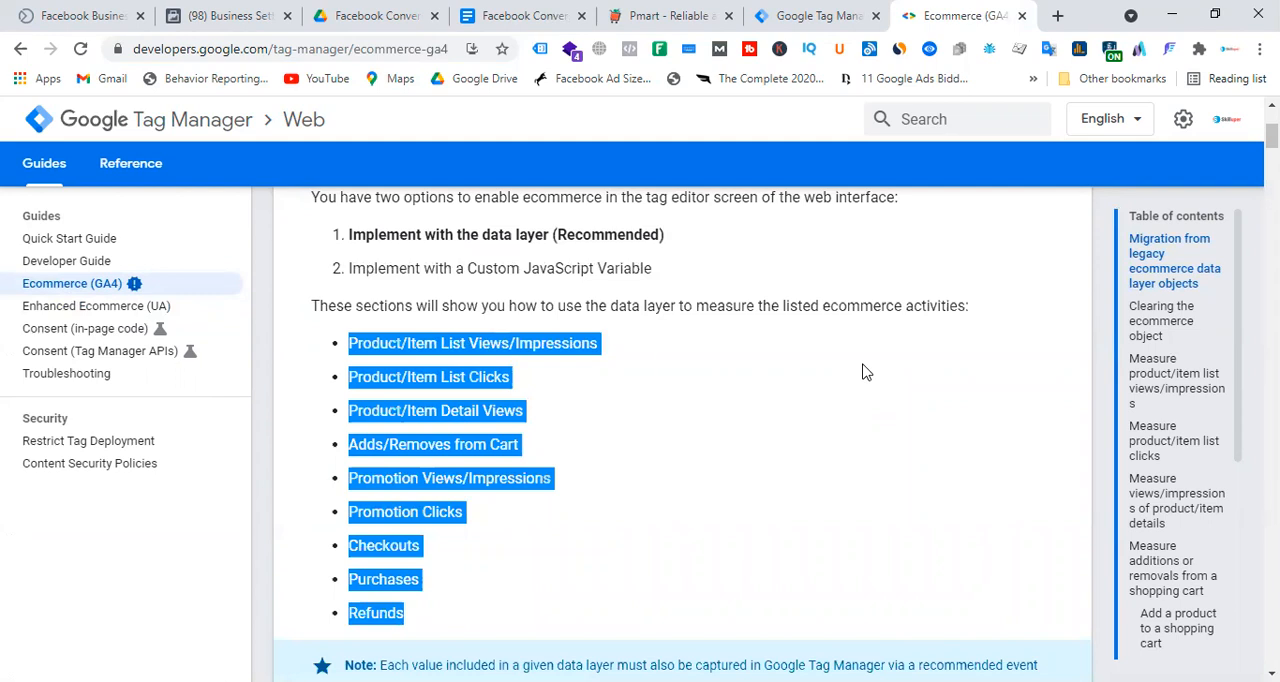
pyautogui.click(680, 442)
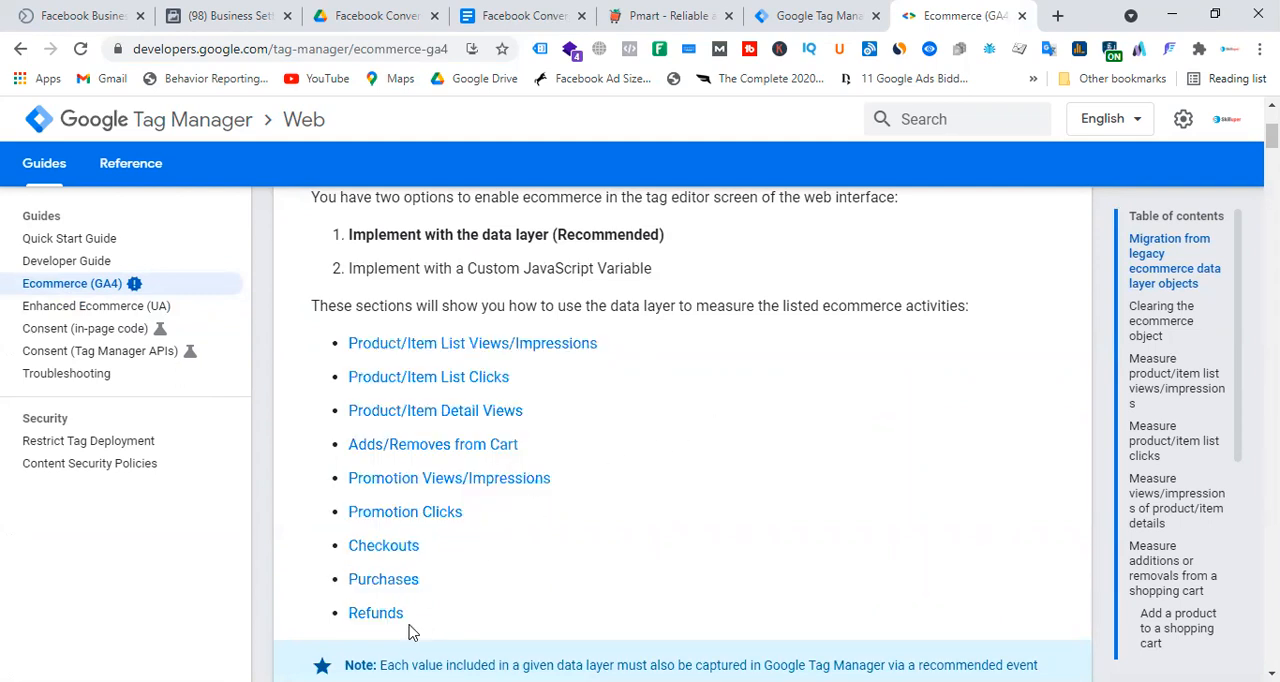
pyautogui.moveTo(404, 613); pyautogui.dragTo(332, 340)
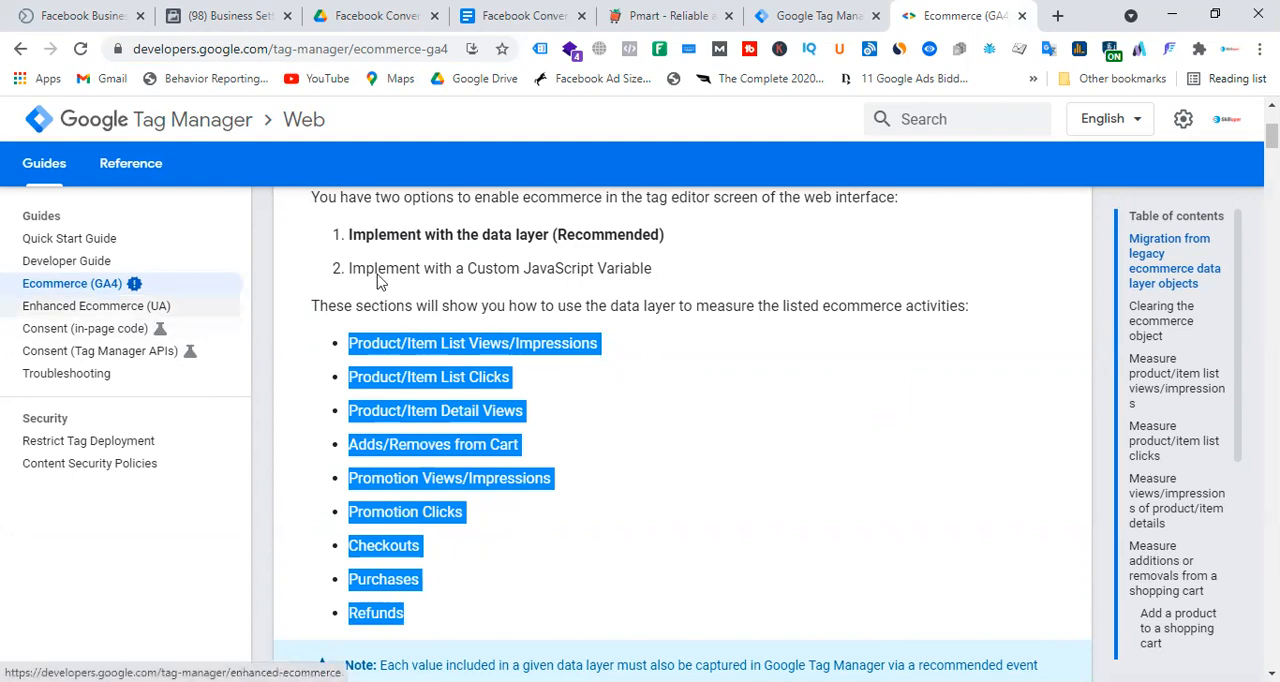
# Examine the view_item_list data layer sample under the product/item list views section, highlighting the first item's code.
pyautogui.scroll(-6, 766, 414)
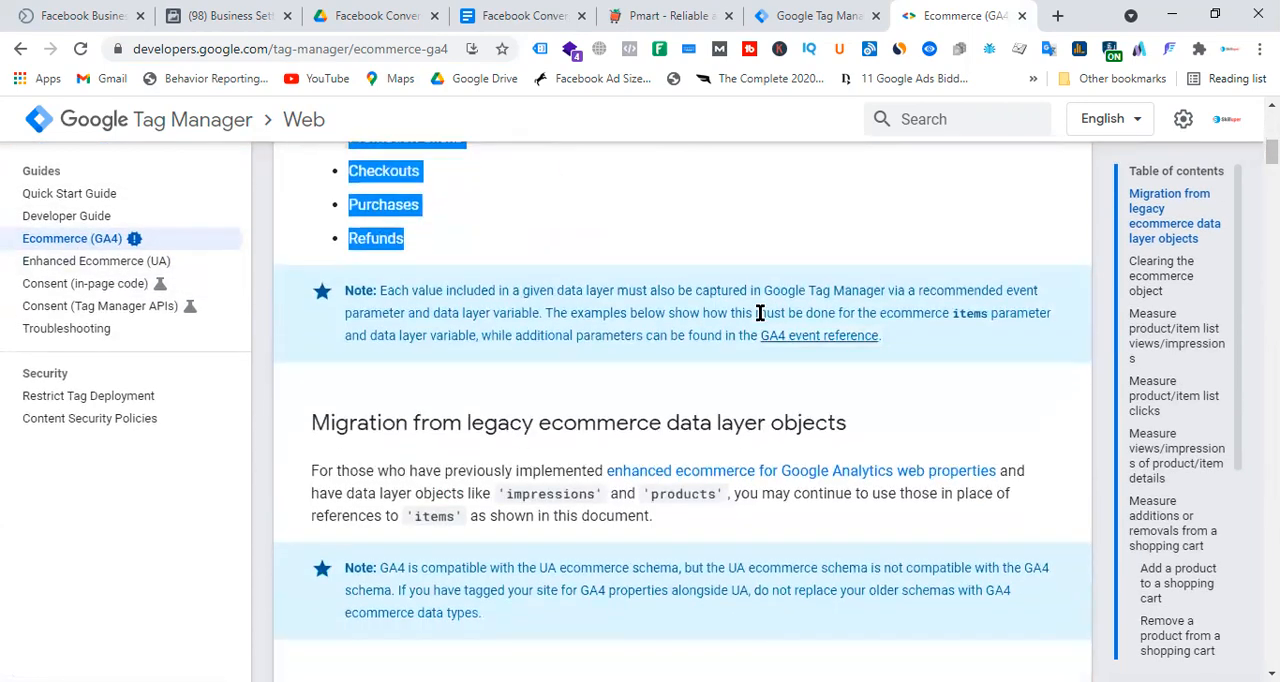
pyautogui.scroll(-6, 766, 331)
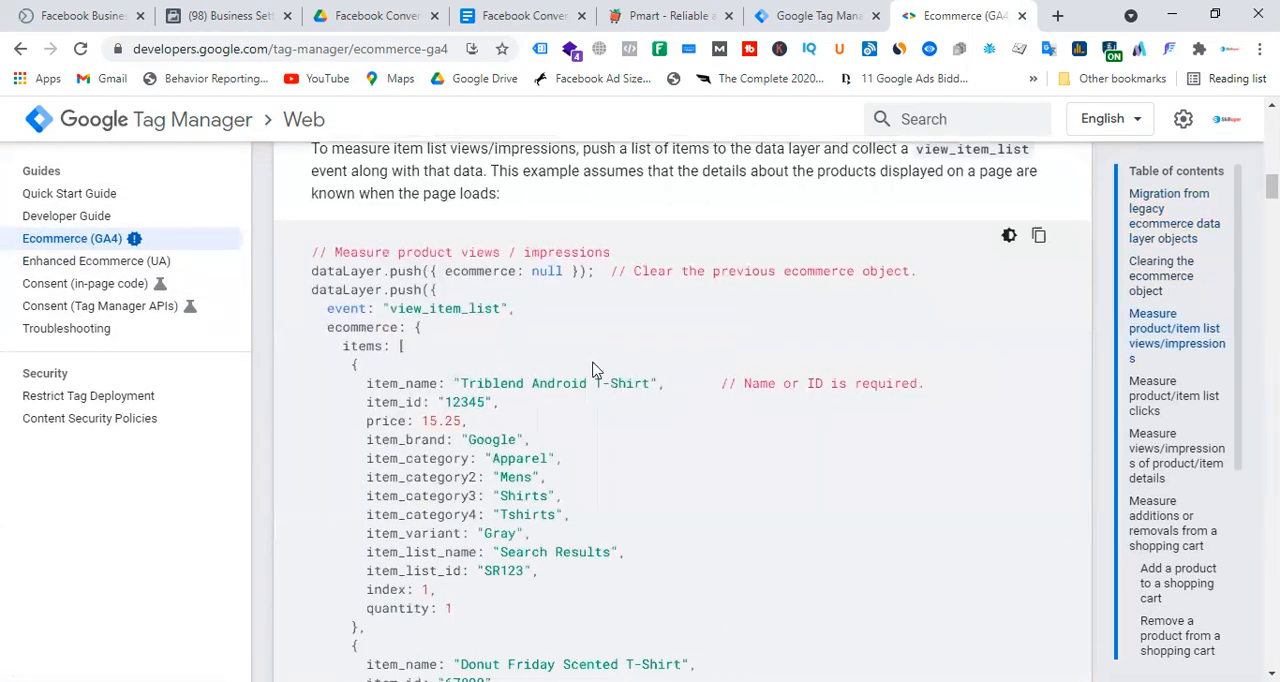
pyautogui.moveTo(312, 252); pyautogui.dragTo(514, 634)
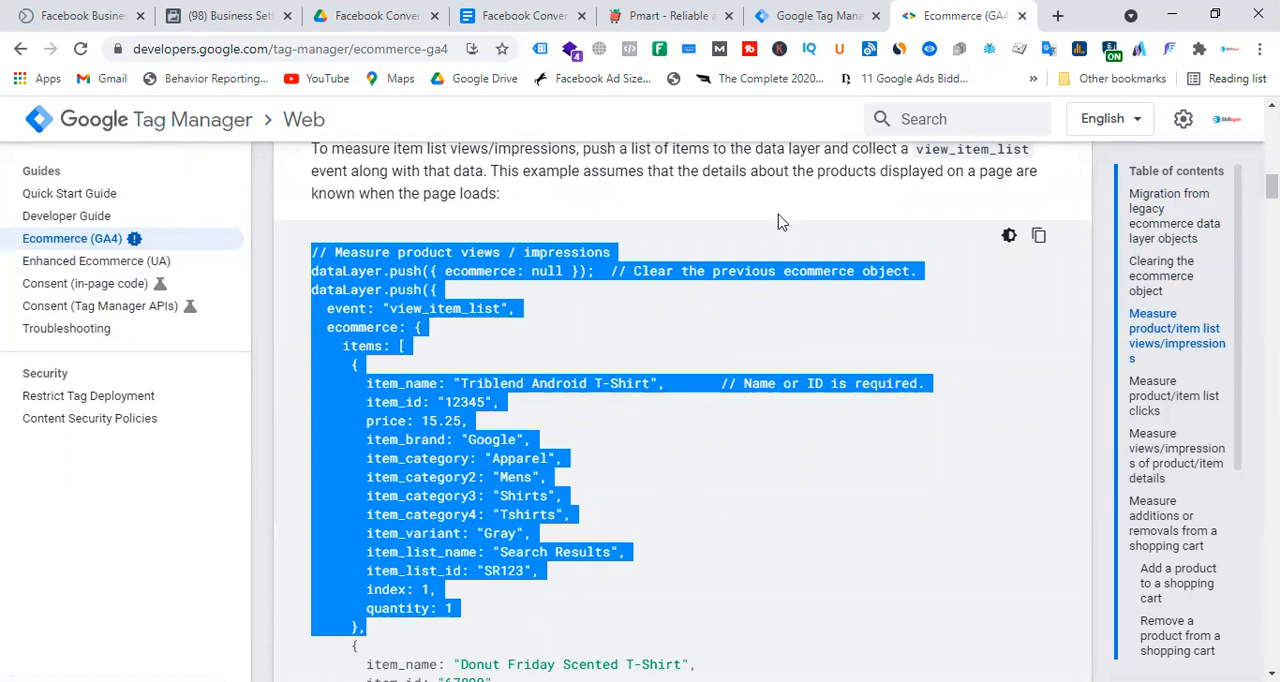
pyautogui.click(943, 314)
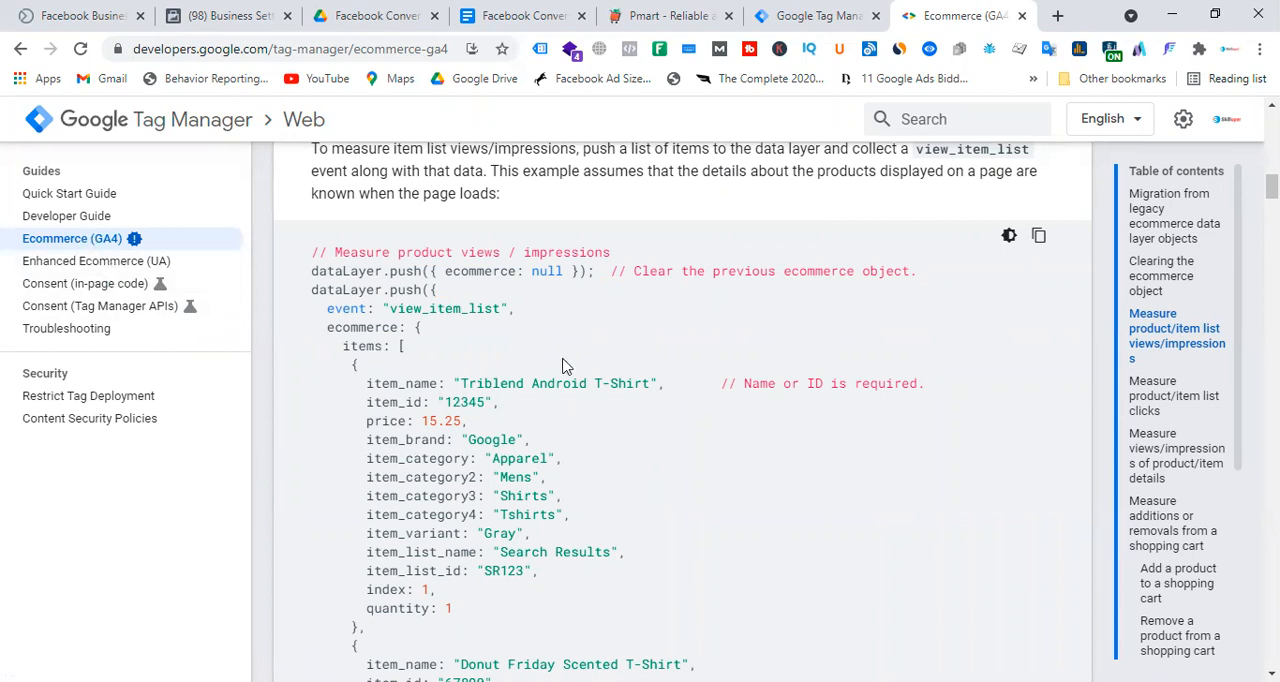
pyautogui.moveTo(317, 271); pyautogui.dragTo(533, 590)
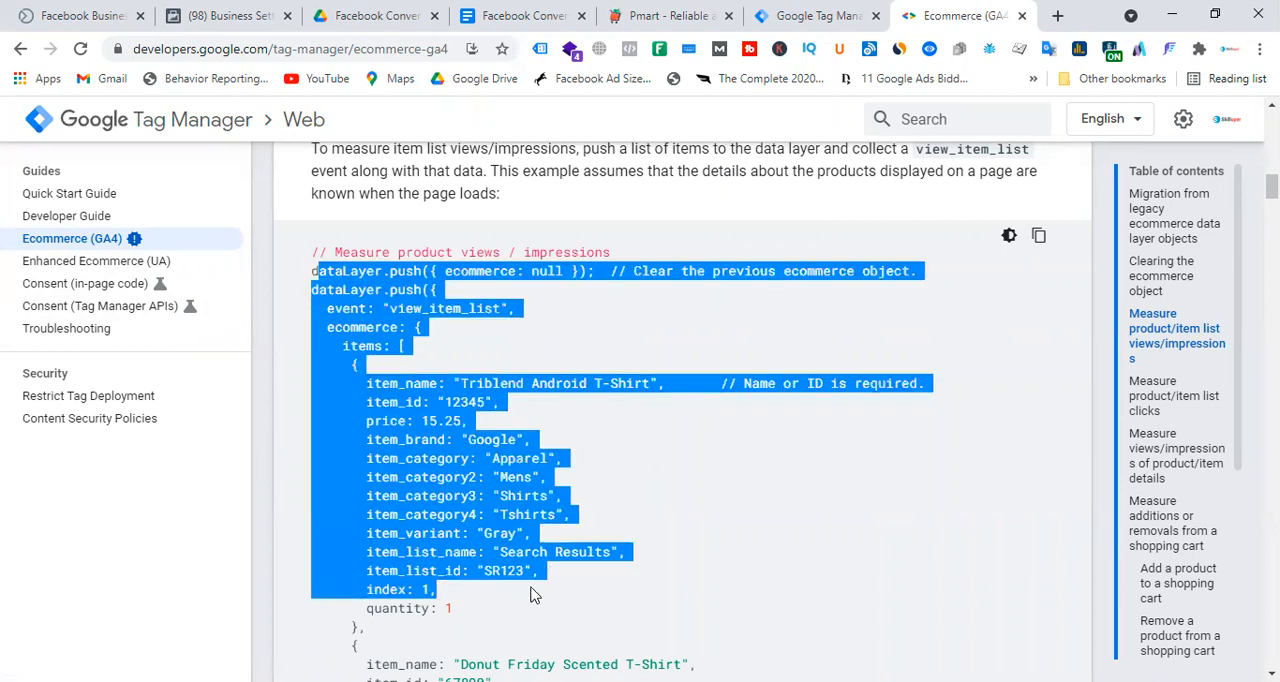
pyautogui.click(792, 473)
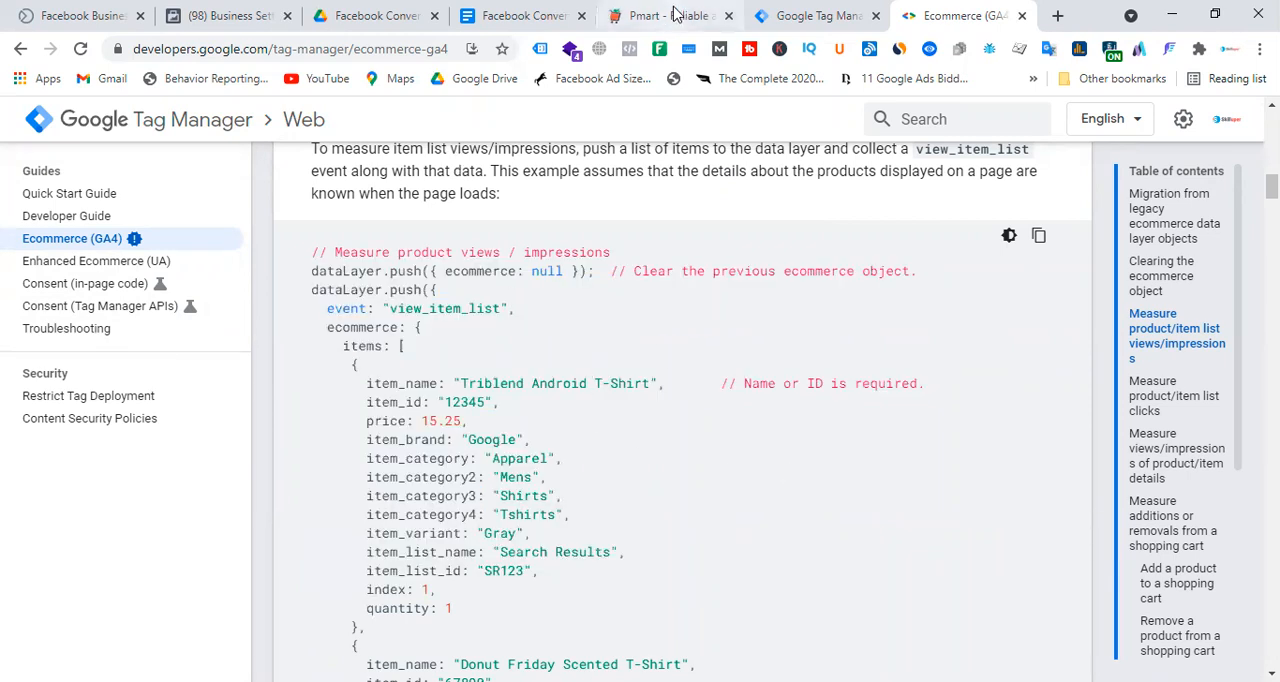
# Switch to Google Drive and look through the files in the GA4 - Google Analytics 4 folder of My Drive.
pyautogui.click(400, 12)
pyautogui.click(100, 248)
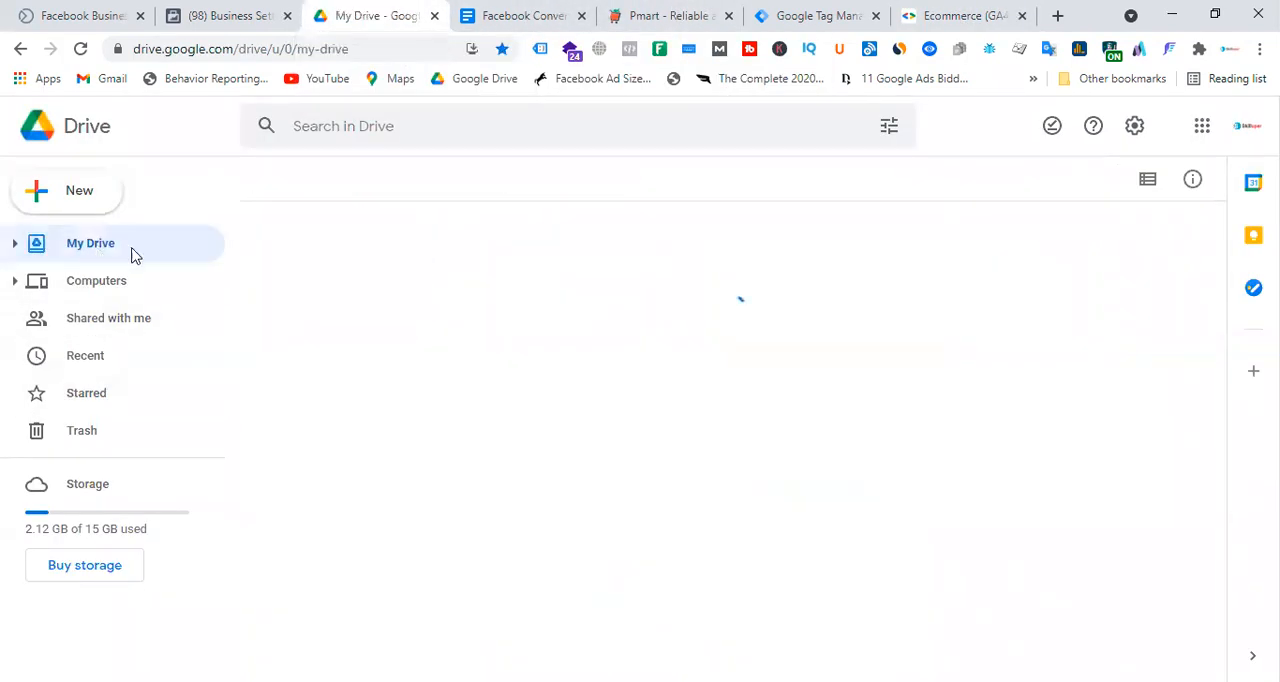
pyautogui.scroll(-1, 838, 420)
pyautogui.scroll(-1, 838, 420)
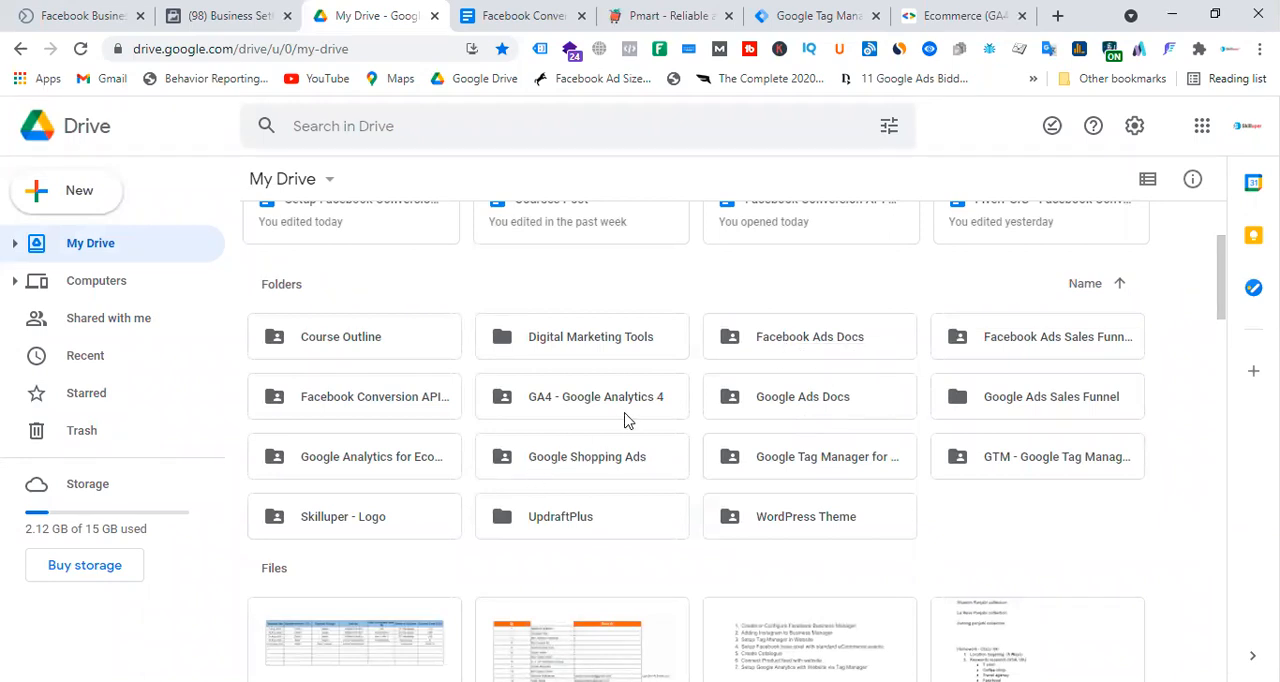
pyautogui.doubleClick(618, 401)
pyautogui.scroll(-3, 793, 424)
pyautogui.scroll(-1, 797, 428)
pyautogui.scroll(4, 811, 420)
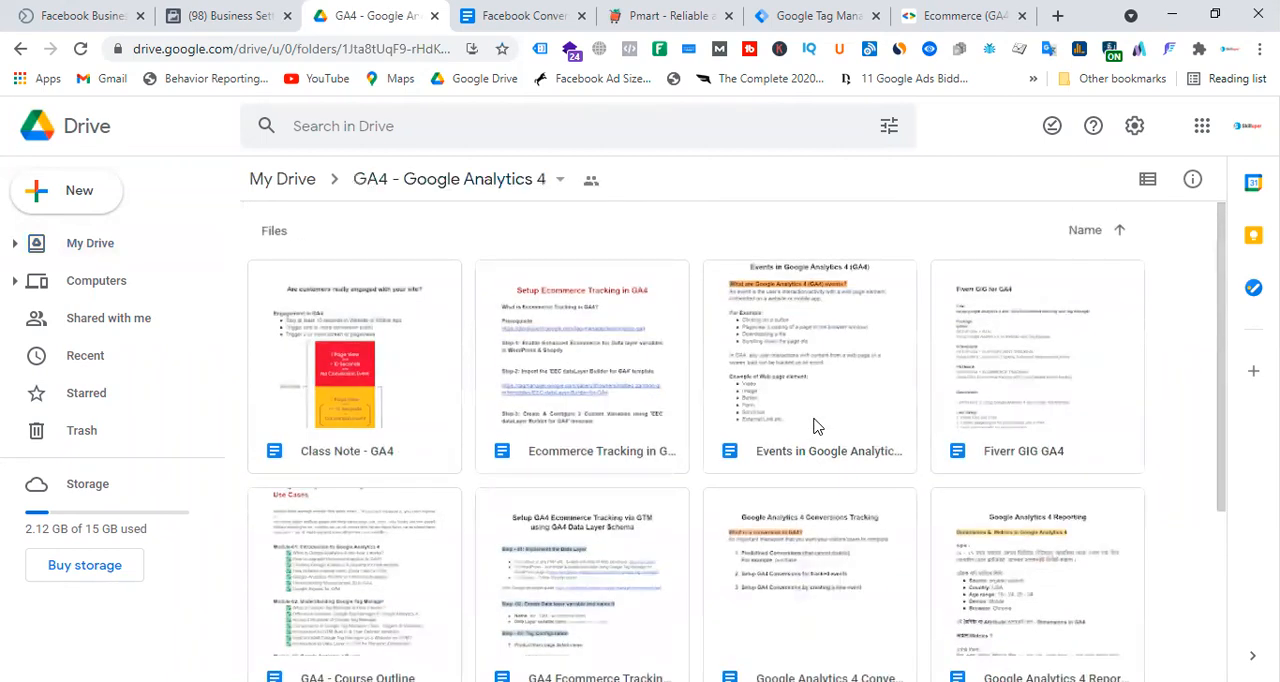
pyautogui.scroll(-3, 815, 426)
# Review the Pmart_GoogleTag files under GTM - Google Tag Manager > Laravel - Data layer files, and return to My Drive.
pyautogui.click(78, 248)
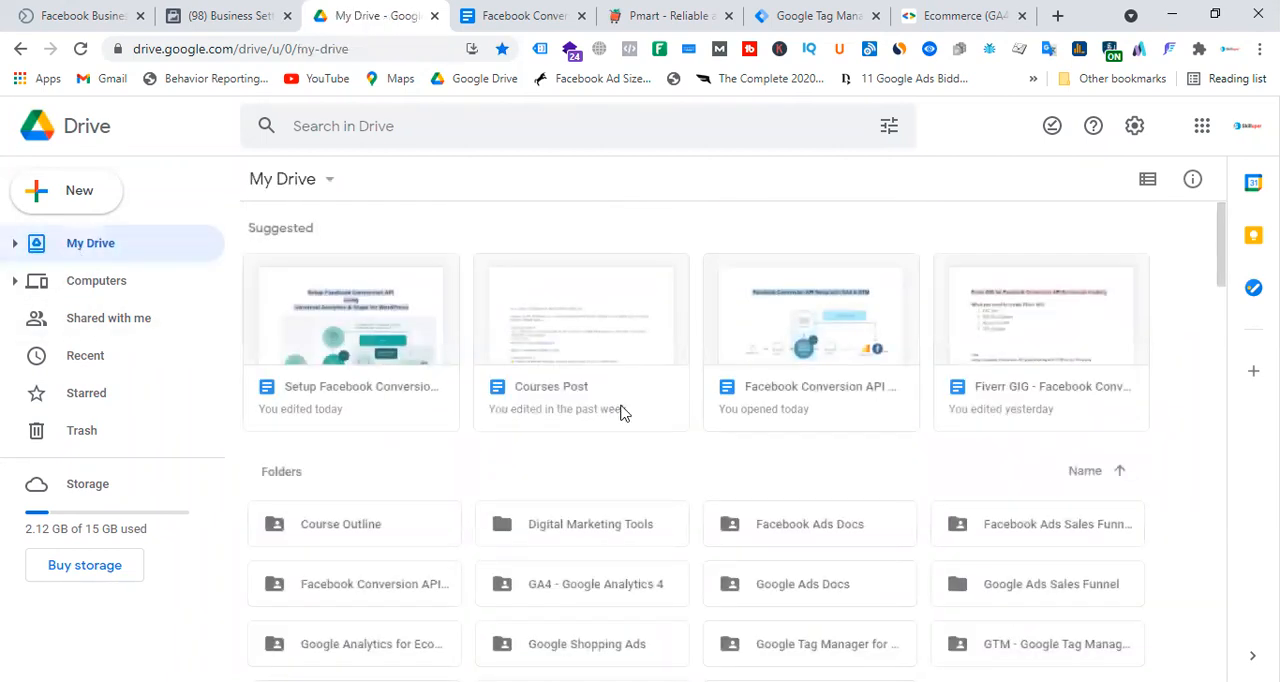
pyautogui.scroll(-4, 1051, 465)
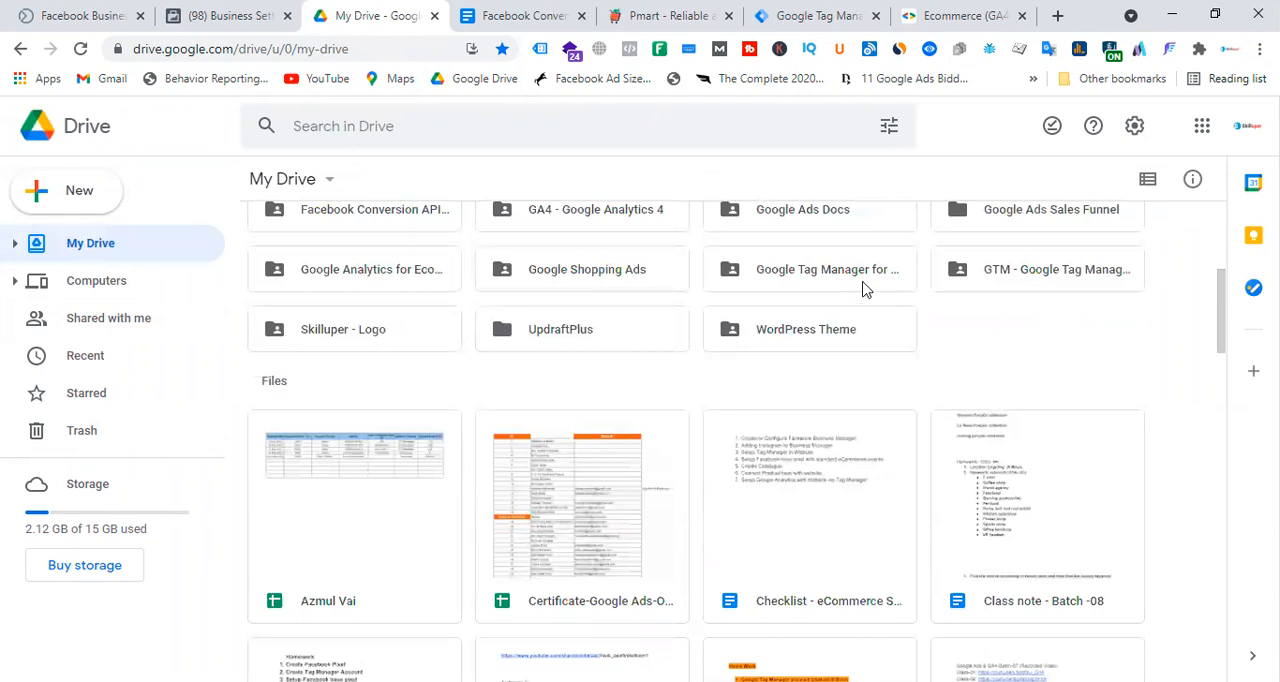
pyautogui.doubleClick(1040, 282)
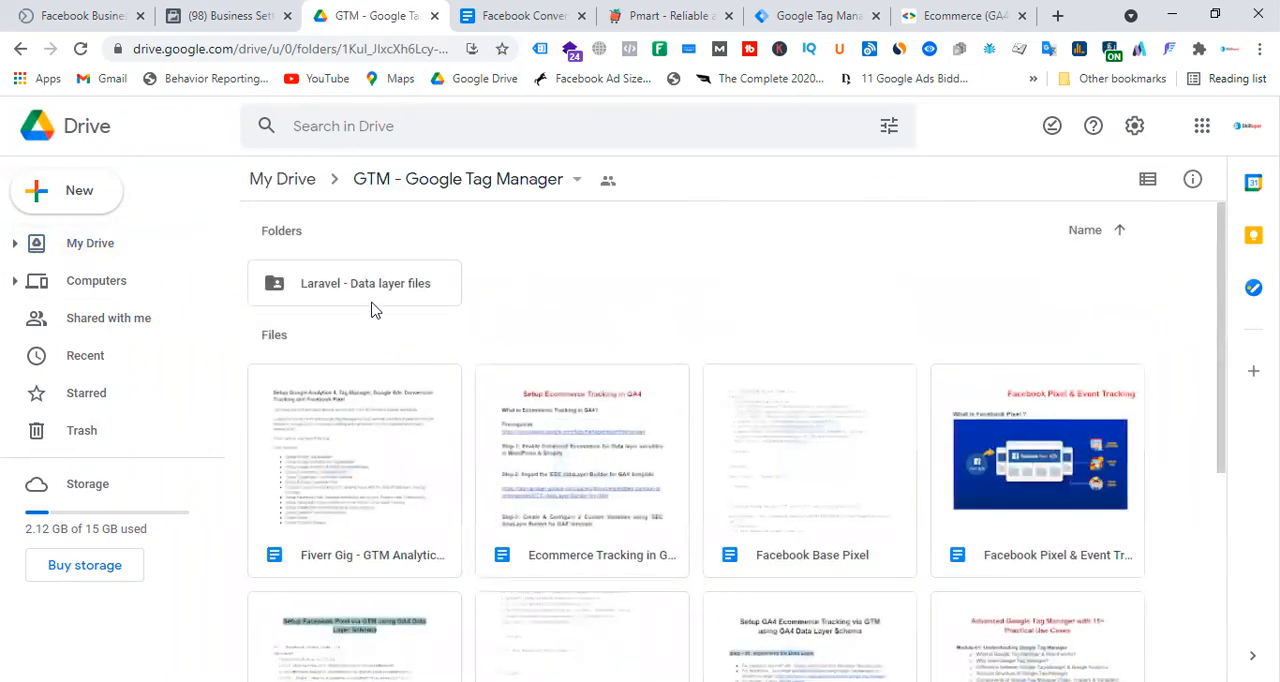
pyautogui.doubleClick(394, 285)
pyautogui.doubleClick(338, 298)
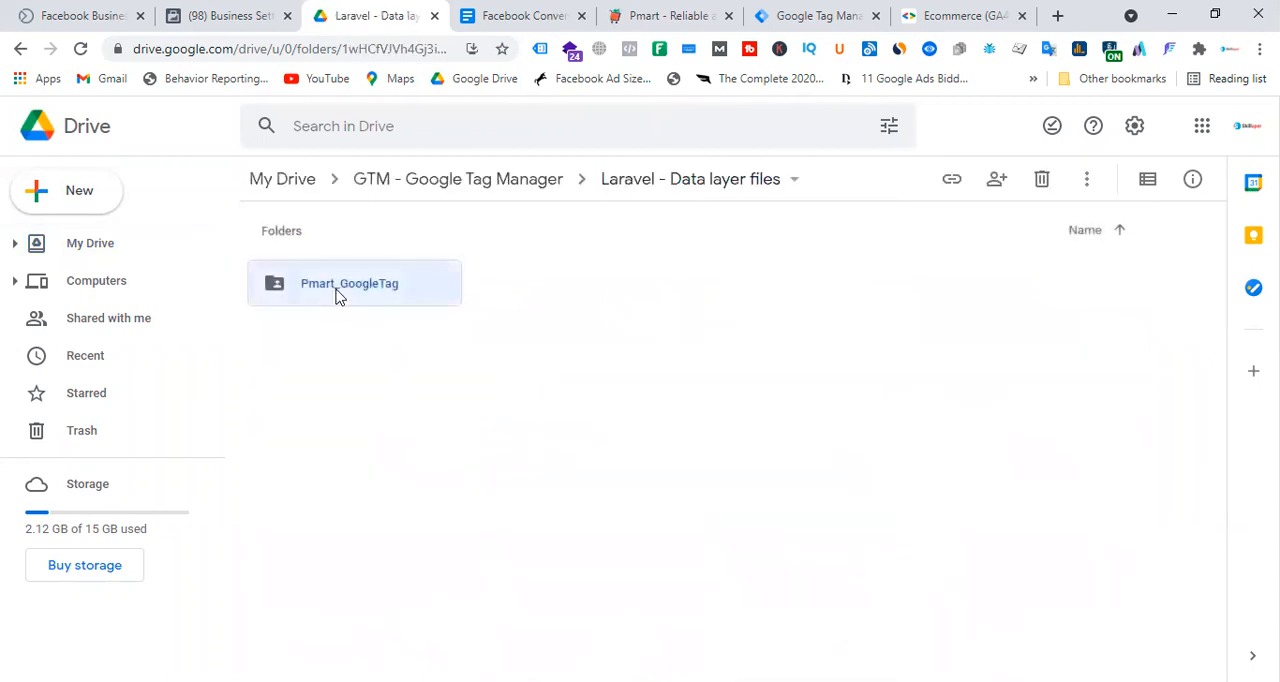
pyautogui.scroll(-1, 890, 465)
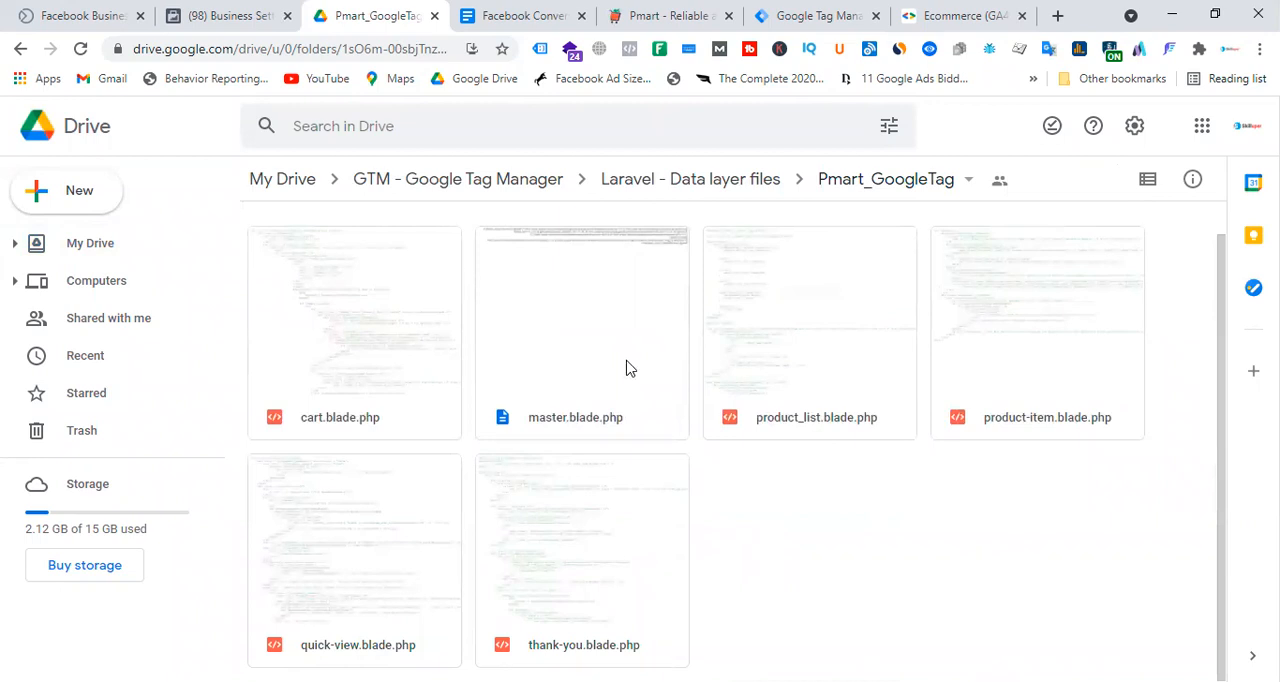
pyautogui.scroll(1, 636, 348)
pyautogui.click(92, 245)
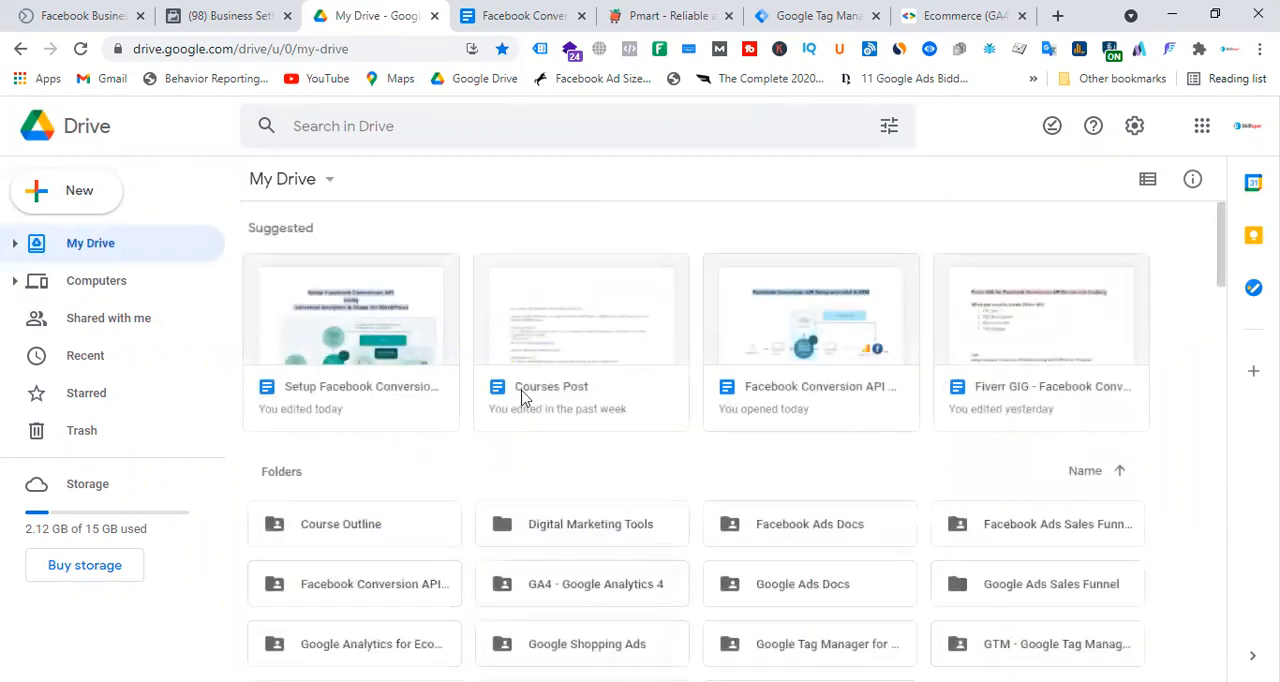
# Switch back to the Ecommerce (GA4) guide and highlight the item_name value "Triblend Android T-Shirt" in the view_item_list sample.
pyautogui.click(965, 15)
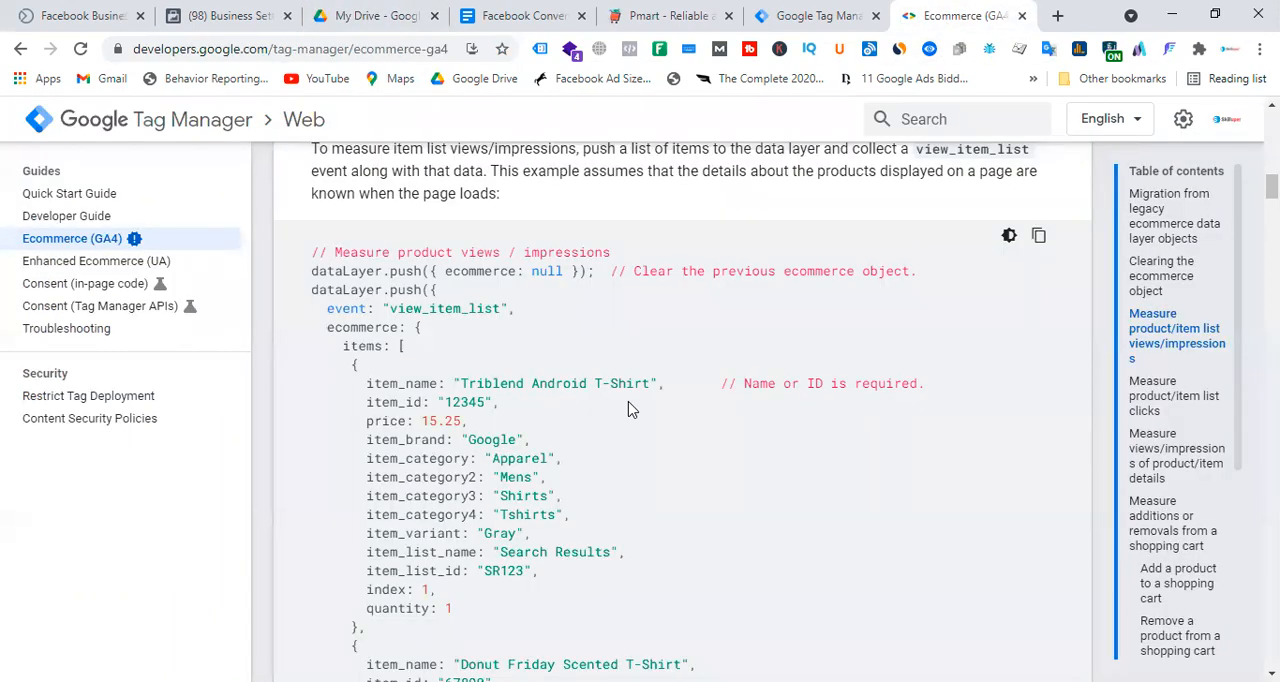
pyautogui.scroll(-1, 683, 409)
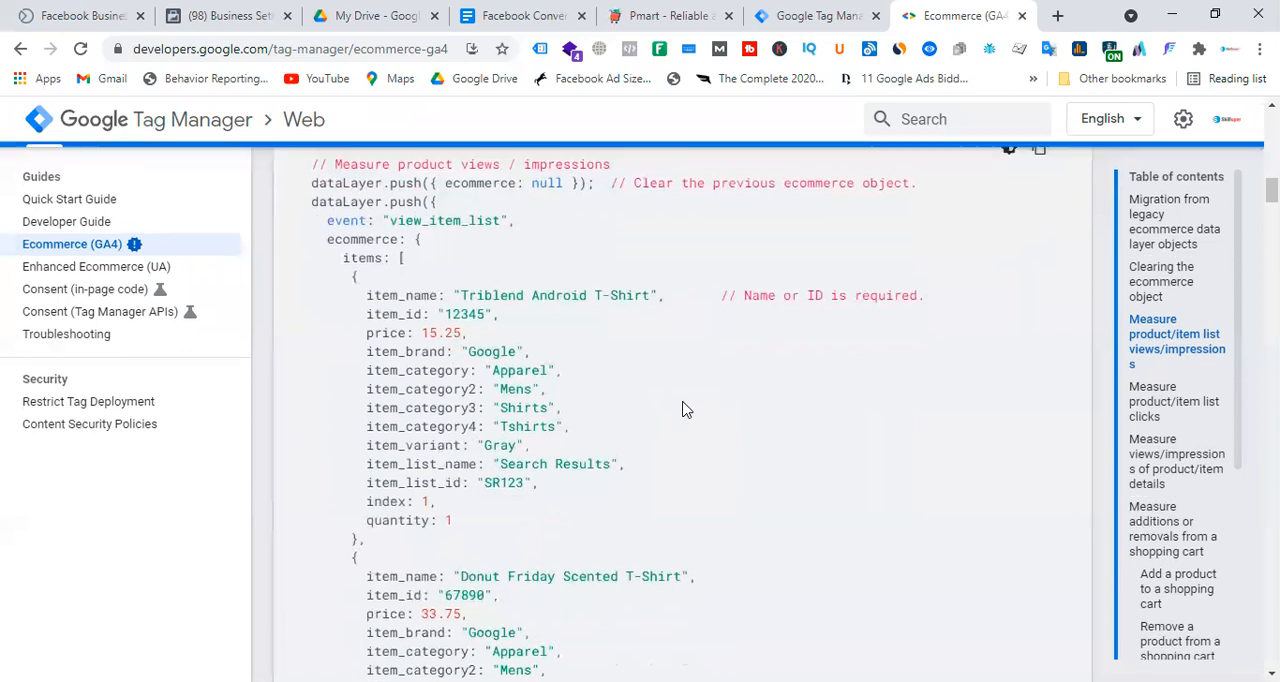
pyautogui.scroll(1, 683, 409)
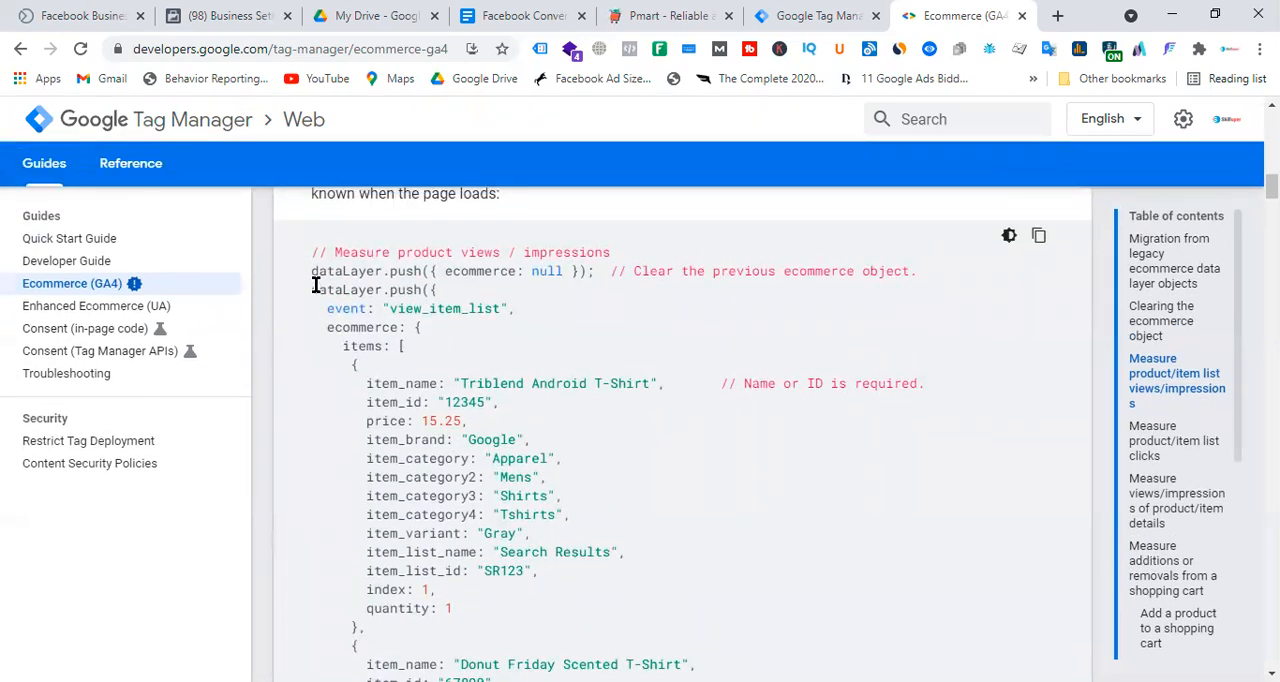
pyautogui.moveTo(313, 273); pyautogui.dragTo(455, 626)
pyautogui.click(694, 504)
pyautogui.moveTo(424, 421); pyautogui.dragTo(654, 386)
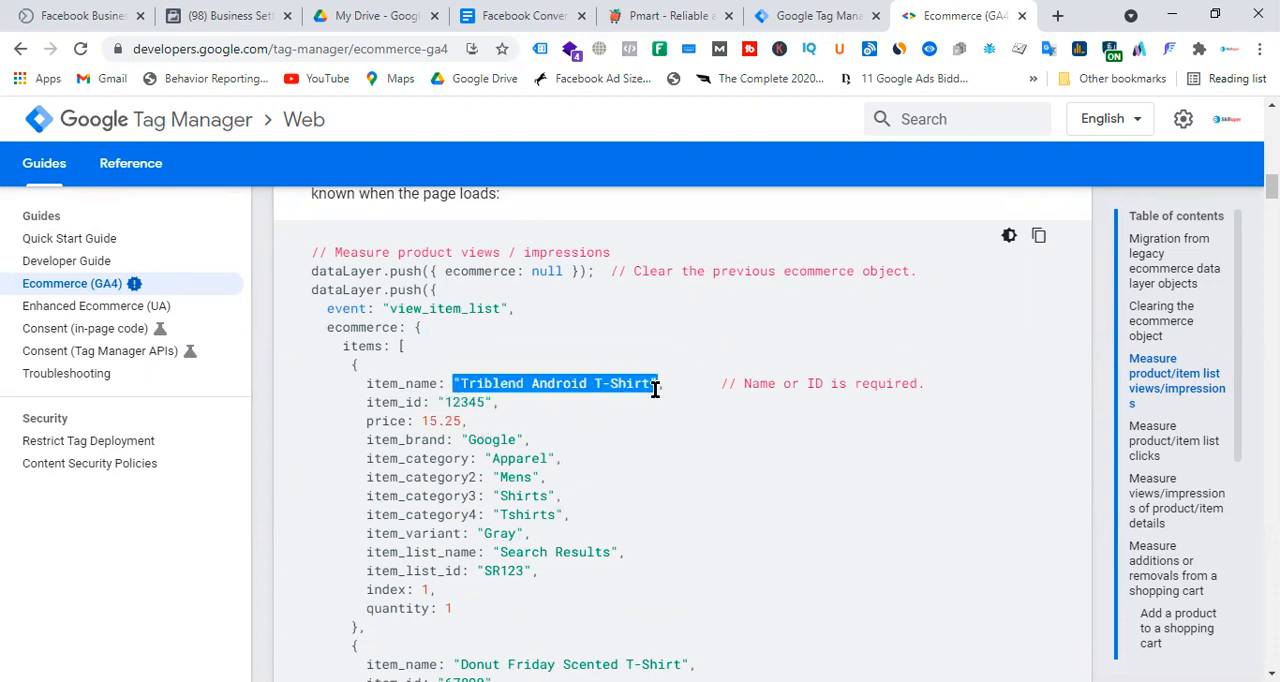
pyautogui.click(575, 406)
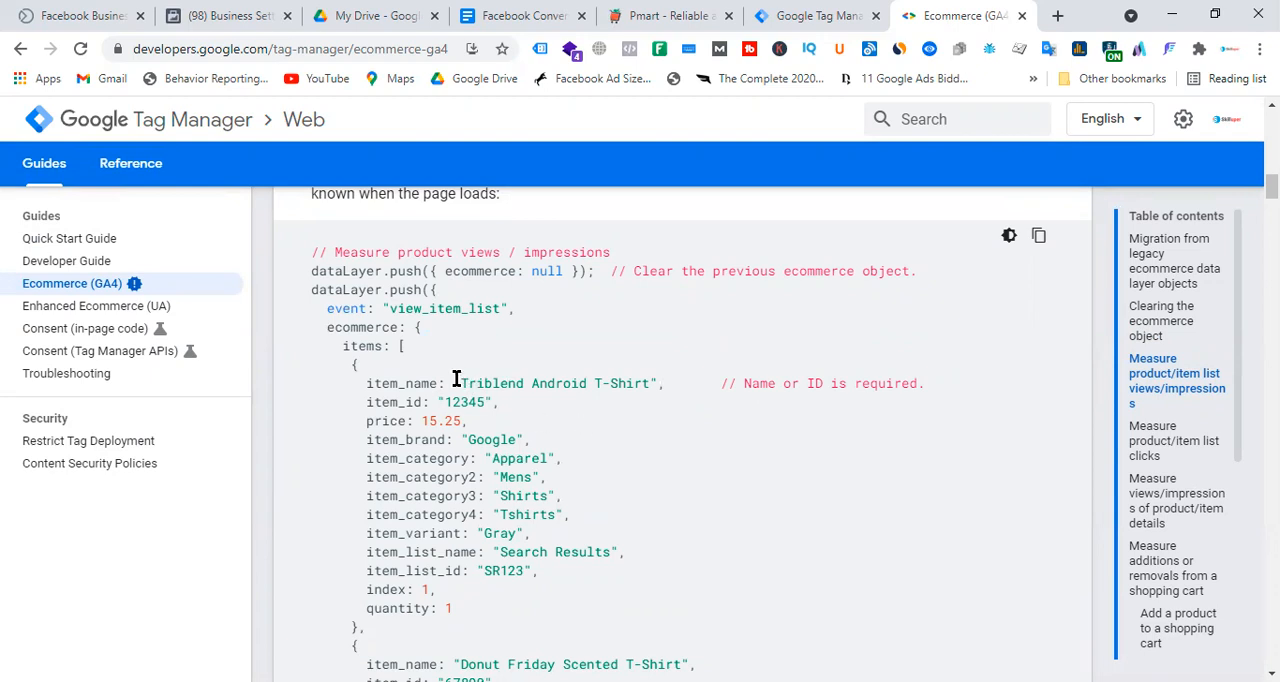
pyautogui.moveTo(458, 383); pyautogui.dragTo(650, 383)
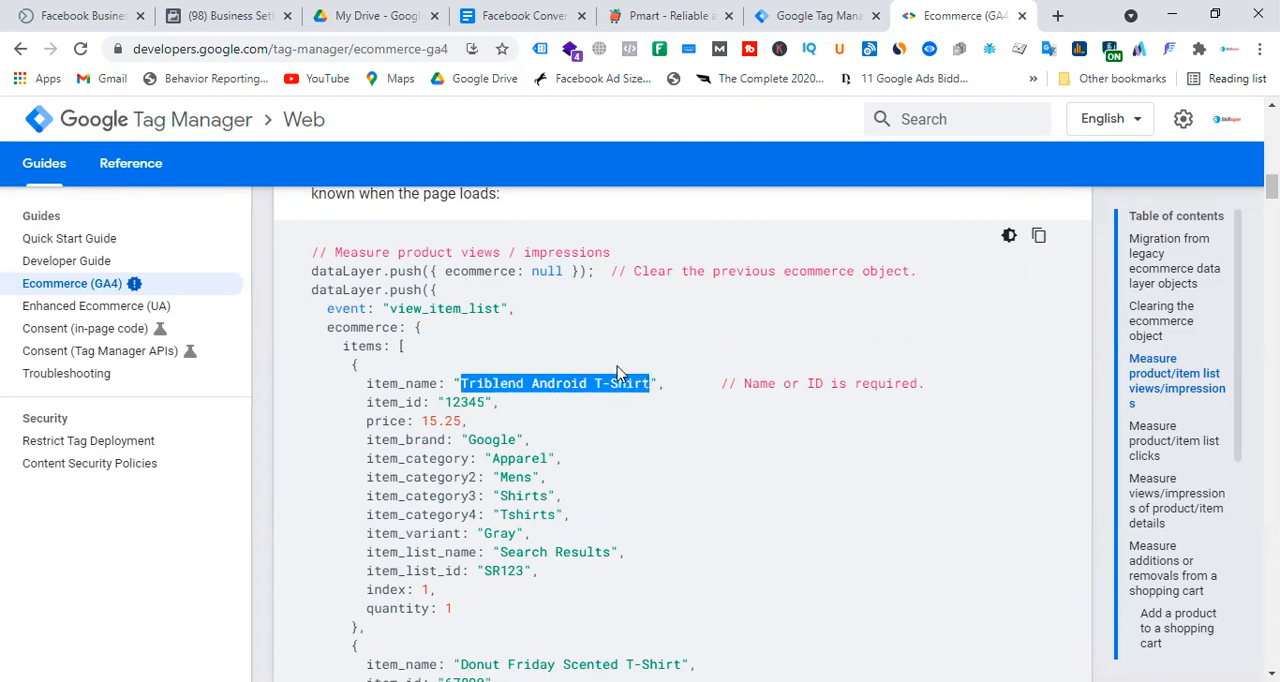
# Review the GA4 guide's list of ecommerce activities and read on to the section on measuring shopping cart additions or removals.
pyautogui.scroll(7, 618, 373)
pyautogui.scroll(-4, 657, 386)
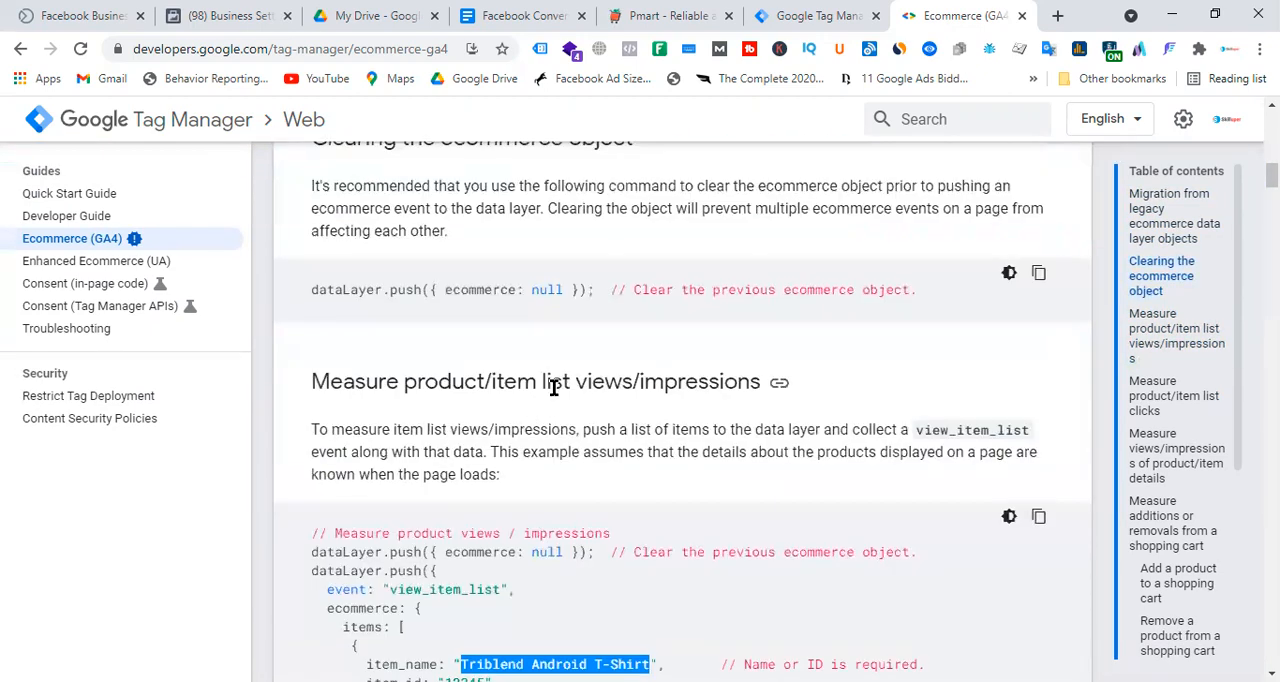
pyautogui.scroll(10, 580, 380)
pyautogui.scroll(-3, 560, 417)
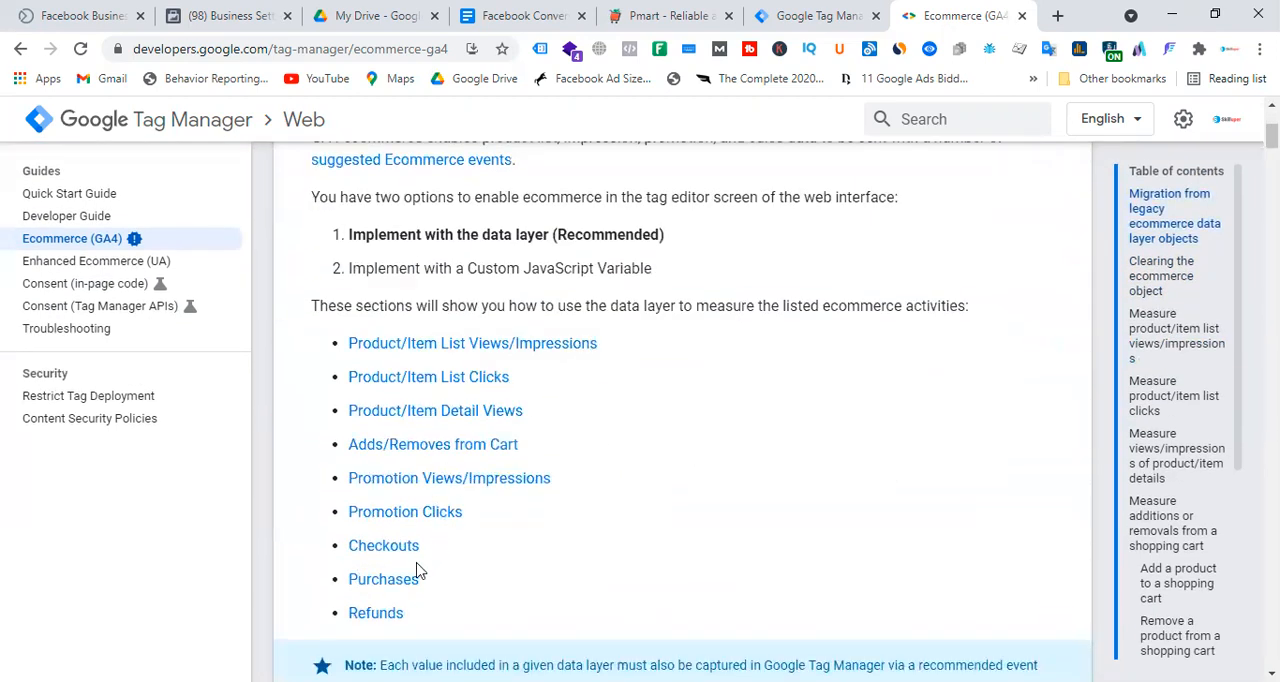
pyautogui.scroll(-2, 718, 411)
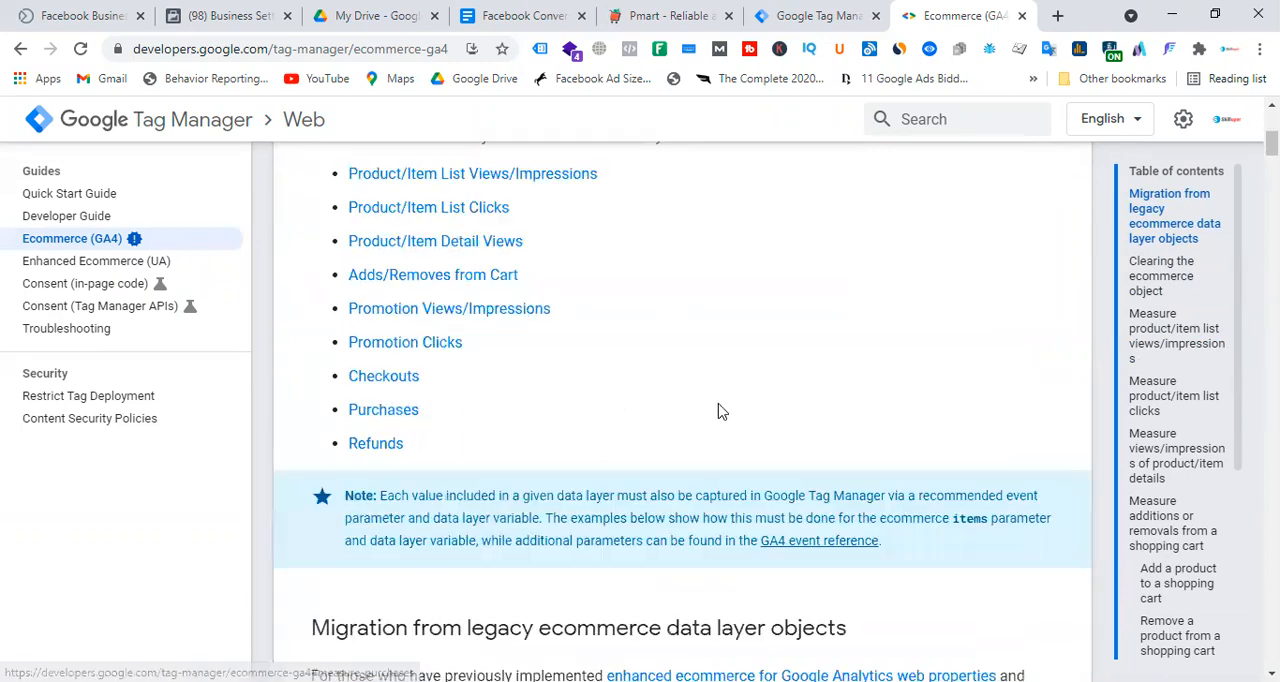
pyautogui.scroll(-15, 718, 411)
pyautogui.scroll(-8, 697, 370)
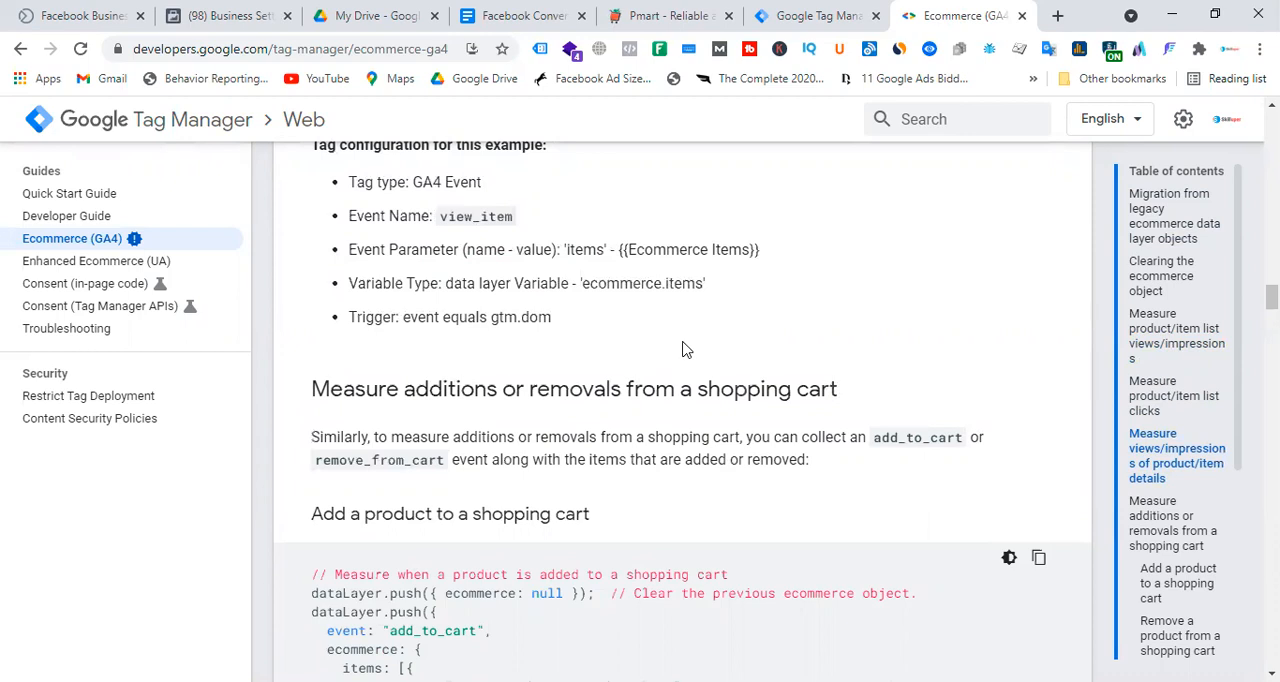
# Look over the Pmart storefront alongside the GA4 guide's add_to_cart sample and the Facebook Conversion API Setup document.
pyautogui.click(686, 14)
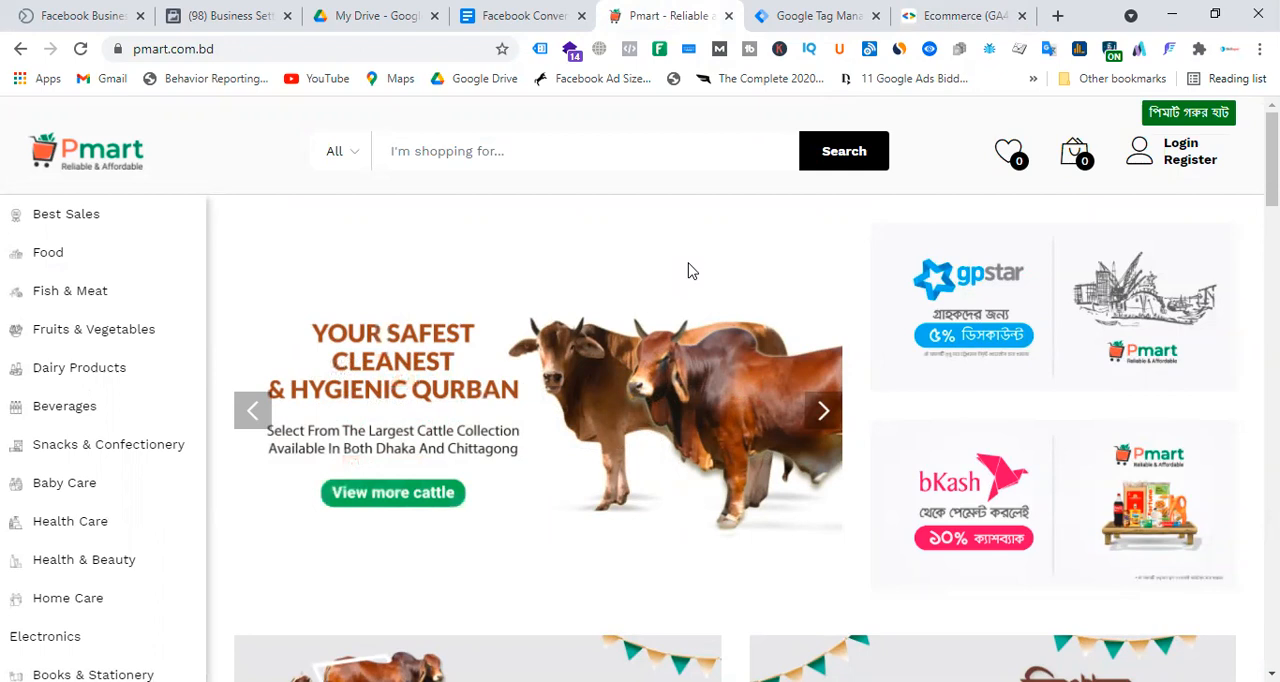
pyautogui.click(948, 12)
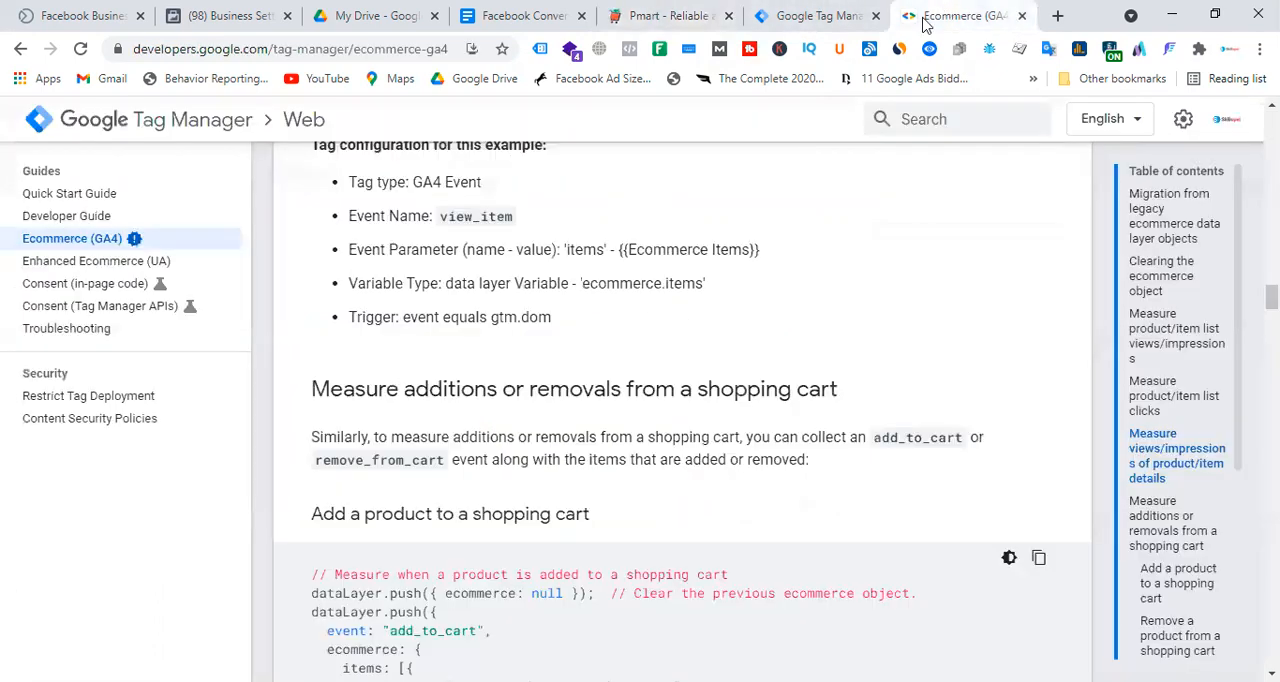
pyautogui.scroll(-3, 700, 380)
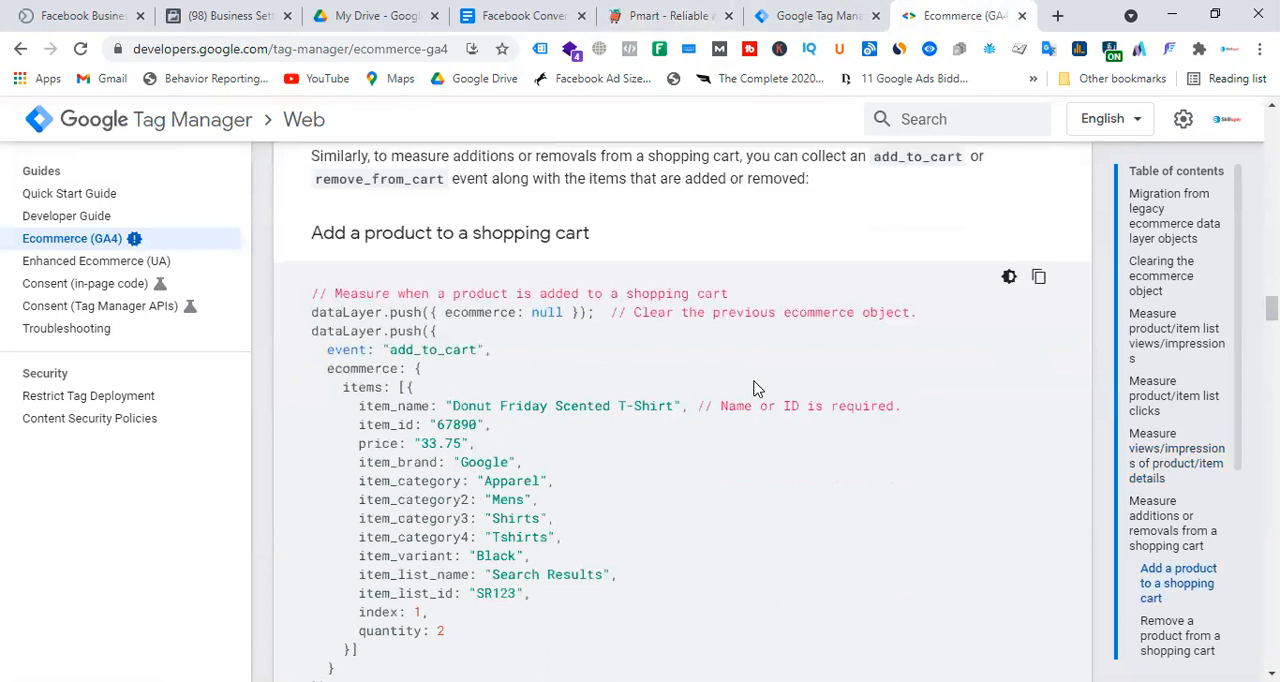
pyautogui.click(538, 18)
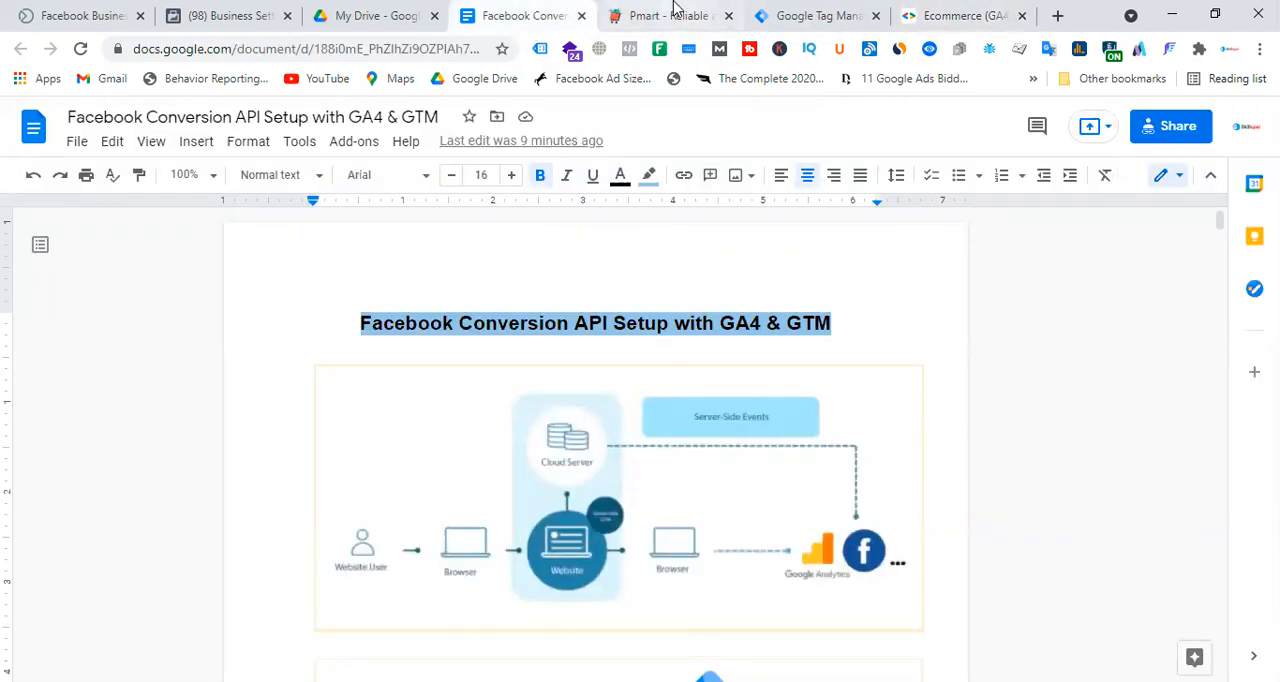
pyautogui.click(670, 14)
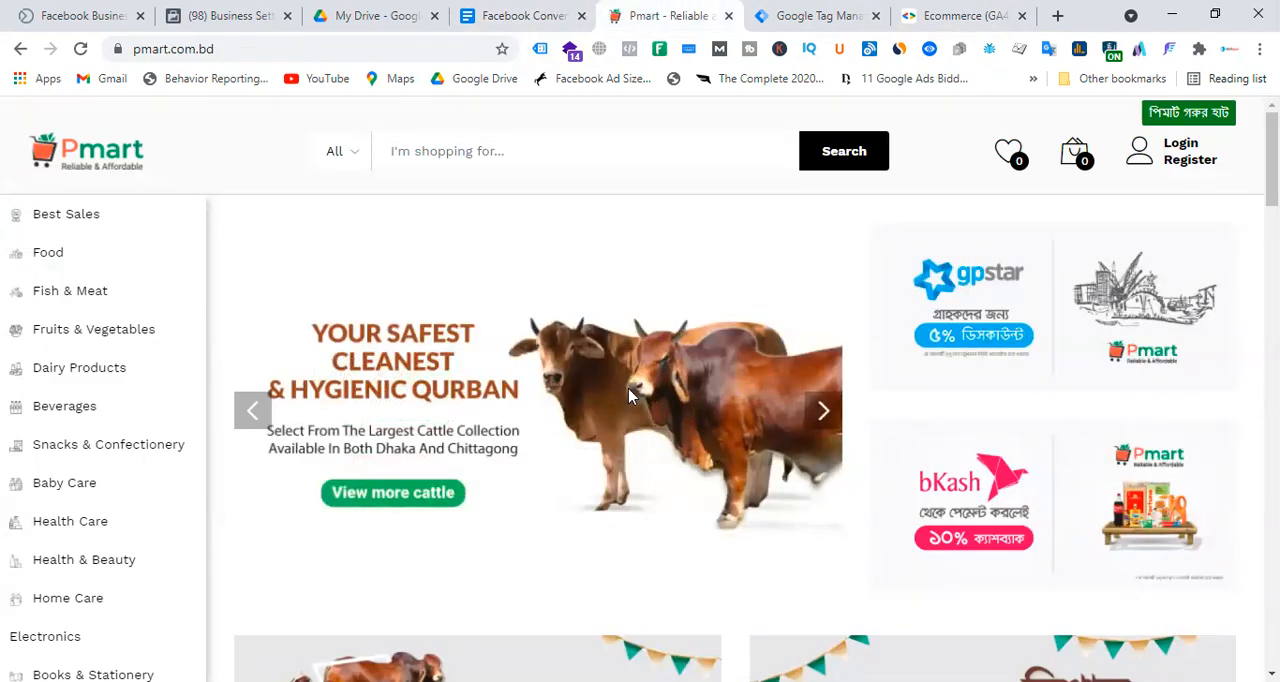
# In Google Drive, open the Pmart_GoogleTag folder under GTM - Google Tag Manager > Laravel - Data layer files.
pyautogui.click(385, 13)
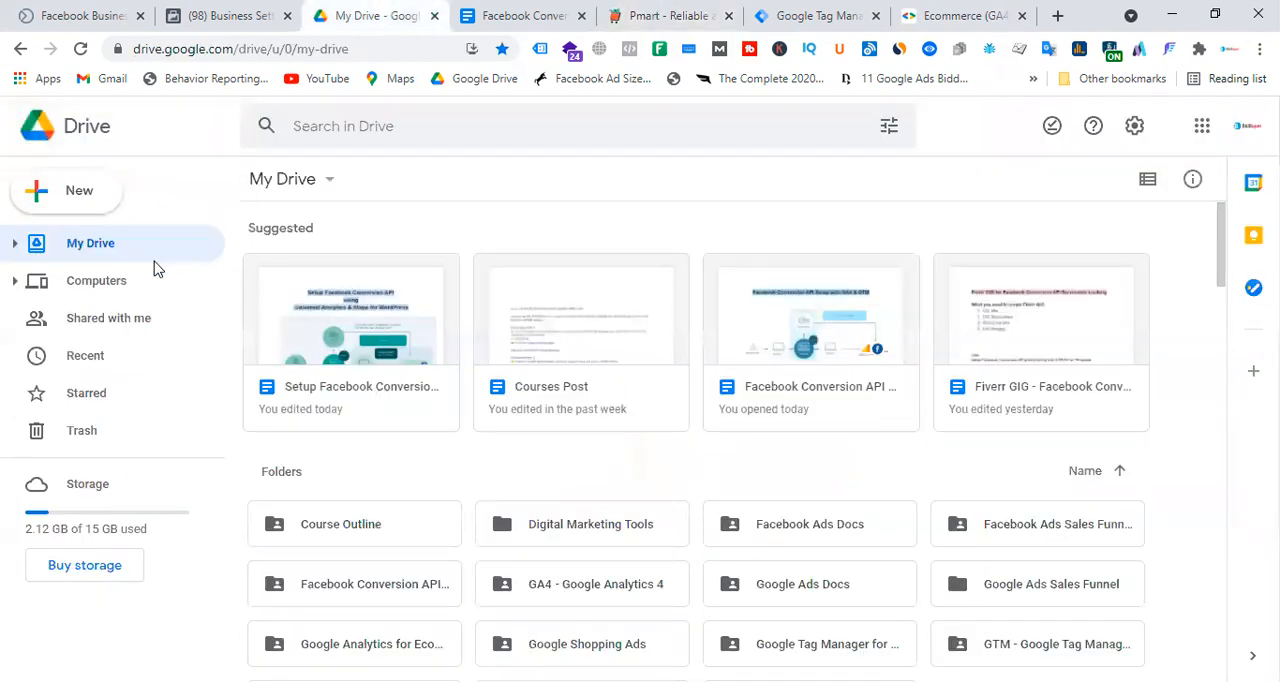
pyautogui.scroll(-2, 849, 429)
pyautogui.doubleClick(1050, 466)
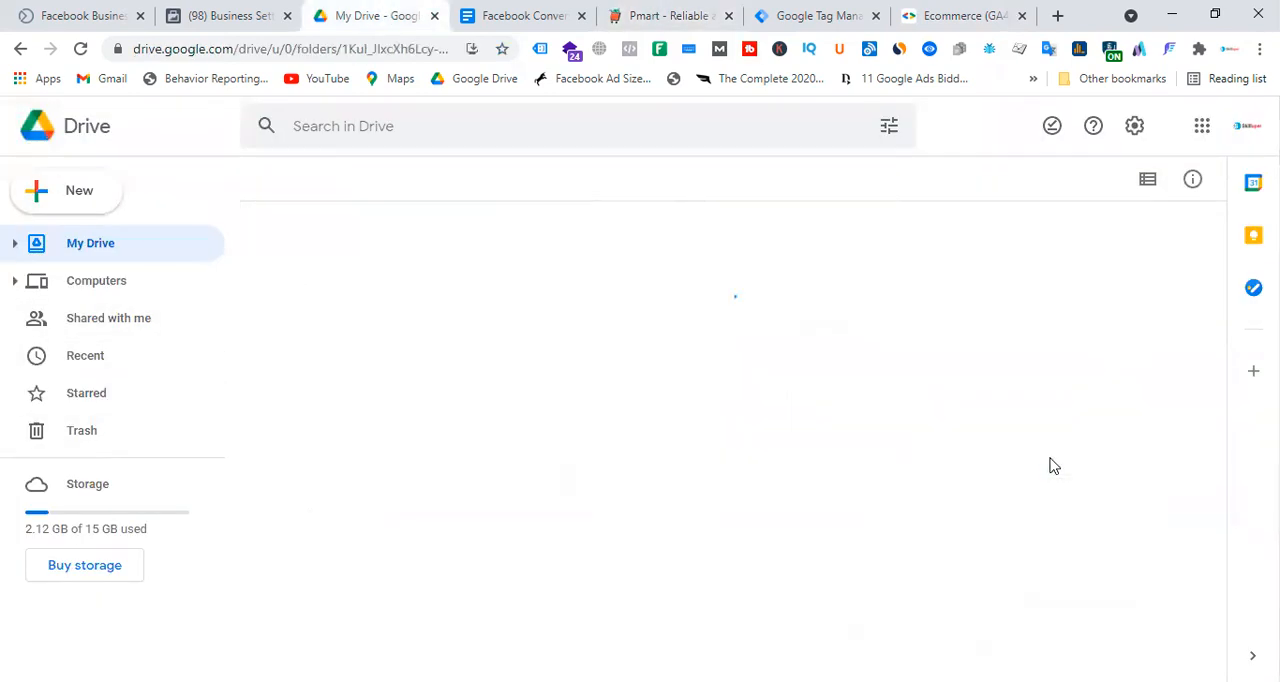
pyautogui.doubleClick(365, 305)
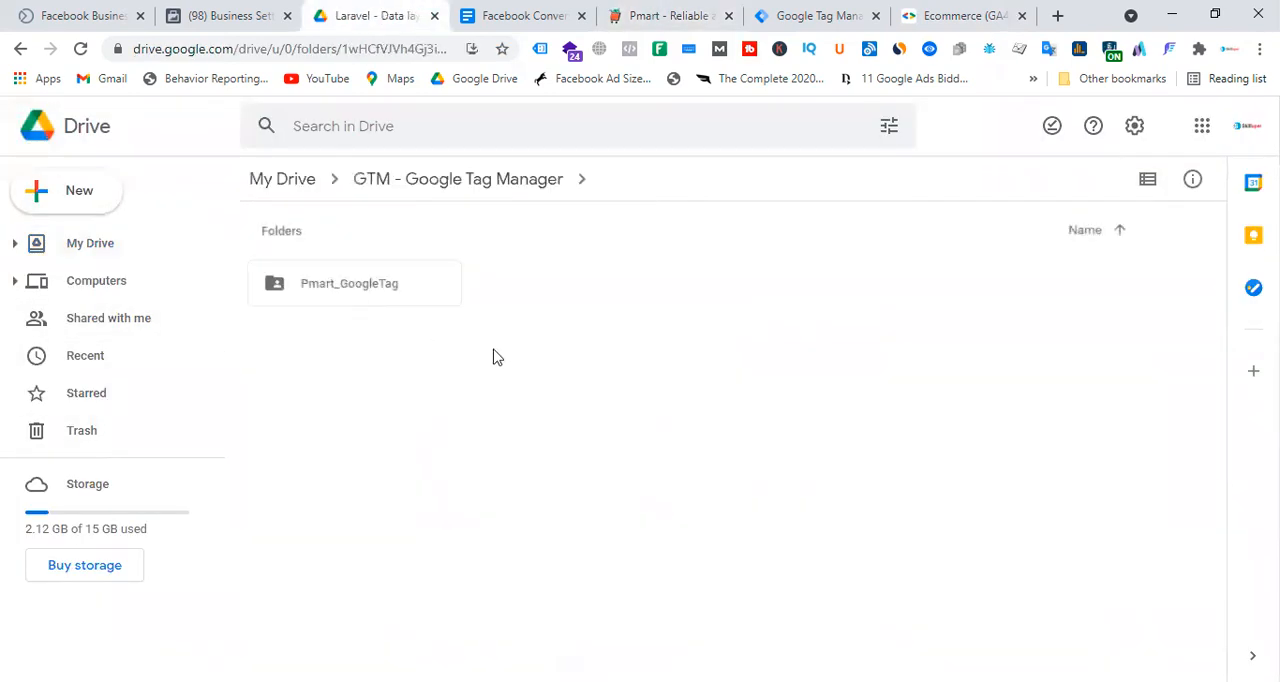
pyautogui.doubleClick(397, 294)
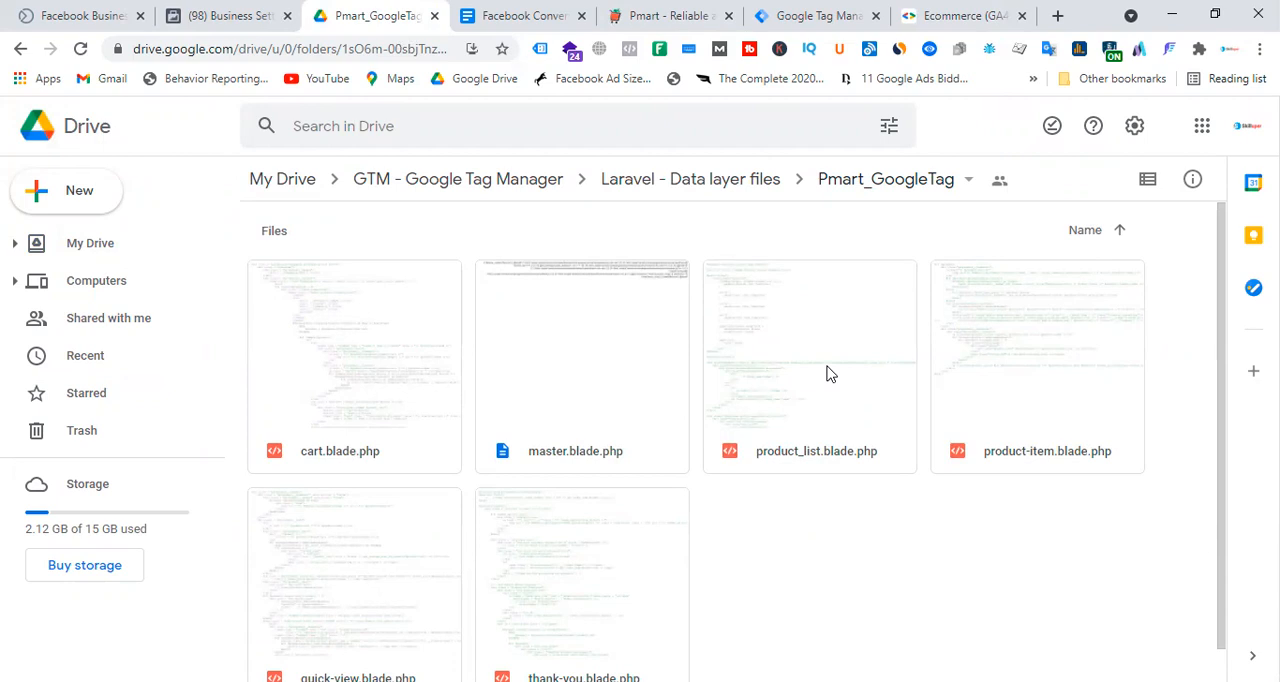
# Revisit the Facebook Conversion API Setup document and Pmart storefront, and bring up the Pmart New Web - Laravel container in Tag Manager.
pyautogui.click(565, 17)
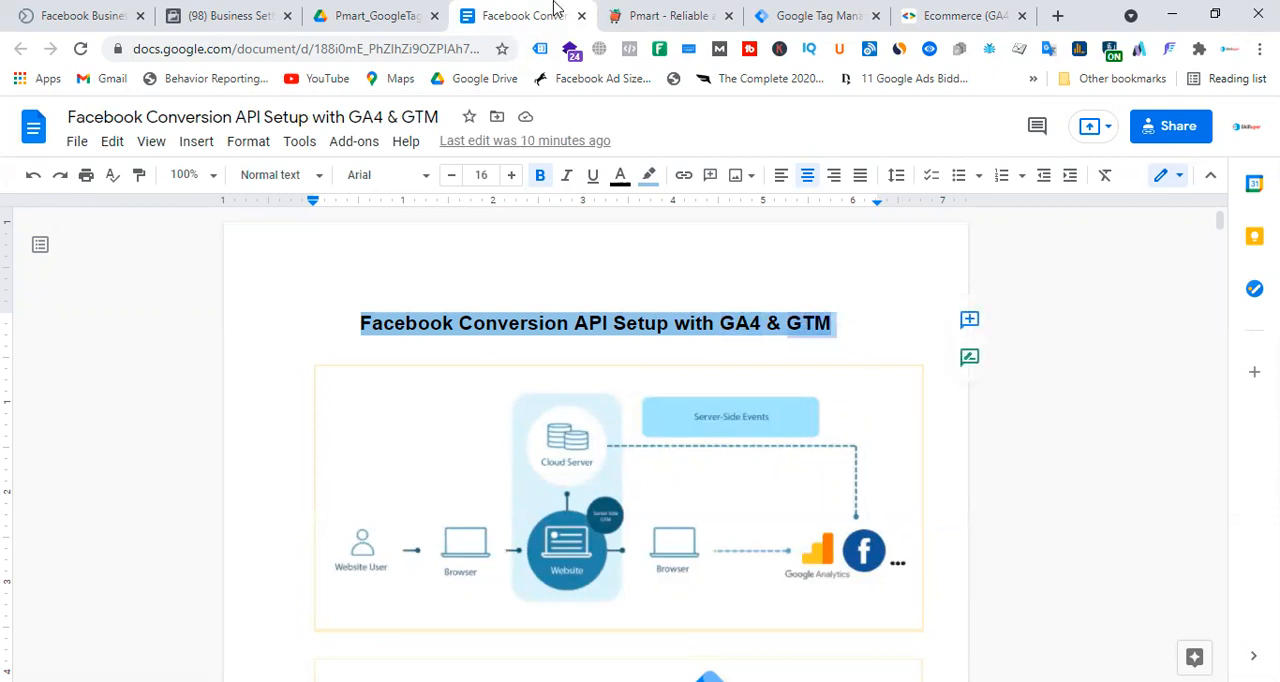
pyautogui.click(678, 12)
pyautogui.click(810, 12)
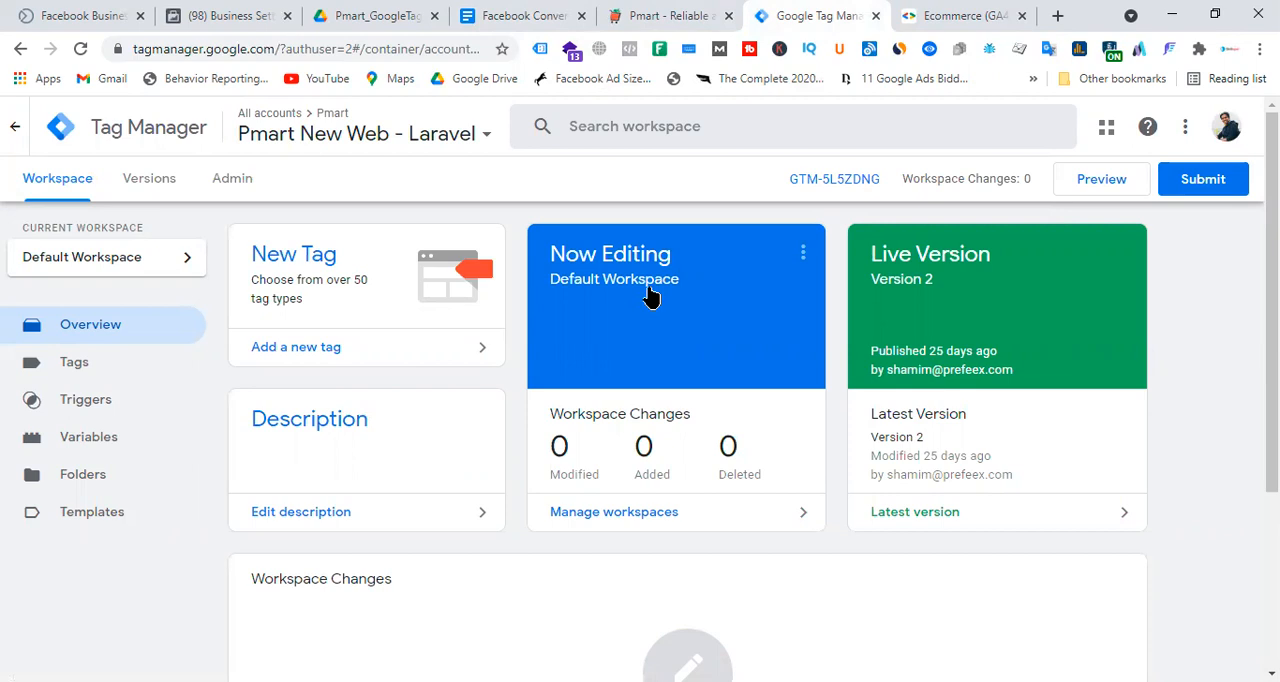
# Copy the Ecommerce (GA4) guide's URL and place the cursor in the blank area at the end of the Facebook Conversion API Setup document.
pyautogui.click(962, 15)
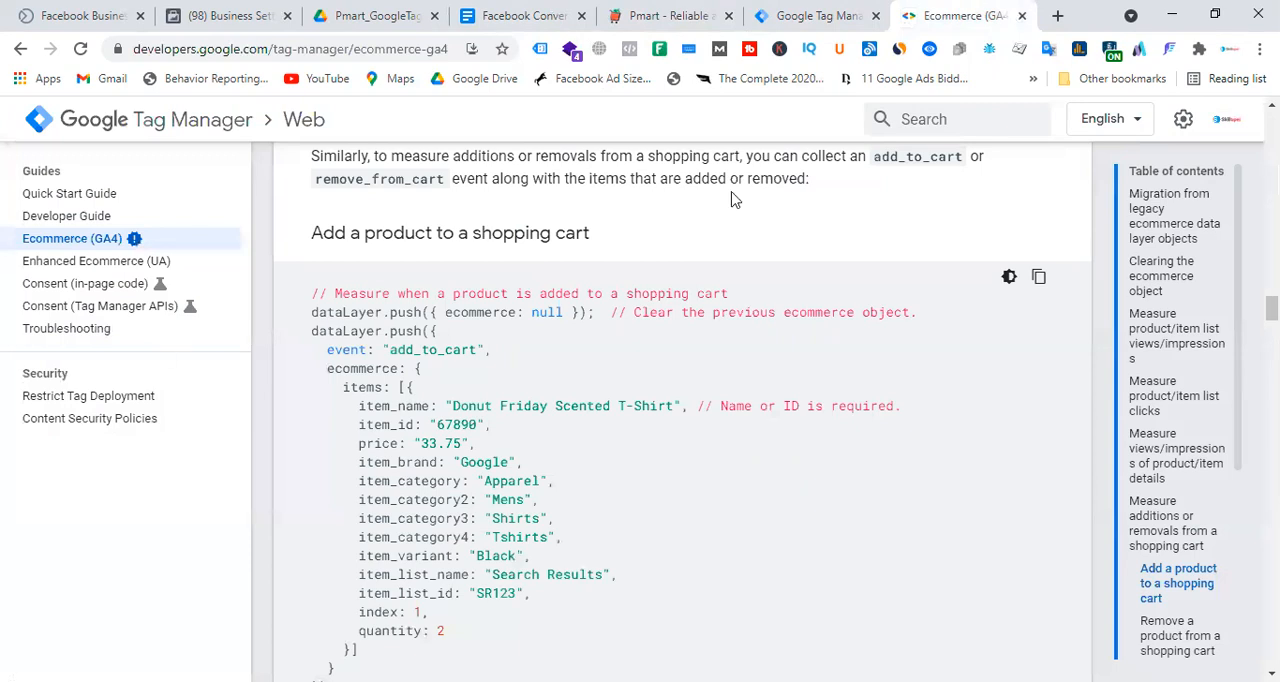
pyautogui.click(310, 49)
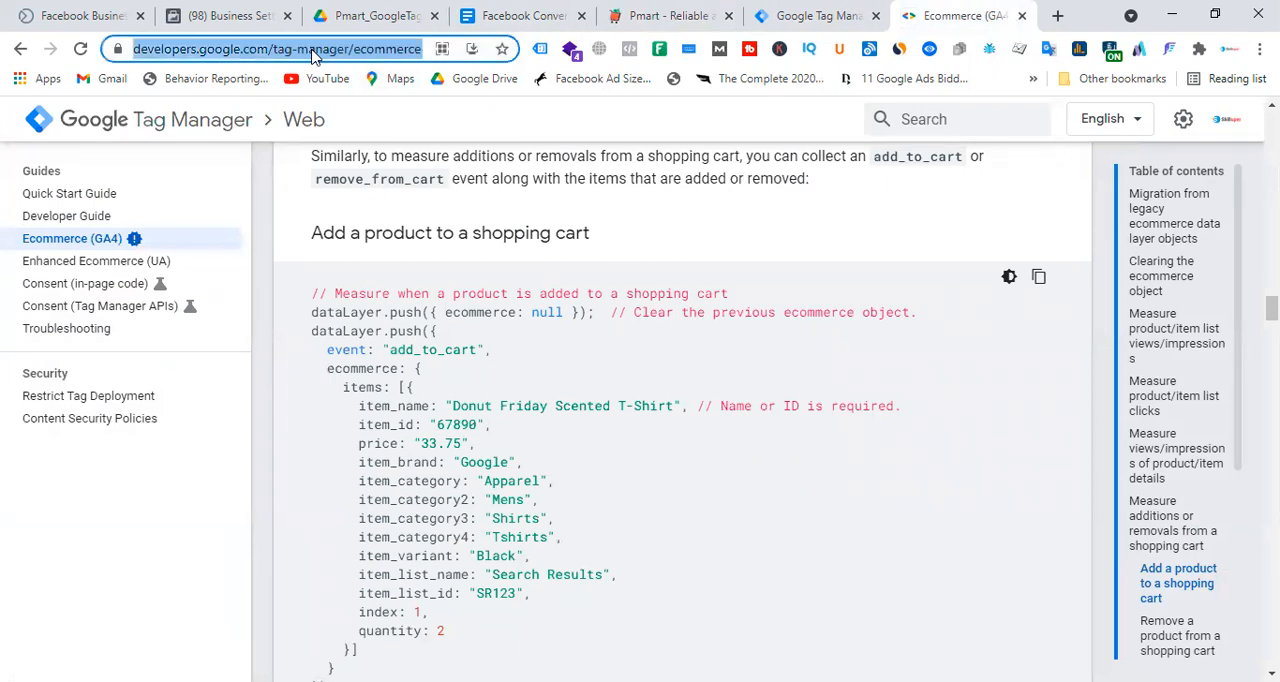
pyautogui.click(528, 14)
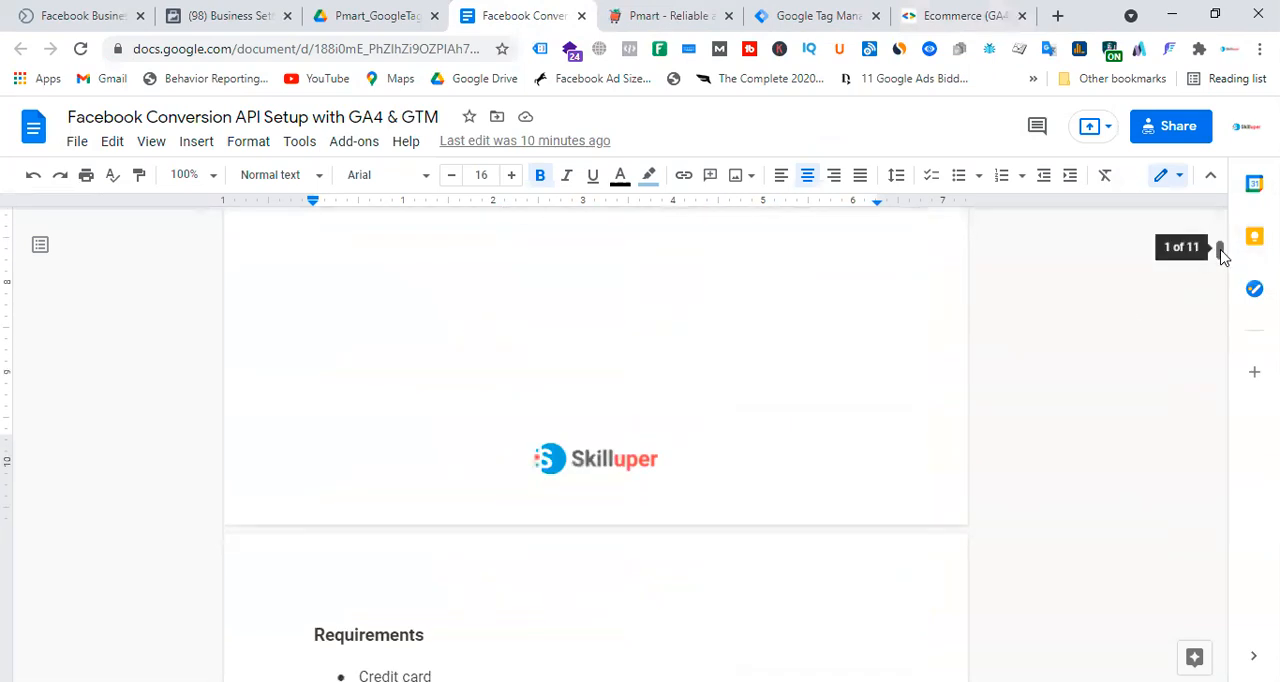
pyautogui.moveTo(1219, 250); pyautogui.dragTo(1219, 667)
pyautogui.click(391, 513)
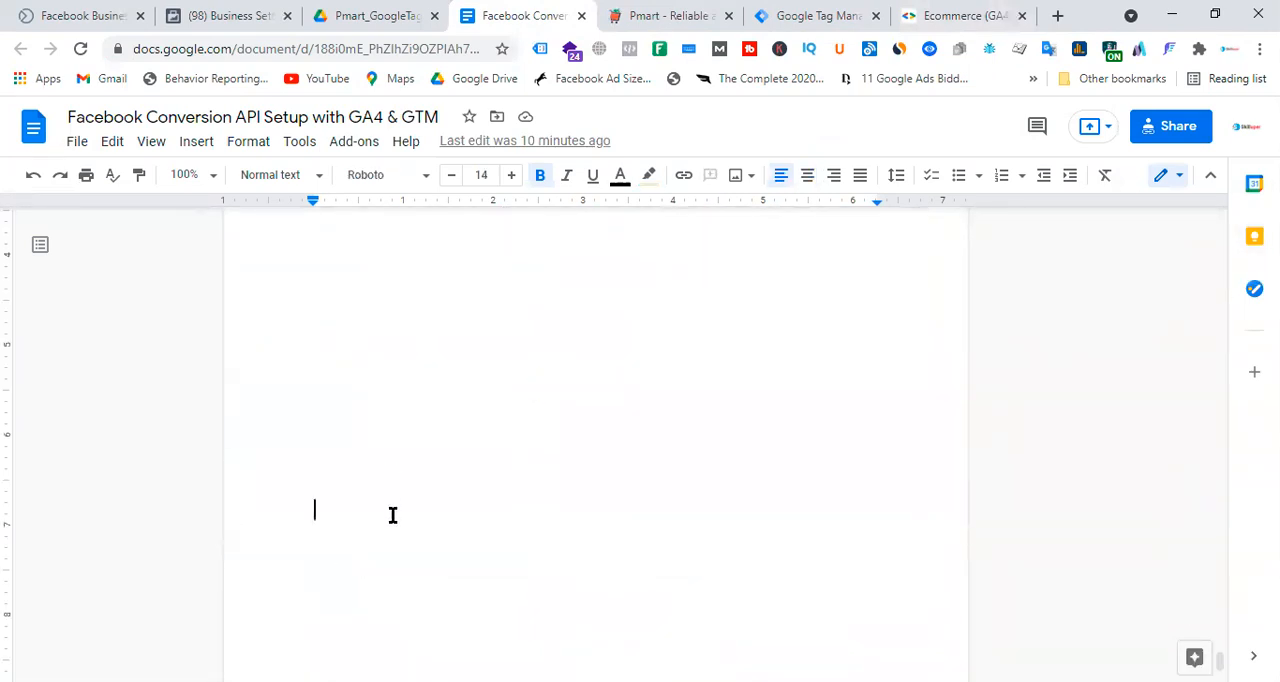
pyautogui.write('Da')
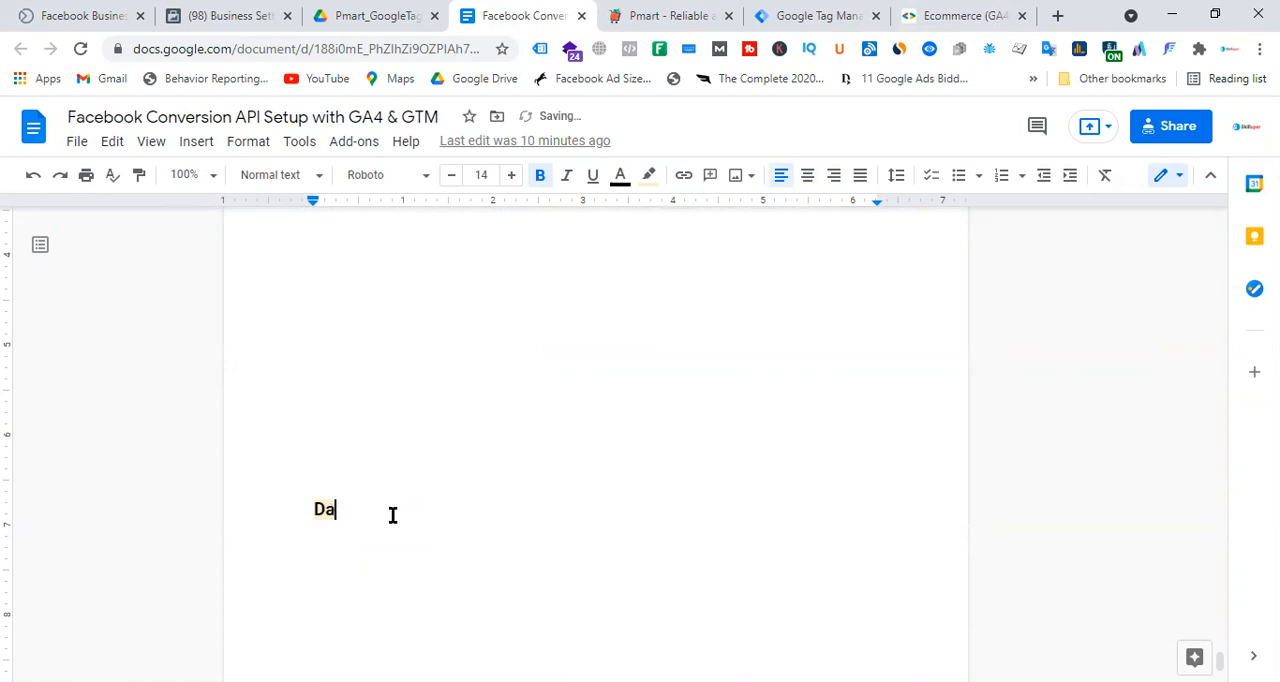
pyautogui.write('ta ')
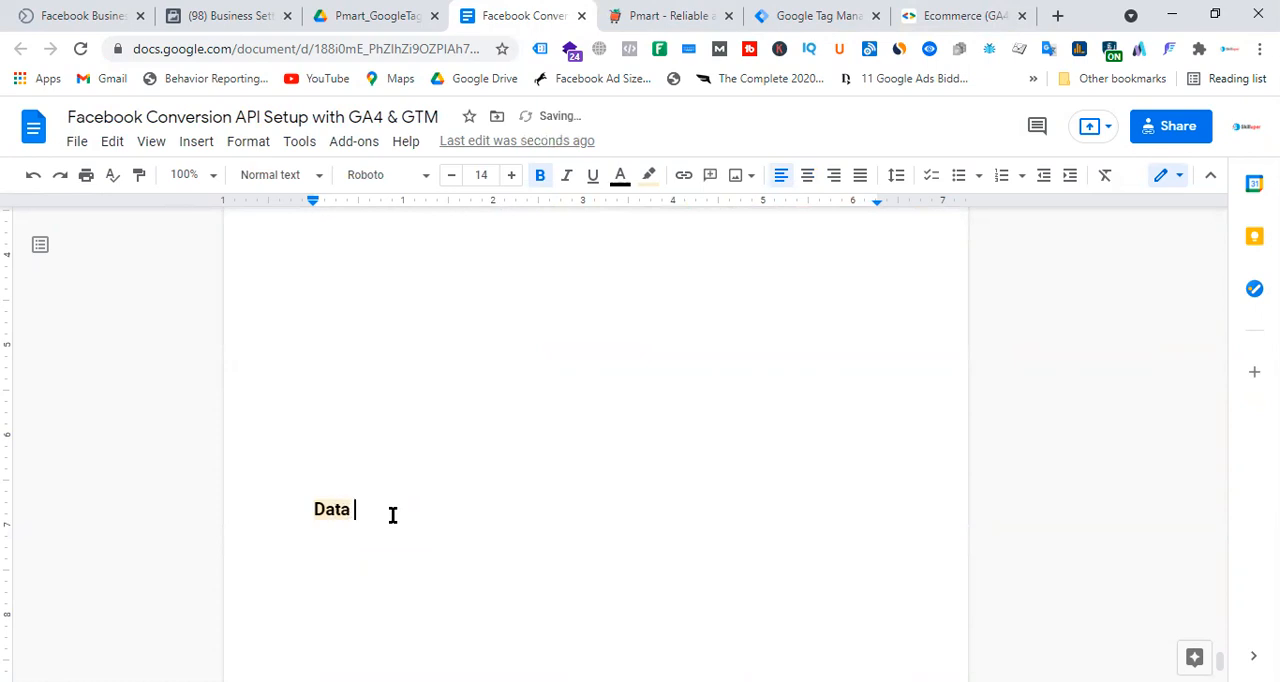
pyautogui.write('Layer Source')
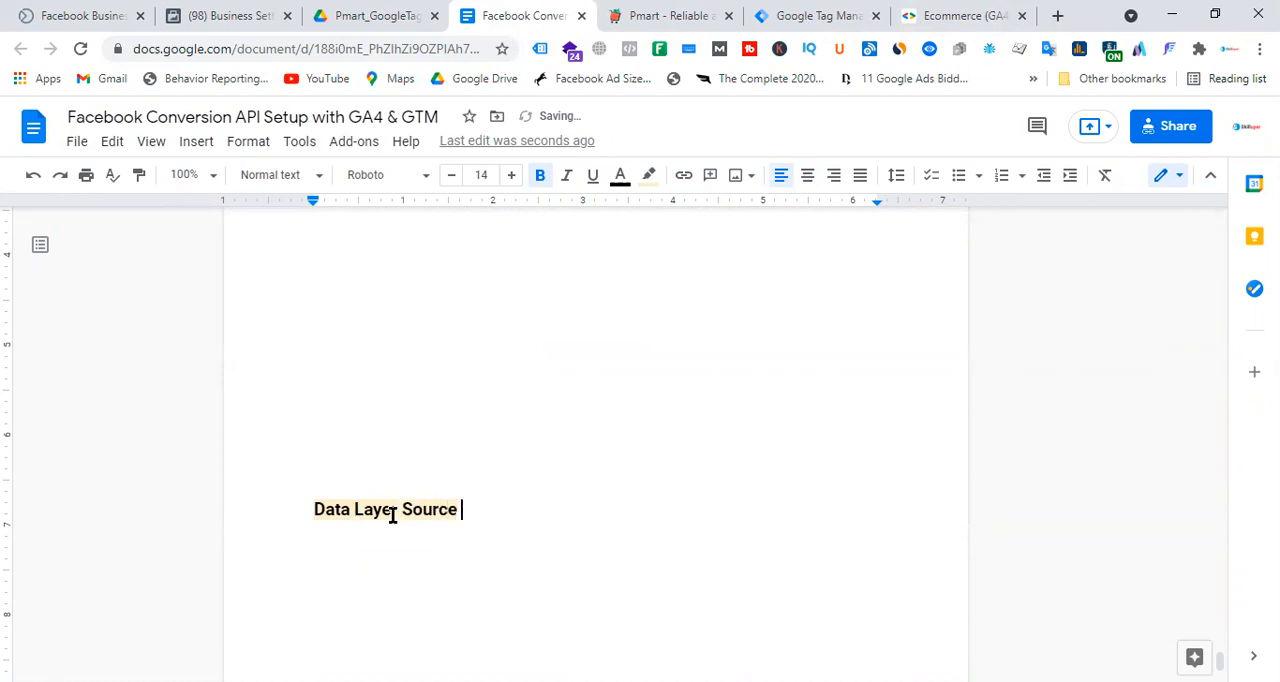
pyautogui.write(':')
pyautogui.write('https://developers.google.com/tag-manager/ecommerce-ga4')
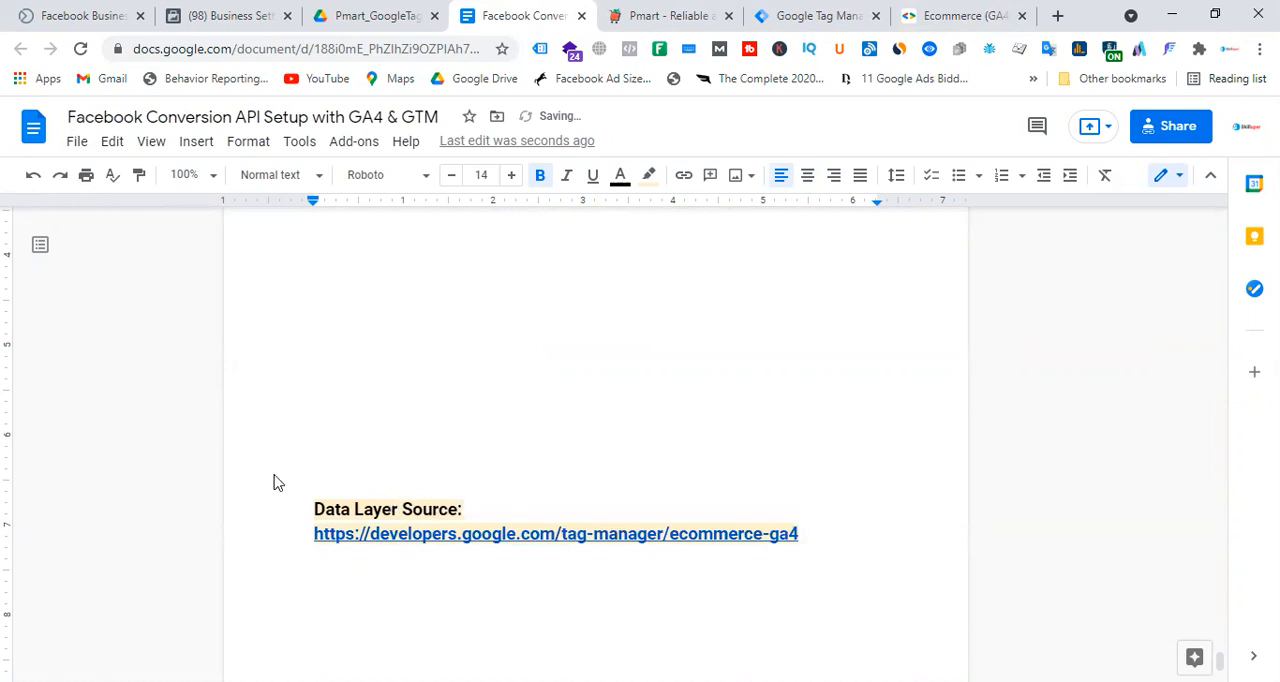
# Look back through the setup document from its last page to the title and diagrams on page 1.
pyautogui.scroll(10, 870, 476)
pyautogui.scroll(20, 870, 474)
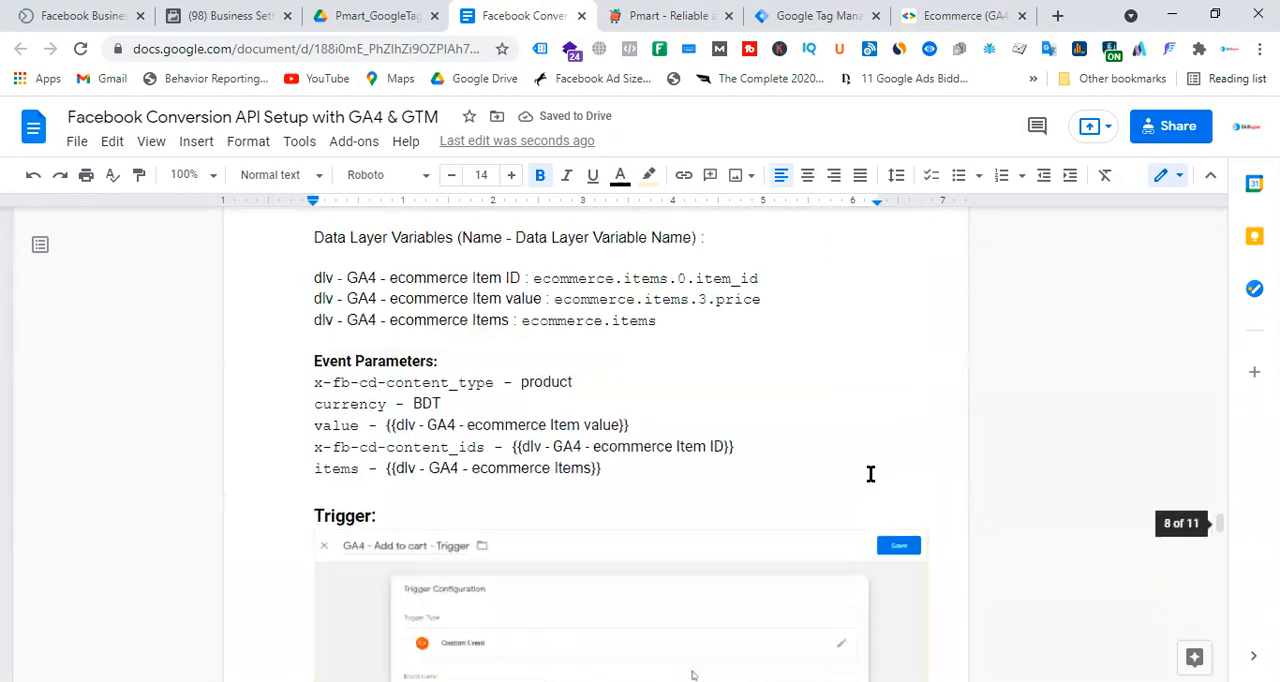
pyautogui.scroll(20, 870, 474)
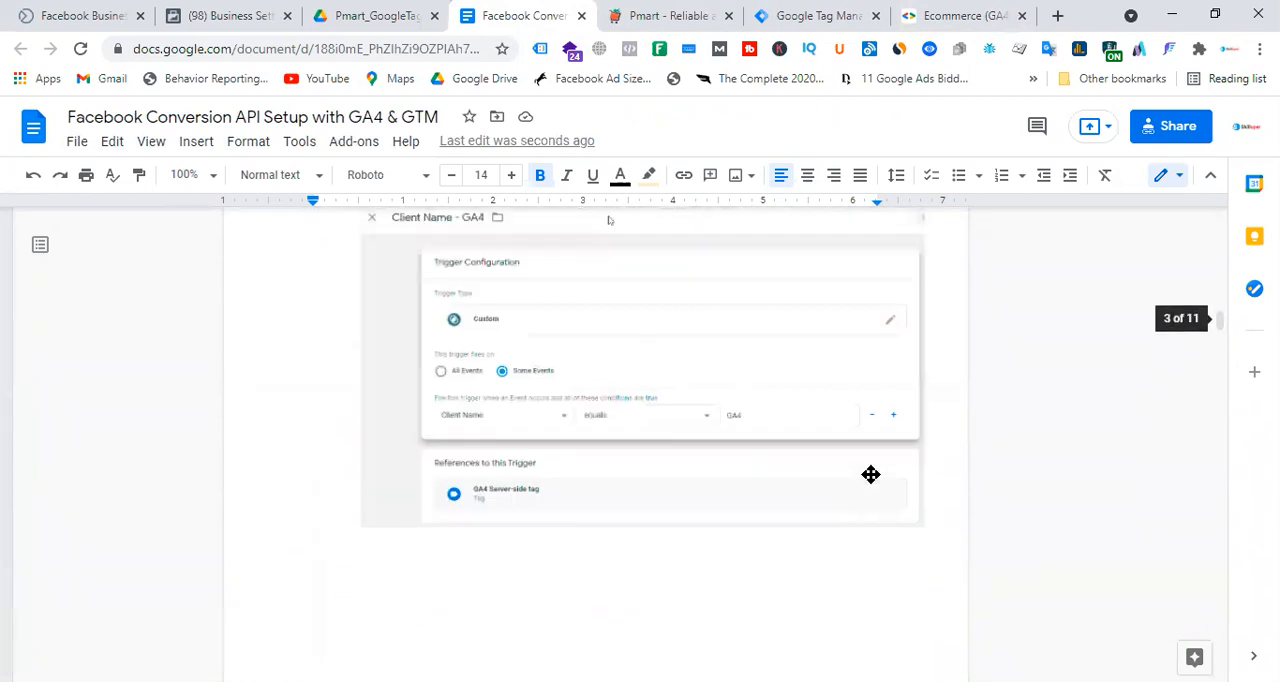
pyautogui.scroll(20, 432, 285)
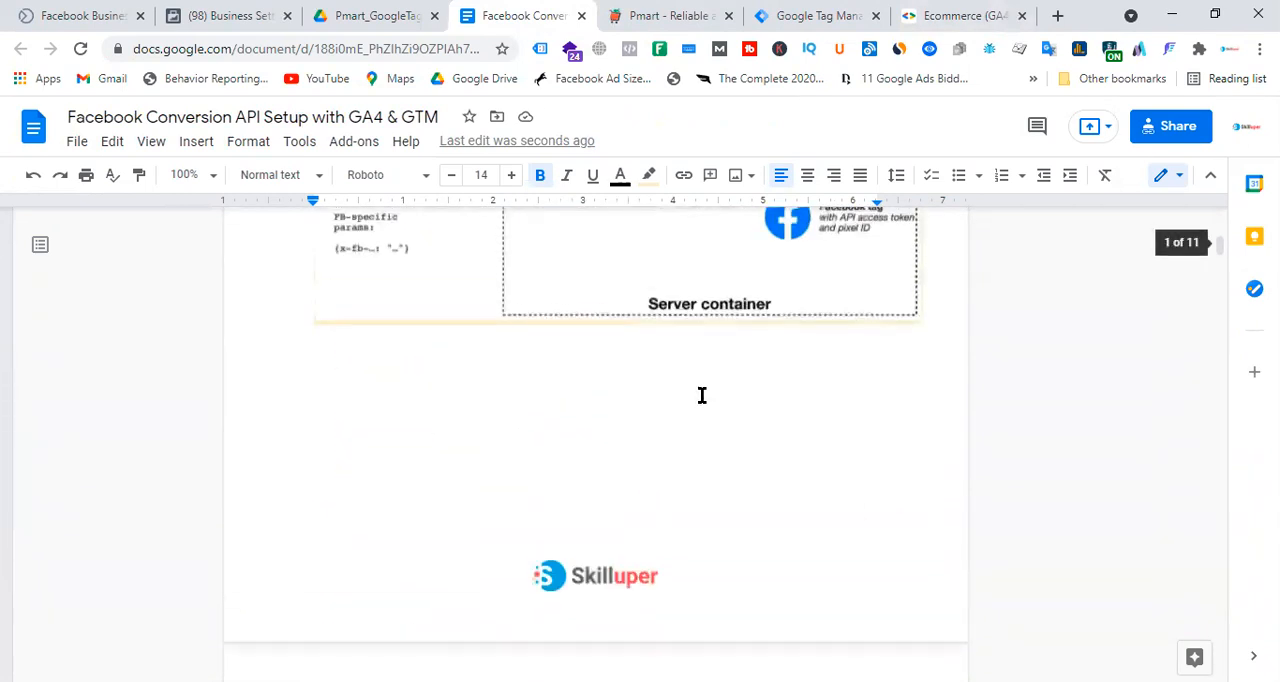
pyautogui.scroll(-2, 796, 359)
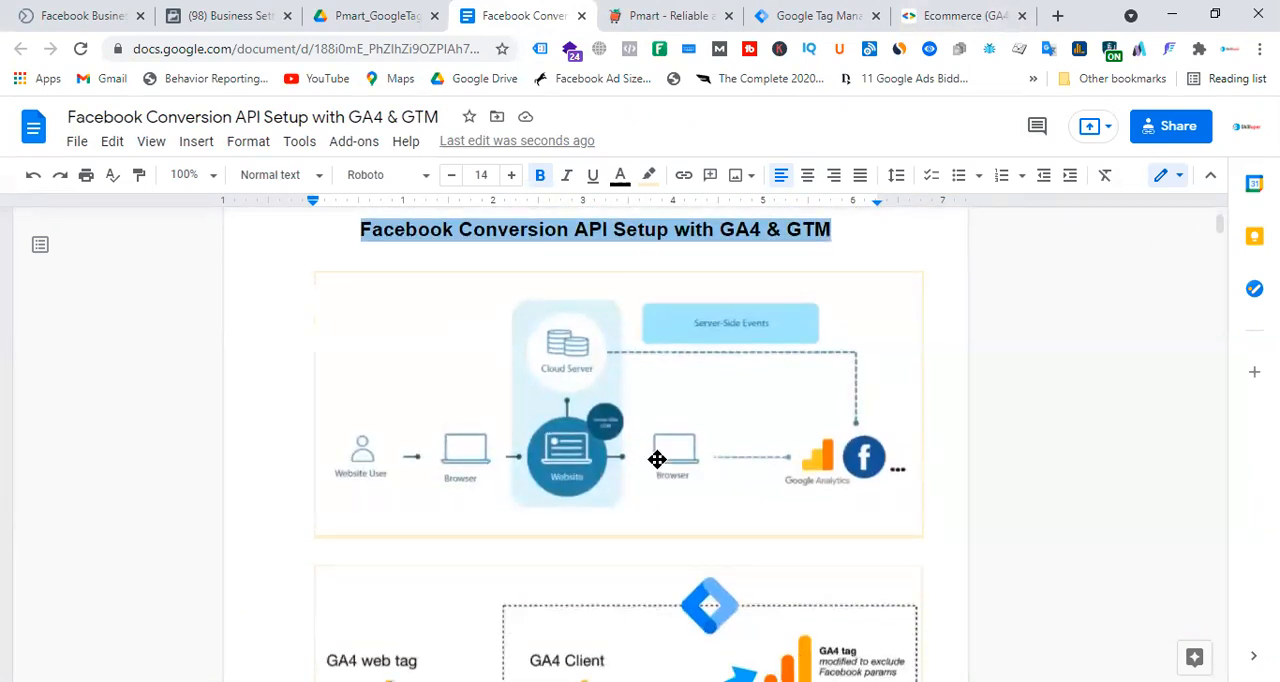
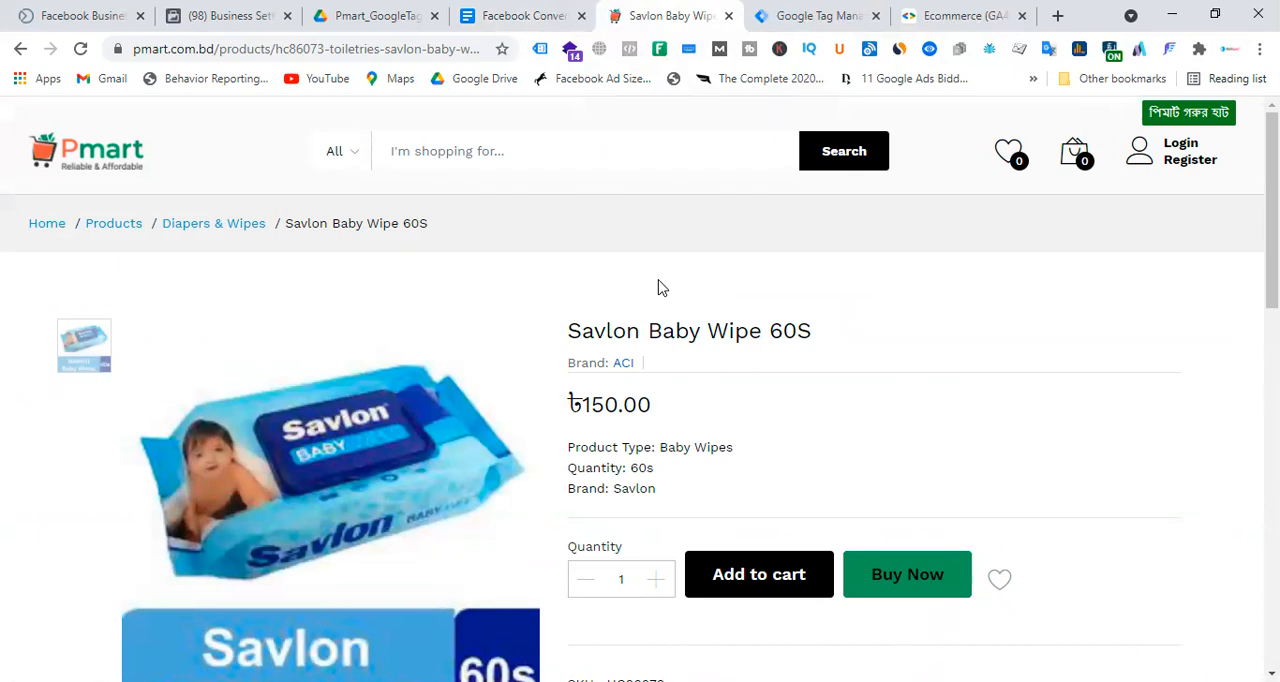
# Reword the Google Analytics bullet under Requirements in the Facebook Conversion API Setup document to "Google Analytics 4 (GA4)".
pyautogui.click(975, 14)
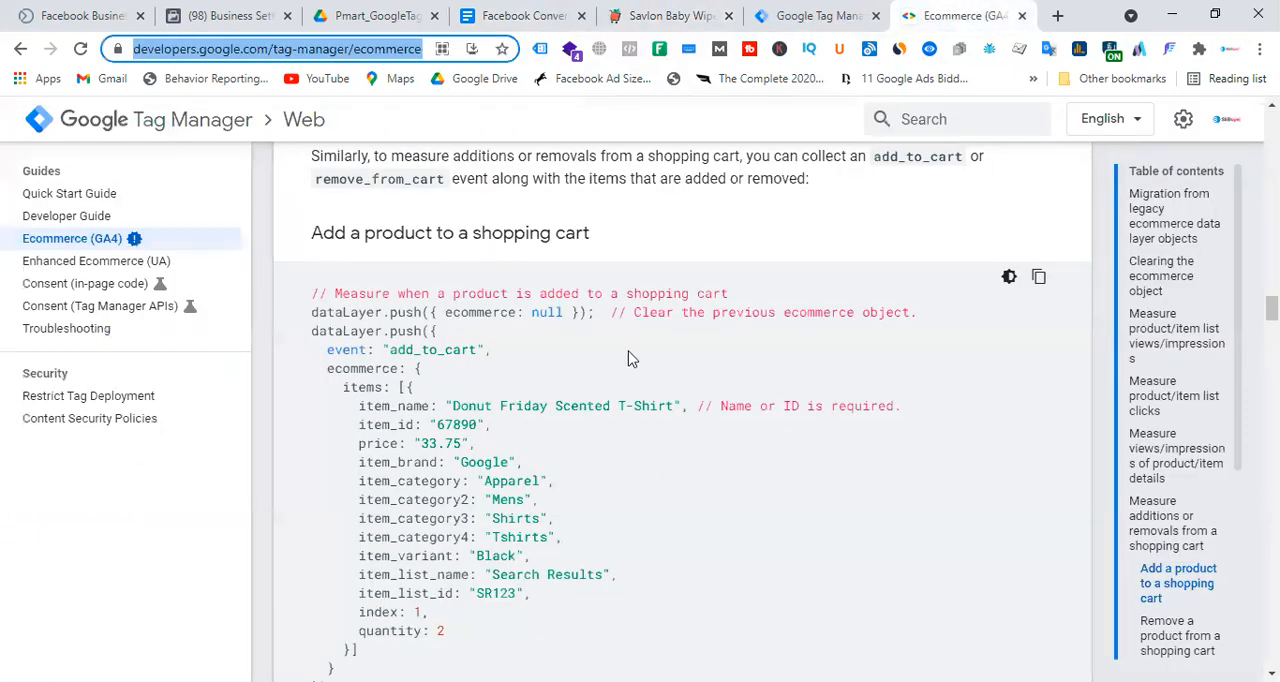
pyautogui.click(538, 12)
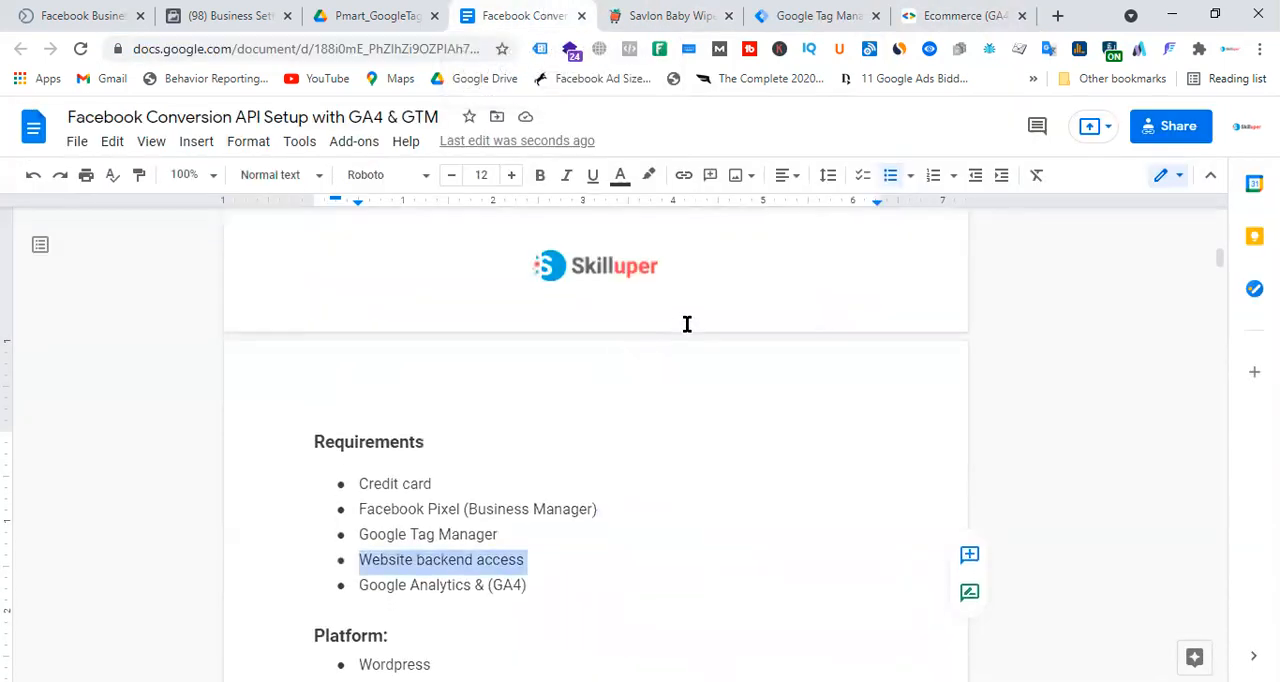
pyautogui.scroll(-1, 578, 485)
pyautogui.moveTo(550, 502); pyautogui.dragTo(490, 500)
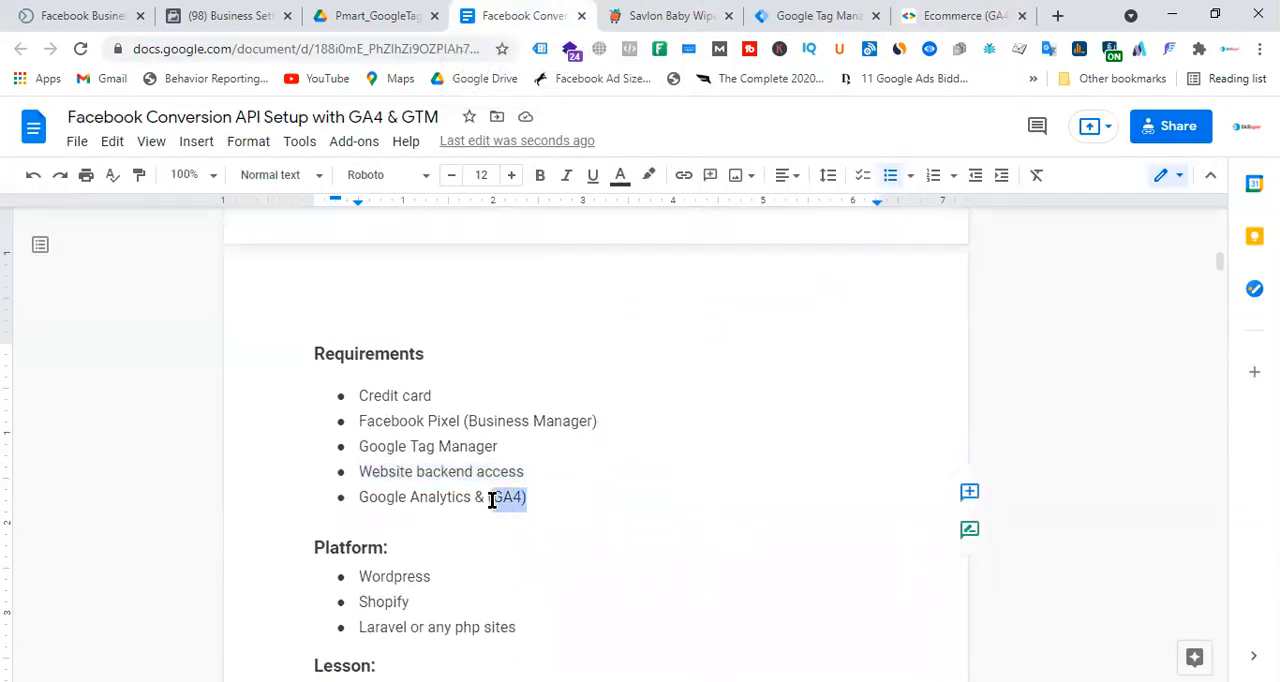
pyautogui.click(580, 511)
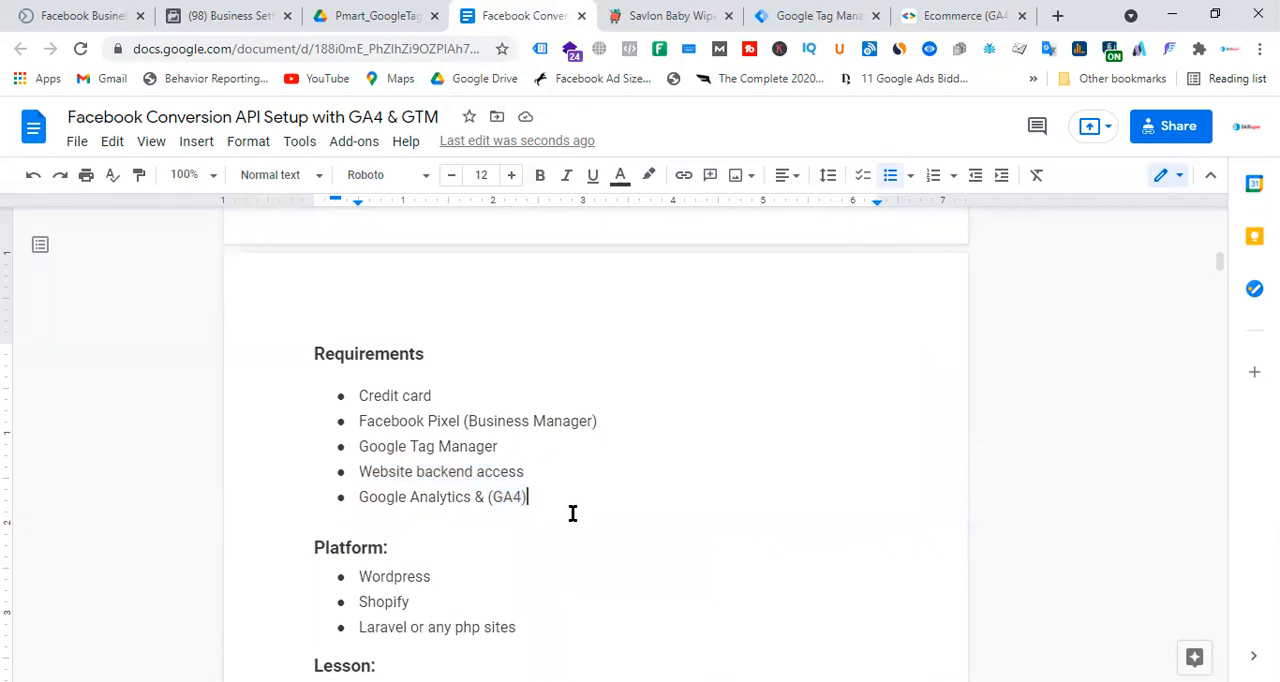
pyautogui.click(495, 501)
pyautogui.press('BackSpace')
pyautogui.press('BackSpace')
pyautogui.write('S')
pyautogui.press('BackSpace')
pyautogui.write('4')
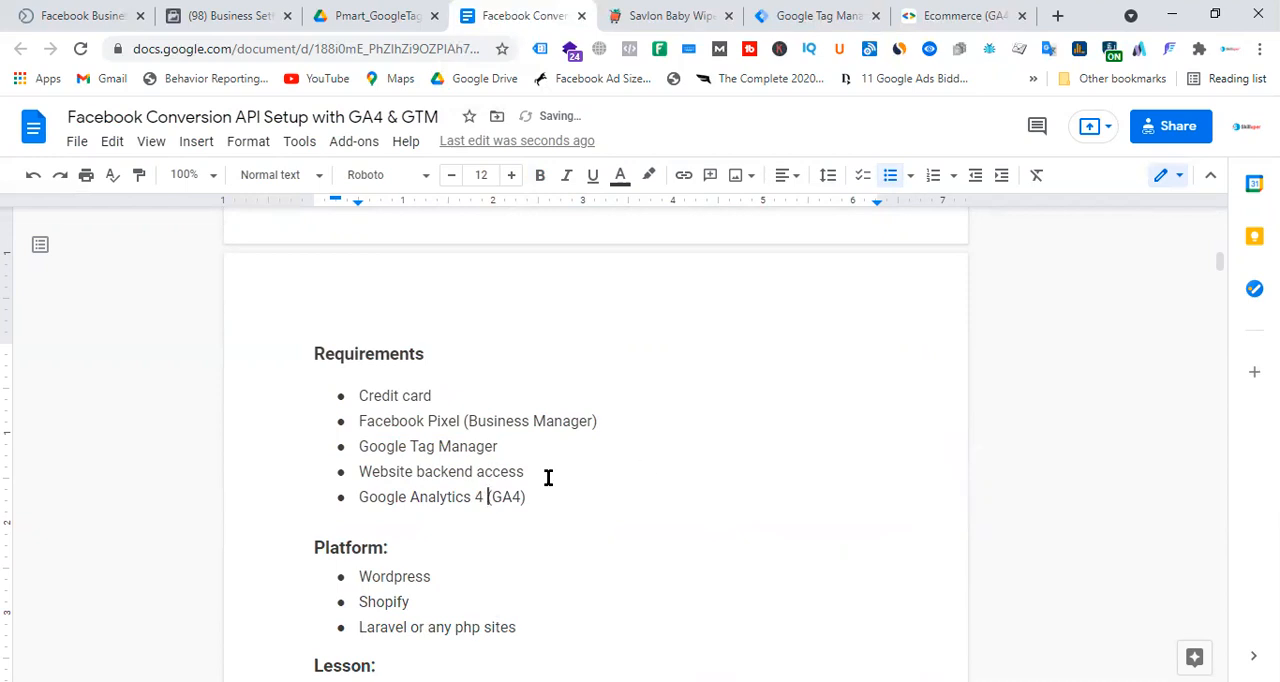
# Highlight the "Website backend access" bullet under Requirements in yellow.
pyautogui.moveTo(534, 473); pyautogui.dragTo(317, 474)
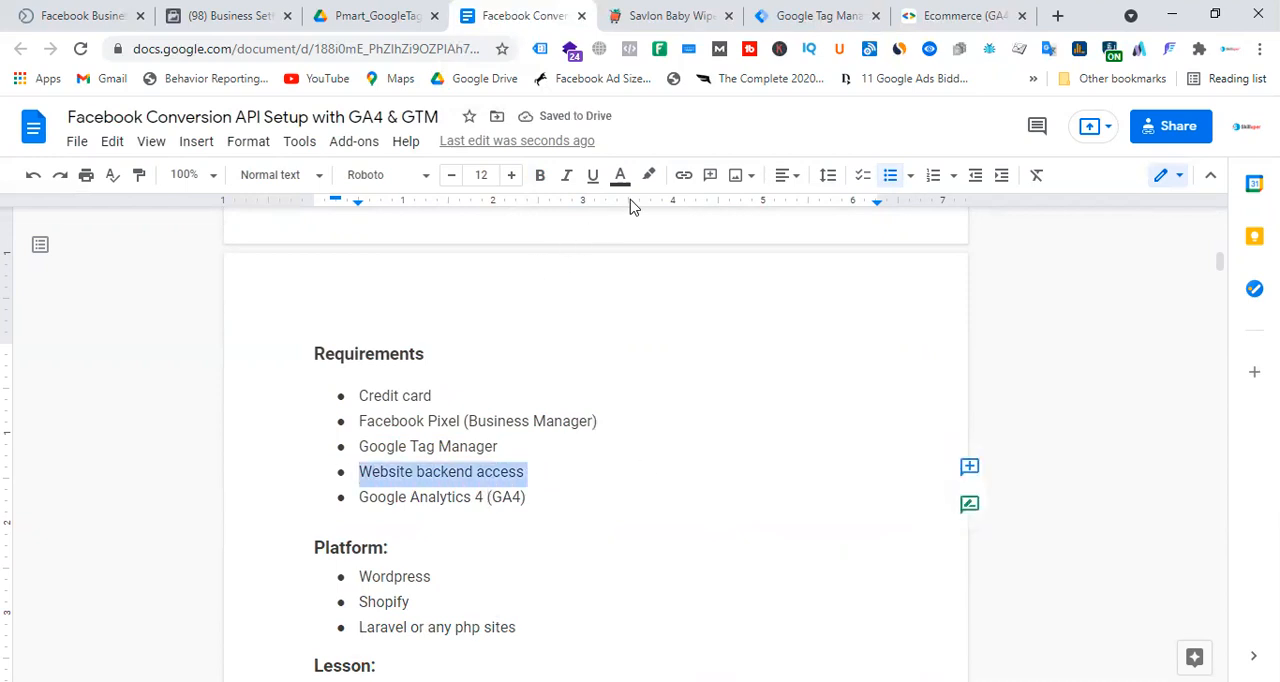
pyautogui.click(648, 175)
pyautogui.click(710, 264)
pyautogui.click(715, 440)
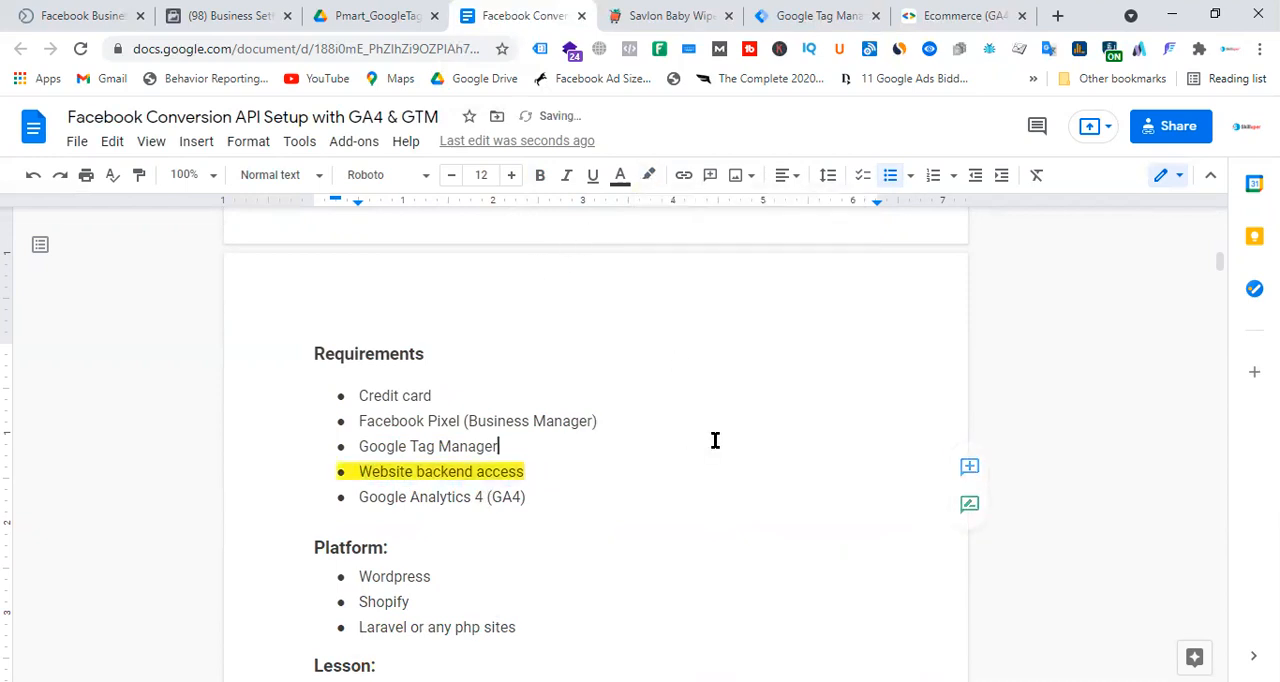
# Read through the Requirements bullets and the Platform section, including the GA4 requirement.
pyautogui.moveTo(538, 497); pyautogui.dragTo(335, 390)
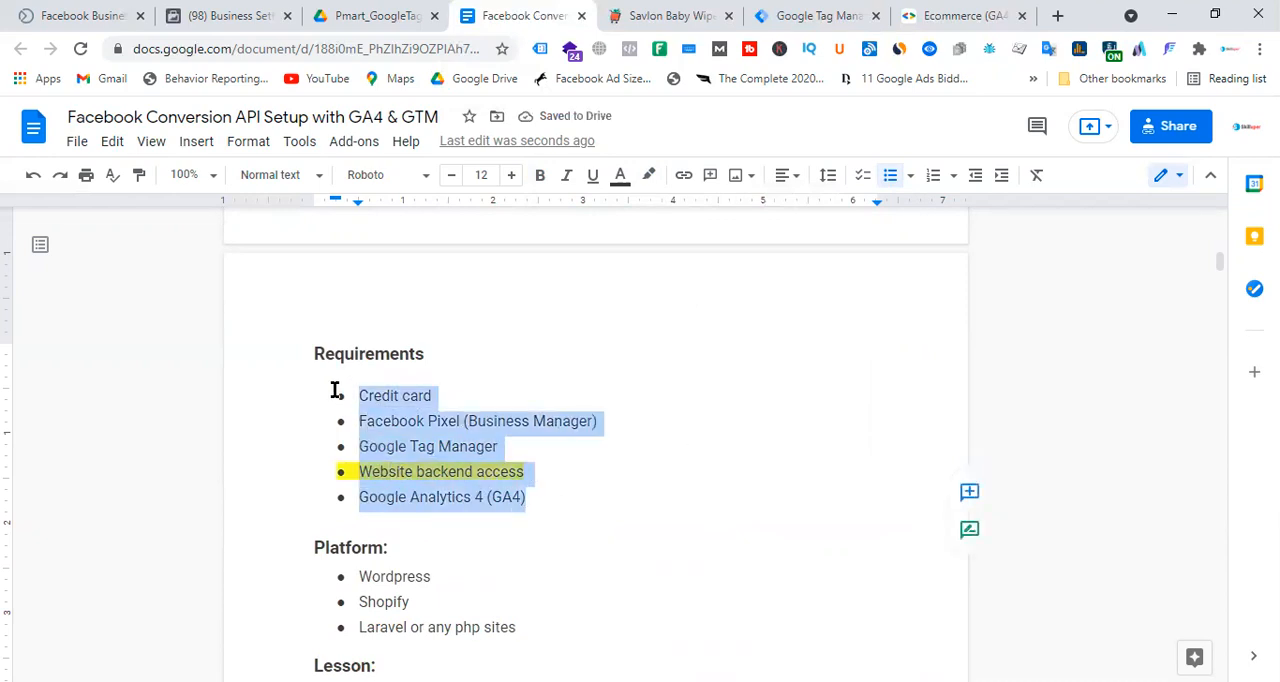
pyautogui.scroll(-2, 640, 473)
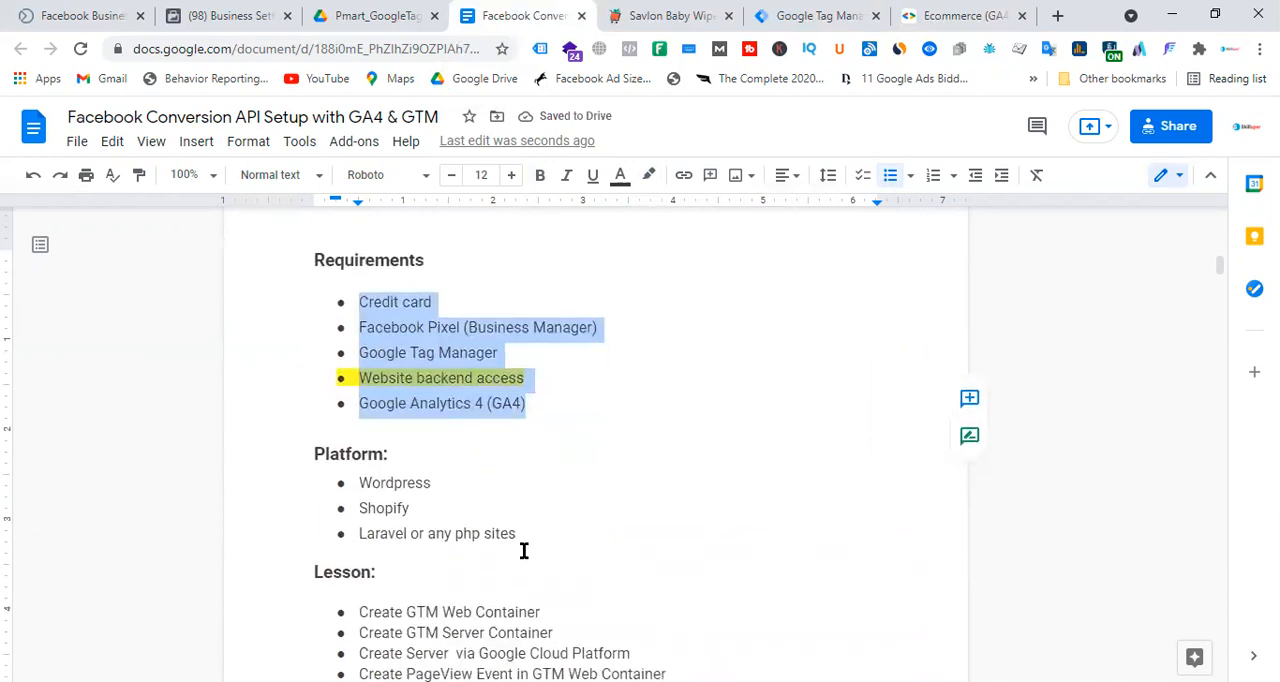
pyautogui.moveTo(523, 537); pyautogui.dragTo(305, 456)
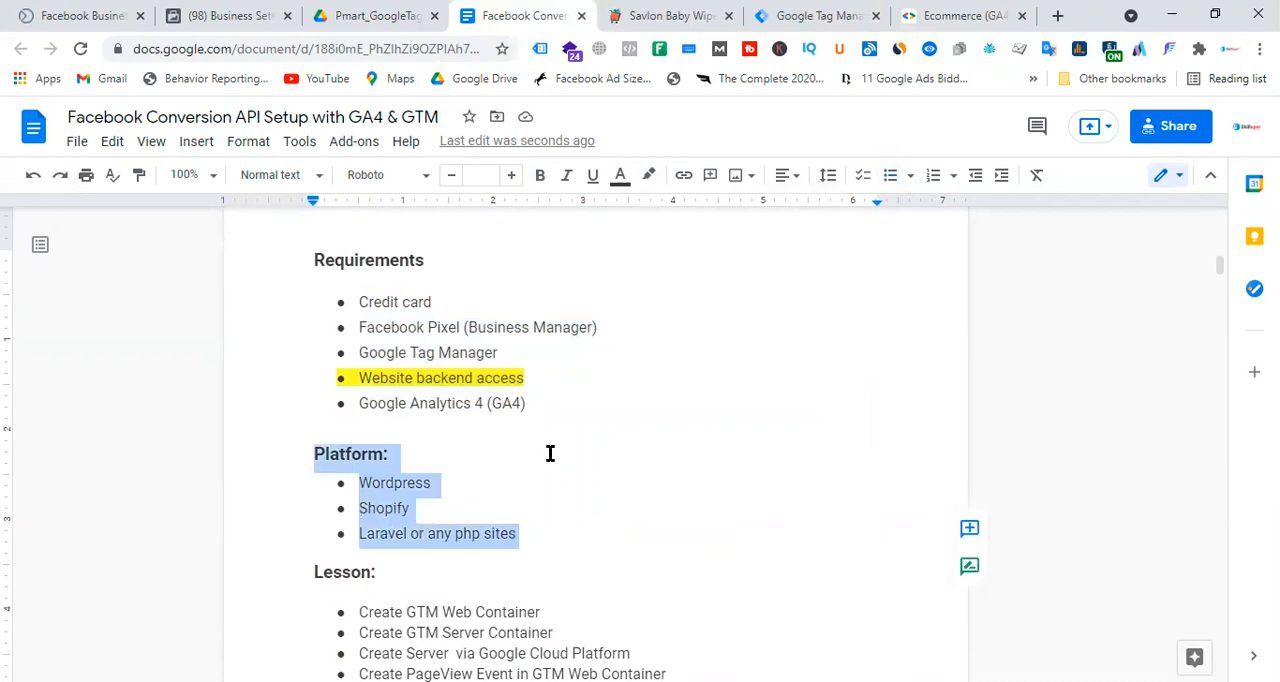
pyautogui.click(666, 442)
pyautogui.moveTo(492, 404); pyautogui.dragTo(520, 404)
pyautogui.click(634, 454)
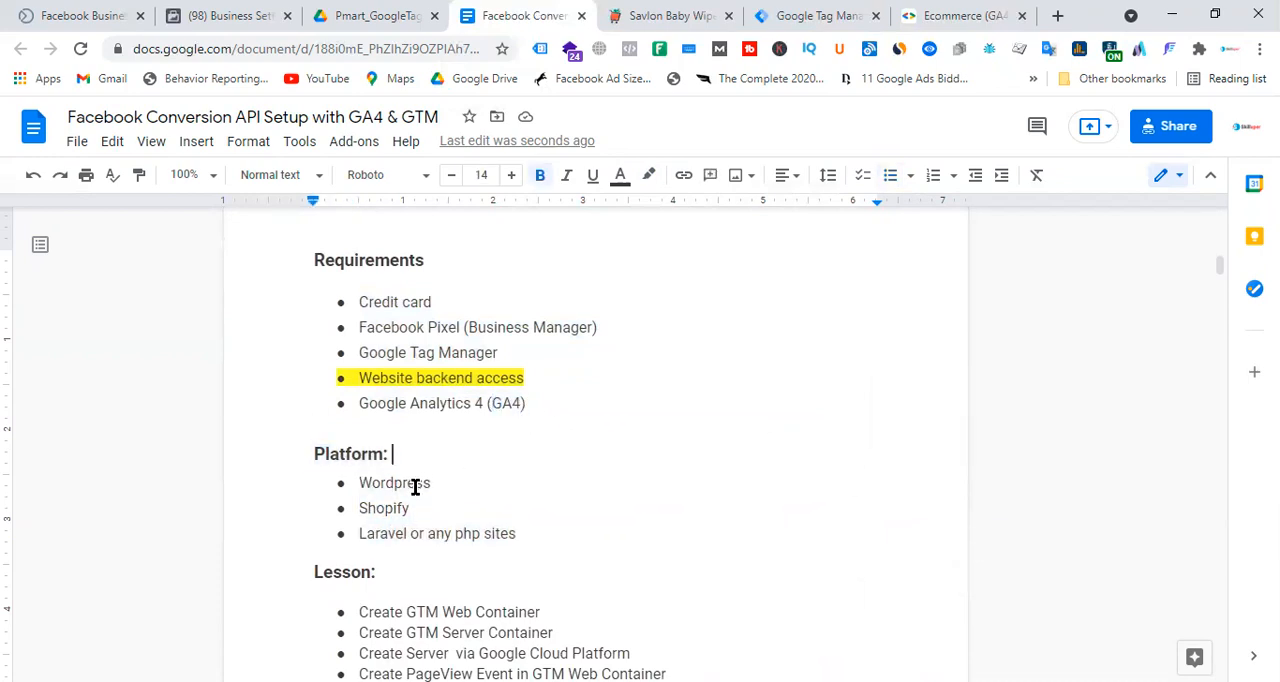
# Examine the Shopify, Wordpress and Laravel platform entries alongside the GA4 requirement, and glance at the Ecommerce (GA4) guide.
pyautogui.moveTo(429, 512); pyautogui.dragTo(349, 511)
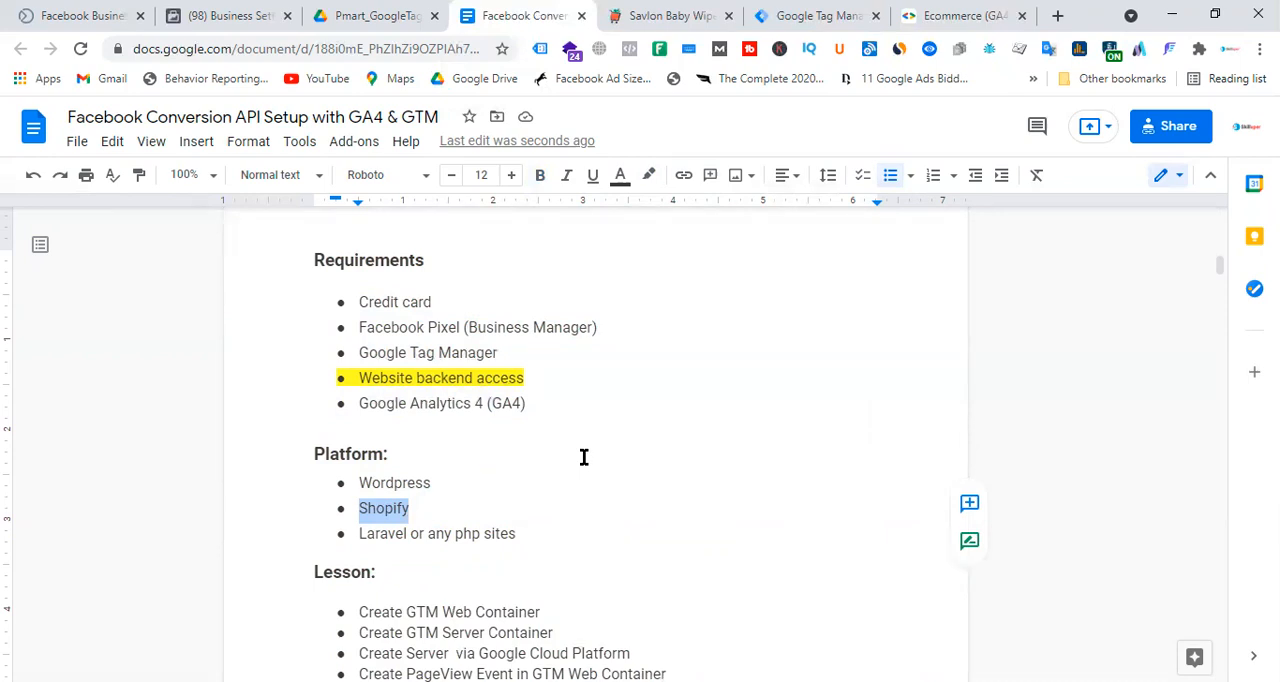
pyautogui.click(452, 488)
pyautogui.moveTo(451, 483); pyautogui.dragTo(363, 480)
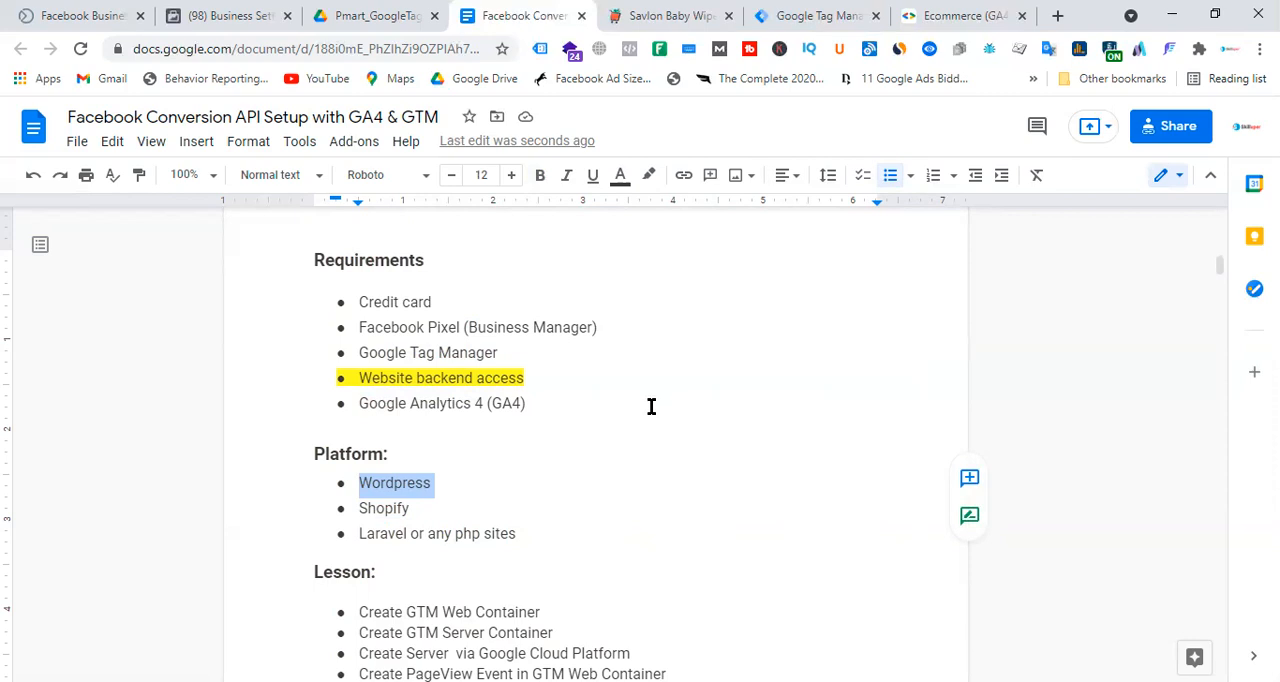
pyautogui.click(527, 490)
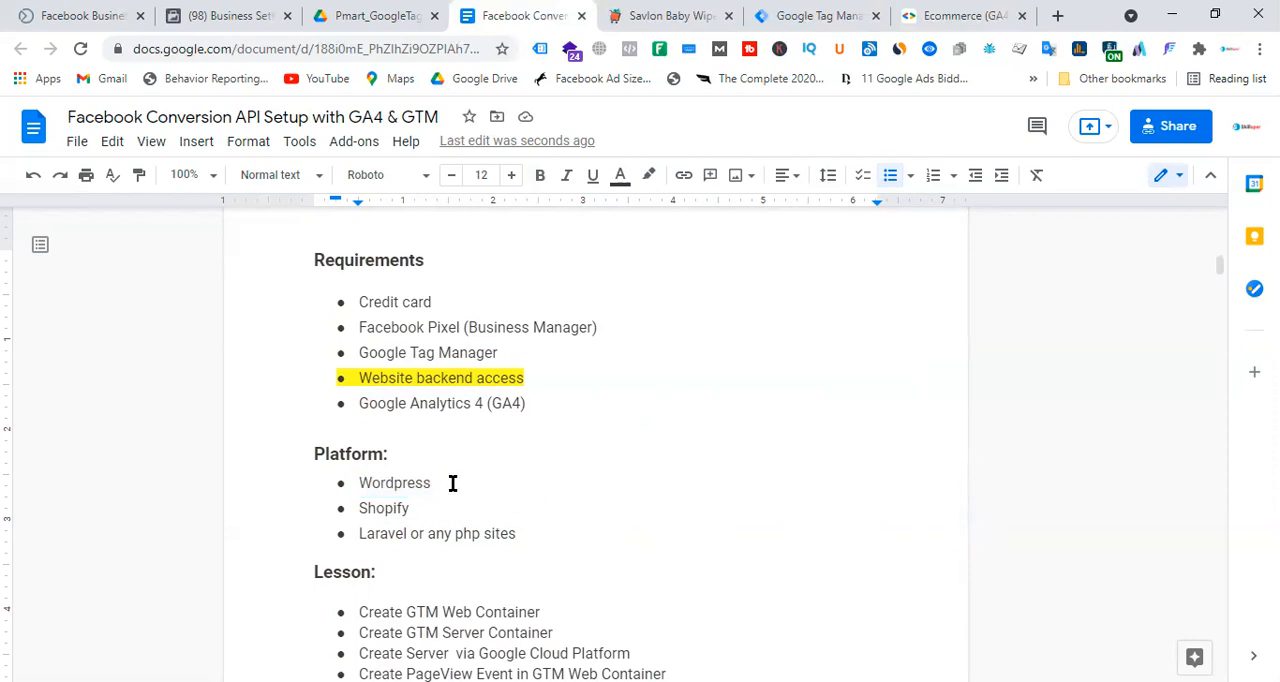
pyautogui.doubleClick(386, 486)
pyautogui.moveTo(529, 404); pyautogui.dragTo(486, 403)
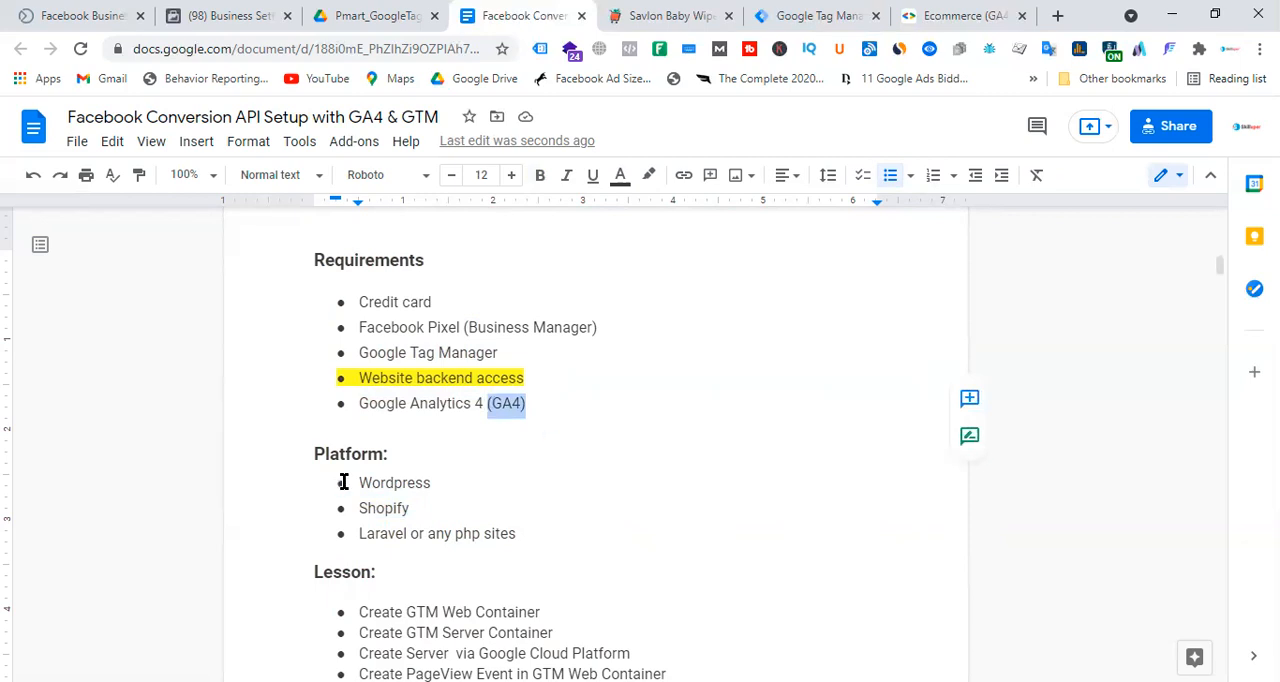
pyautogui.moveTo(521, 537); pyautogui.dragTo(352, 534)
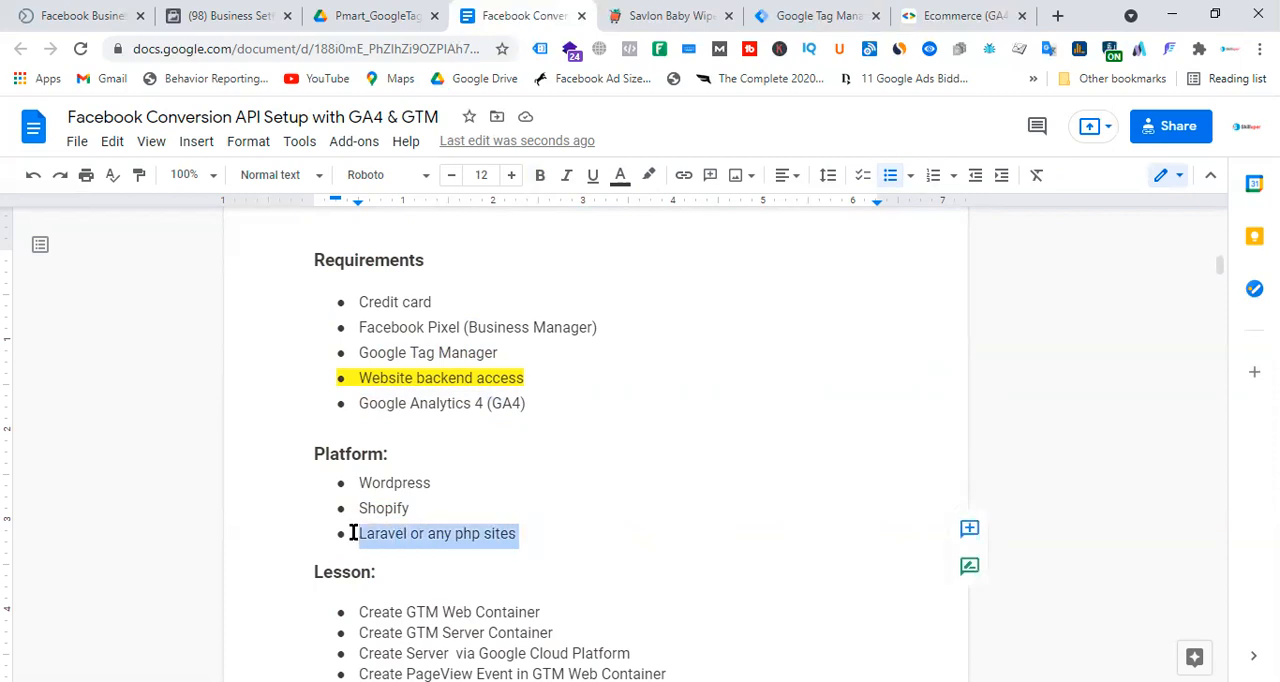
pyautogui.click(501, 404)
pyautogui.click(915, 15)
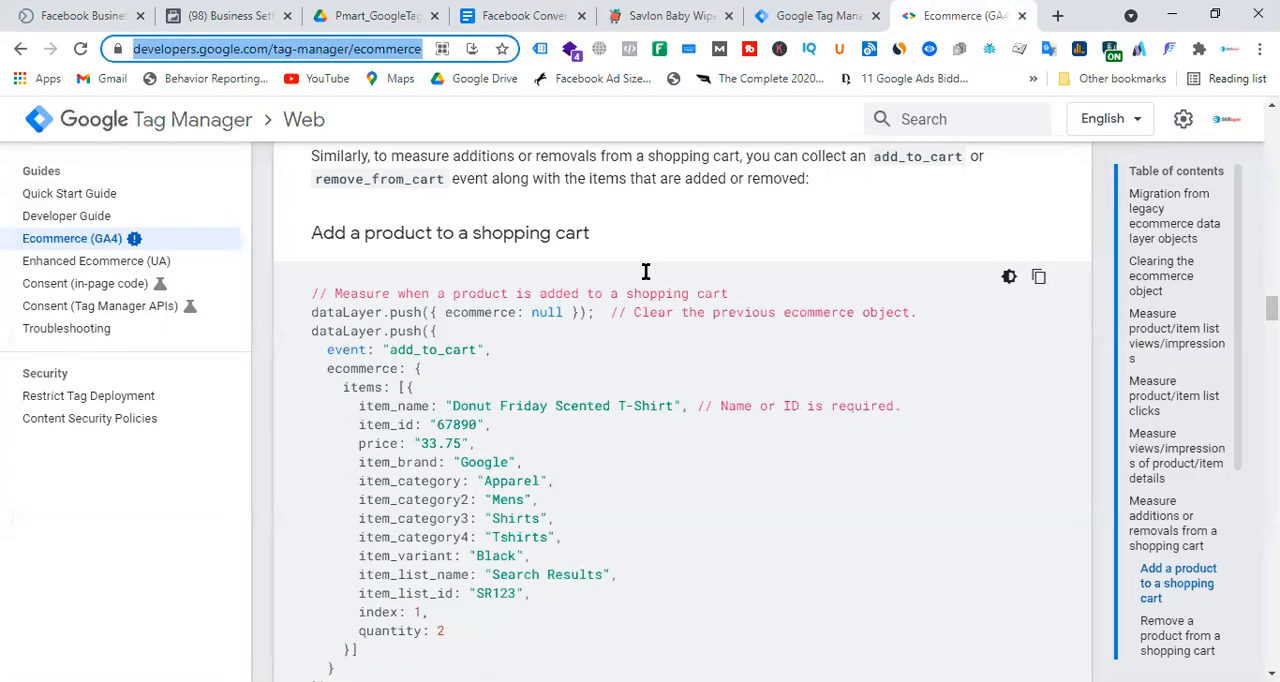
pyautogui.click(548, 18)
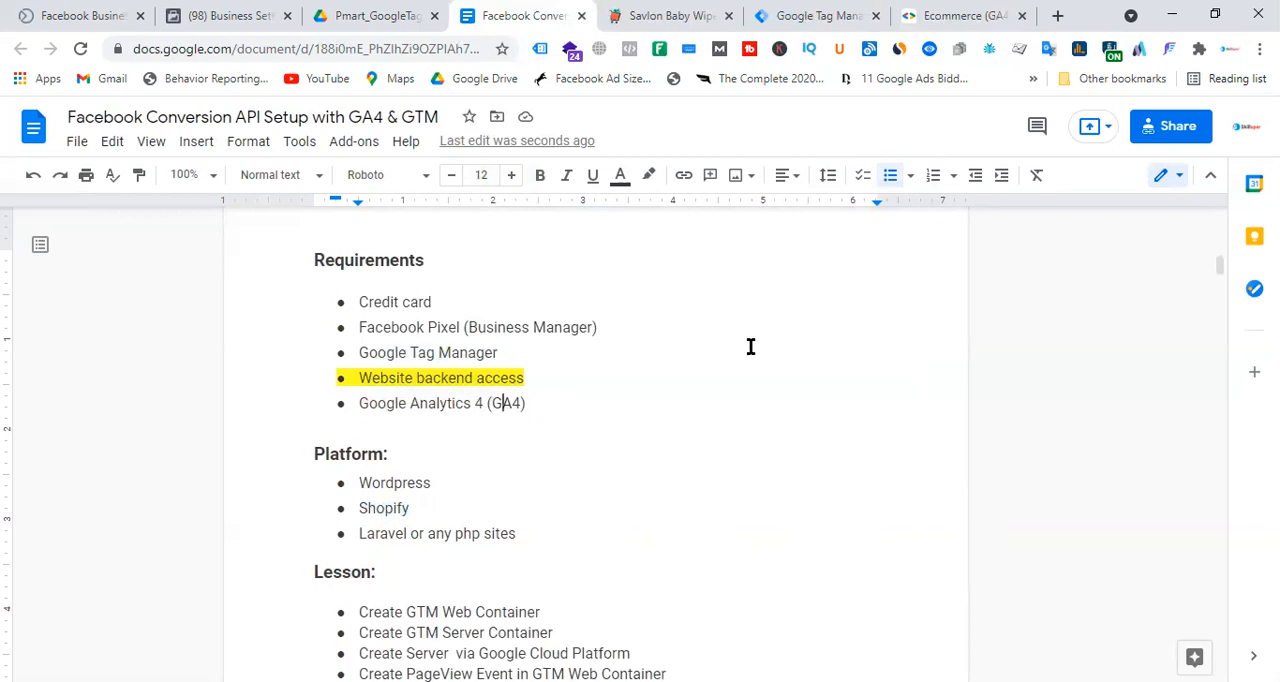
# Review the Step-01 GTM web container and Step-02 GTM server-side container instructions on page 3 of the document.
pyautogui.scroll(-10, 760, 342)
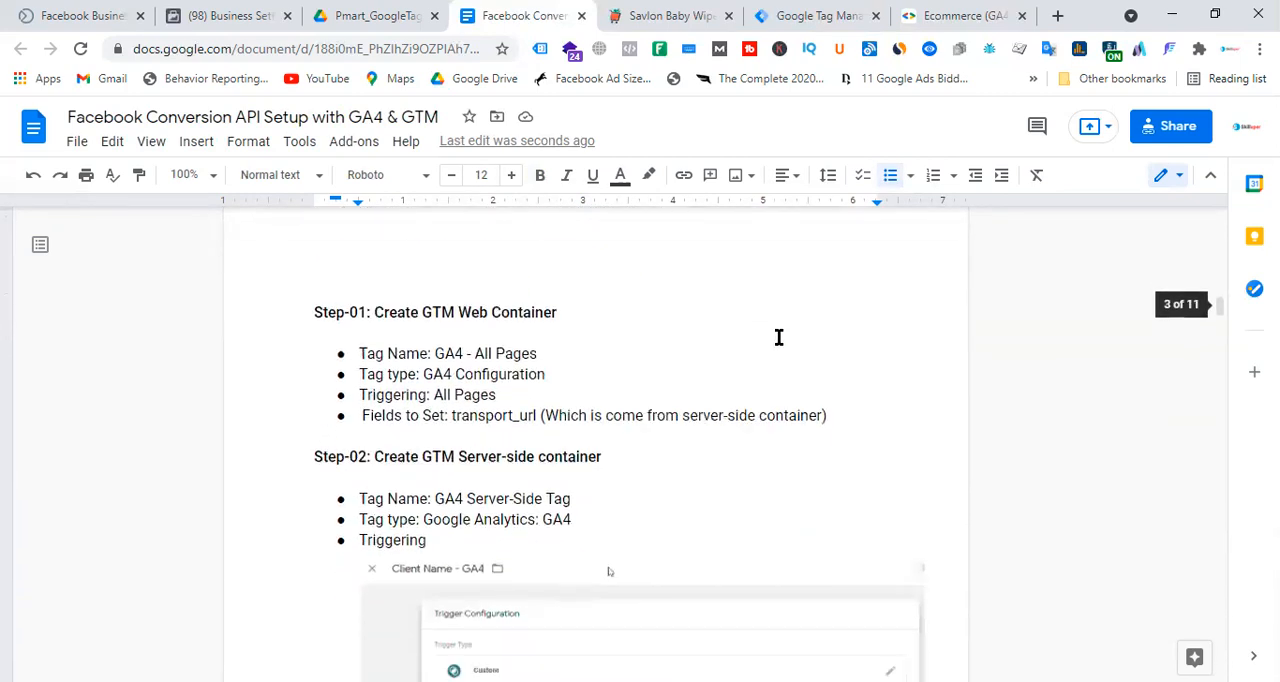
pyautogui.scroll(-1, 799, 342)
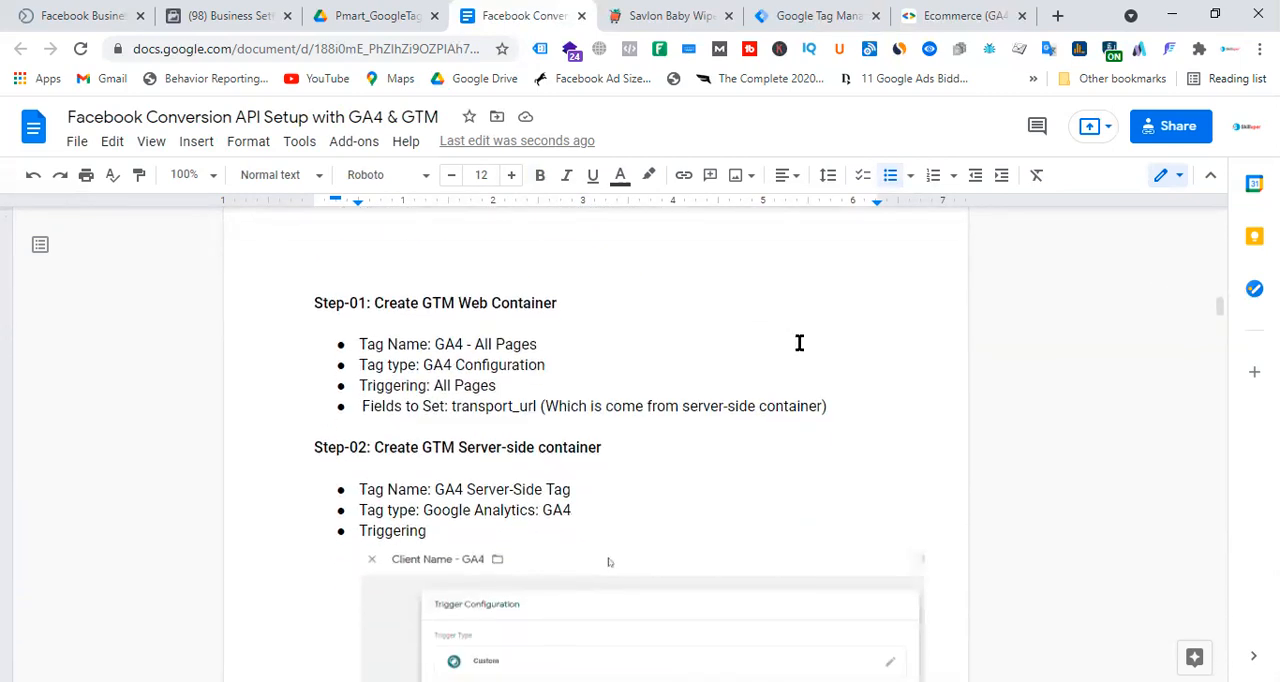
pyautogui.scroll(1, 633, 362)
pyautogui.moveTo(373, 312); pyautogui.dragTo(812, 397)
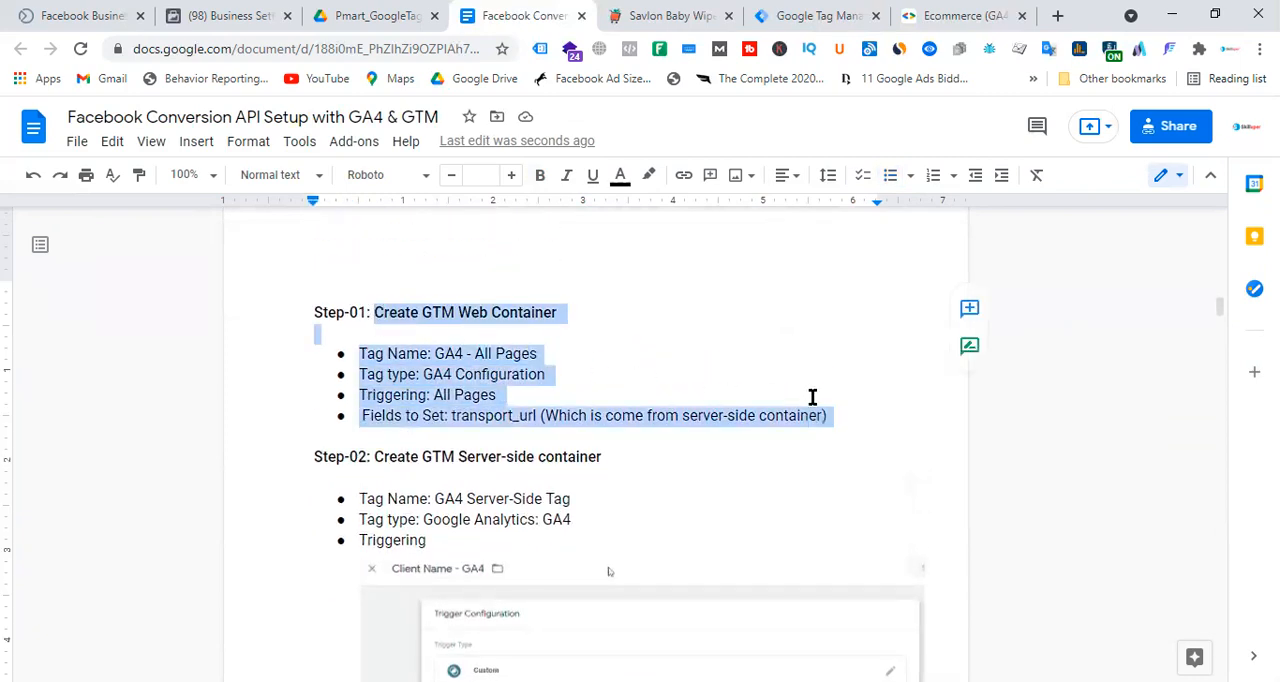
pyautogui.click(763, 346)
pyautogui.moveTo(373, 312); pyautogui.dragTo(846, 431)
pyautogui.click(697, 463)
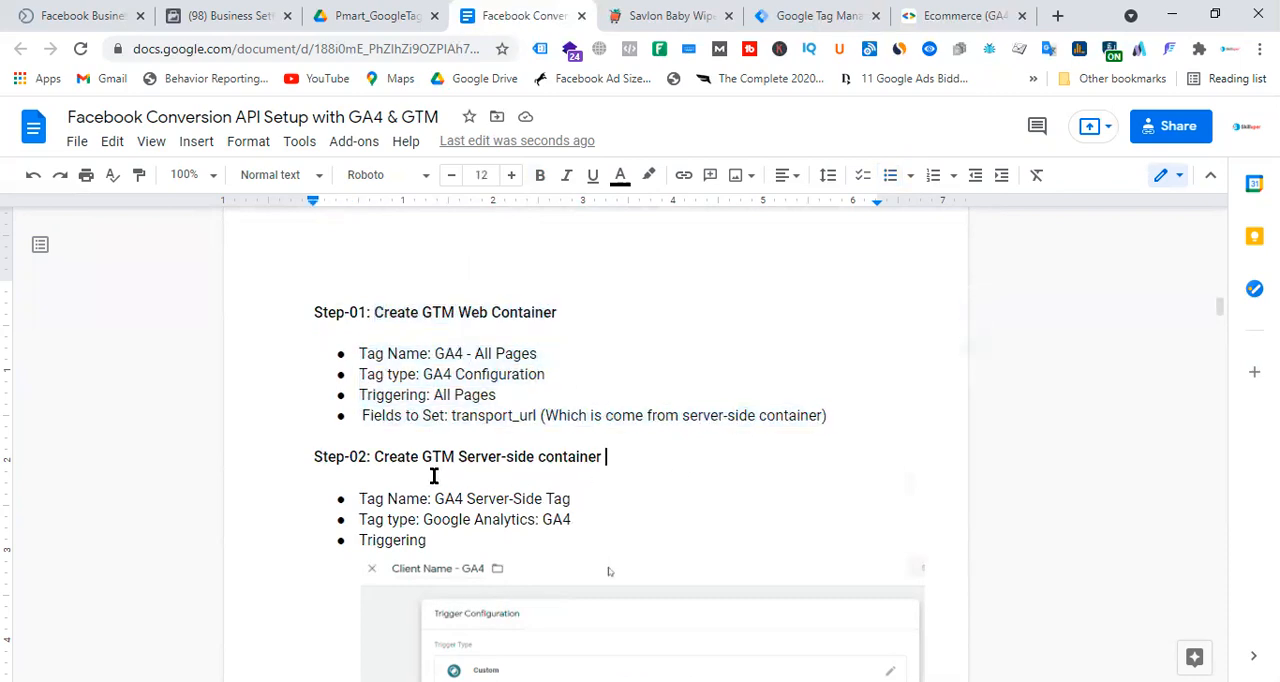
pyautogui.moveTo(374, 456); pyautogui.dragTo(484, 541)
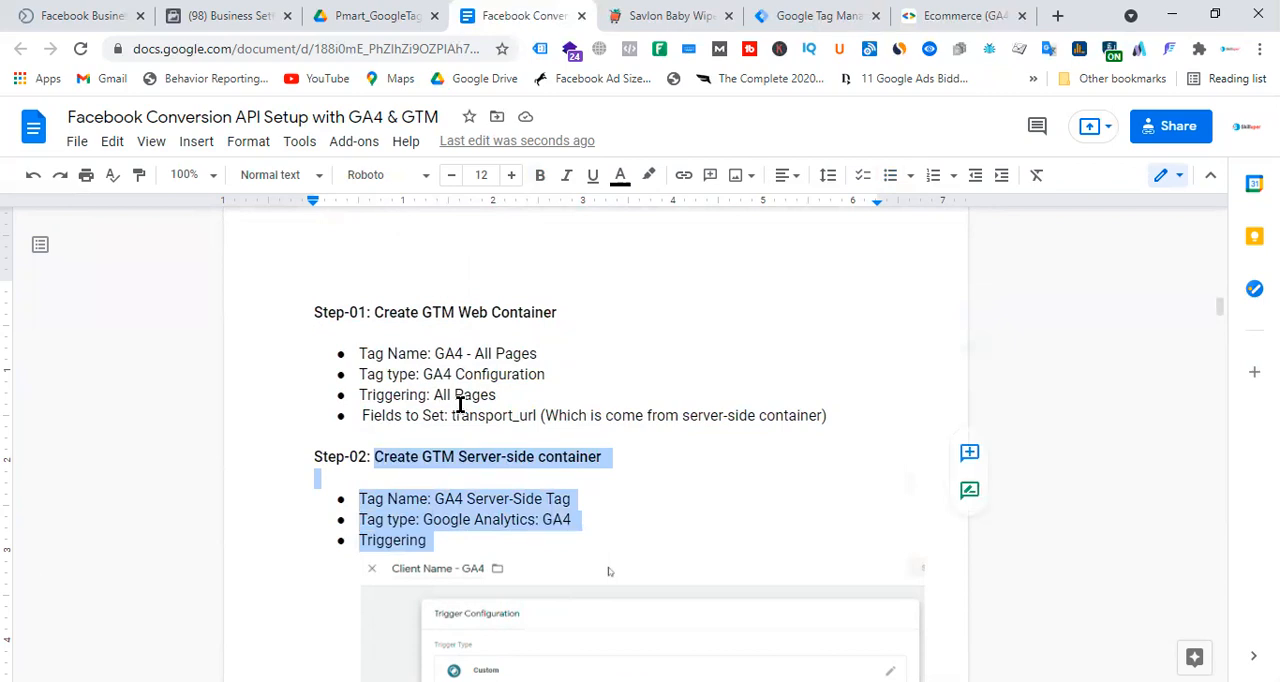
# Check the Pmart New Web - Laravel container in Tag Manager and open the Facebook Conversion folder from My Drive in Google Drive.
pyautogui.click(815, 12)
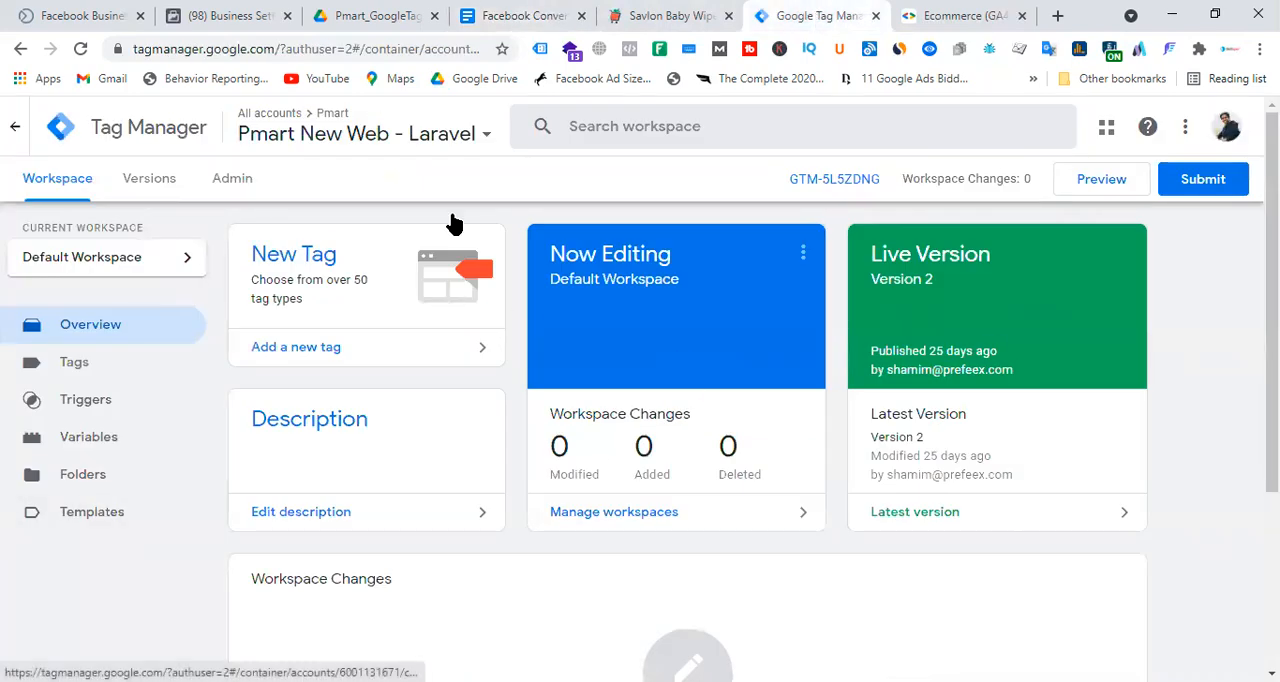
pyautogui.click(373, 16)
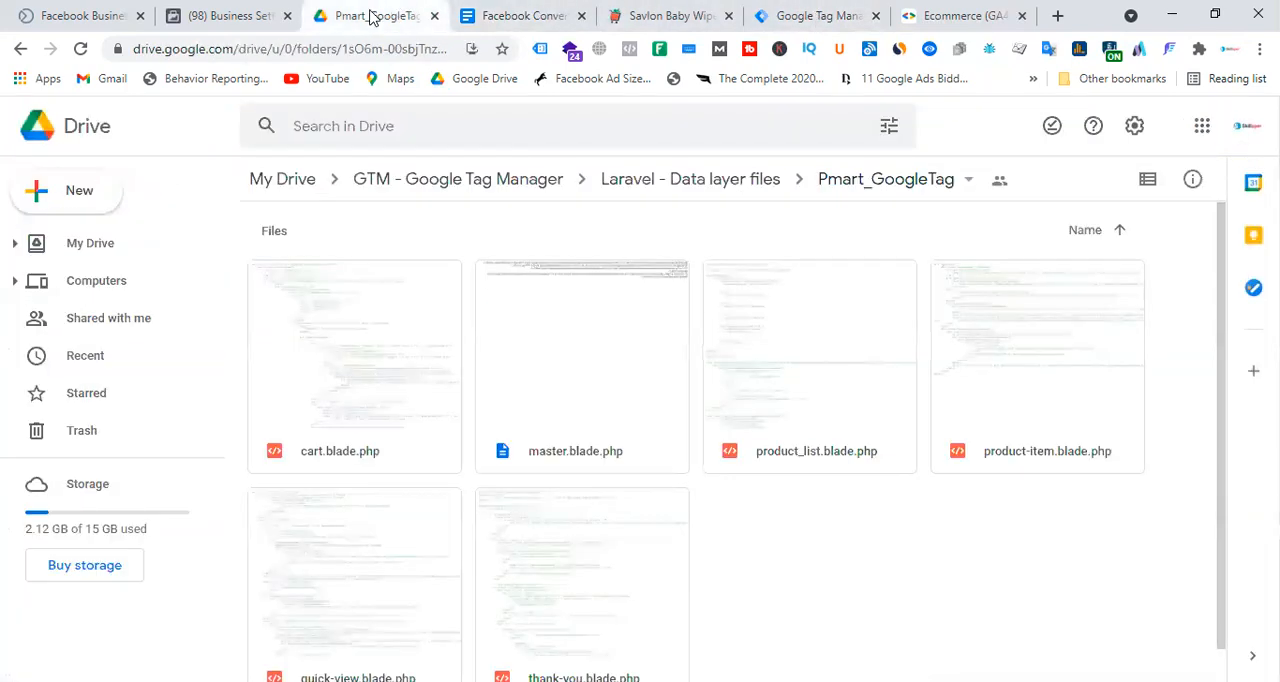
pyautogui.click(87, 250)
pyautogui.doubleClick(413, 295)
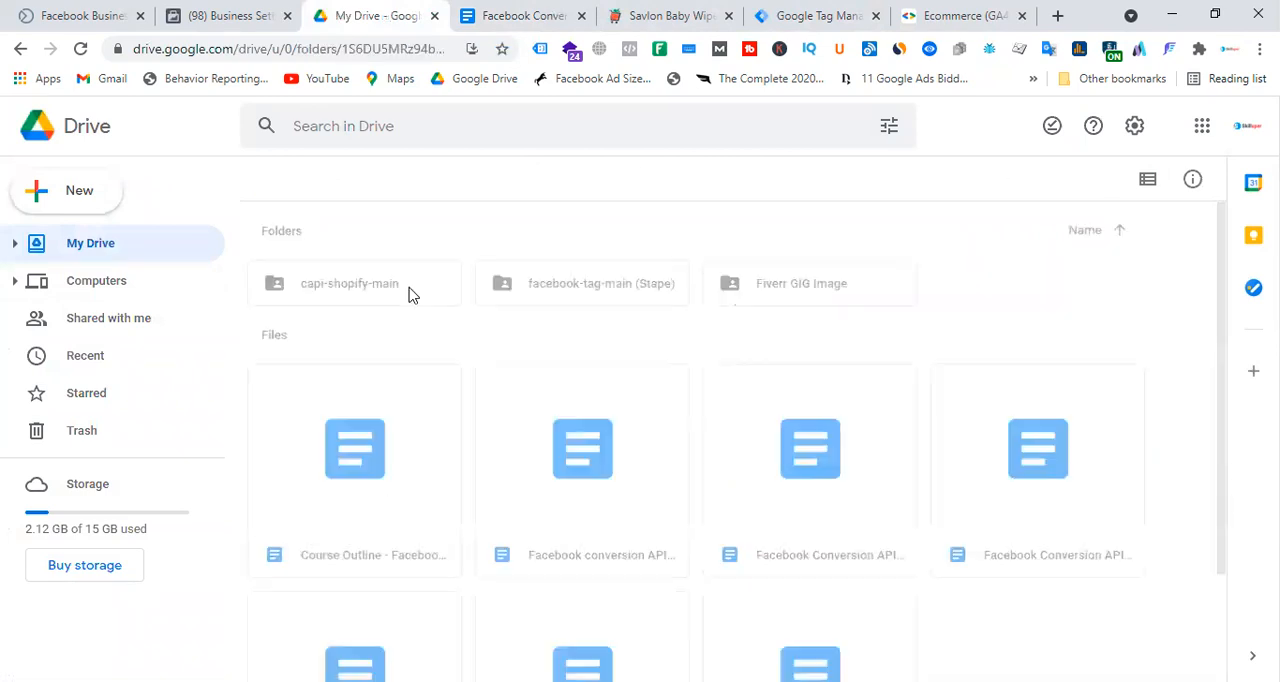
# Enable Tag Assistant Legacy on the Pmart Savlon Baby Wipe 60S page, reload the page and view the tag analysis.
pyautogui.click(628, 16)
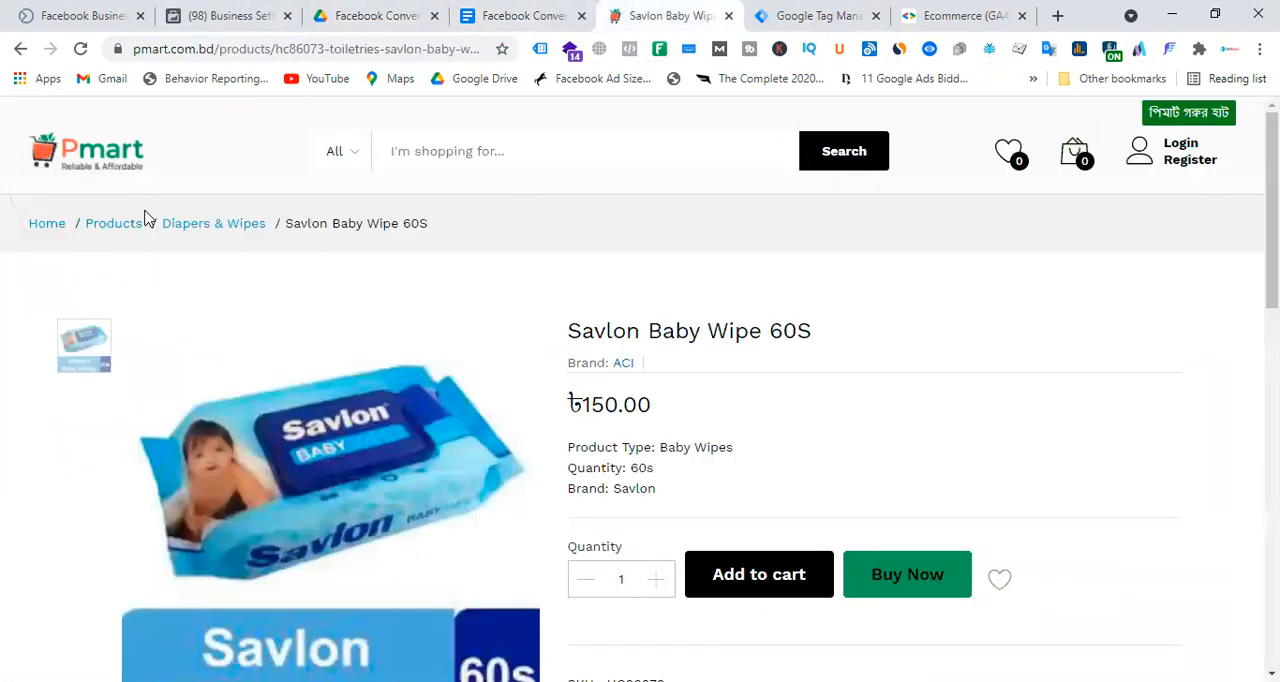
pyautogui.click(545, 48)
pyautogui.click(205, 255)
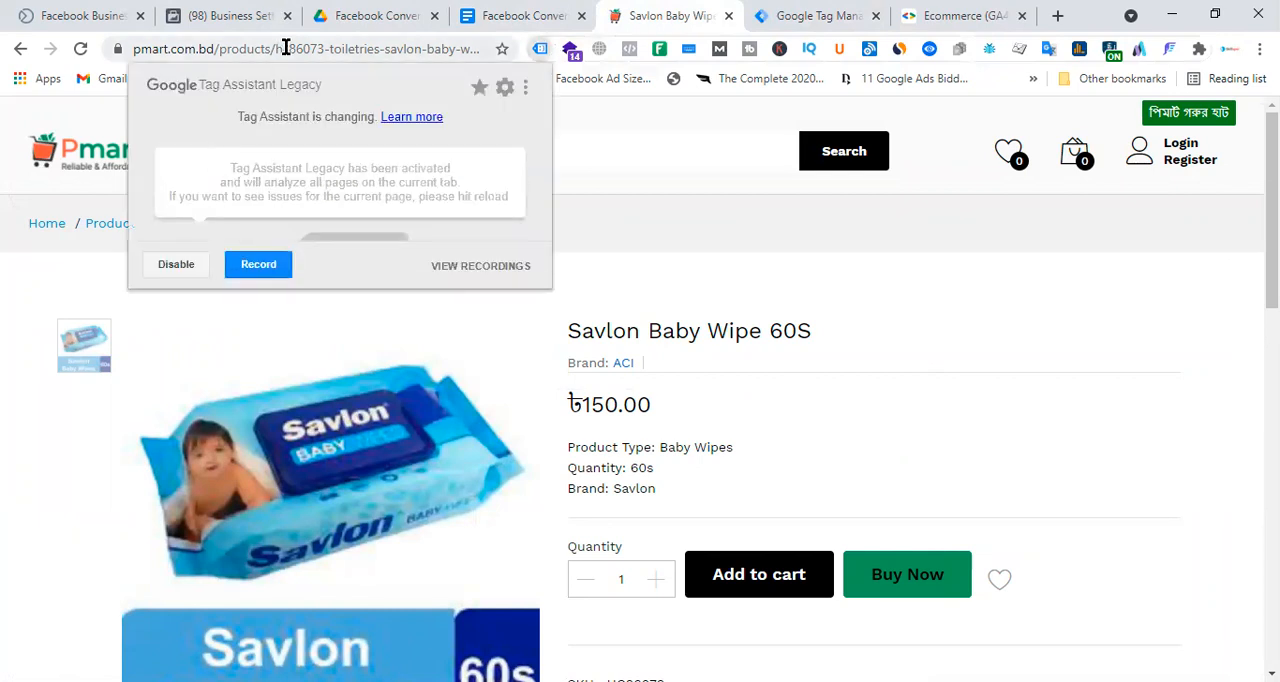
pyautogui.press('F5')
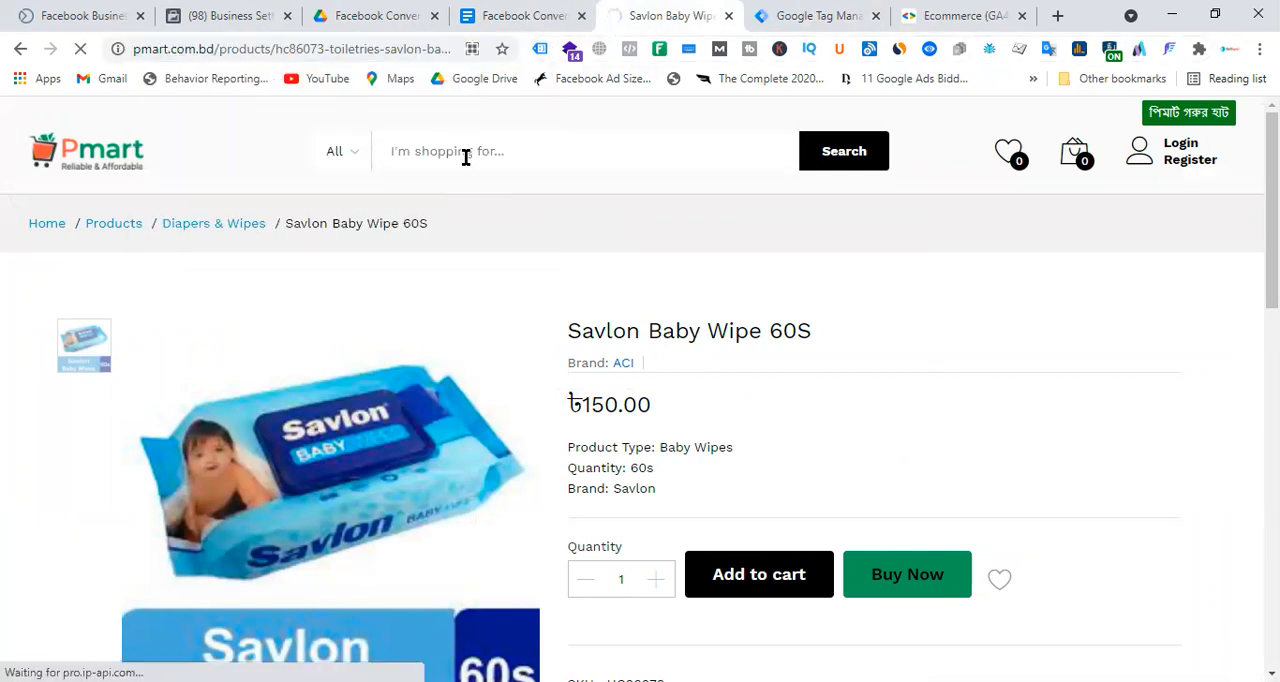
pyautogui.click(540, 48)
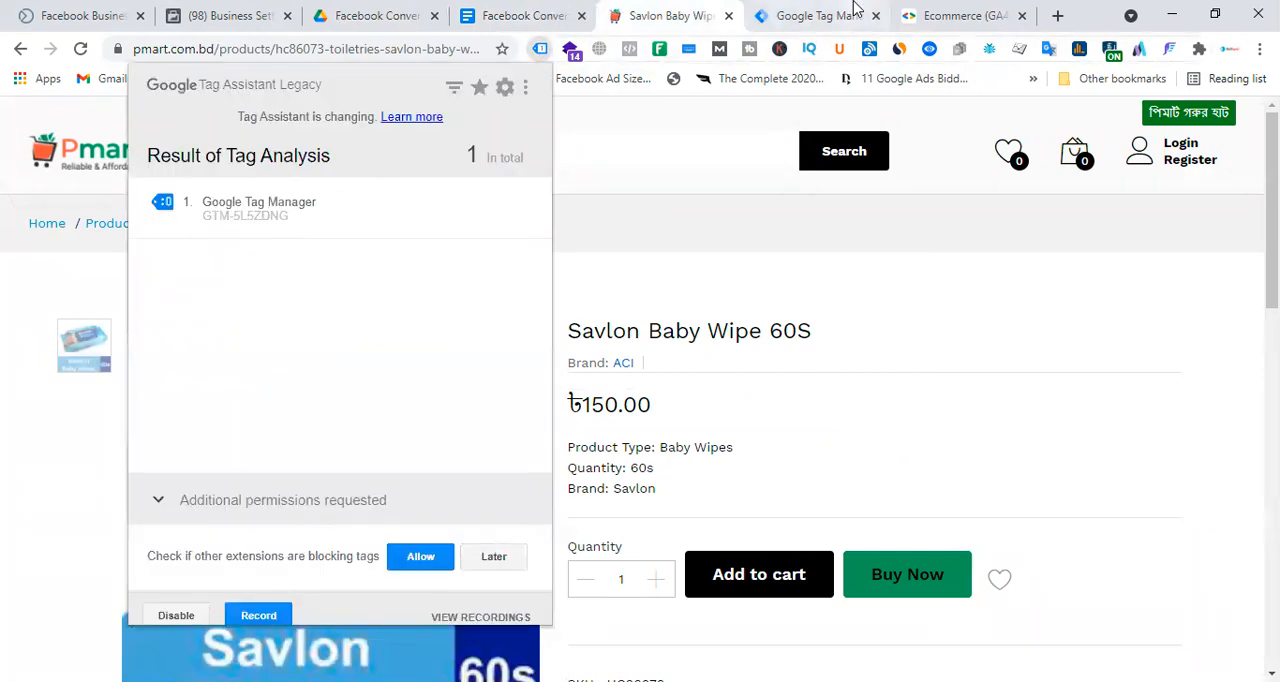
# Compare the storefront's detected Tag Manager container ID with the Pmart New Web - Laravel container in Tag Manager.
pyautogui.click(820, 16)
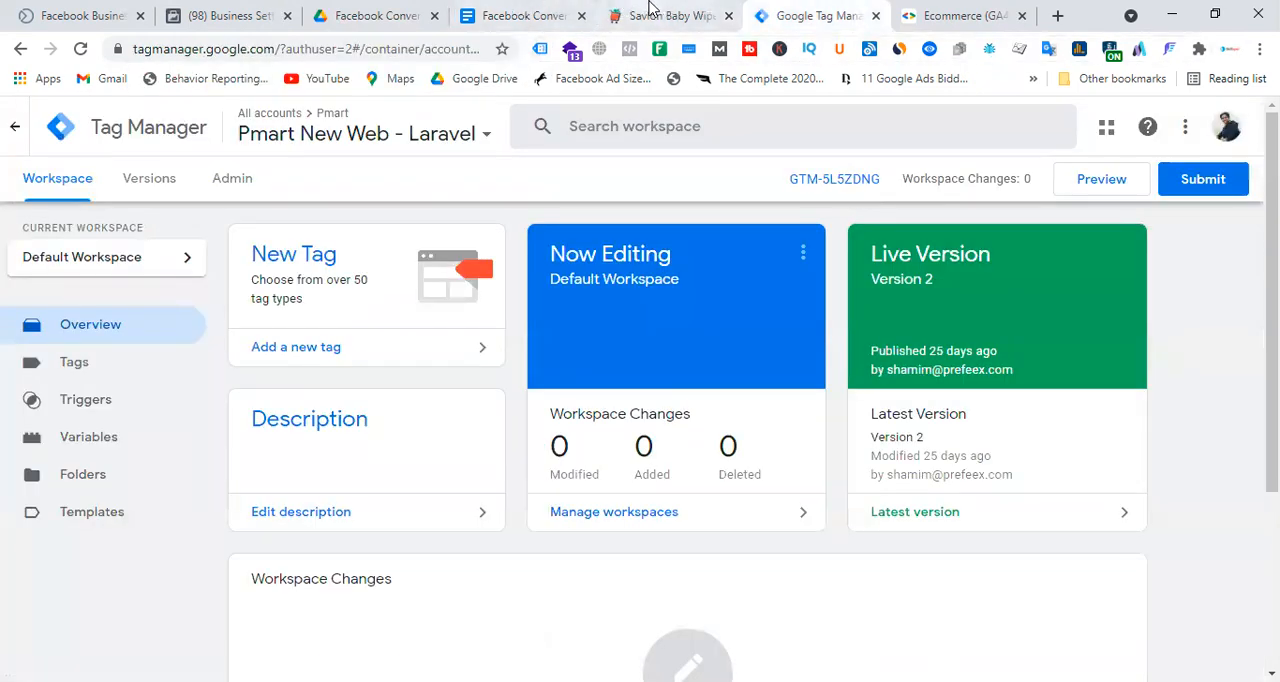
pyautogui.click(650, 12)
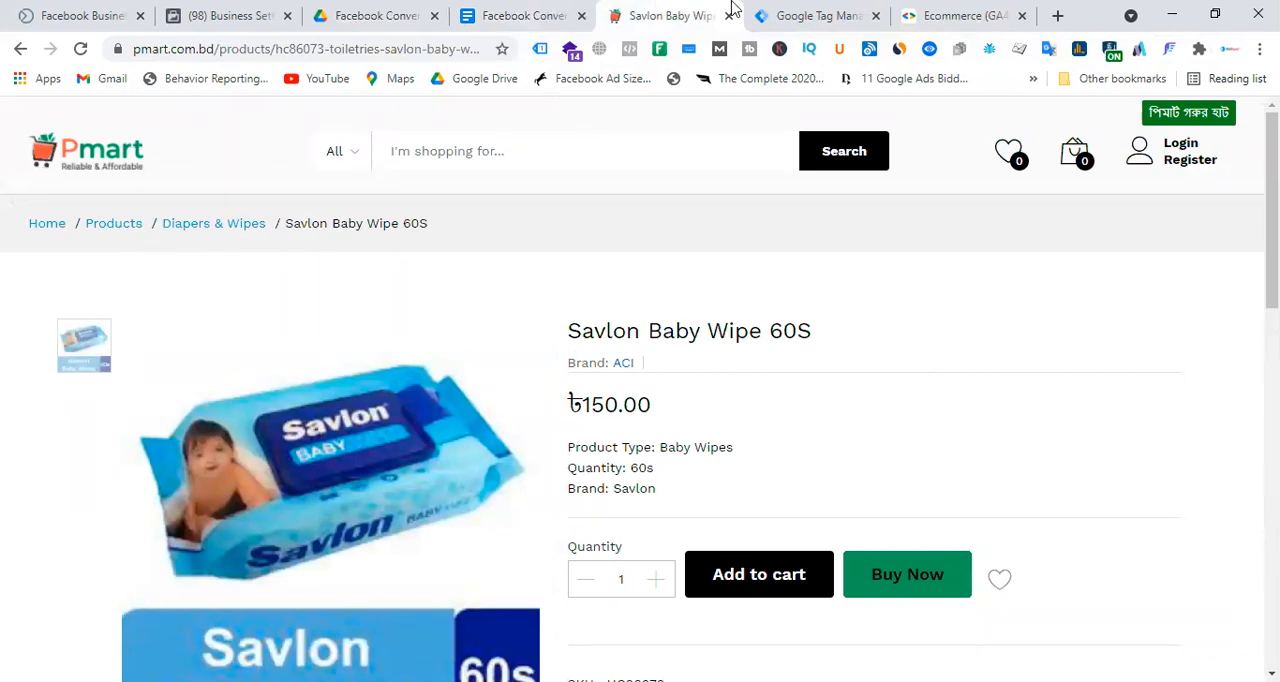
pyautogui.click(810, 15)
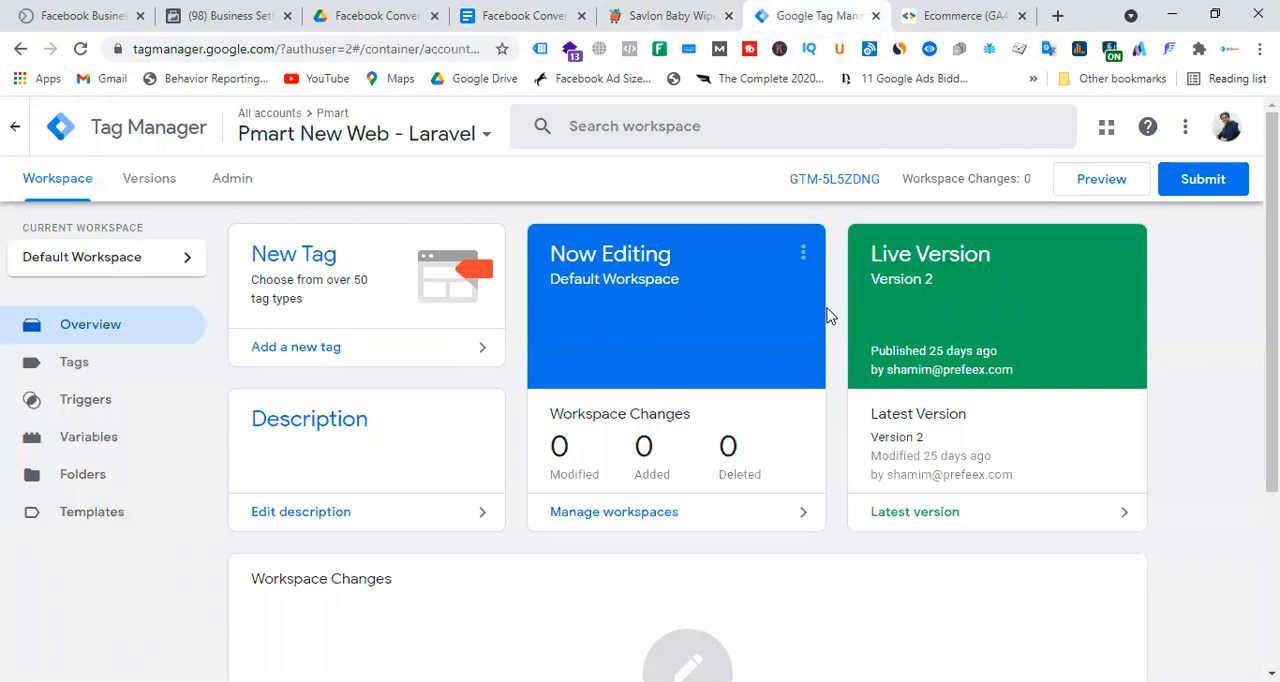
# Open Google Analytics in a new browser tab.
pyautogui.click(1058, 17)
pyautogui.write('g')
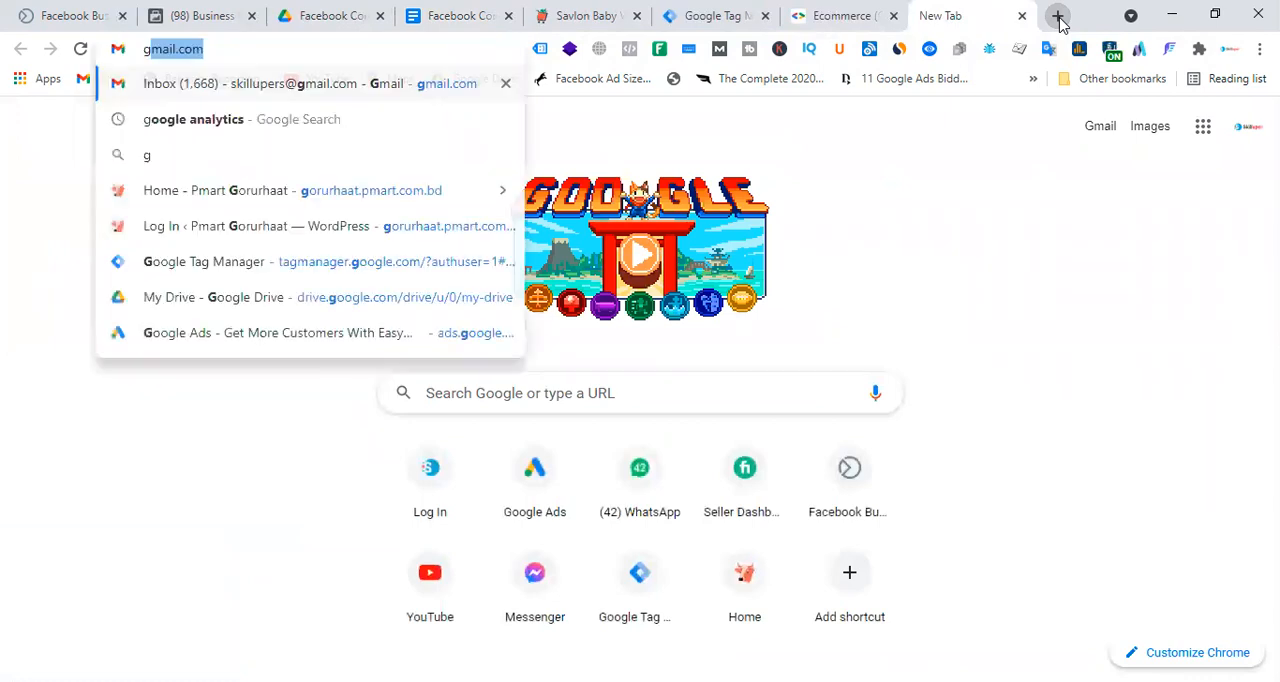
pyautogui.write('ogole')
pyautogui.press('BackSpace')
pyautogui.press('BackSpace')
pyautogui.press('BackSpace')
pyautogui.press('BackSpace')
pyautogui.write('ogle')
pyautogui.press('Return')
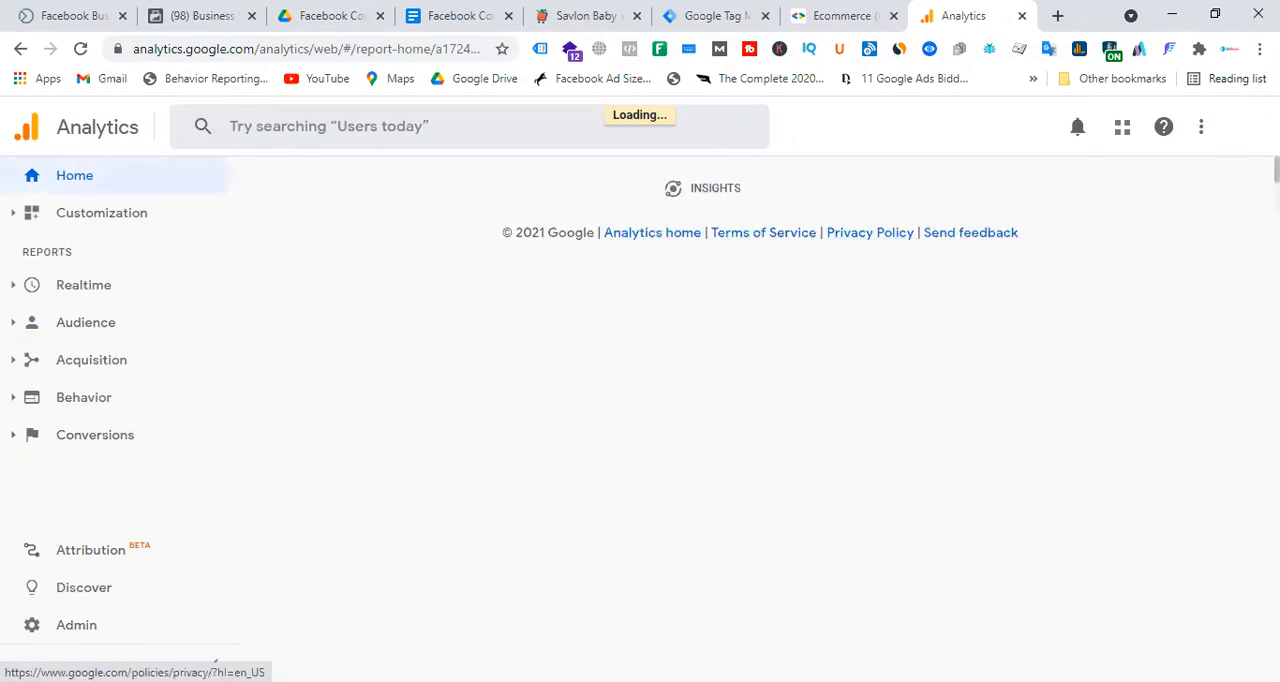
# Switch Google Analytics to another signed-in Google account and check the properties under the Pmart account.
pyautogui.click(1238, 127)
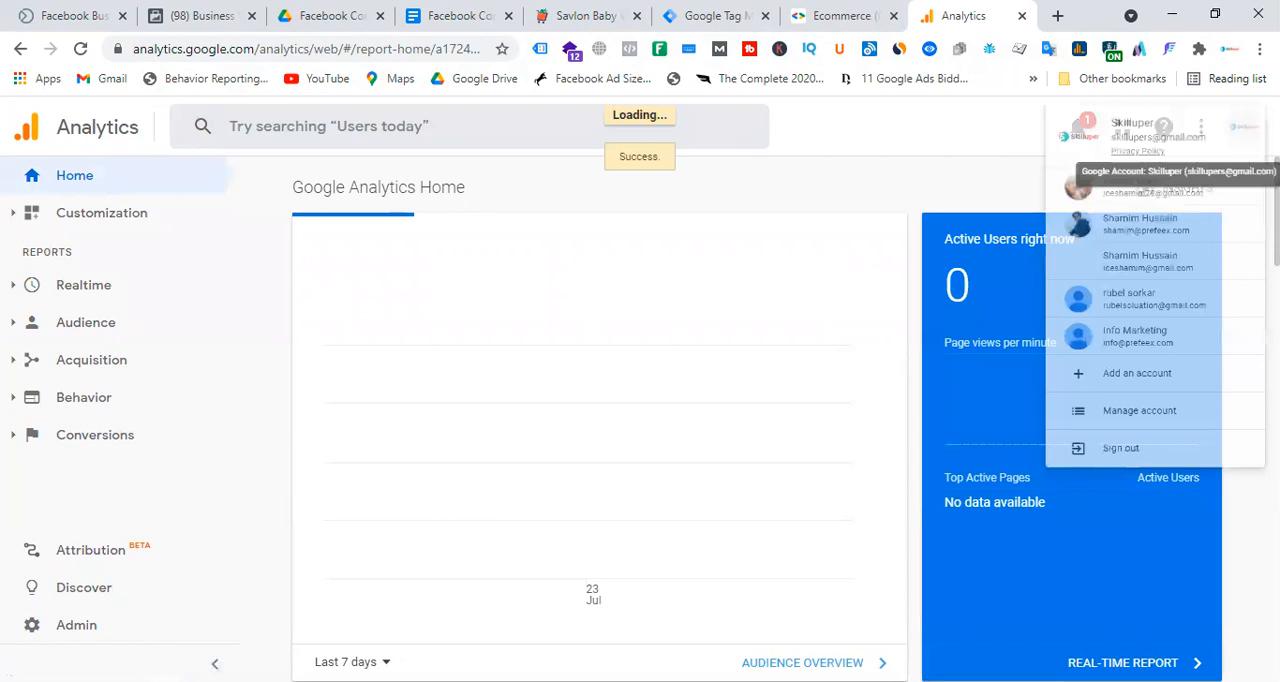
pyautogui.click(1100, 278)
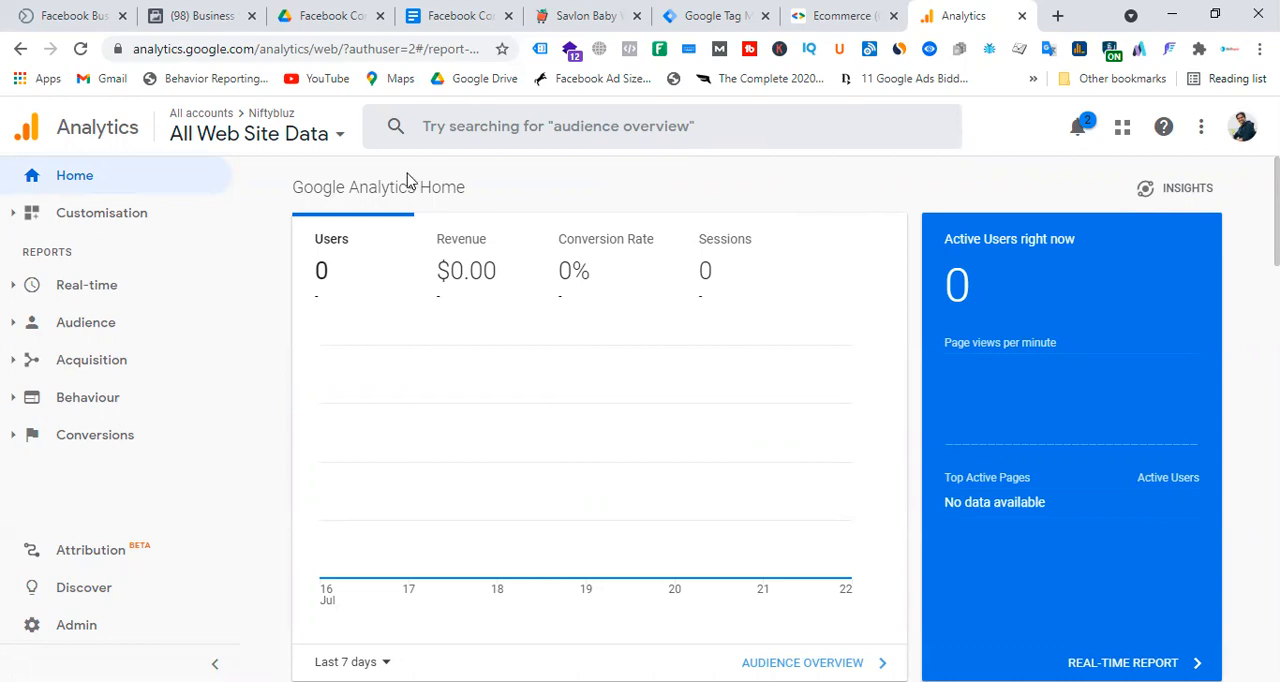
pyautogui.click(213, 120)
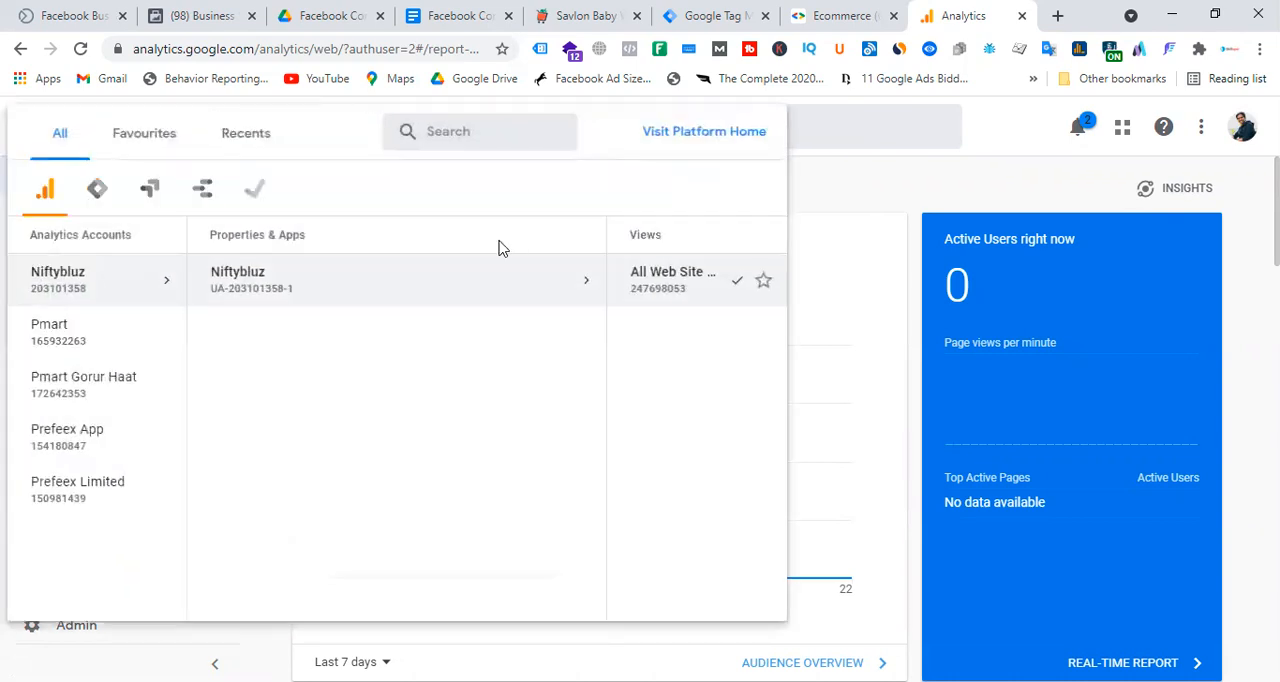
pyautogui.click(72, 345)
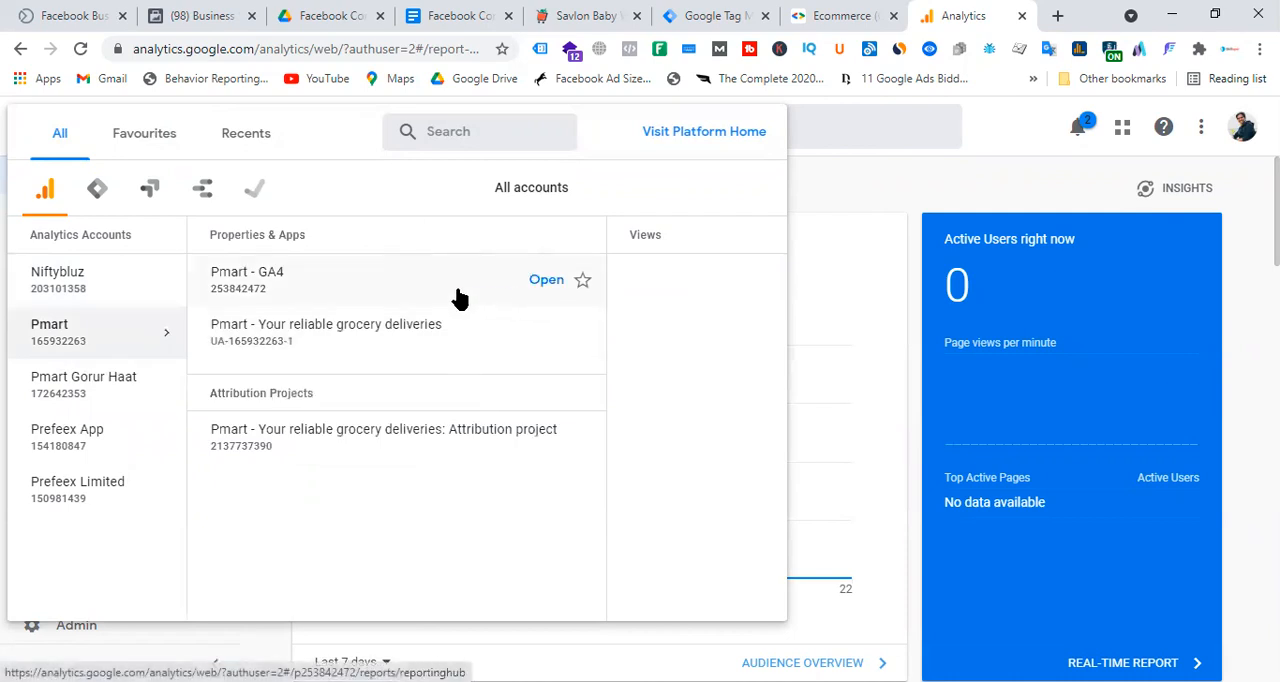
pyautogui.click(896, 190)
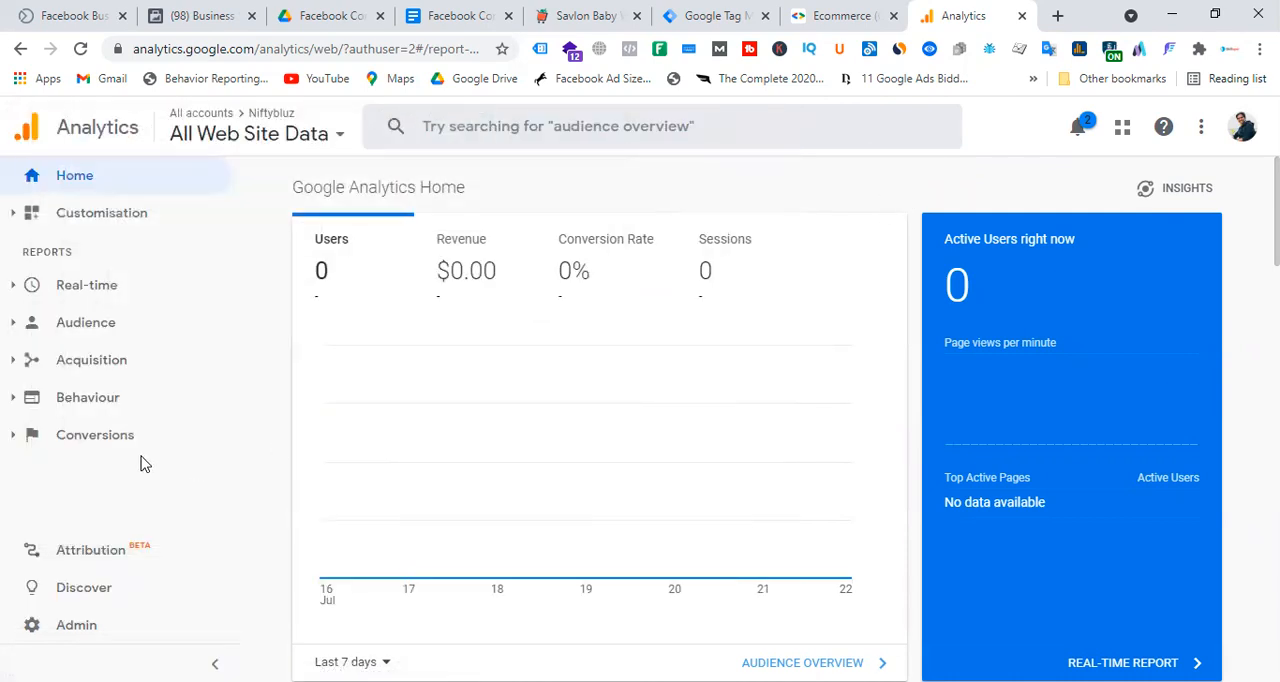
# Start a new Analytics account named Pmart Laravel and proceed to its property setup.
pyautogui.click(96, 627)
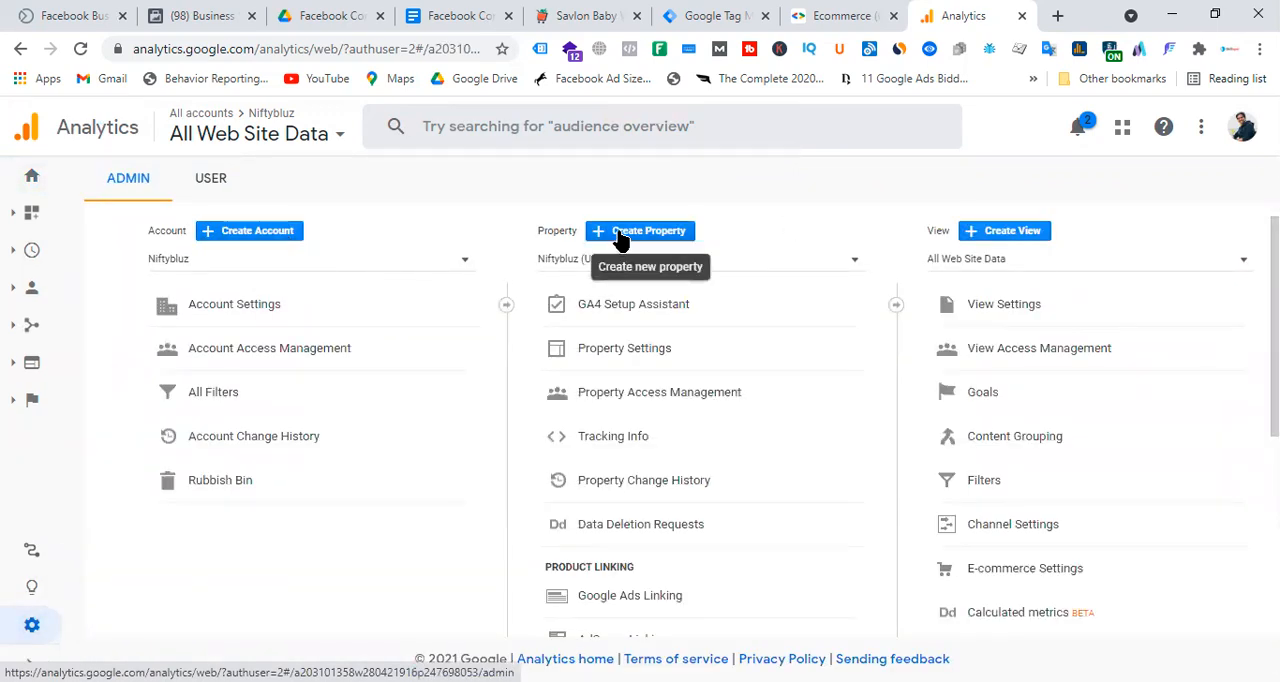
pyautogui.click(228, 236)
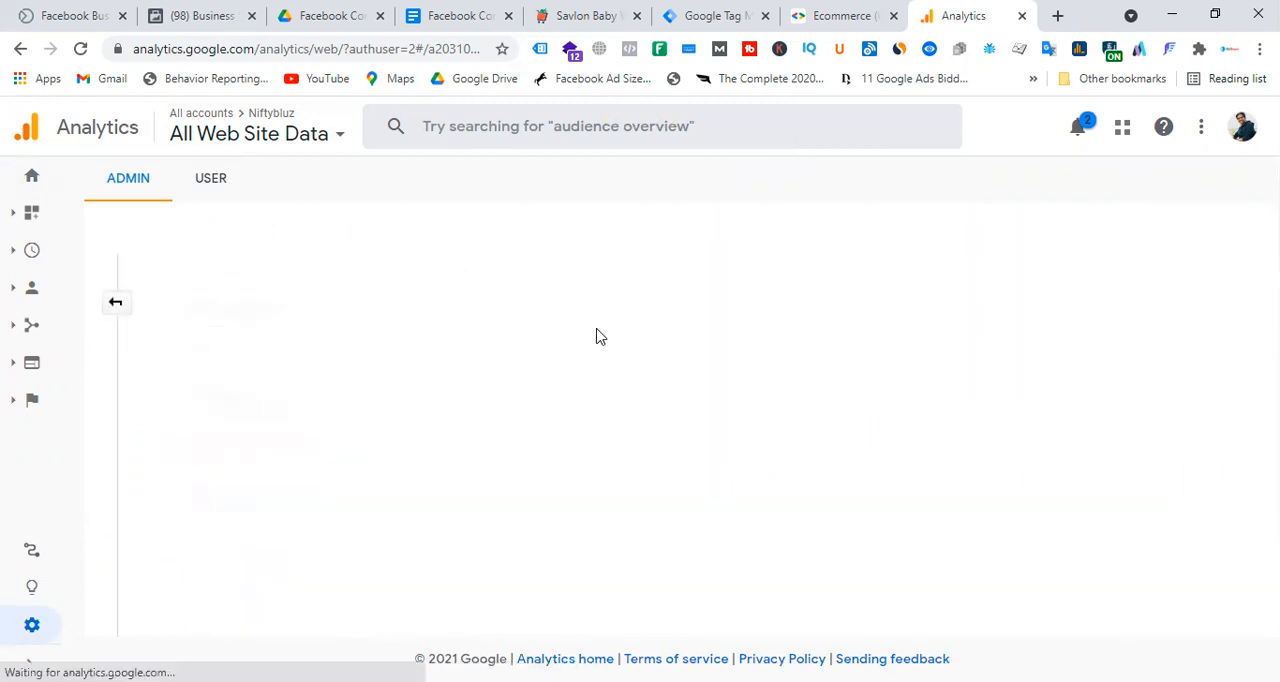
pyautogui.write('Pmart Laravel')
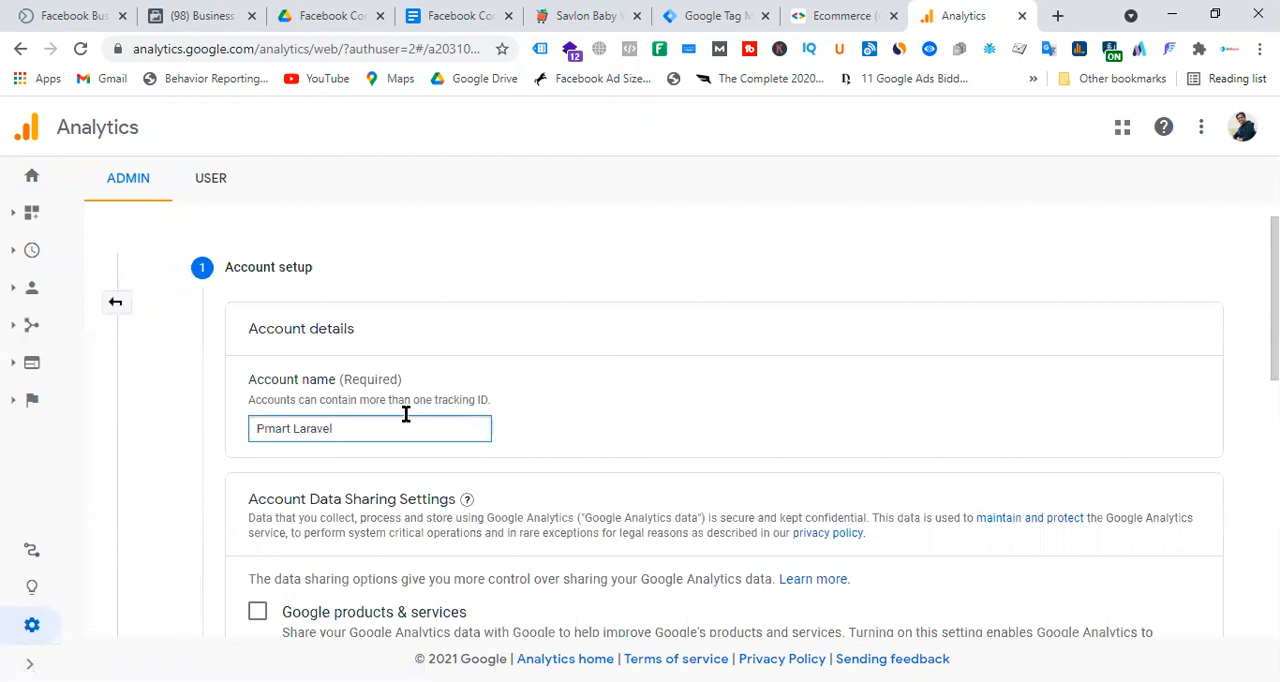
pyautogui.scroll(-3, 406, 414)
pyautogui.scroll(-3, 257, 331)
pyautogui.click(264, 468)
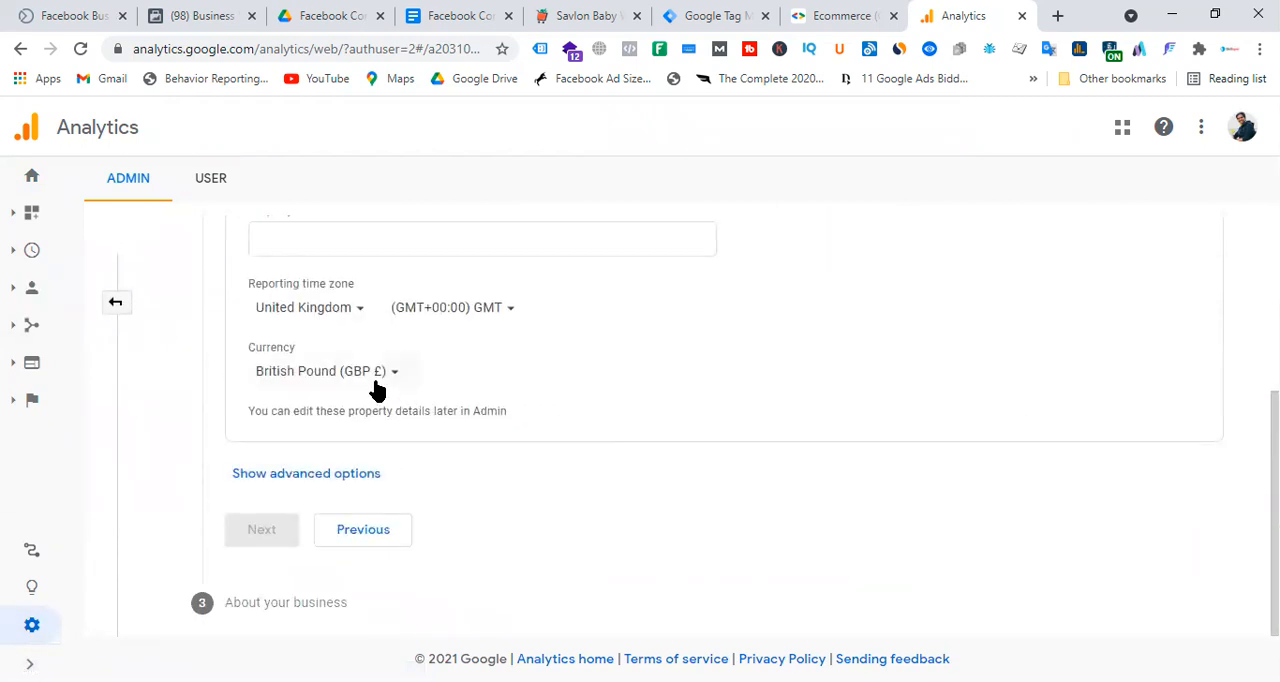
# Set the property's reporting time zone to Bangladesh.
pyautogui.click(356, 318)
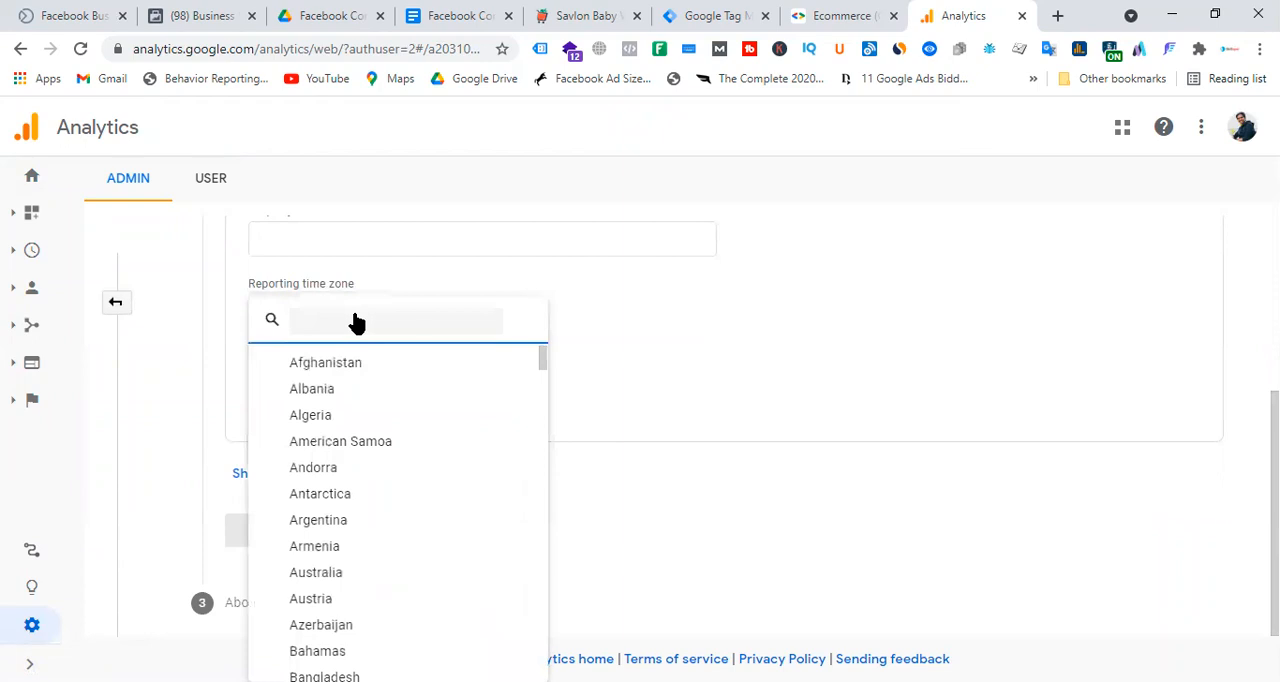
pyautogui.write('bangla')
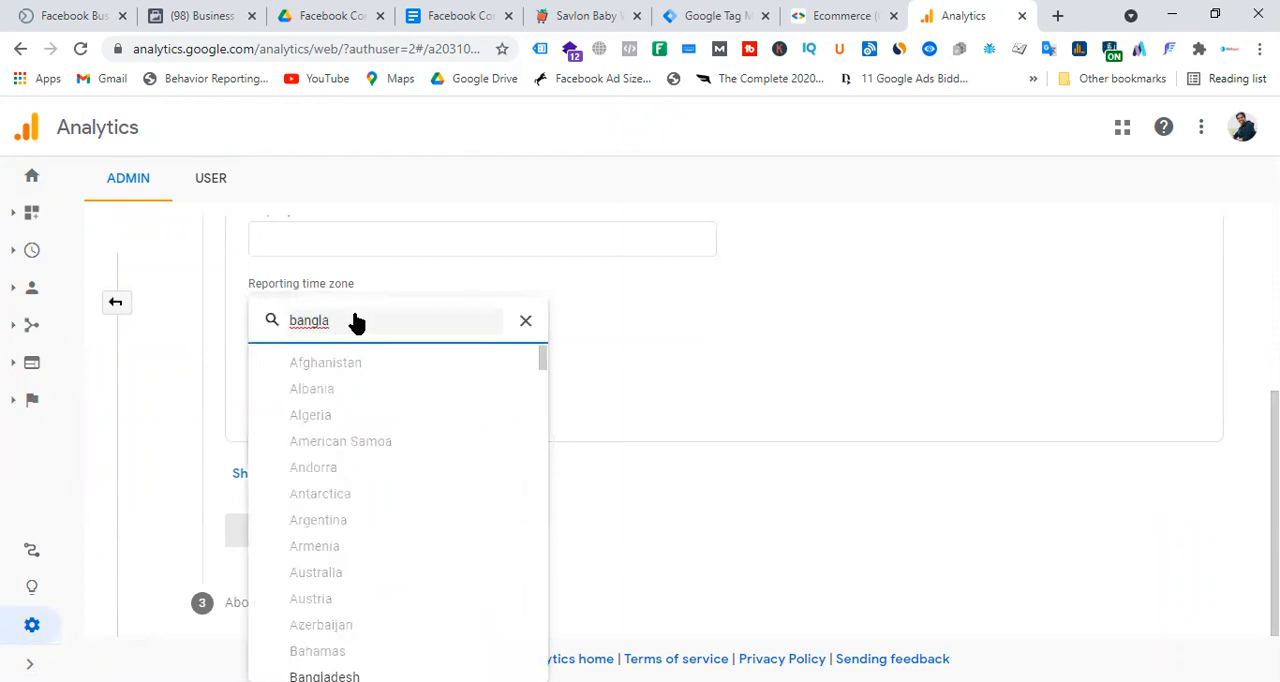
pyautogui.press('BackSpace')
pyautogui.press('BackSpace')
pyautogui.press('BackSpace')
pyautogui.write('ngla')
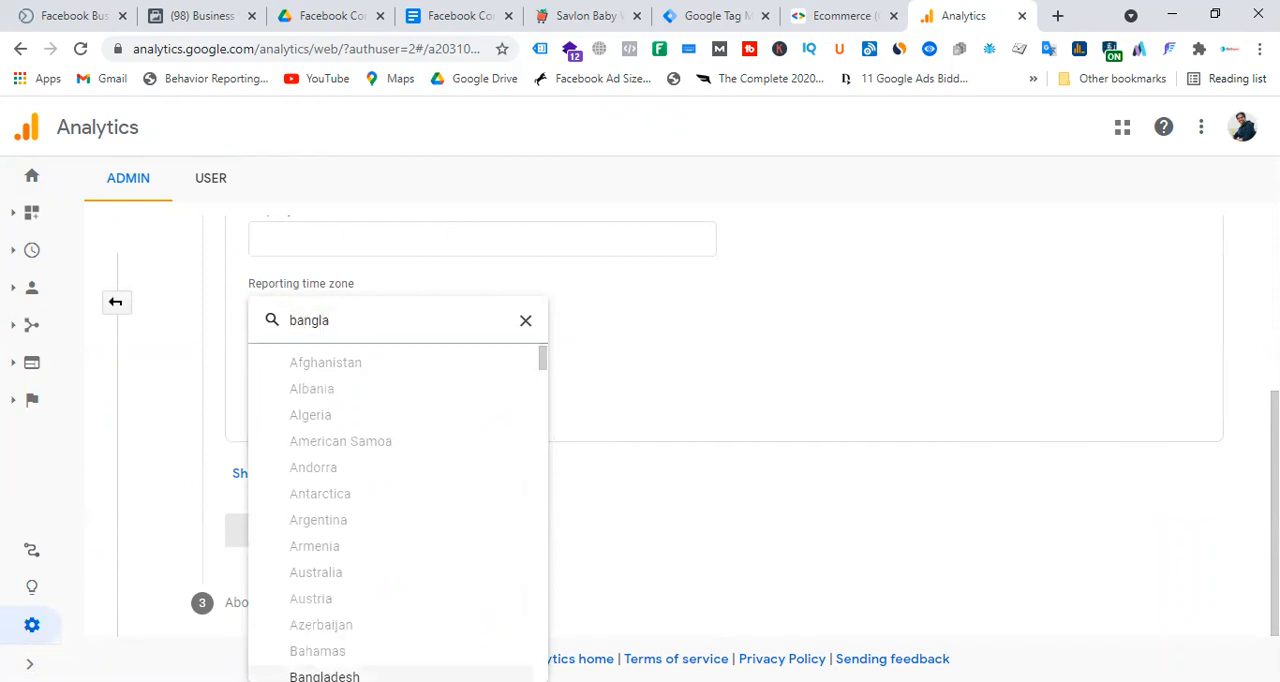
pyautogui.click(324, 676)
# Set the property's currency to US Dollar (USD US$).
pyautogui.click(370, 386)
pyautogui.scroll(-10, 470, 490)
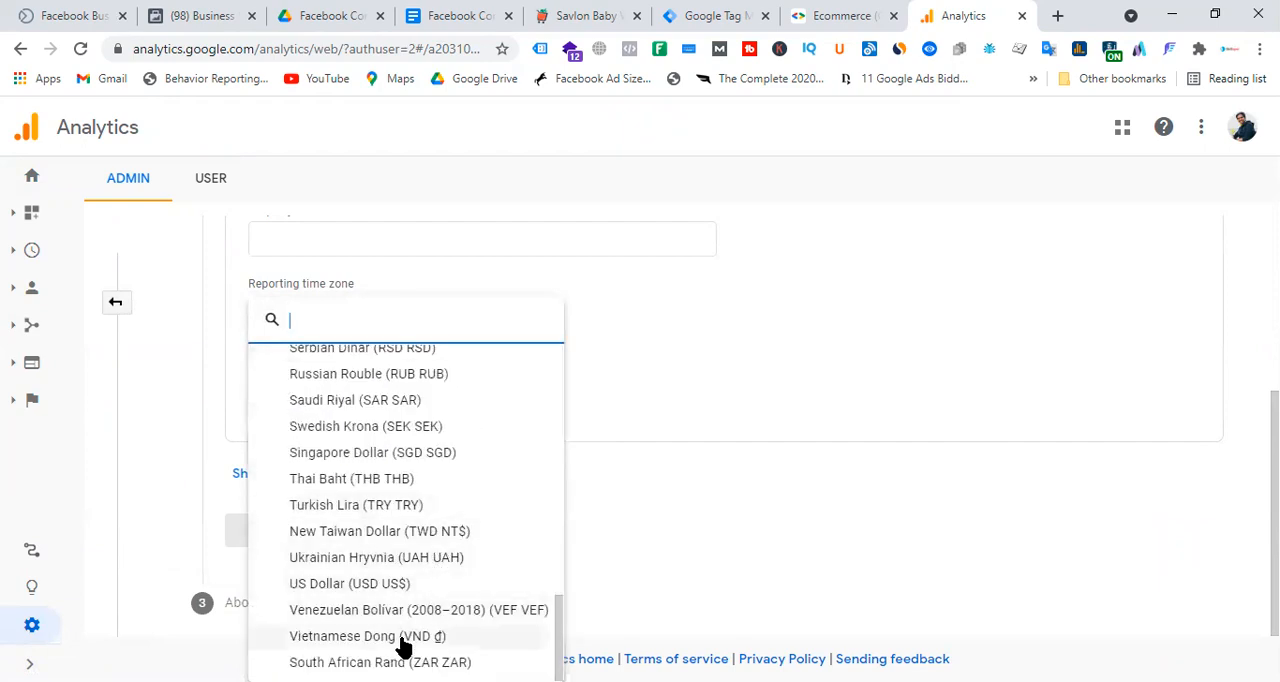
pyautogui.click(385, 586)
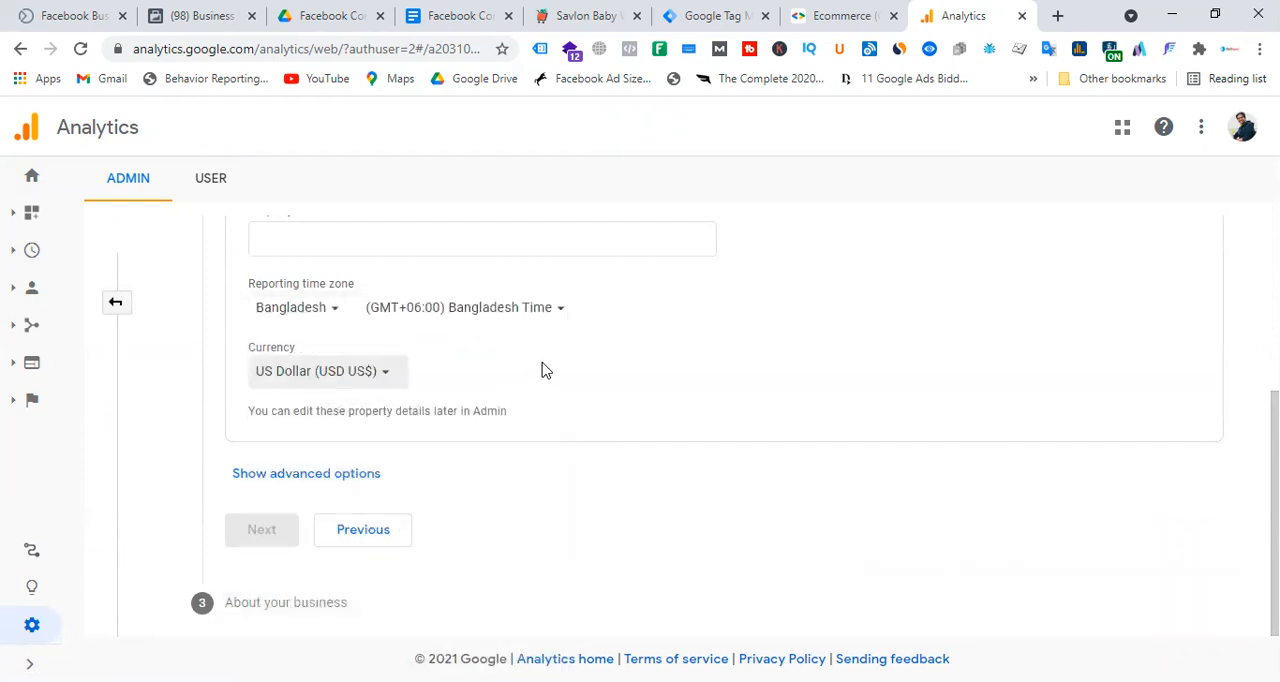
# Show the advanced property options and turn on creating a Universal Analytics property along with the Google Analytics 4 one.
pyautogui.click(351, 476)
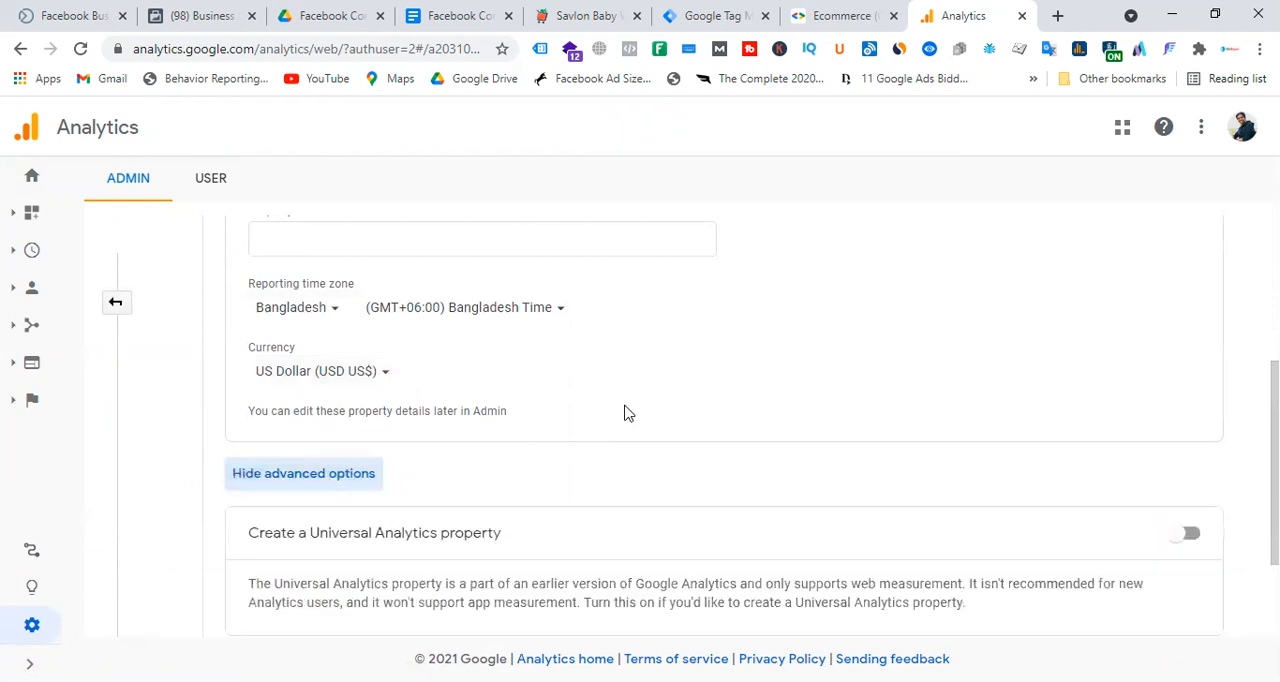
pyautogui.scroll(-3, 756, 382)
pyautogui.click(1190, 388)
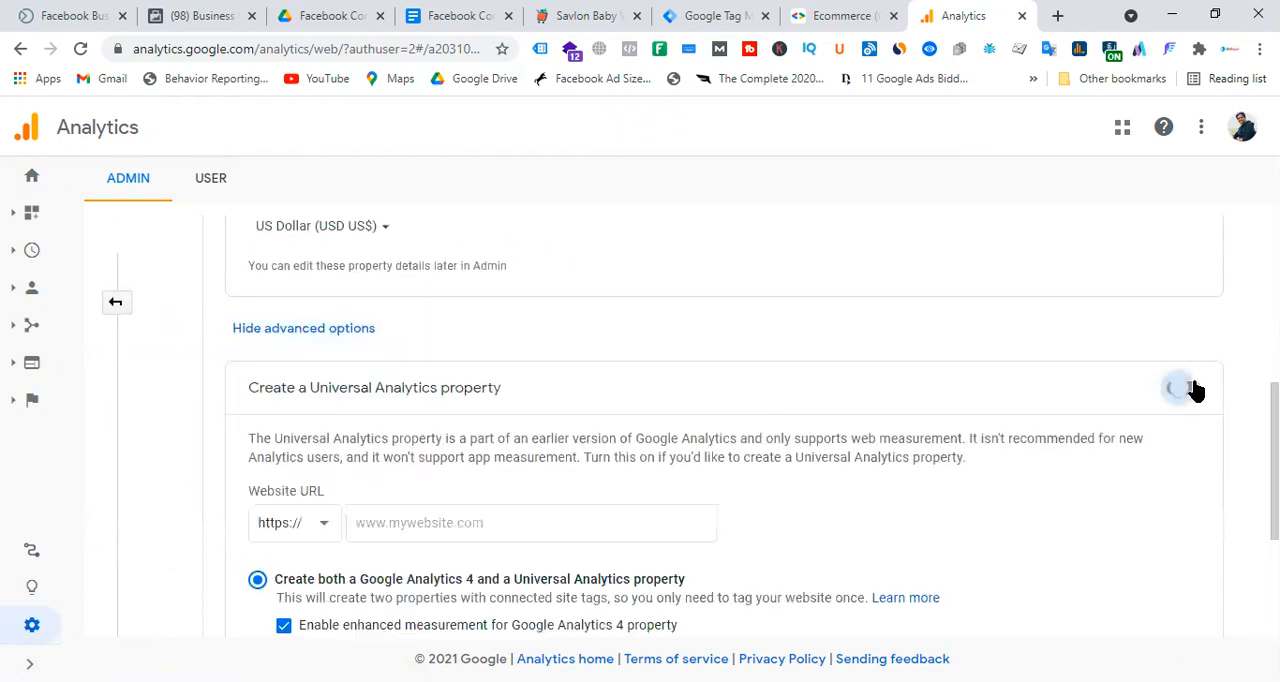
pyautogui.scroll(-4, 745, 410)
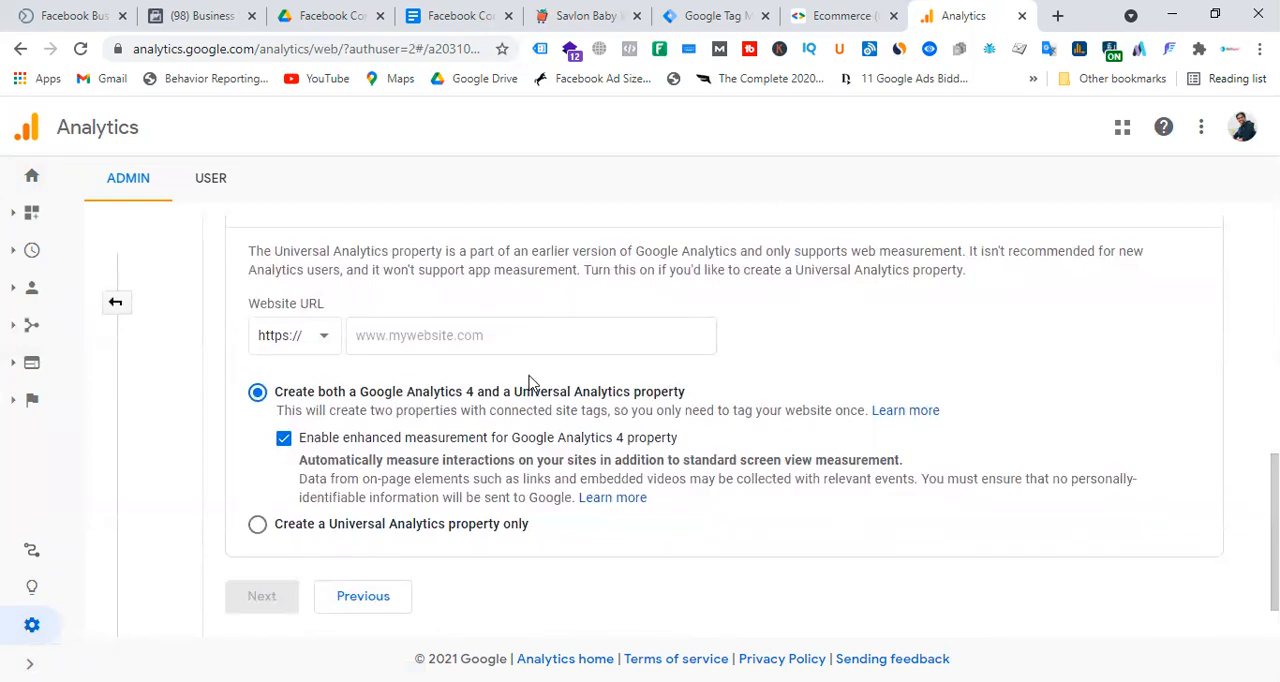
pyautogui.scroll(4, 530, 395)
pyautogui.click(1188, 390)
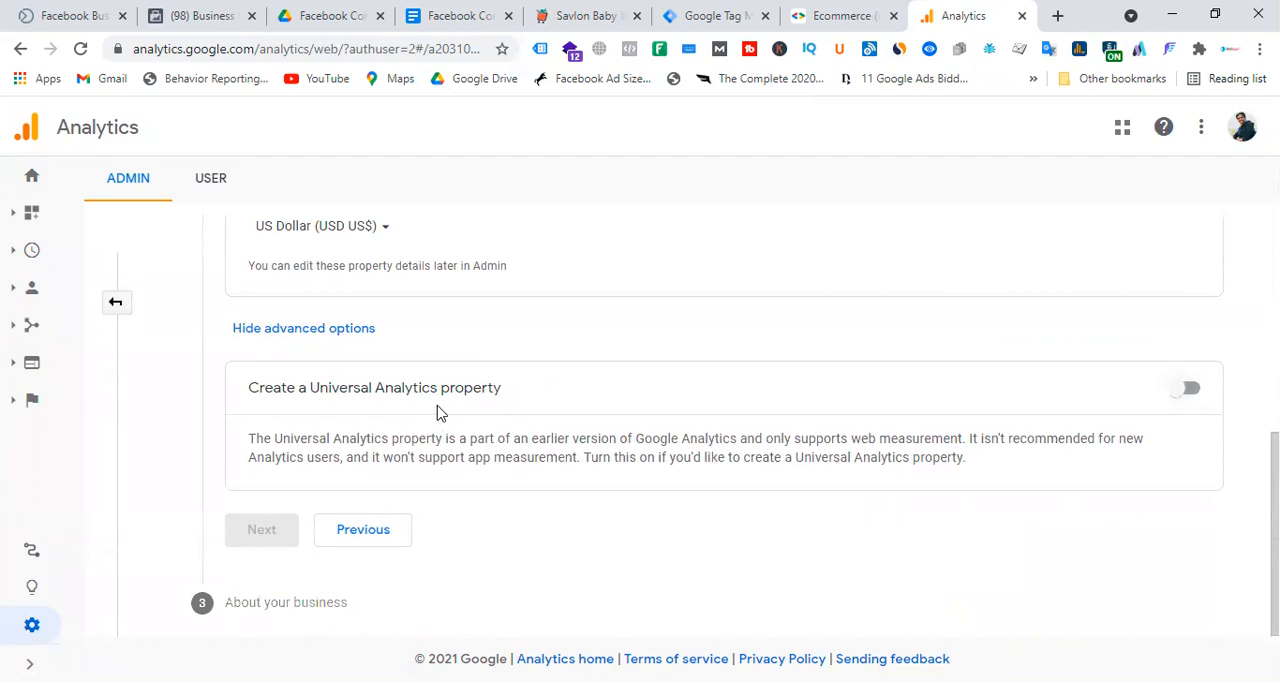
pyautogui.click(1192, 392)
pyautogui.scroll(-4, 551, 330)
# Copy the storefront's domain from its product page address and enter pmart.com.bd as the Universal Analytics property's website URL.
pyautogui.click(413, 333)
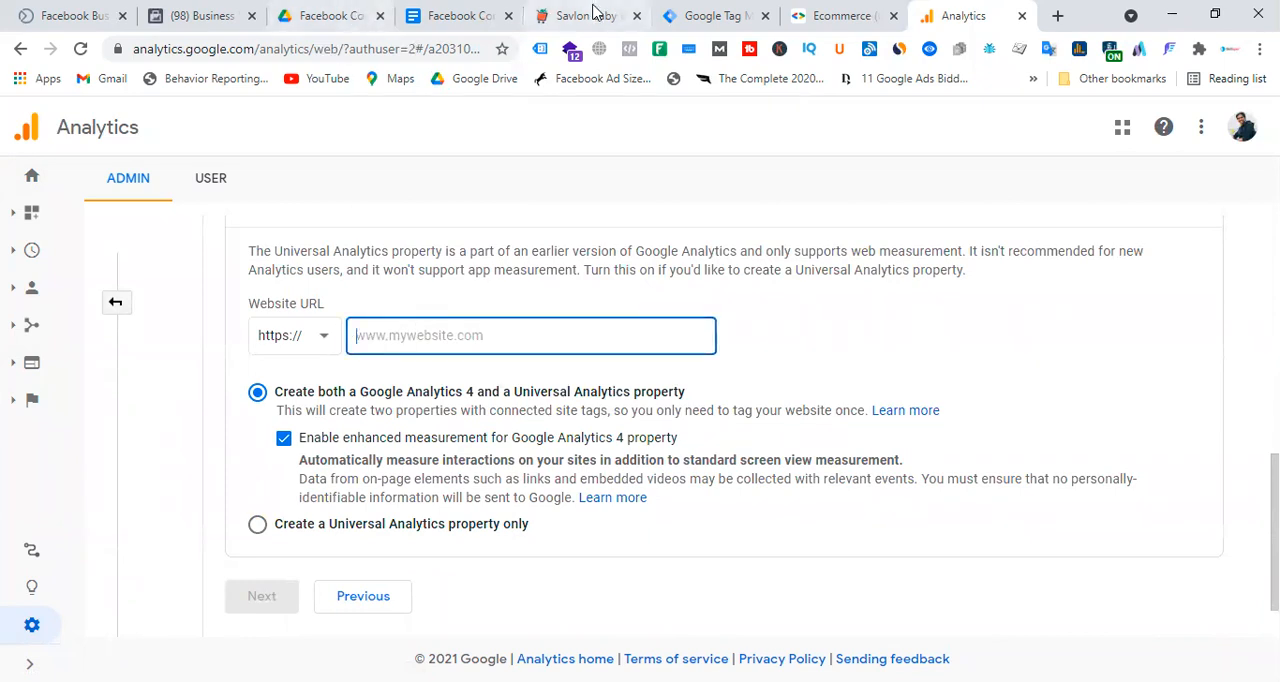
pyautogui.click(557, 26)
pyautogui.moveTo(214, 52); pyautogui.dragTo(12, 50)
pyautogui.hotkey('ctrl', 'c')
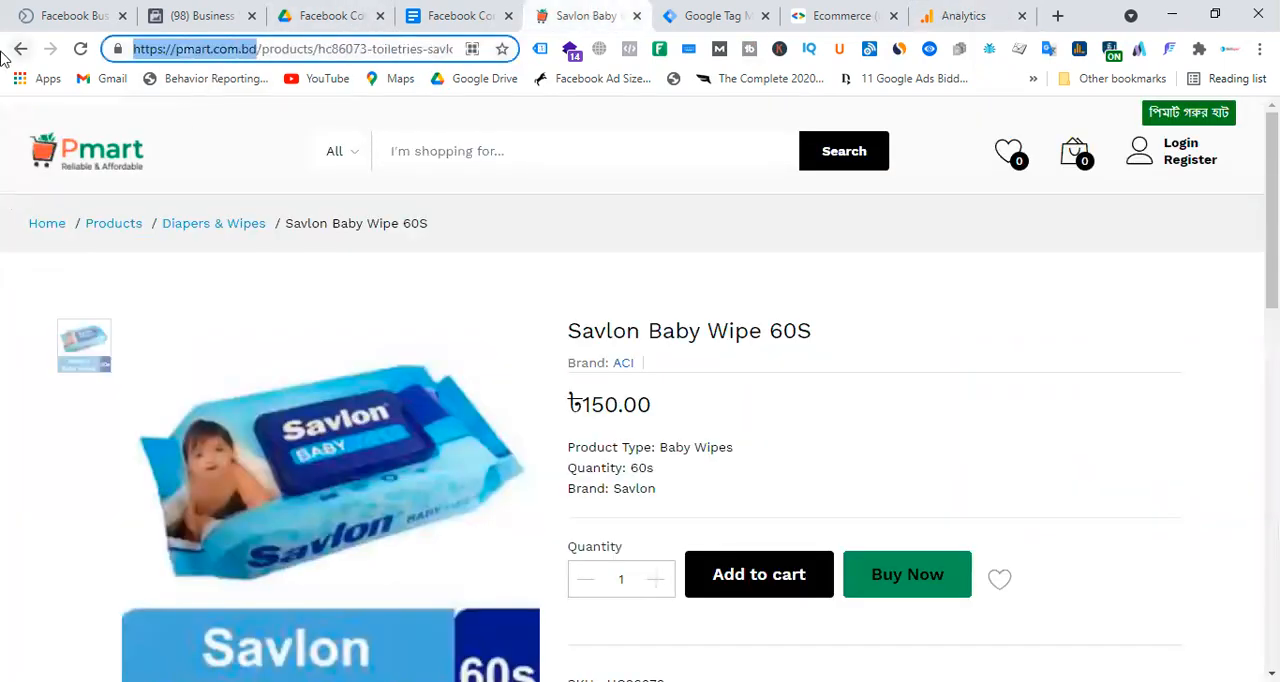
pyautogui.click(745, 16)
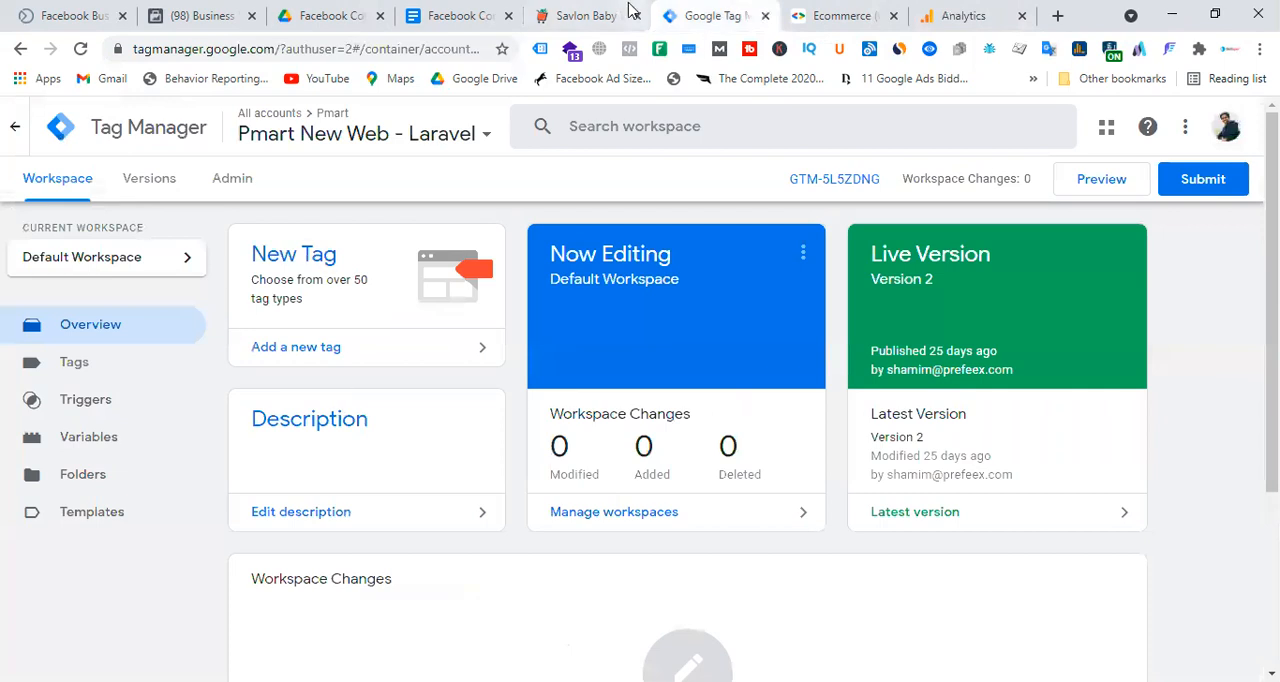
pyautogui.click(960, 16)
pyautogui.click(449, 340)
pyautogui.hotkey('ctrl', 'v')
pyautogui.press('BackSpace')
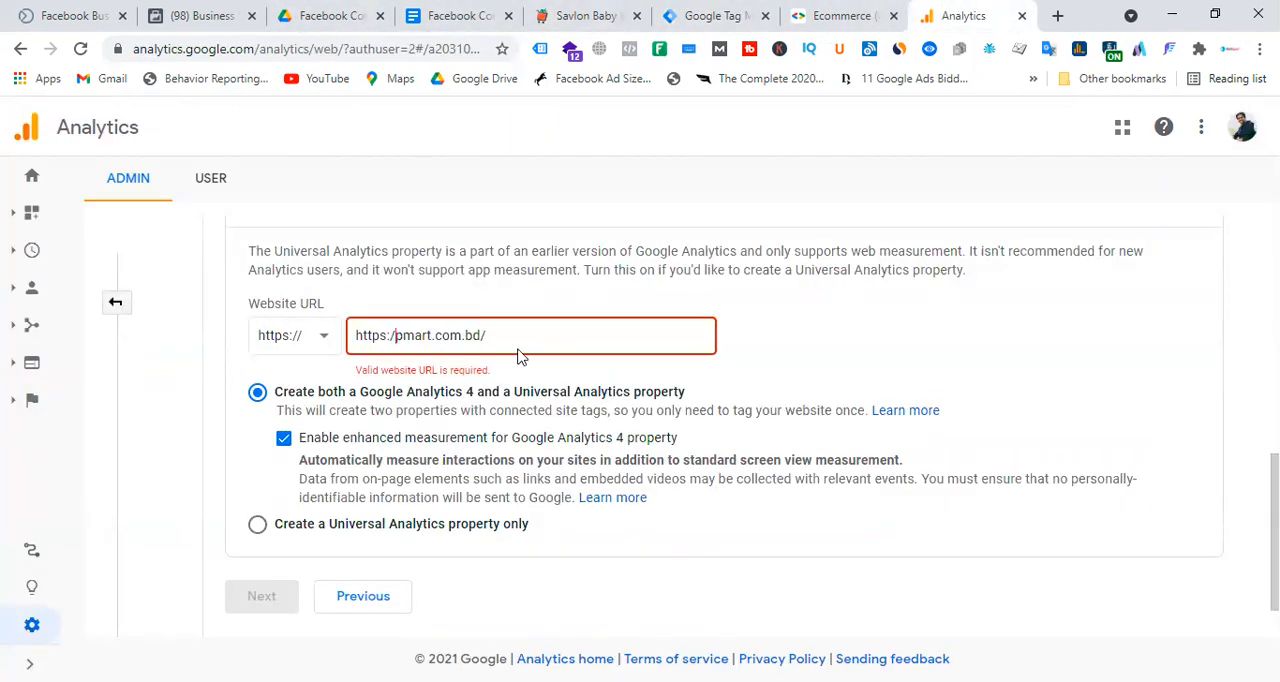
pyautogui.press('BackSpace')
pyautogui.press('BackSpace')
pyautogui.press('BackSpace')
pyautogui.press('BackSpace')
pyautogui.press('BackSpace')
pyautogui.press('BackSpace')
pyautogui.press('BackSpace')
pyautogui.click(905, 357)
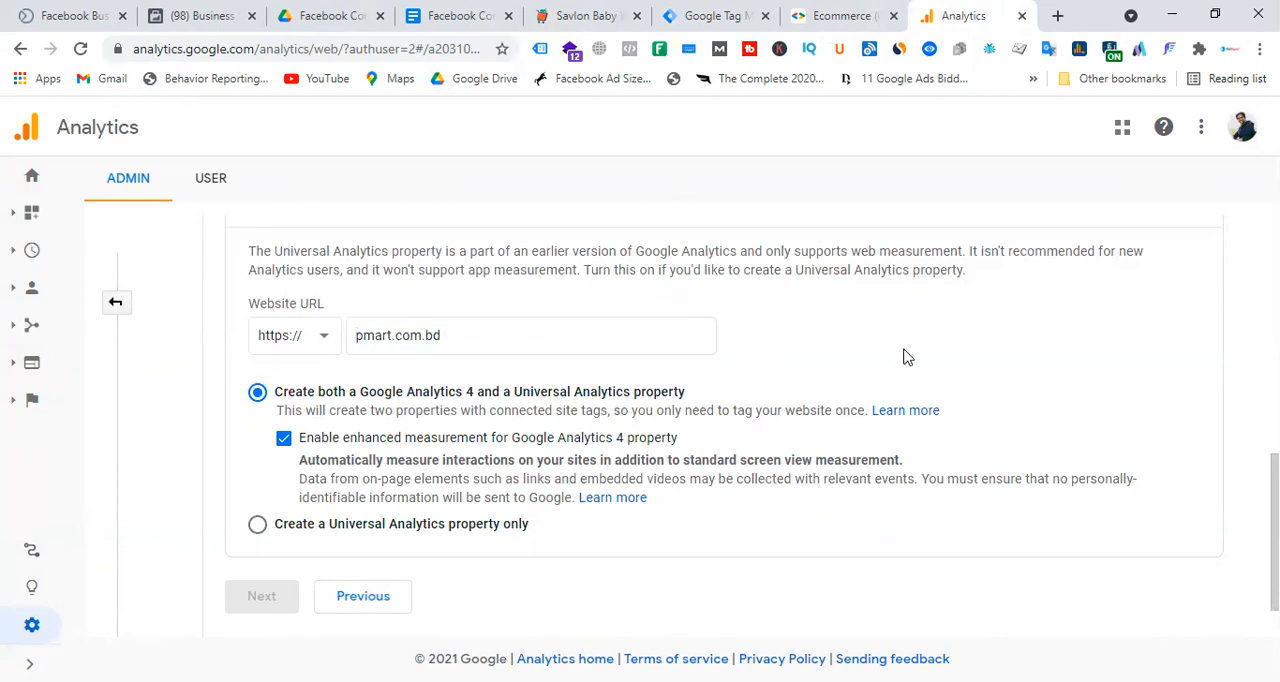
pyautogui.scroll(-1, 632, 412)
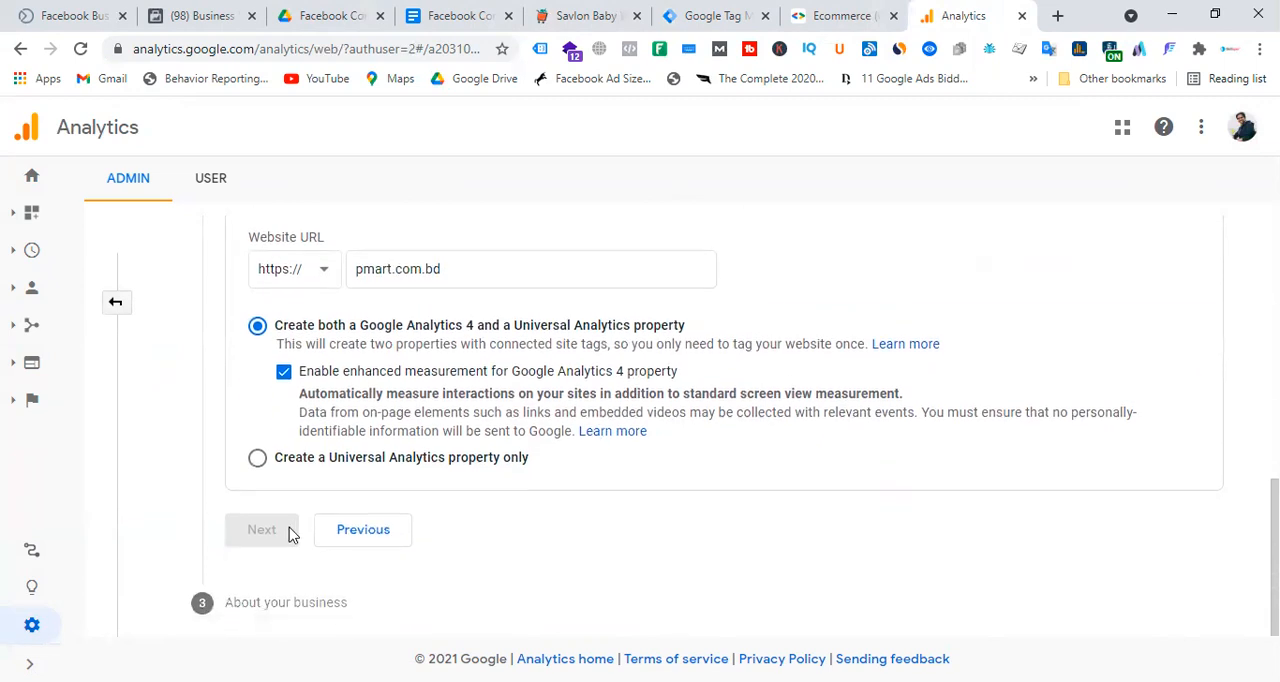
pyautogui.click(531, 263)
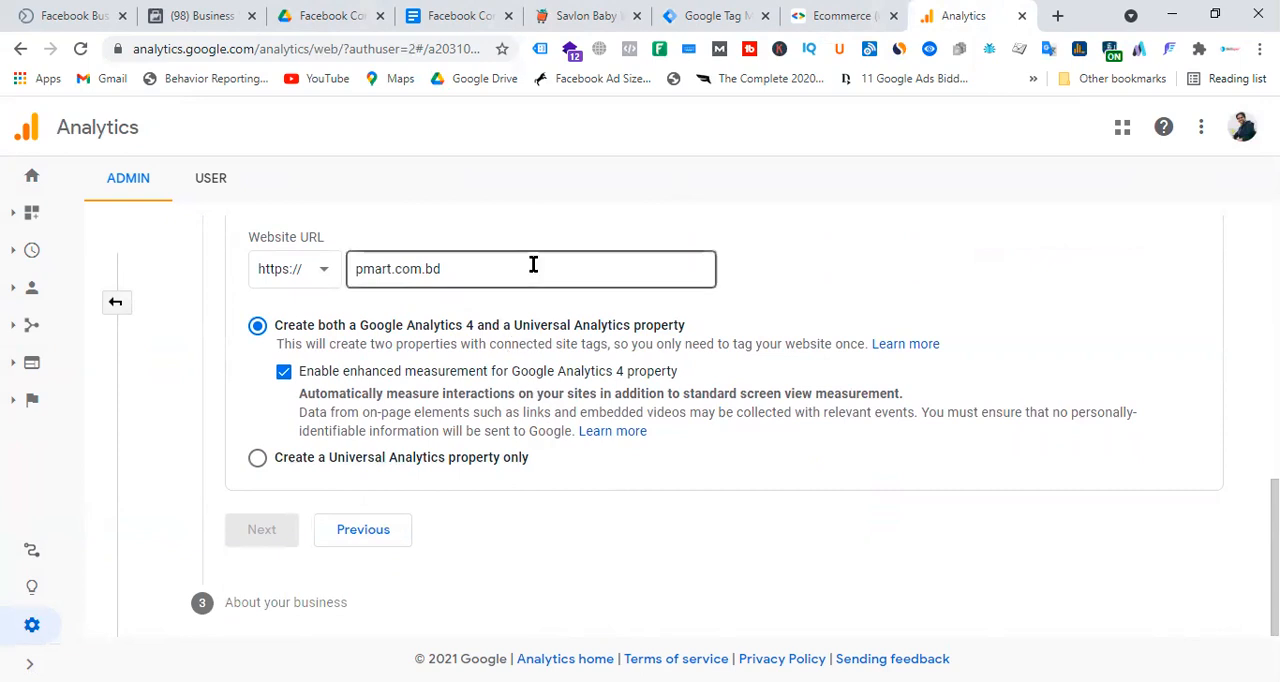
pyautogui.click(765, 320)
# Fill in the missing property name for Pmart and proceed to the business information.
pyautogui.scroll(3, 1000, 369)
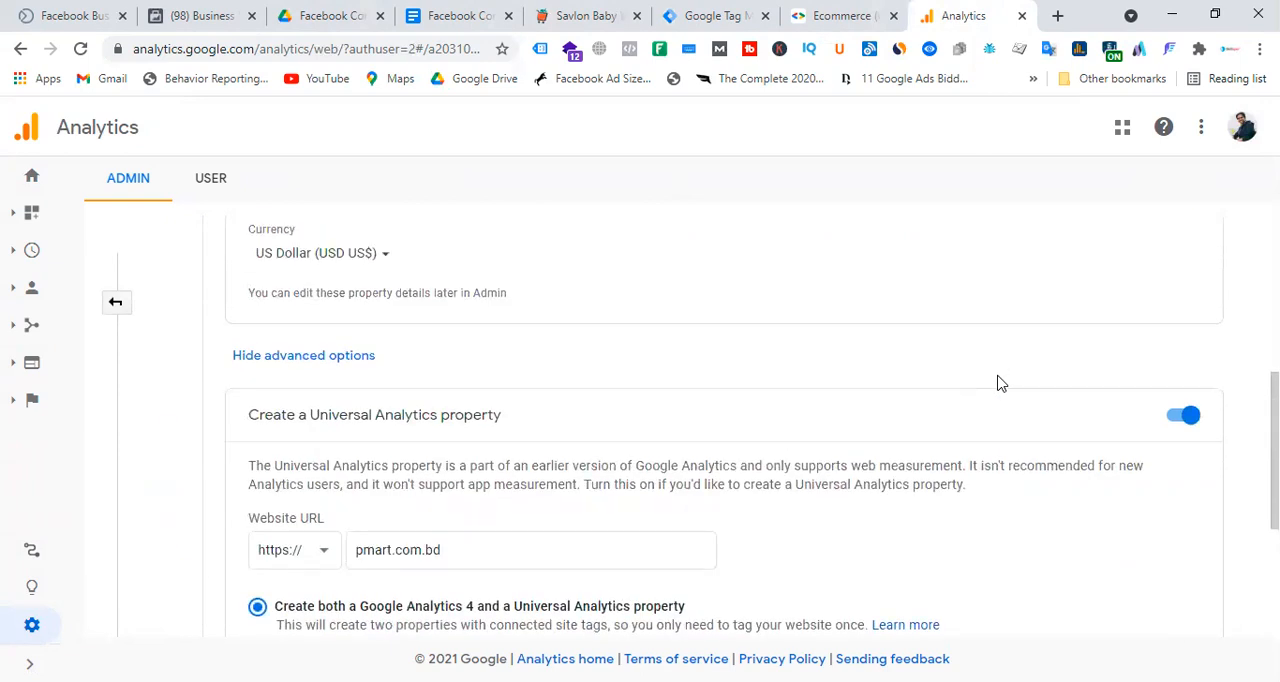
pyautogui.scroll(5, 1000, 383)
pyautogui.click(357, 534)
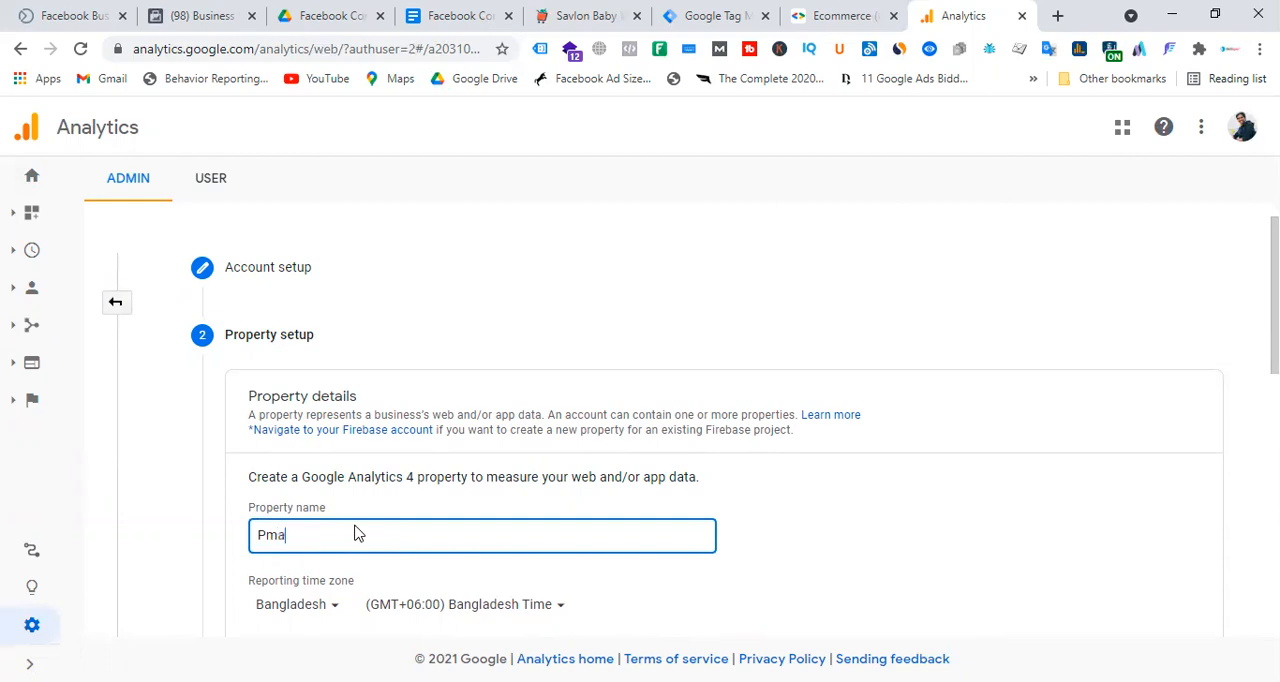
pyautogui.scroll(-10, 600, 370)
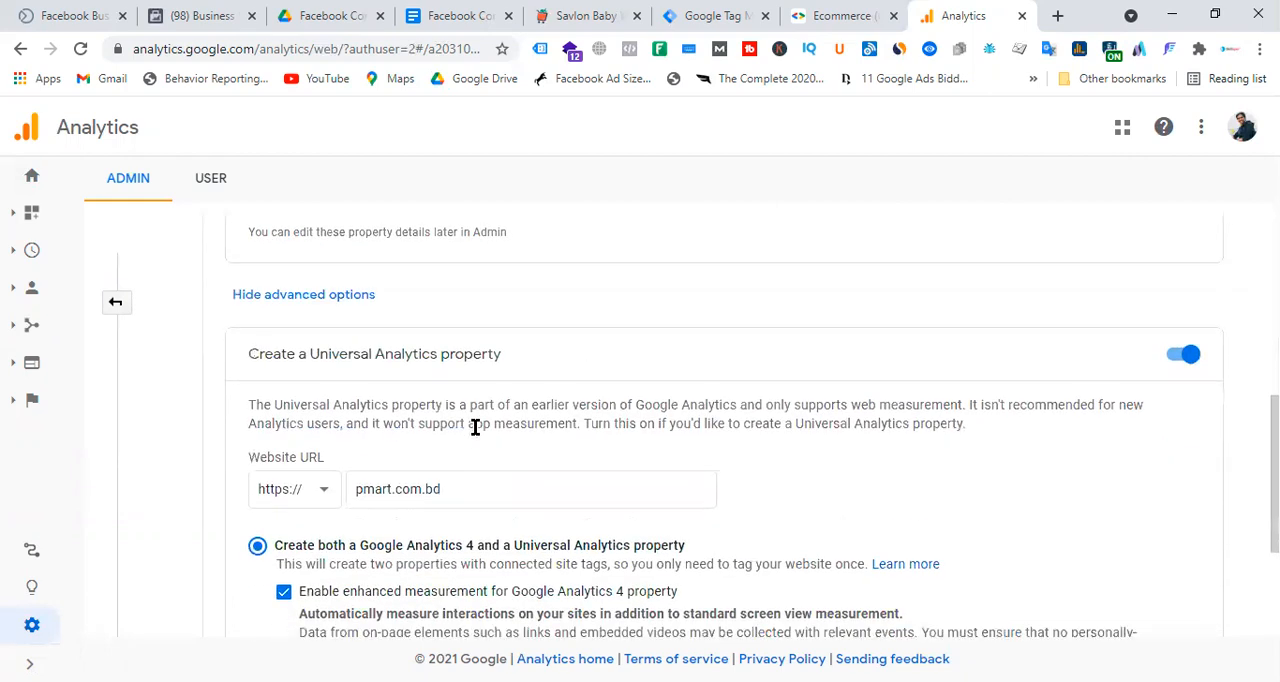
pyautogui.scroll(-3, 474, 423)
pyautogui.click(258, 569)
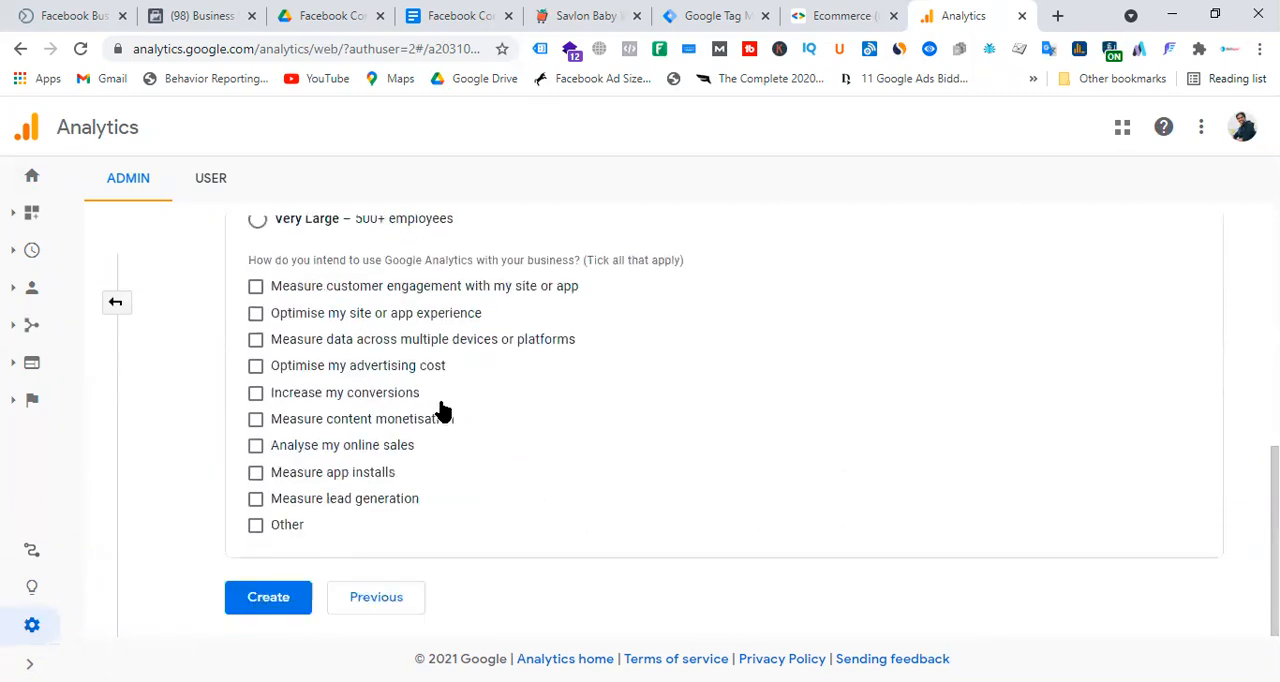
# Tick customer engagement, site experience, multi-device data, advertising cost and online sales as intended uses, and set the business size to Small.
pyautogui.click(256, 287)
pyautogui.click(256, 366)
pyautogui.click(256, 445)
pyautogui.click(256, 339)
pyautogui.click(256, 313)
pyautogui.scroll(4, 400, 370)
pyautogui.scroll(-2, 330, 515)
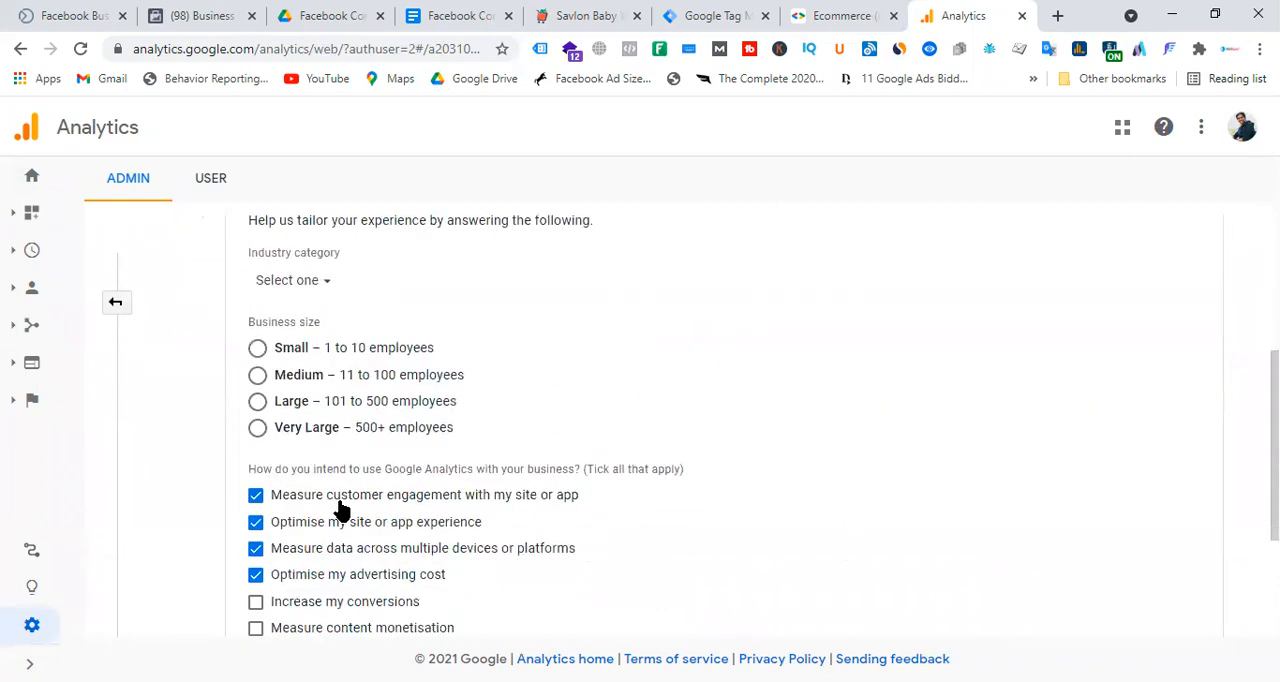
pyautogui.click(260, 356)
pyautogui.scroll(3, 515, 386)
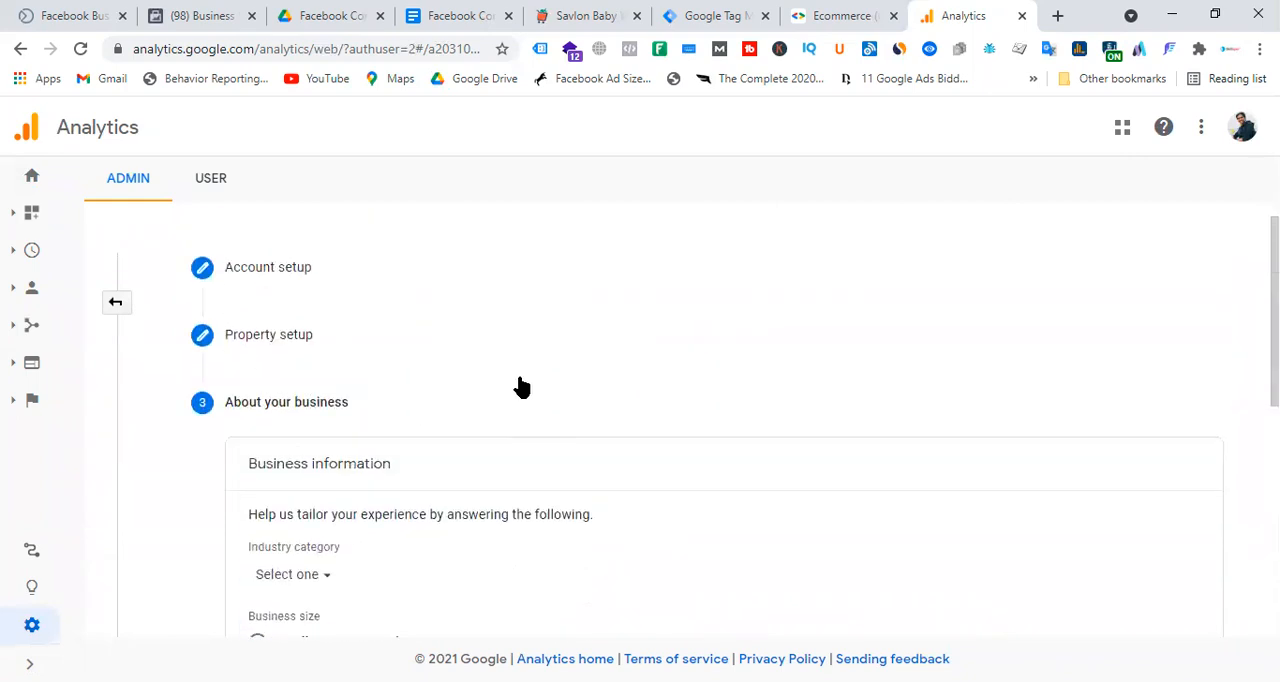
pyautogui.scroll(-5, 520, 387)
# Create the account, accepting the United Kingdom terms of service, the GDPR data processing terms and the data protection terms for shared data.
pyautogui.click(263, 596)
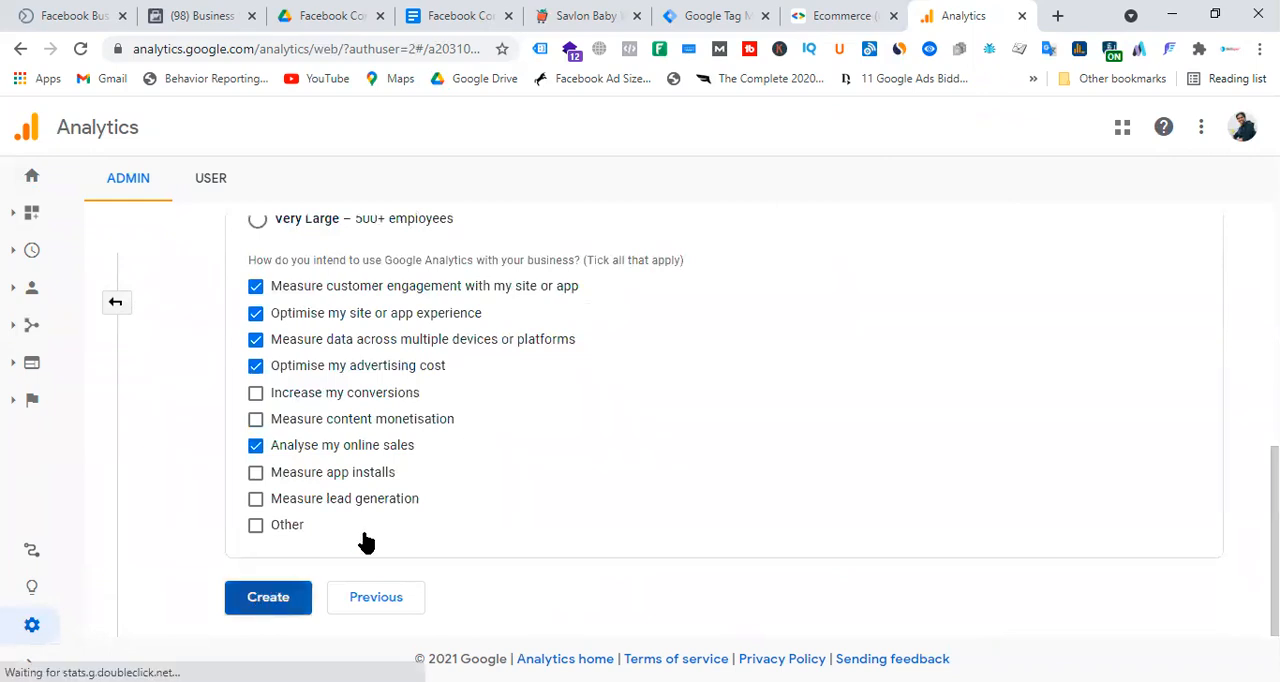
pyautogui.click(422, 457)
pyautogui.scroll(-10, 640, 410)
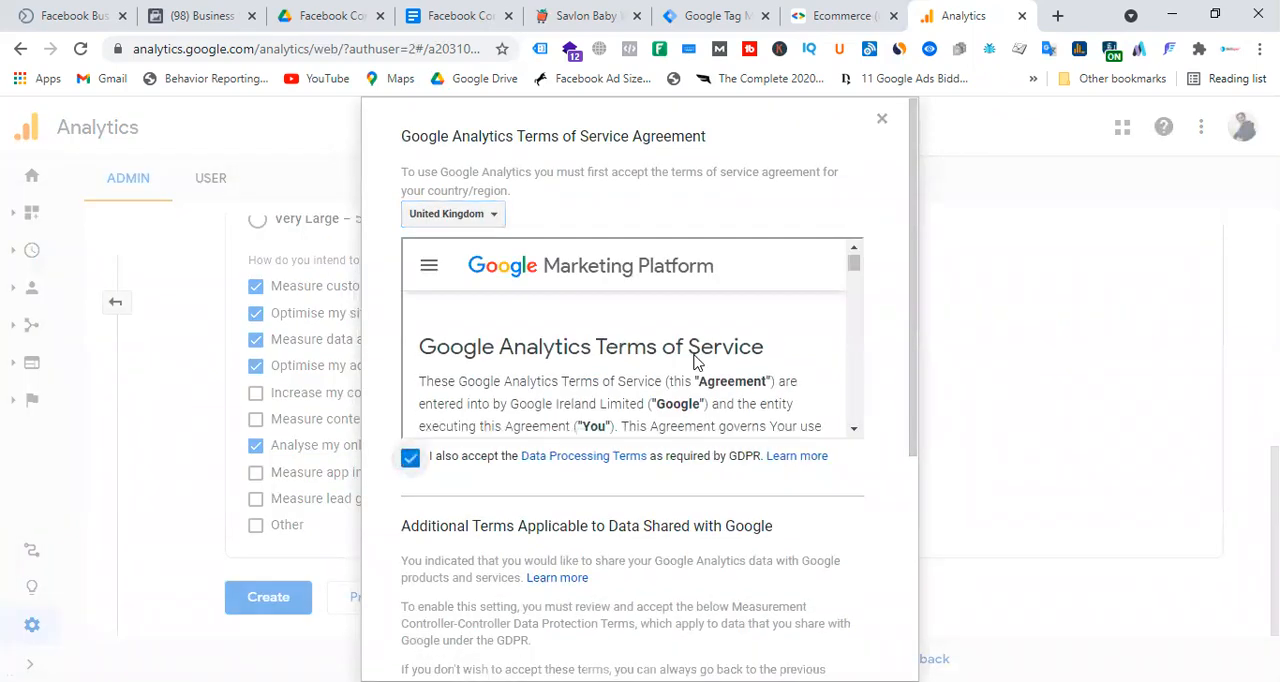
pyautogui.scroll(-4, 714, 481)
pyautogui.scroll(-10, 846, 366)
pyautogui.click(410, 567)
pyautogui.click(434, 624)
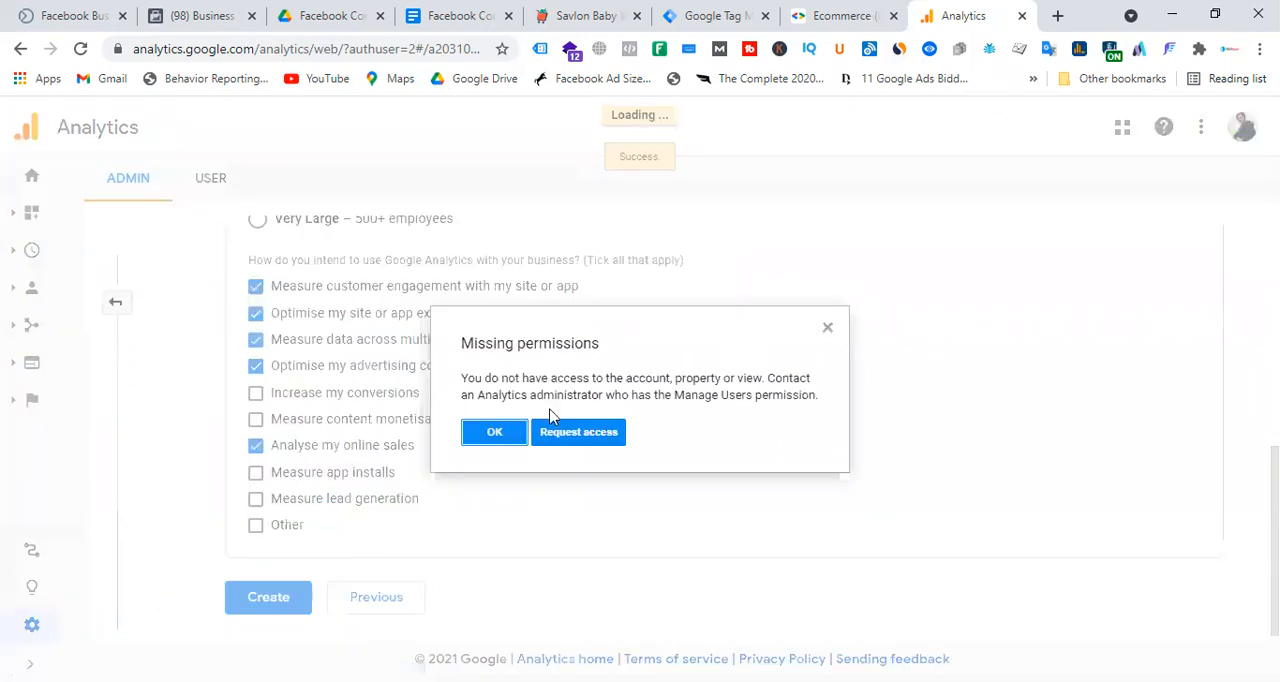
pyautogui.click(498, 432)
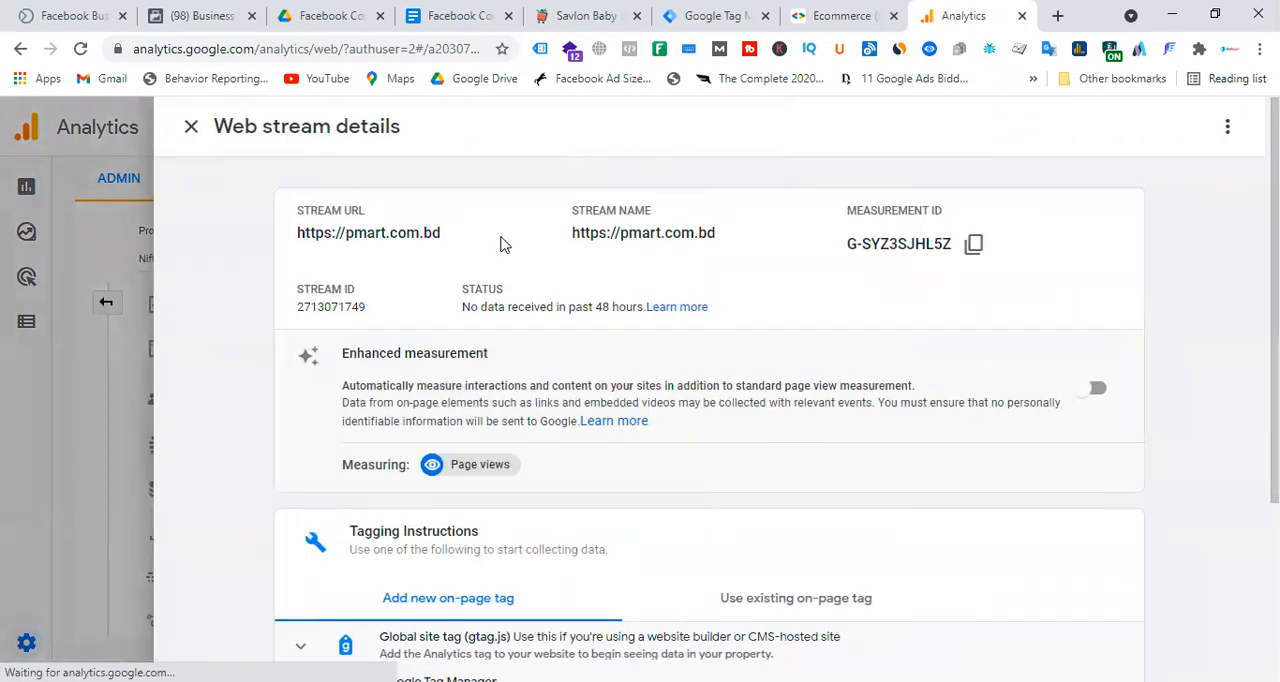
# Copy the web stream's measurement ID and start a new tag named GA4 - All Pages in Tag Manager.
pyautogui.click(975, 250)
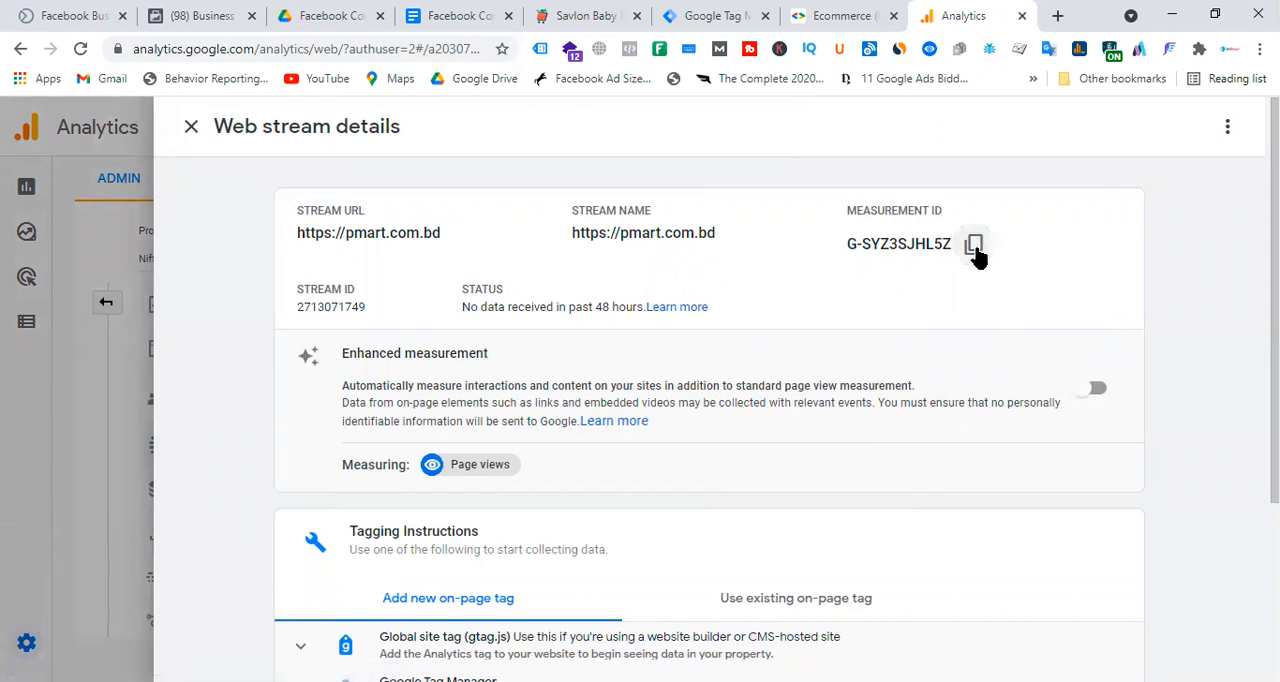
pyautogui.click(712, 16)
pyautogui.click(326, 268)
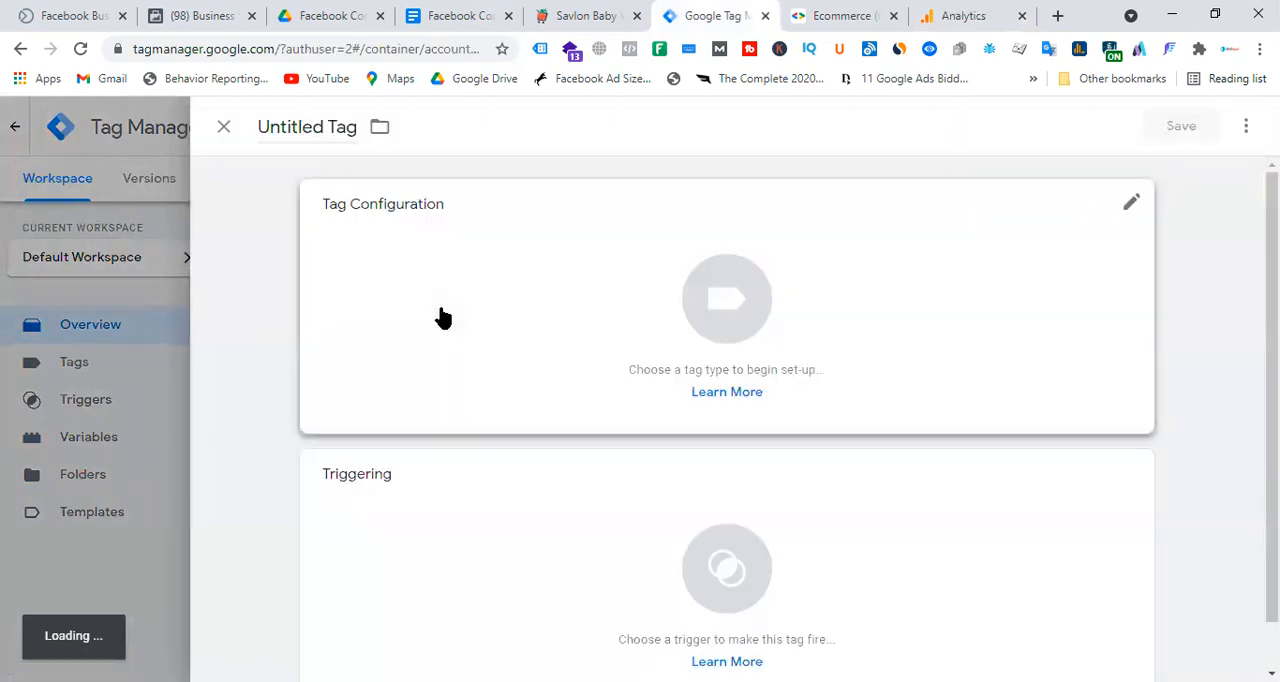
pyautogui.click(334, 134)
pyautogui.tripleClick(334, 134)
pyautogui.write('GA4')
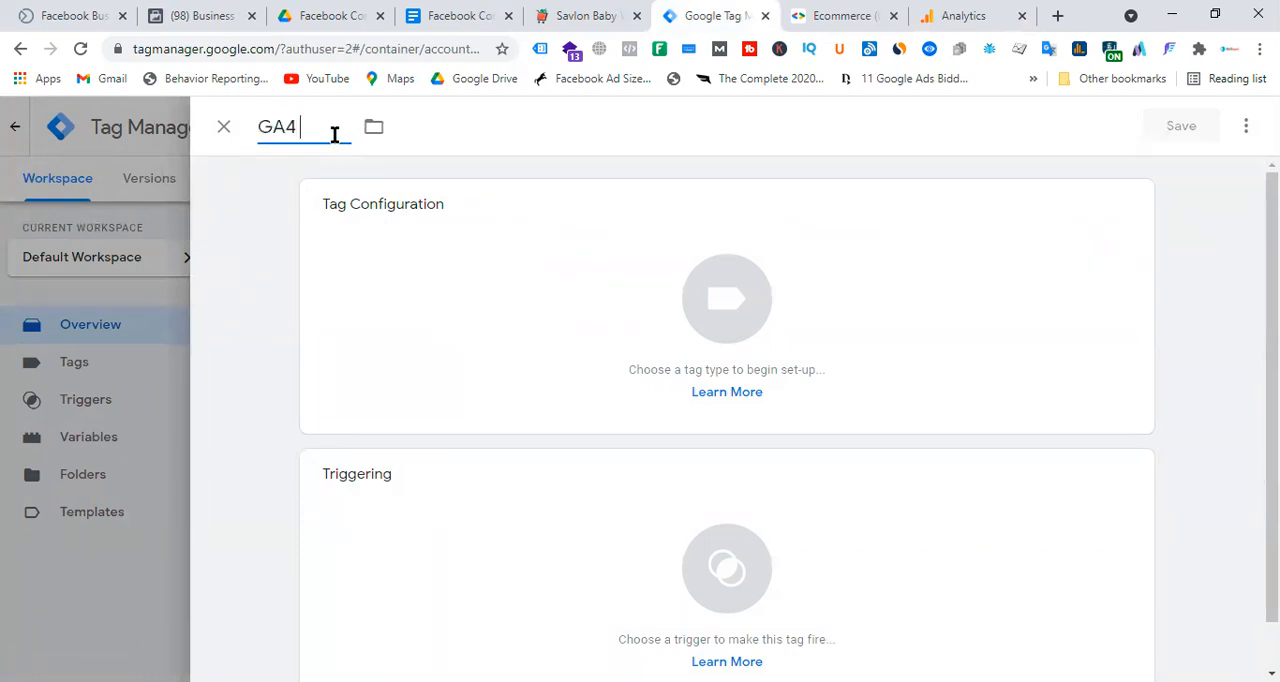
pyautogui.write(' - All Pages')
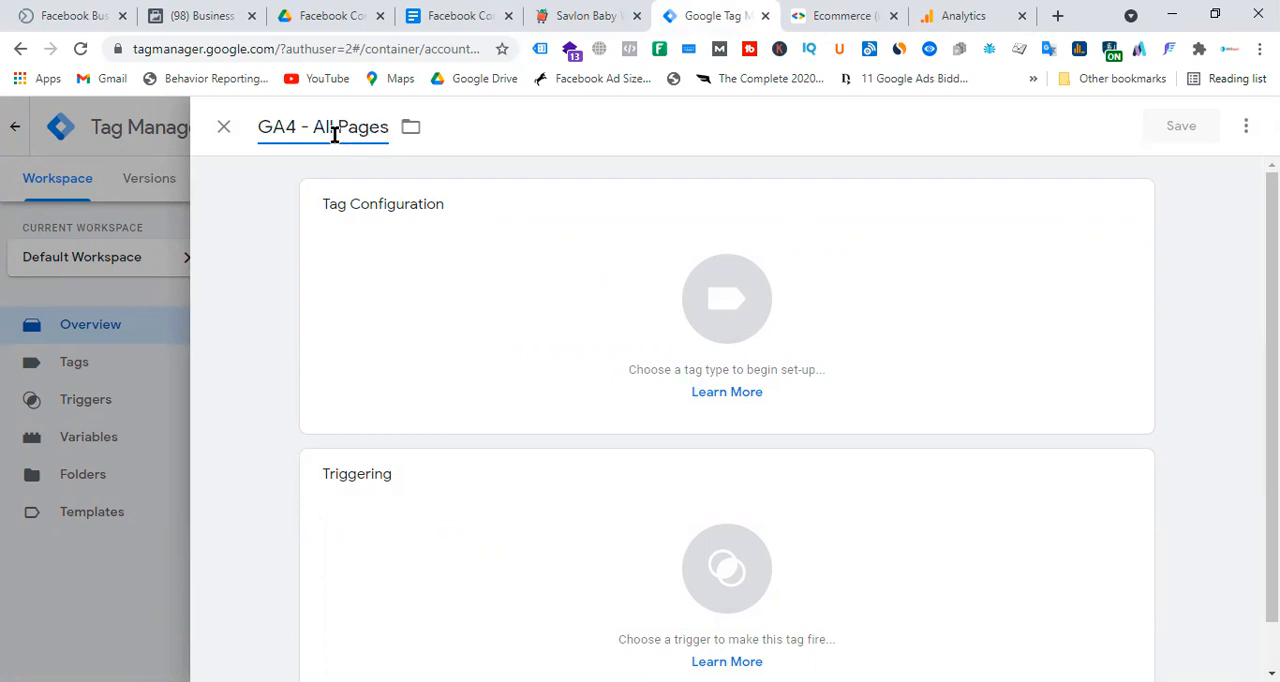
# Set the tag type to Google Analytics: GA4 Configuration and fill in the measurement ID copied from the Analytics web stream.
pyautogui.click(723, 320)
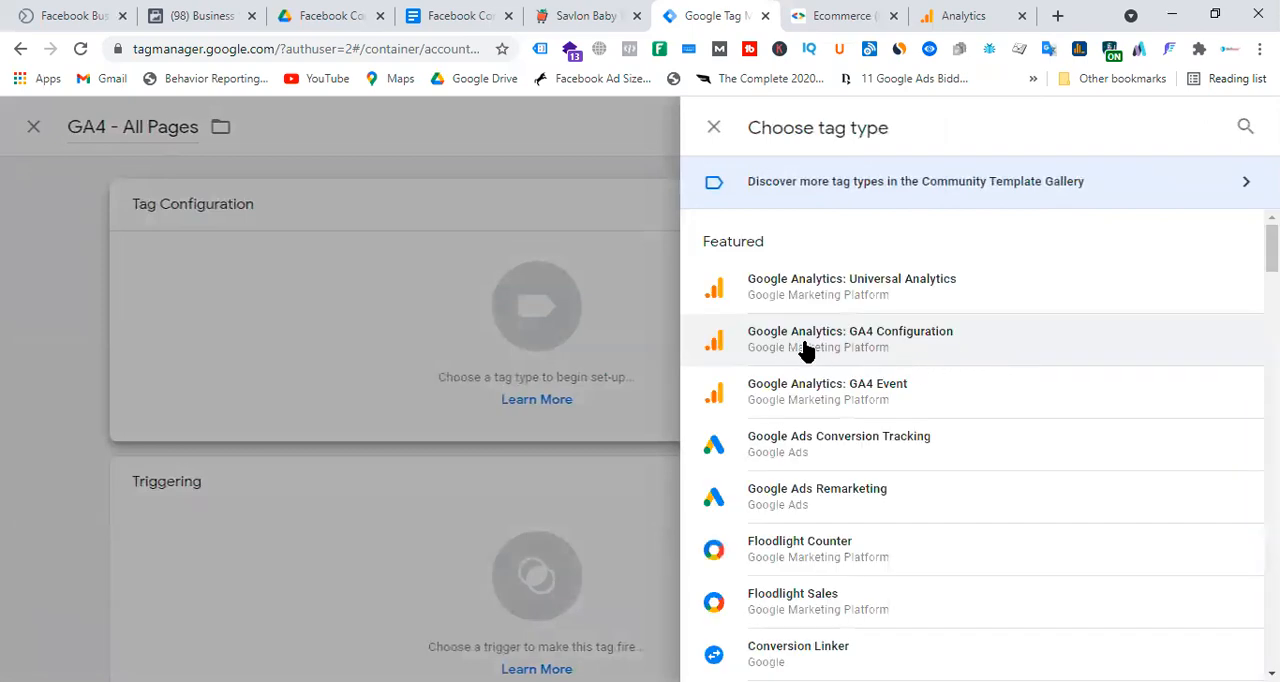
pyautogui.click(860, 348)
pyautogui.click(460, 392)
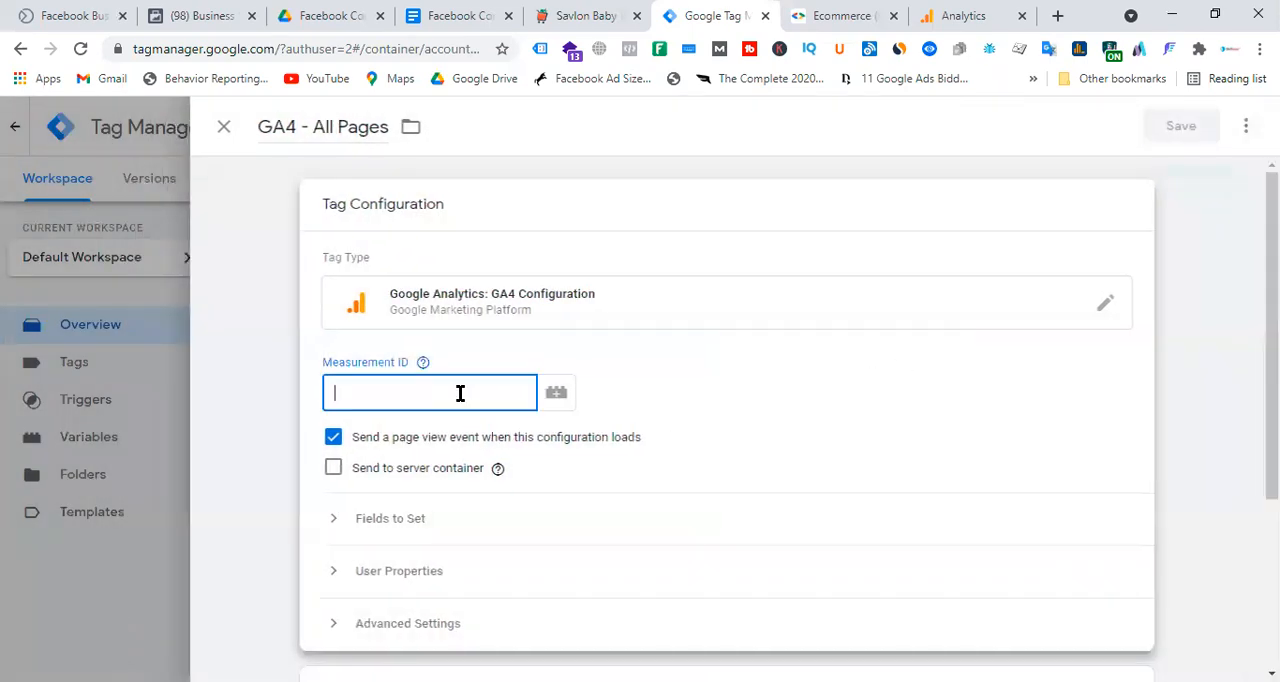
pyautogui.click(918, 15)
pyautogui.click(972, 248)
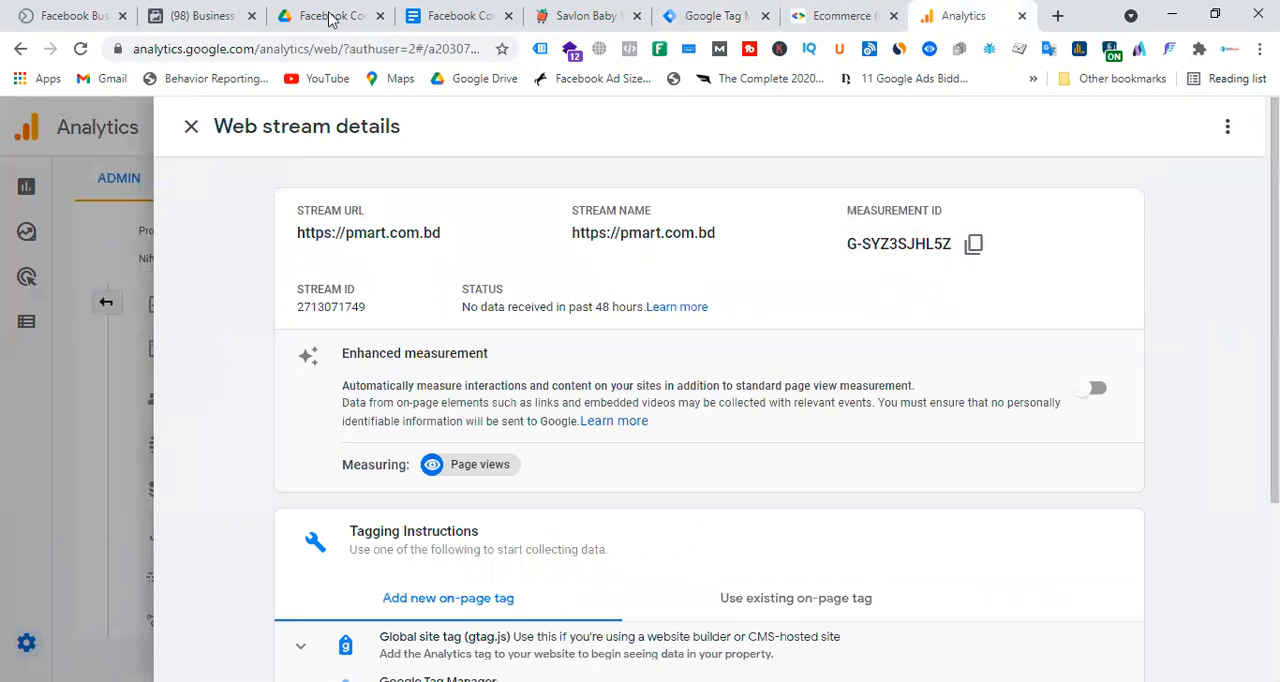
pyautogui.click(710, 15)
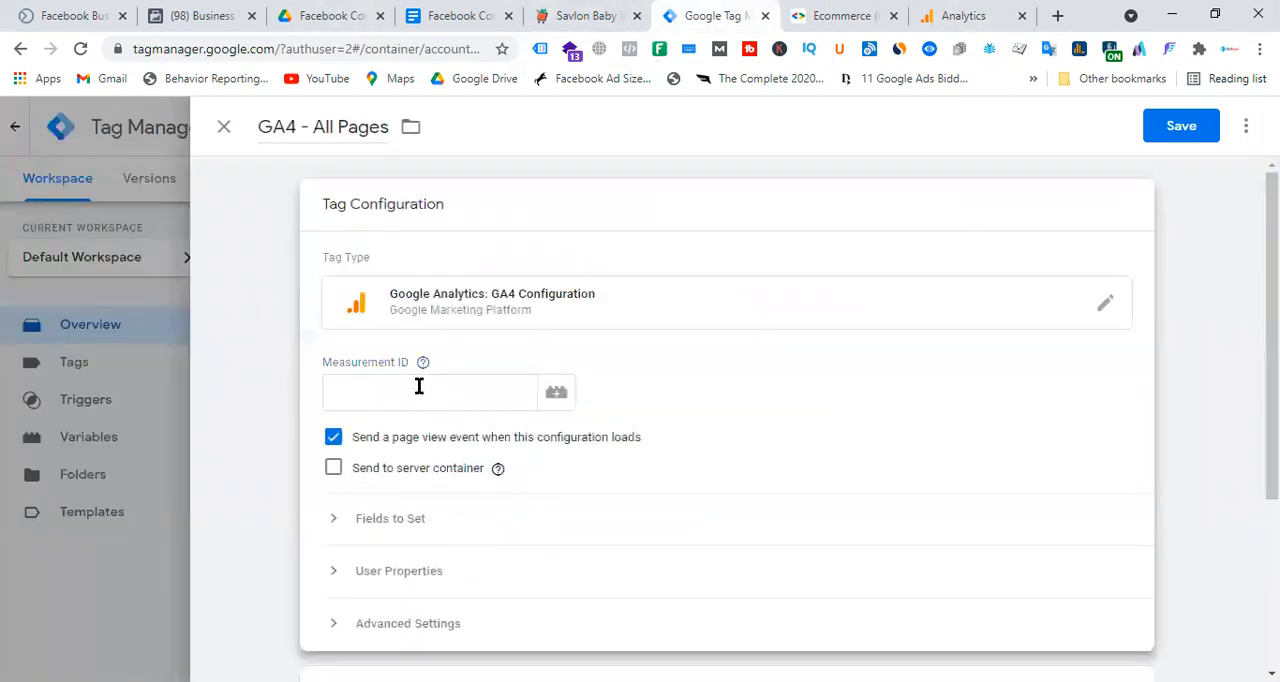
pyautogui.click(419, 386)
pyautogui.hotkey('ctrl', 'v')
# Assign the All Pages page view trigger to the GA4 tag and save it.
pyautogui.scroll(-3, 780, 357)
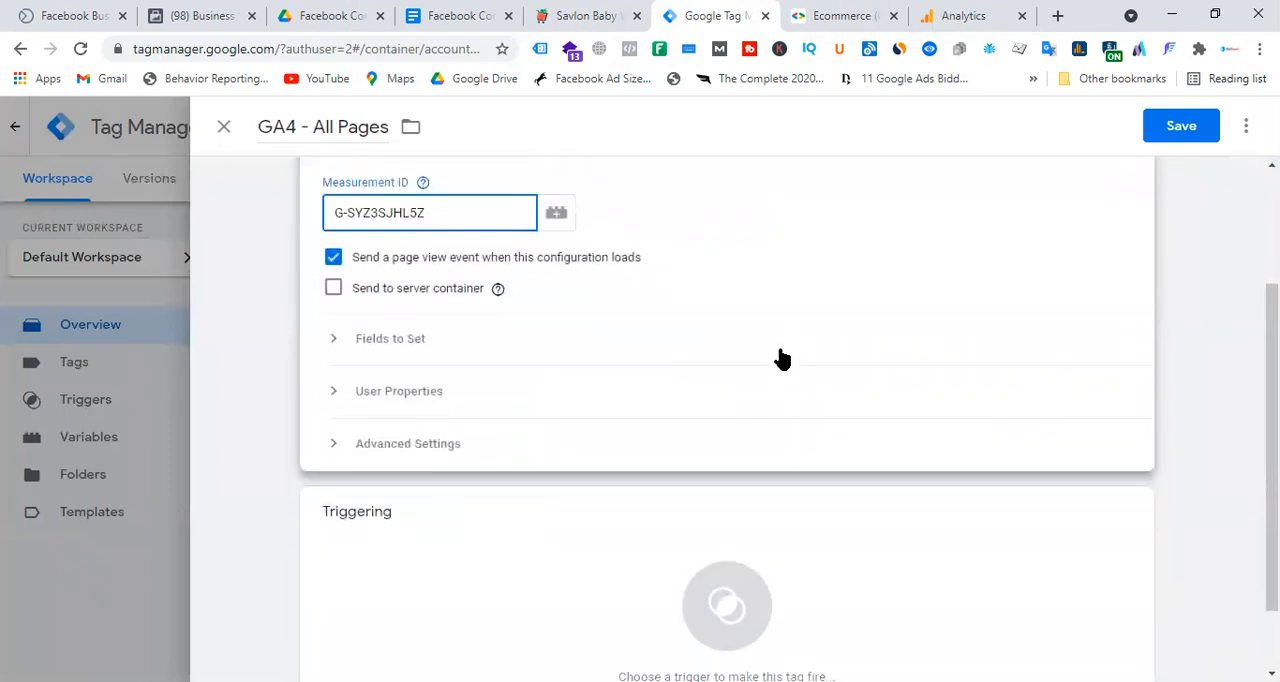
pyautogui.click(728, 510)
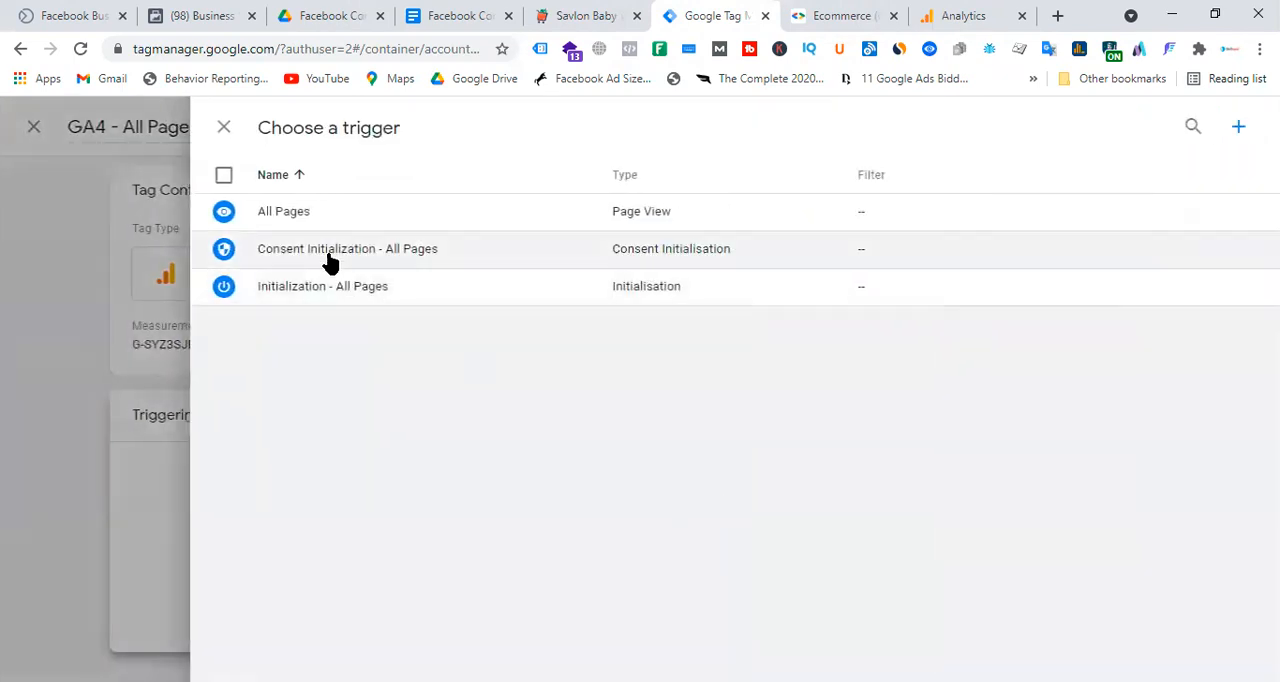
pyautogui.click(318, 215)
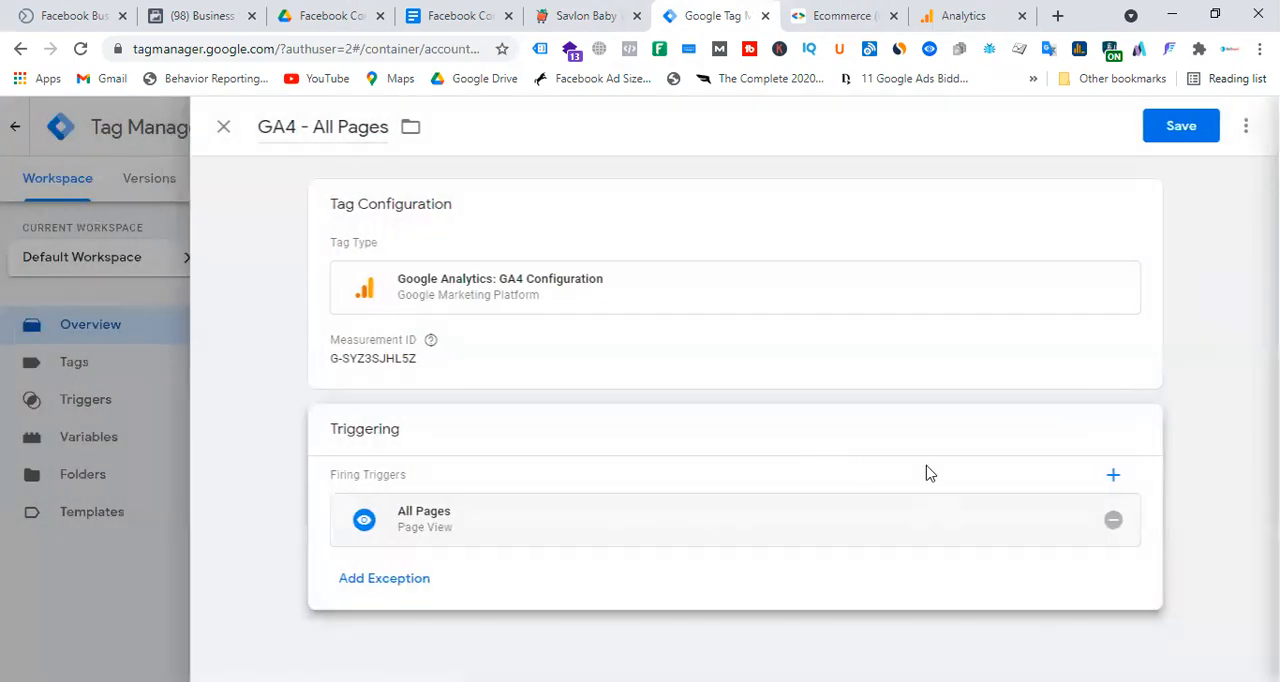
pyautogui.click(1183, 128)
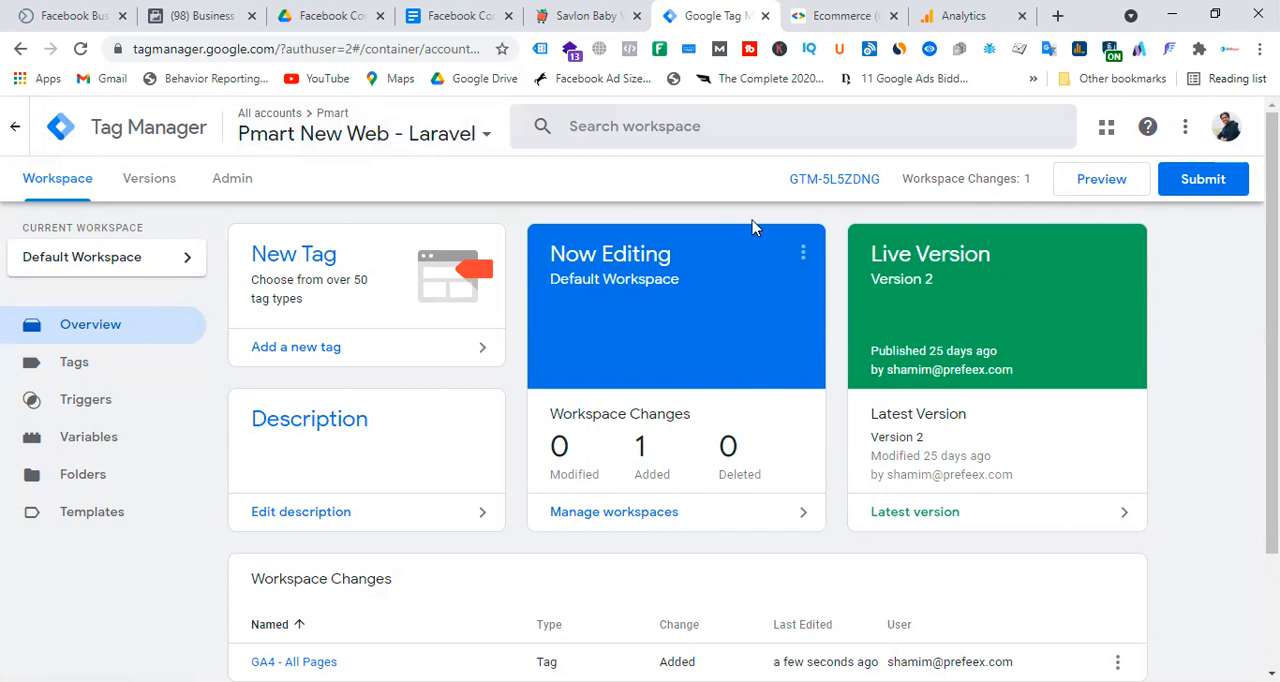
# Publish the workspace changes as a version named GA4 and return to the workspace overview.
pyautogui.click(1223, 177)
pyautogui.write('GA4')
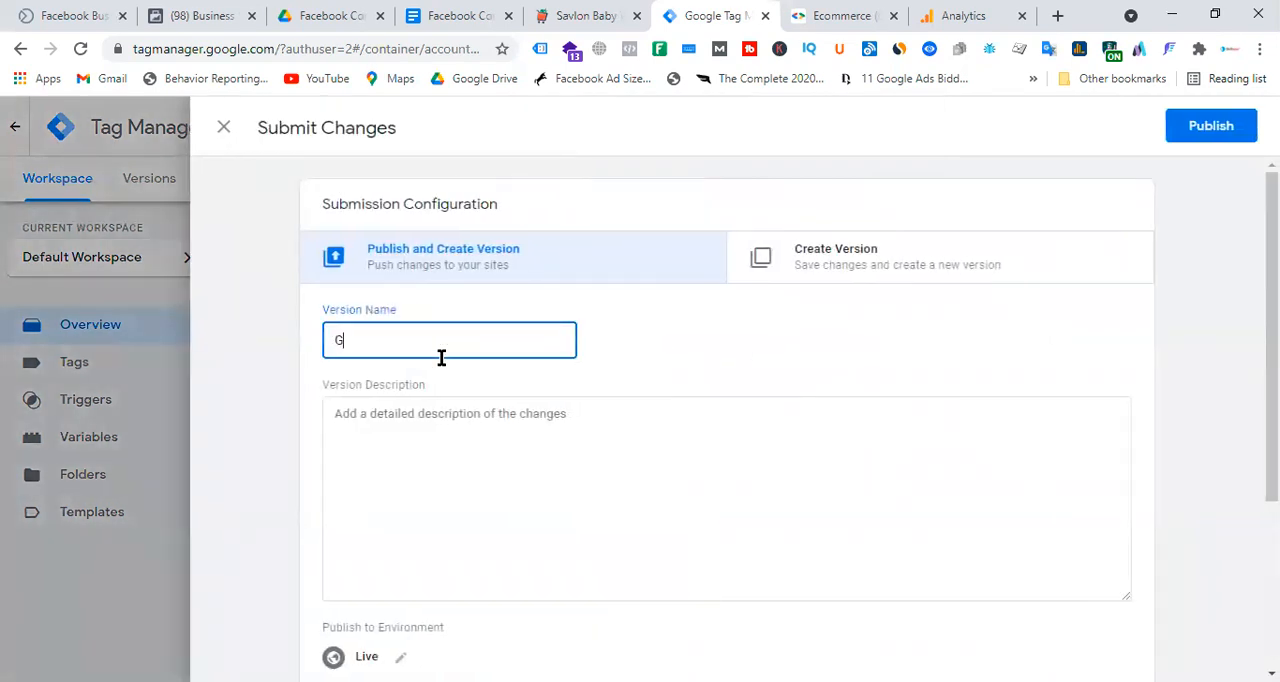
pyautogui.click(1222, 135)
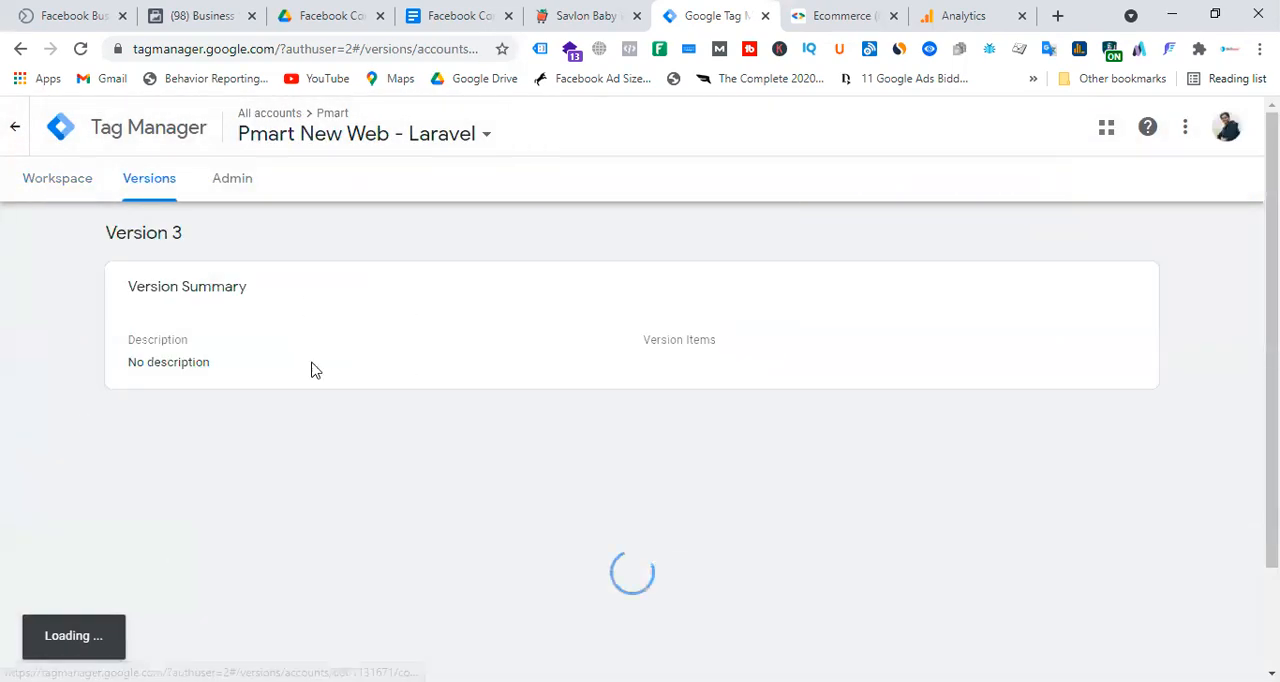
pyautogui.click(62, 181)
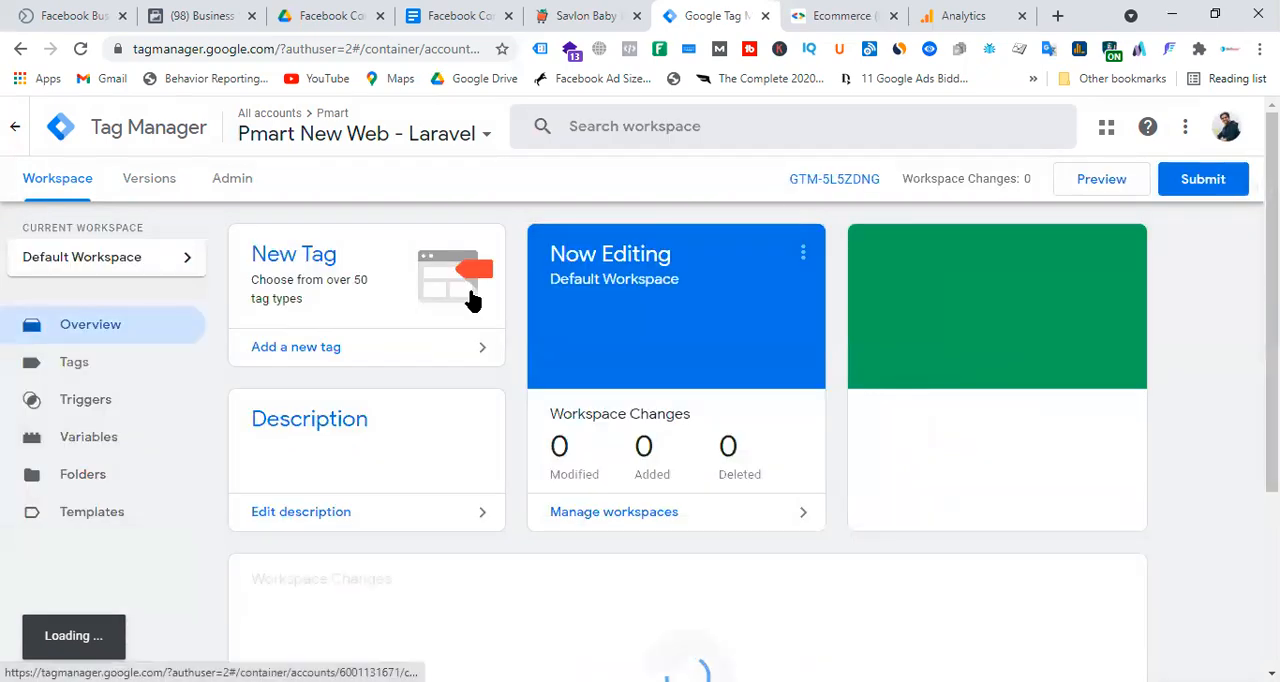
# Review the setup guide in Google Docs for the transport_url field and the server-side container's tag name and type.
pyautogui.click(455, 15)
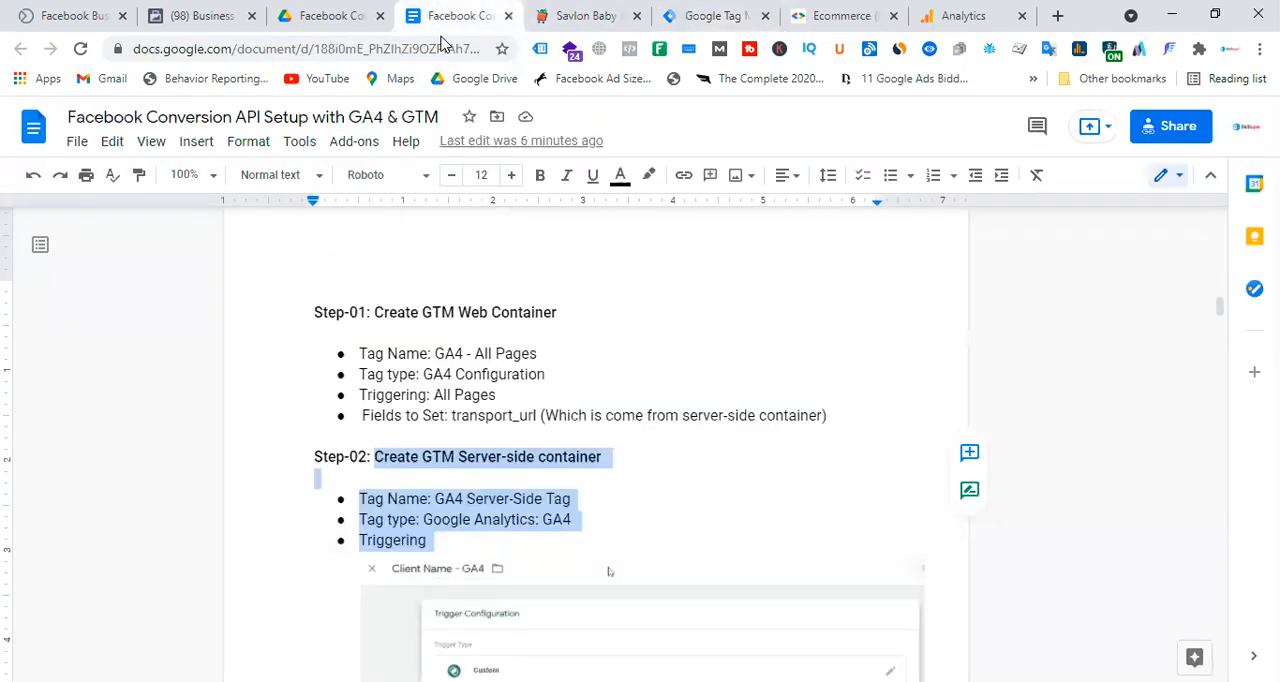
pyautogui.click(585, 432)
pyautogui.moveTo(364, 415)
pyautogui.mouseDown()
pyautogui.moveTo(831, 420)
pyautogui.moveTo(366, 413)
pyautogui.mouseUp()
pyautogui.click(854, 421)
pyautogui.doubleClick(773, 519)
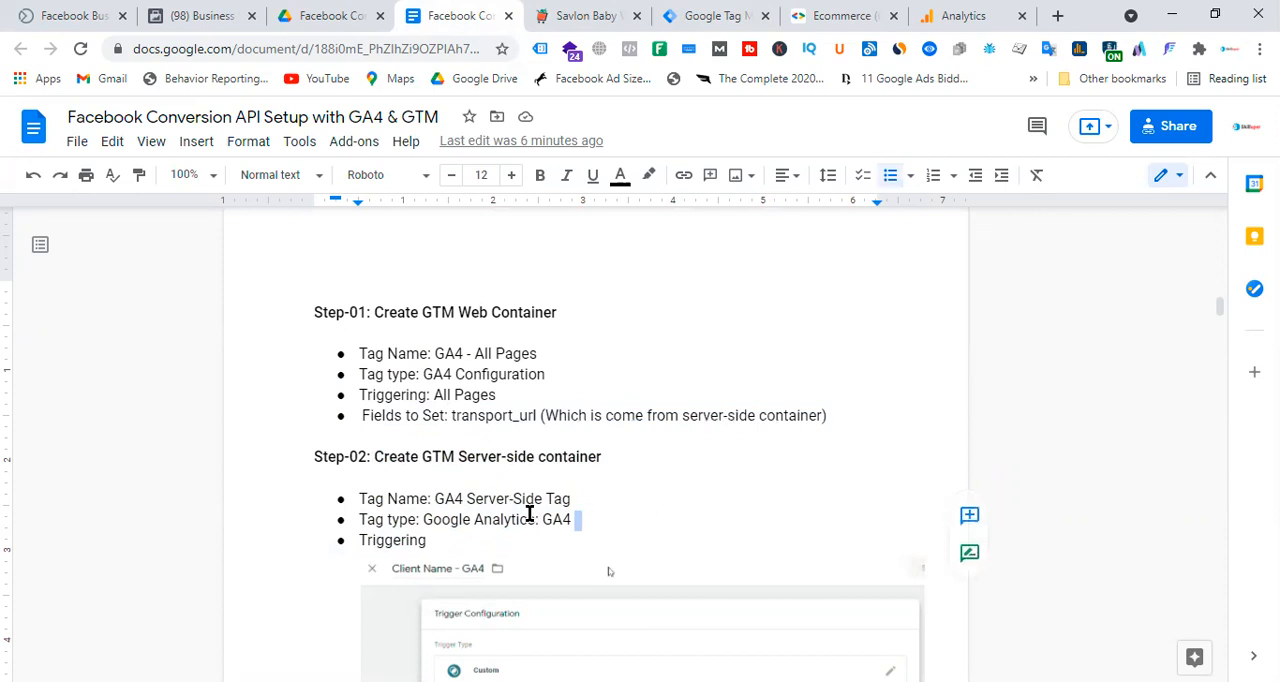
pyautogui.scroll(-2, 686, 421)
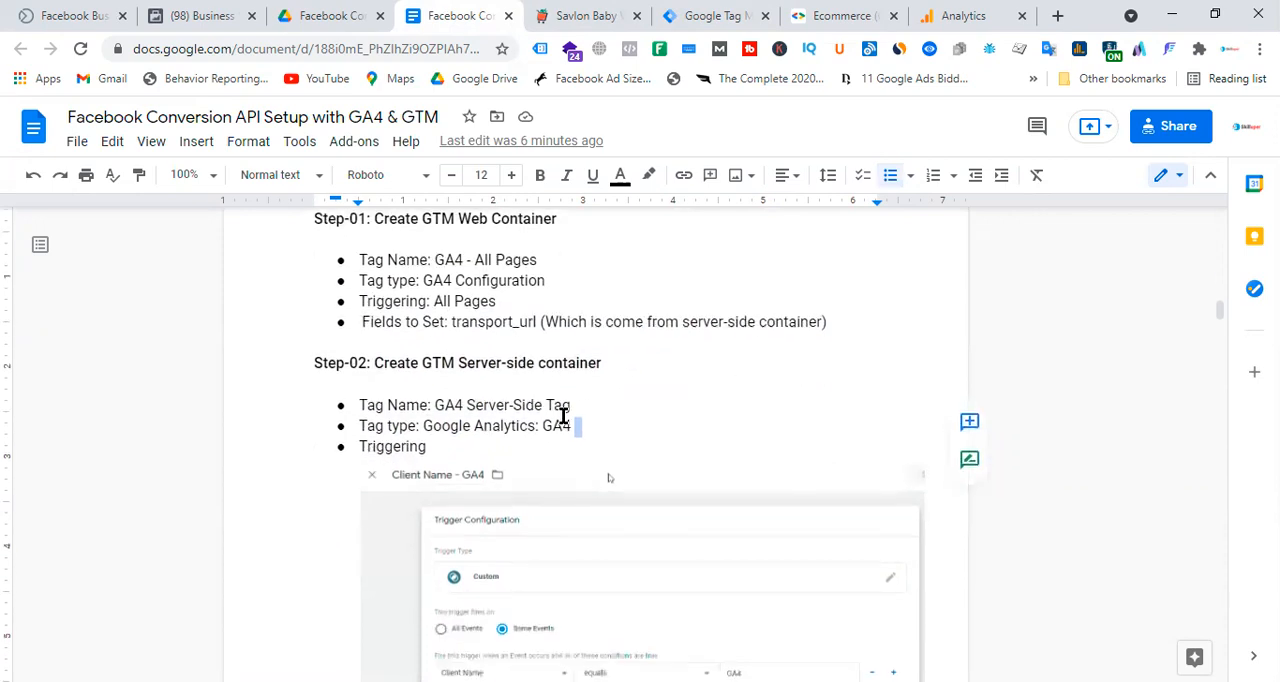
pyautogui.moveTo(435, 405); pyautogui.dragTo(564, 406)
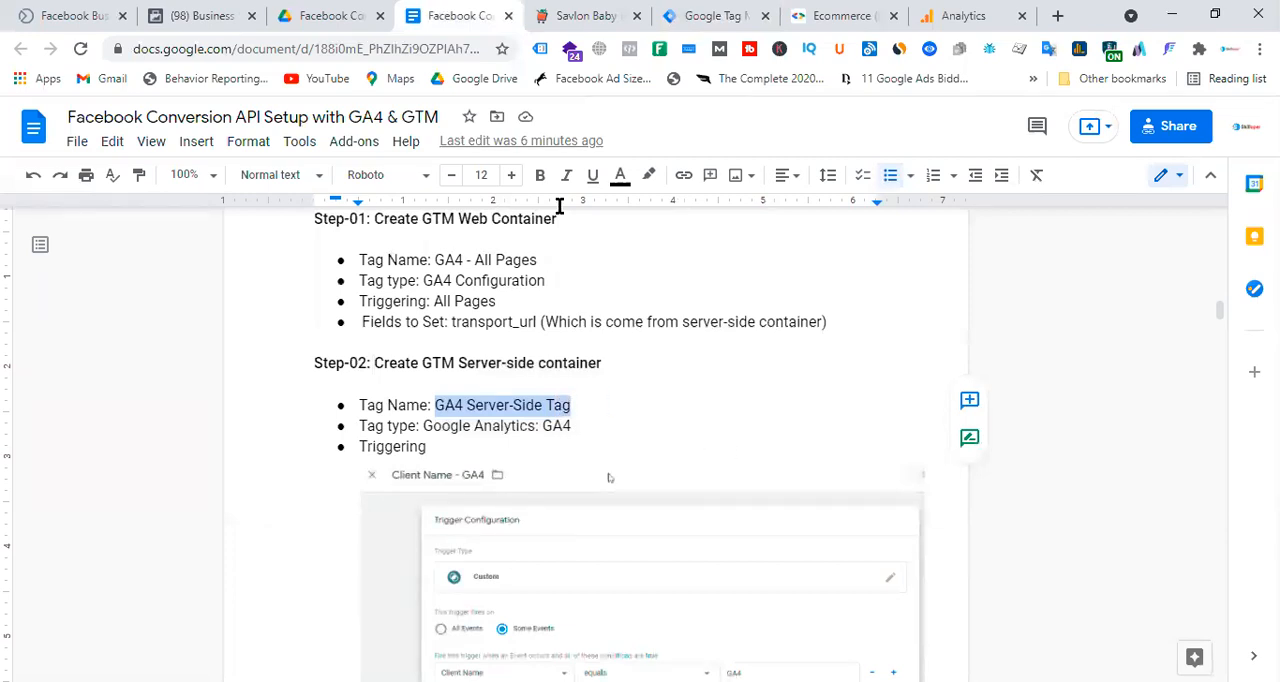
# Create a Server container named Pmart - Server in the Pmart account of Tag Manager.
pyautogui.click(720, 16)
pyautogui.click(241, 189)
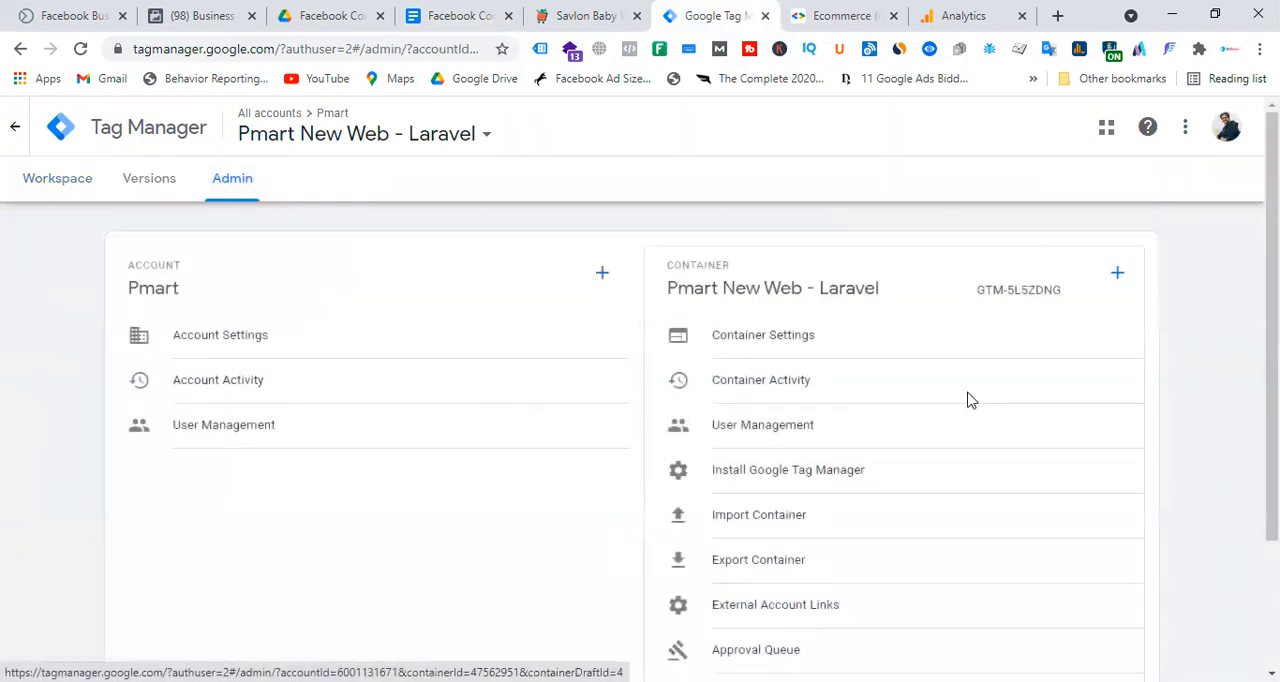
pyautogui.click(1117, 274)
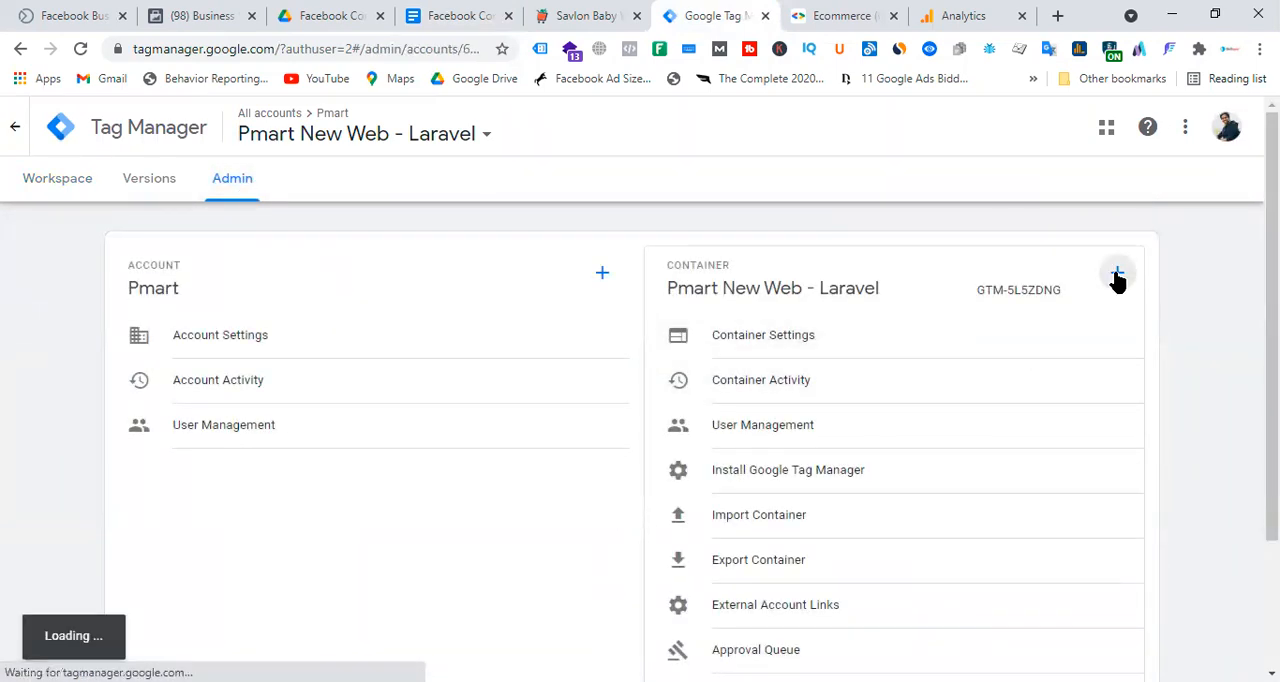
pyautogui.click(236, 335)
pyautogui.write('Pmart - Server')
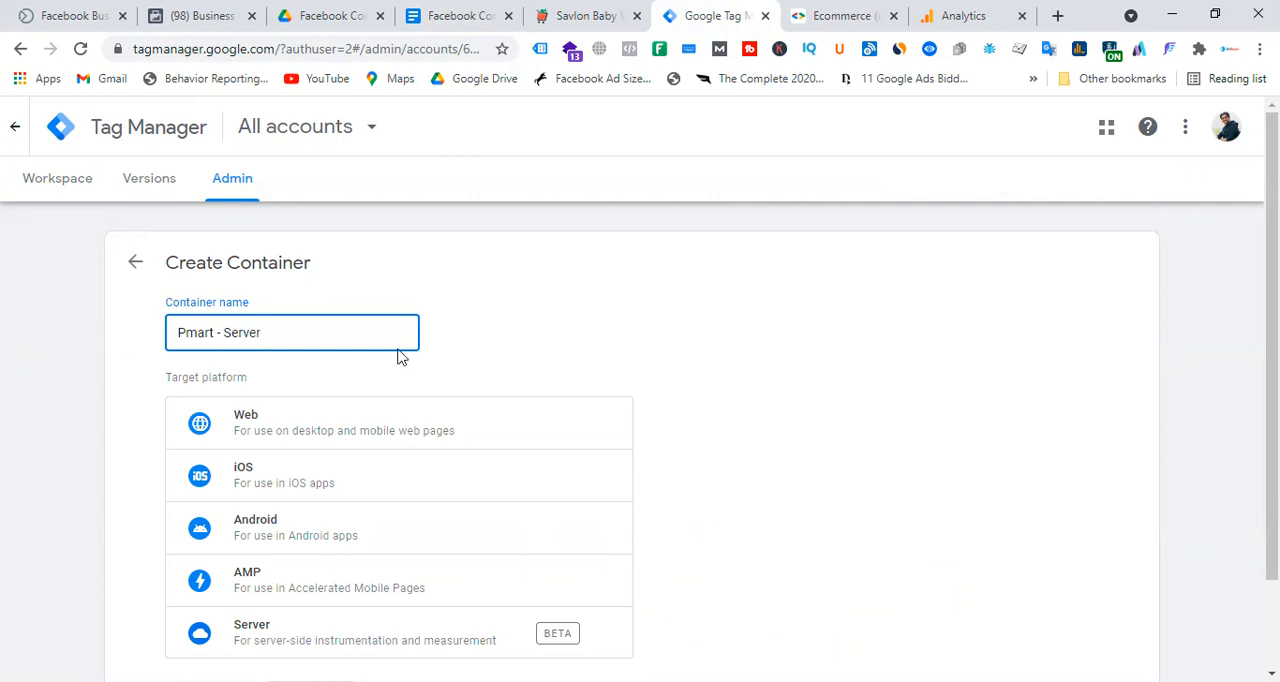
pyautogui.click(590, 343)
pyautogui.scroll(-1, 600, 350)
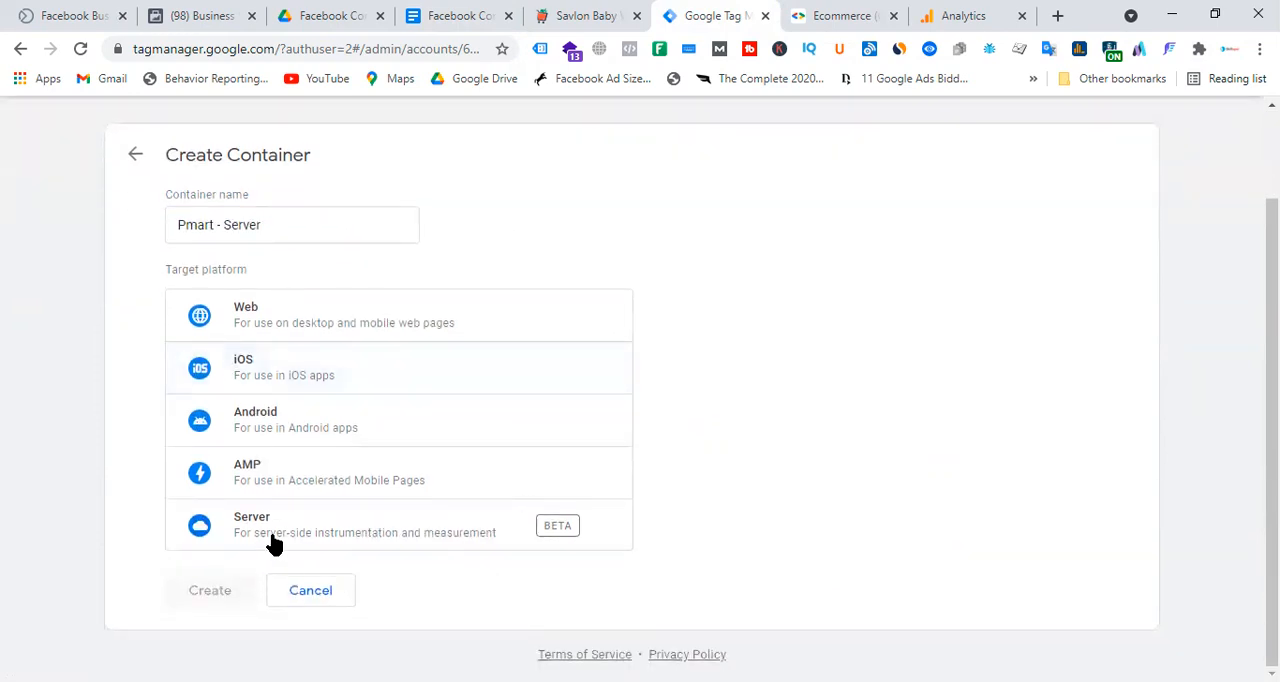
pyautogui.click(373, 547)
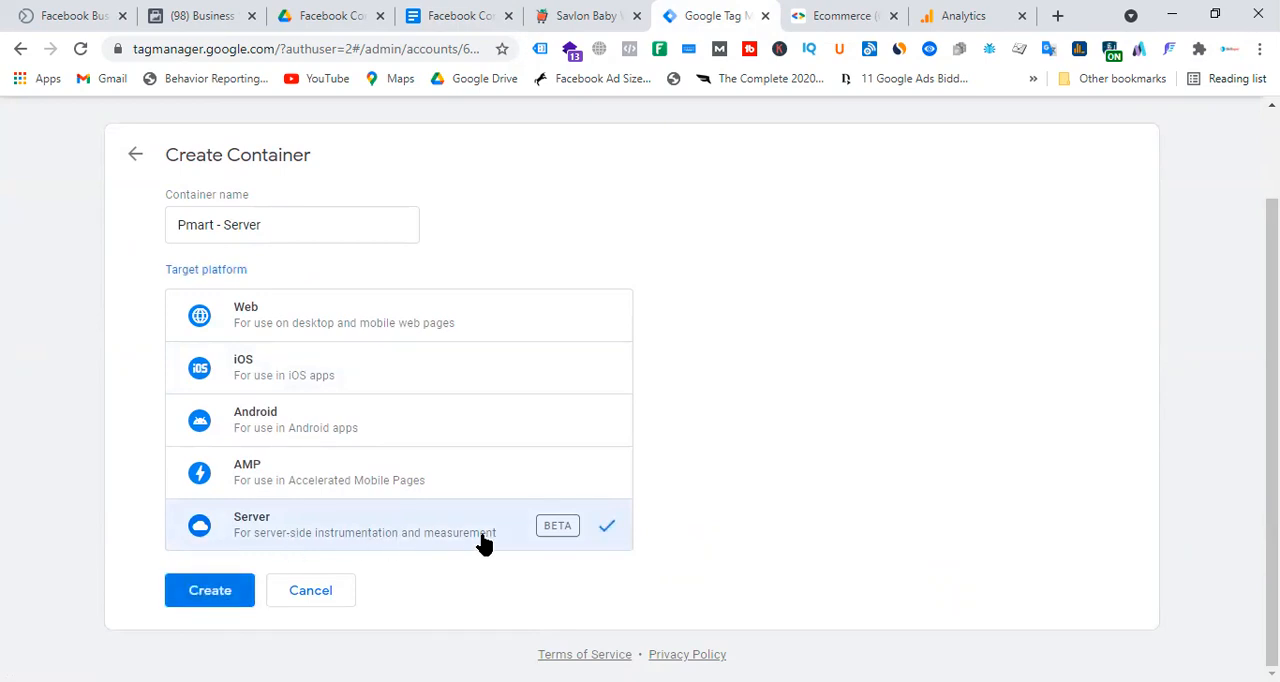
pyautogui.click(210, 592)
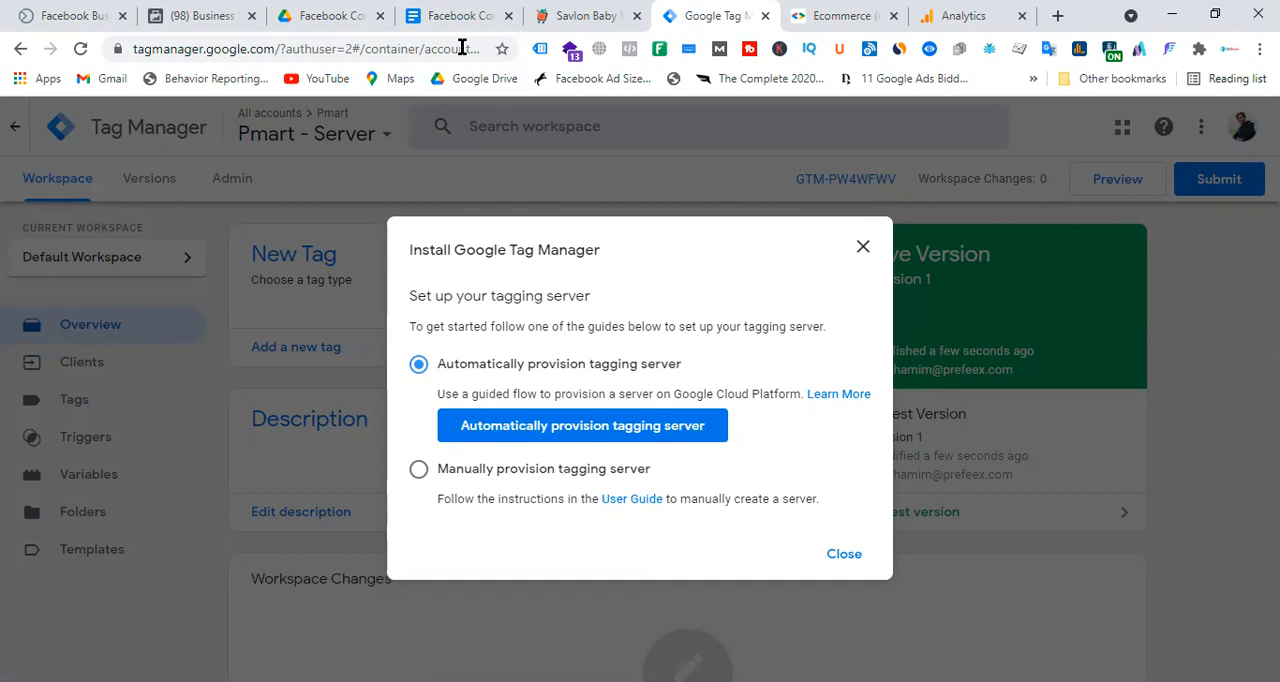
# Examine the server-side event and GA4 tag flow diagrams in the Google Docs setup guide.
pyautogui.click(457, 16)
pyautogui.scroll(10, 680, 460)
pyautogui.scroll(-3, 680, 460)
pyautogui.scroll(9, 680, 460)
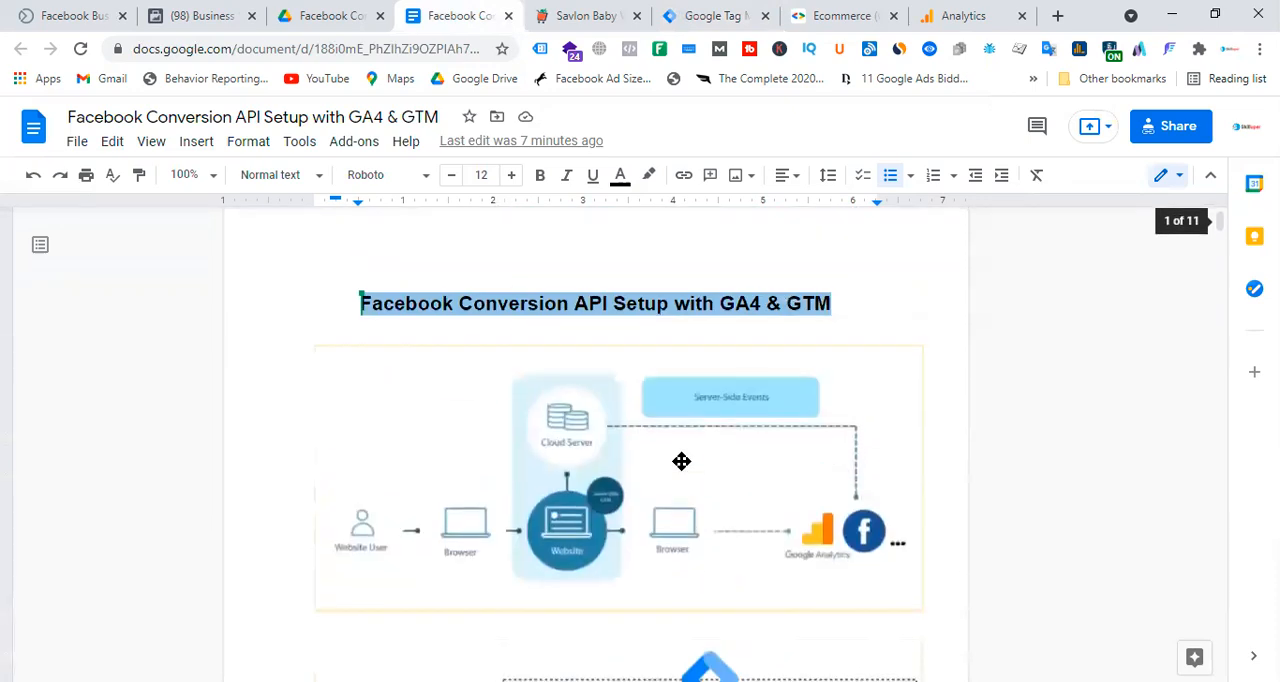
pyautogui.scroll(-2, 529, 400)
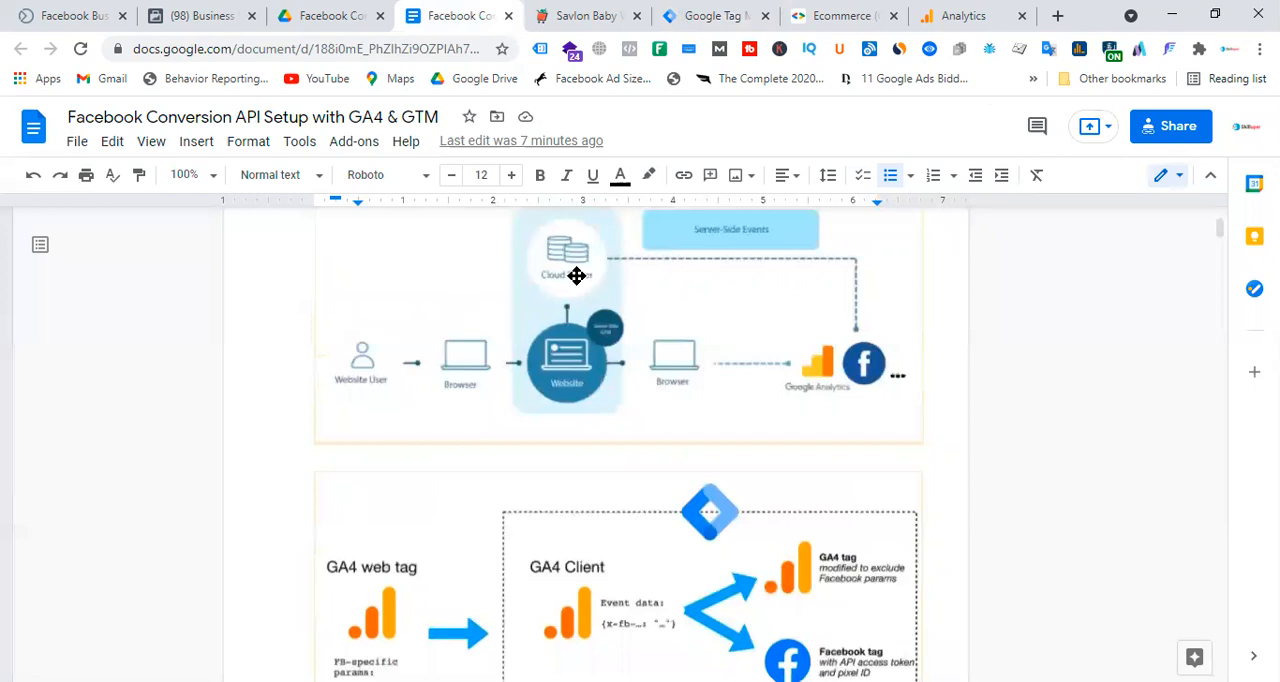
# Choose automatic provisioning of the tagging server in Tag Manager and start creating a billing account for it.
pyautogui.click(733, 12)
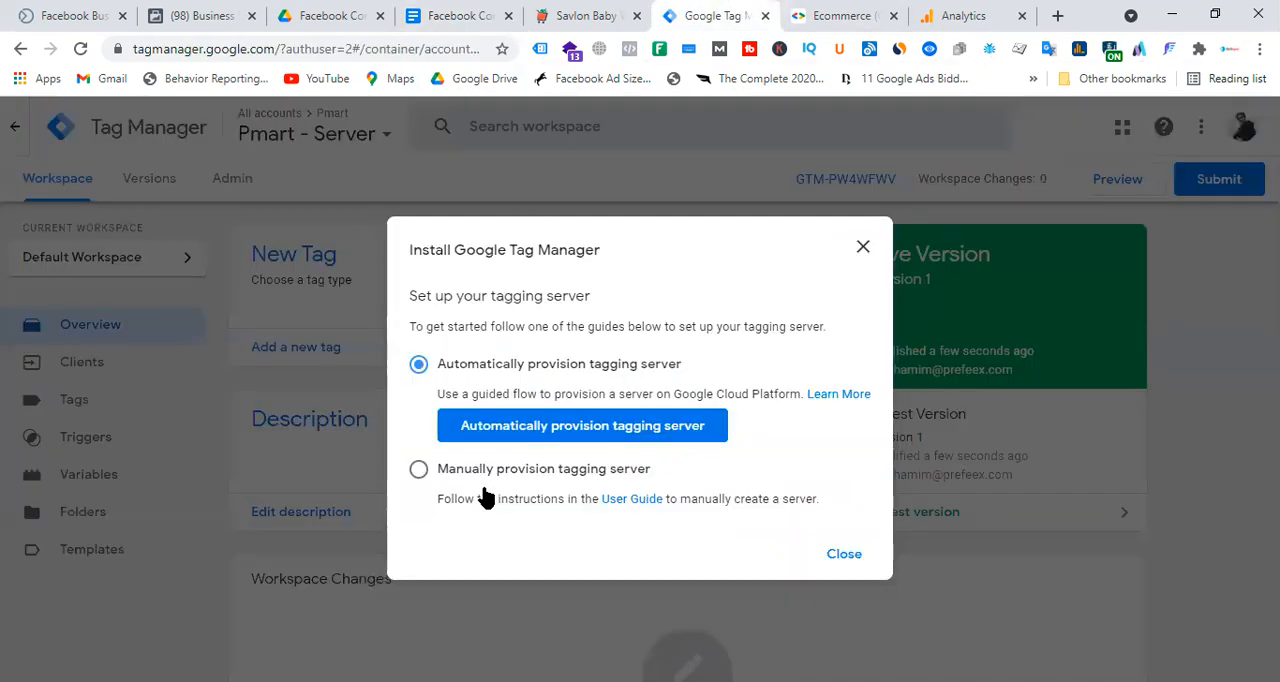
pyautogui.click(615, 432)
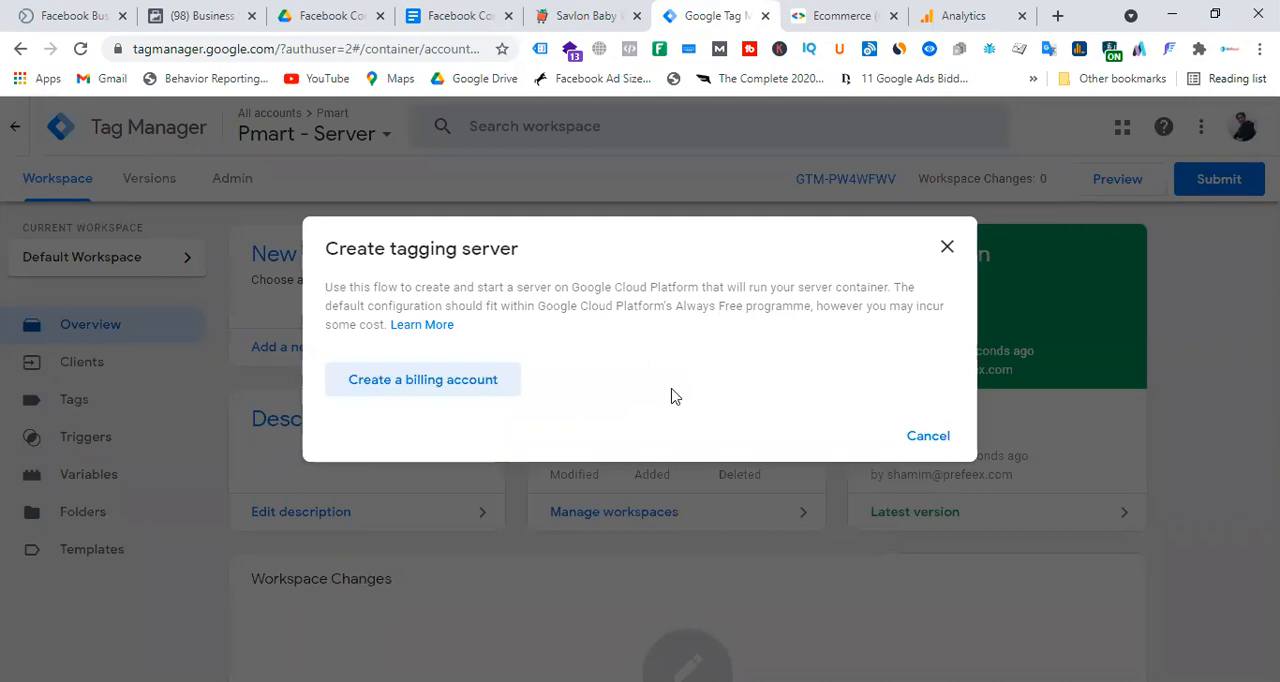
pyautogui.click(474, 390)
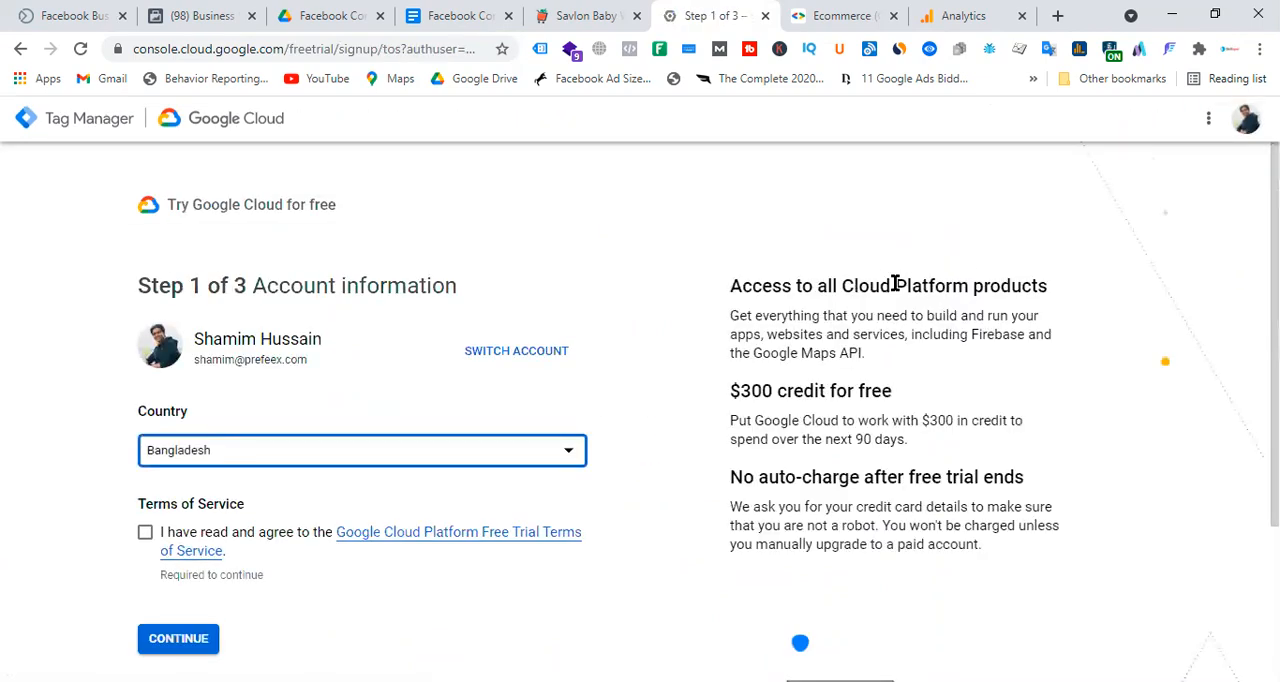
# Accept the Google Cloud Platform free trial terms of service and continue to identity verification.
pyautogui.scroll(-1, 481, 316)
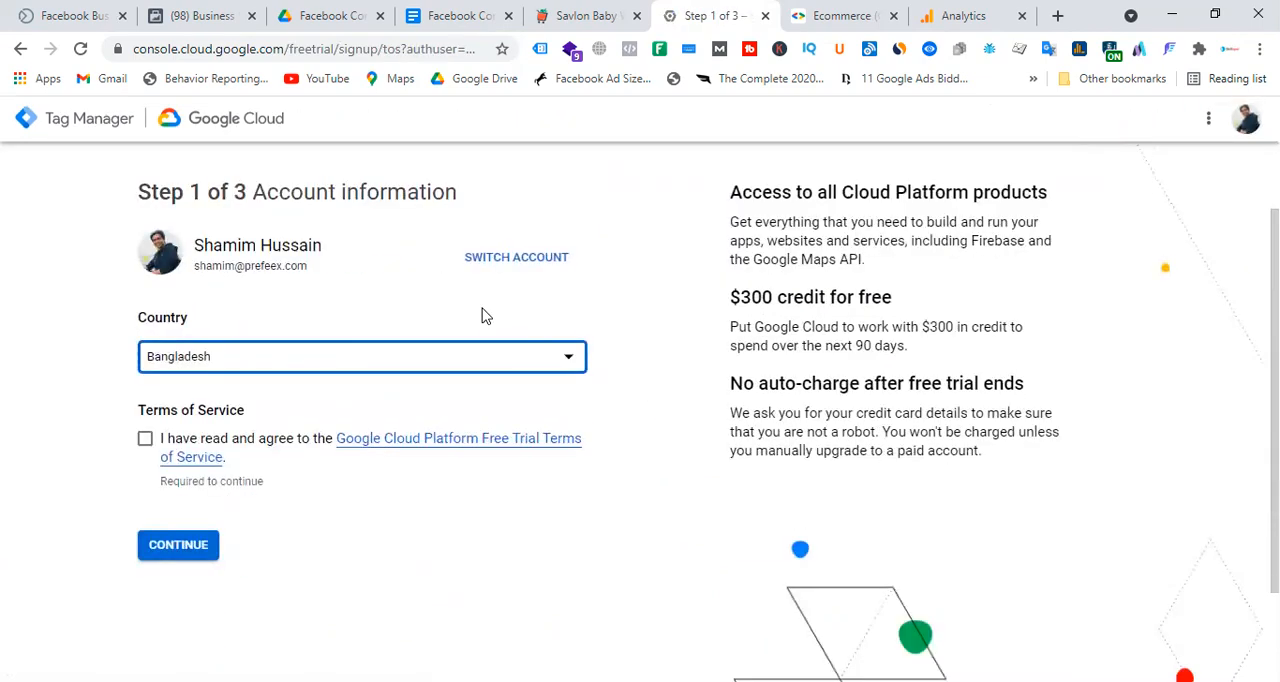
pyautogui.click(145, 440)
pyautogui.click(192, 548)
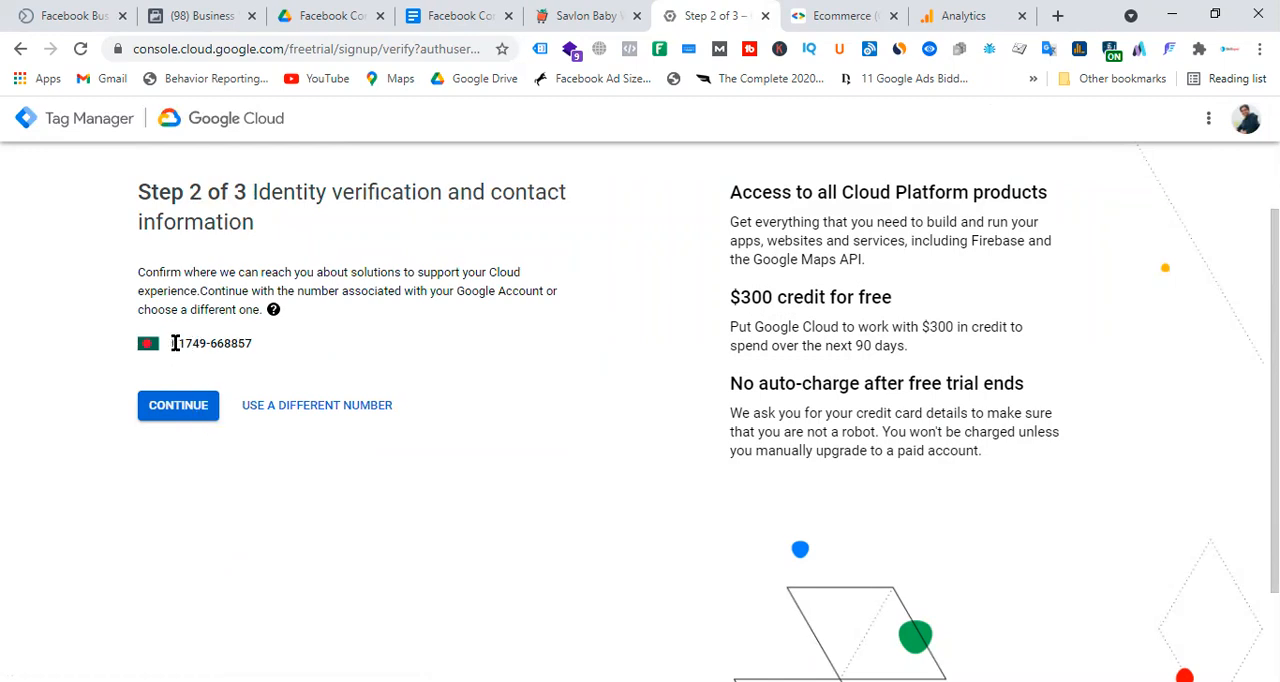
# Review the contact phone number offered for verification and the free trial's credit and auto-charge conditions.
pyautogui.moveTo(175, 343); pyautogui.dragTo(318, 357)
pyautogui.click(318, 357)
pyautogui.moveTo(172, 344); pyautogui.dragTo(265, 352)
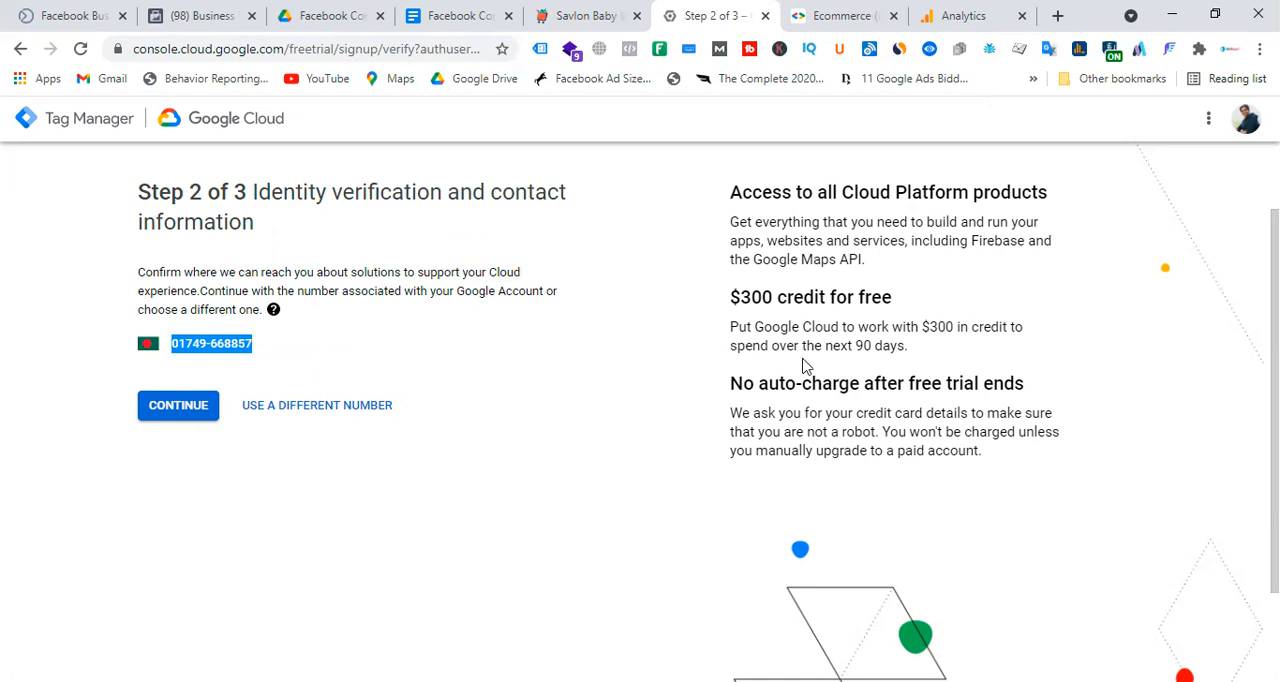
pyautogui.moveTo(731, 297); pyautogui.dragTo(955, 302)
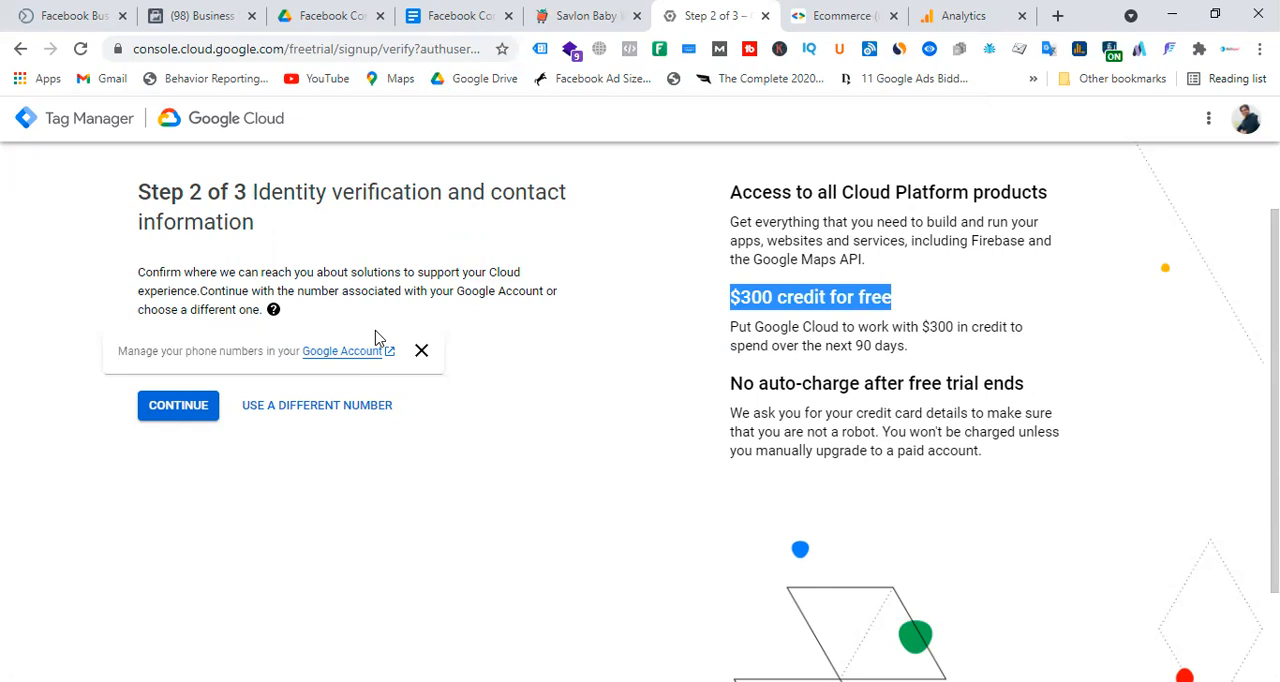
pyautogui.moveTo(734, 384); pyautogui.dragTo(1044, 391)
pyautogui.click(748, 389)
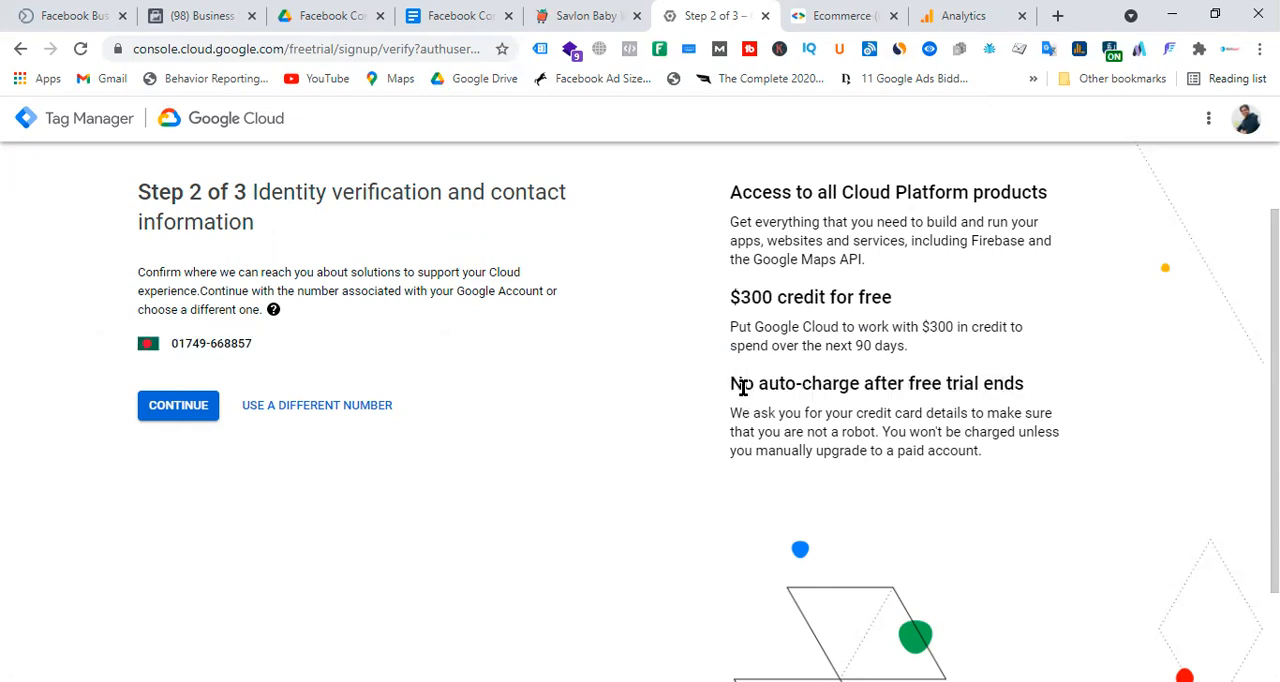
# Review the free trial's credit and auto-charge conditions, and accept the offered contact number to reach payment information verification.
pyautogui.moveTo(744, 386); pyautogui.dragTo(1057, 394)
pyautogui.click(1069, 383)
pyautogui.moveTo(847, 350); pyautogui.dragTo(957, 355)
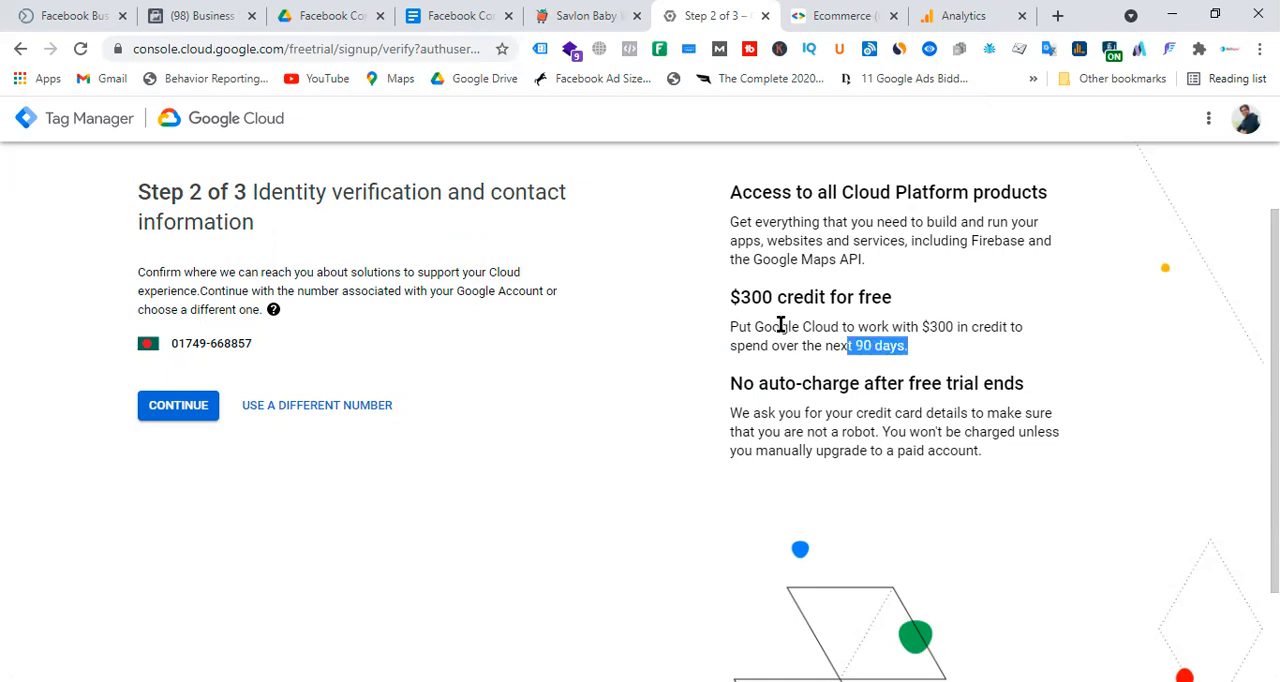
pyautogui.moveTo(741, 333); pyautogui.dragTo(1038, 333)
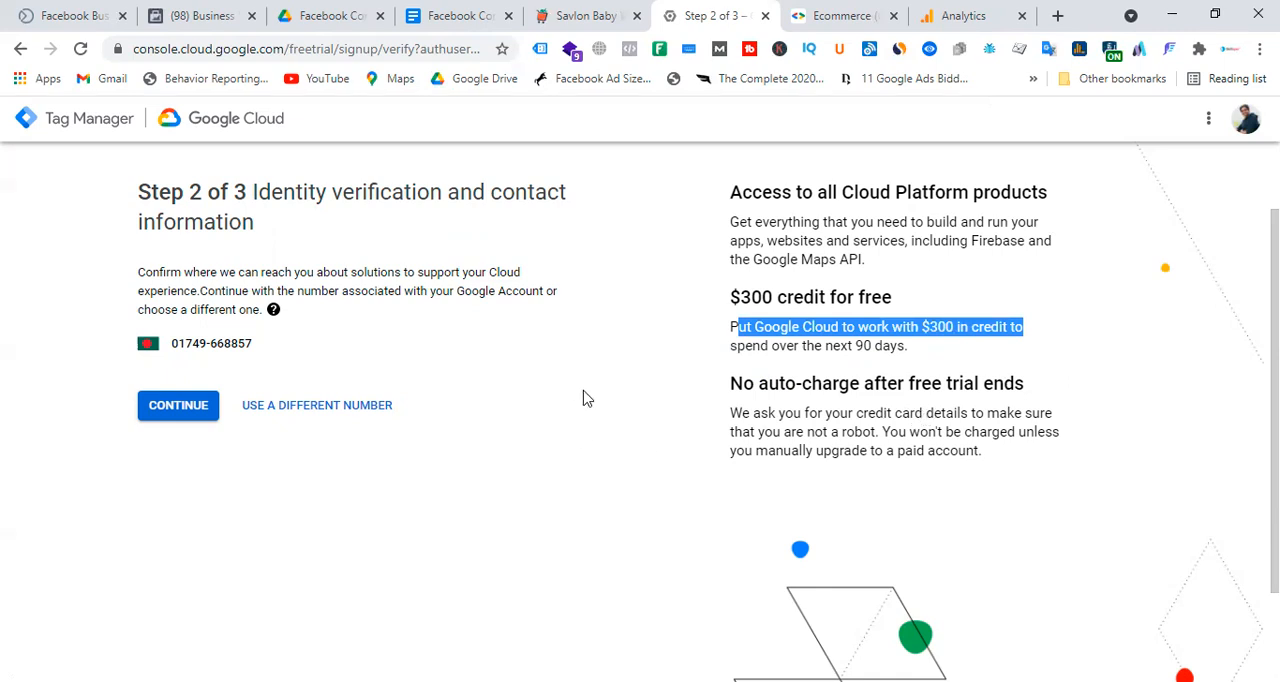
pyautogui.click(196, 418)
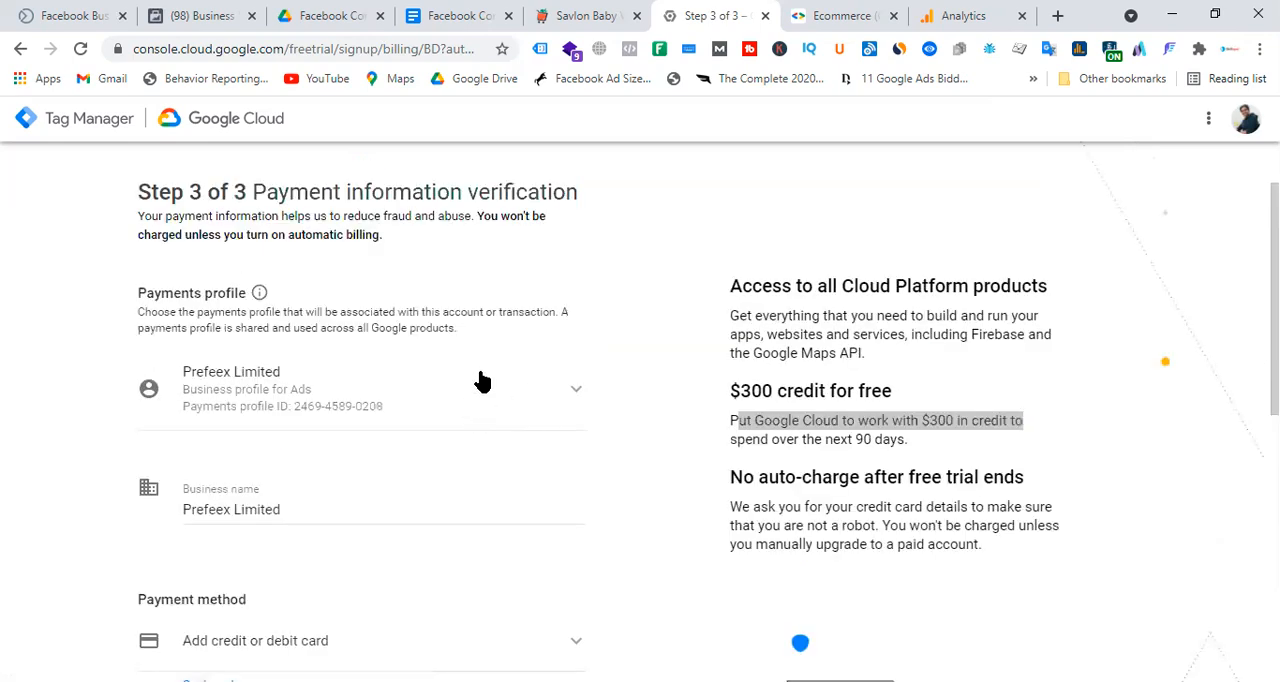
# Replace the cardholder name in the credit or debit card payment method with the card owner's full name.
pyautogui.scroll(-4, 481, 381)
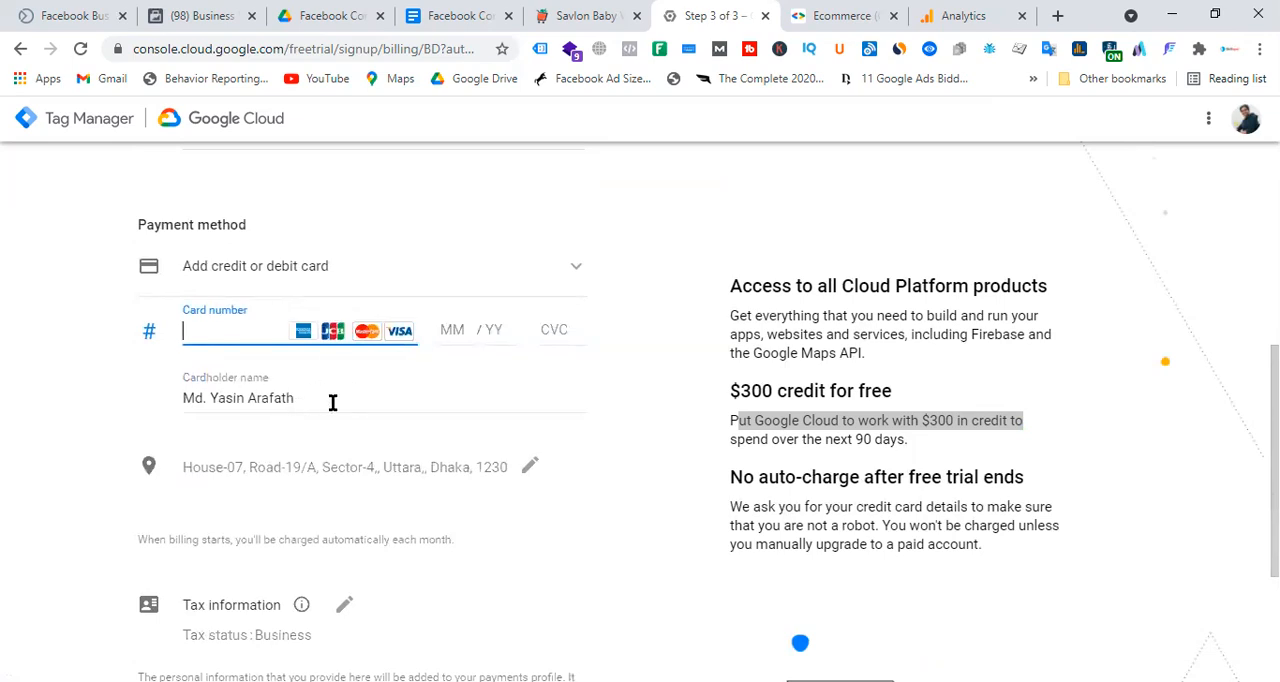
pyautogui.scroll(-2, 443, 397)
pyautogui.scroll(3, 443, 397)
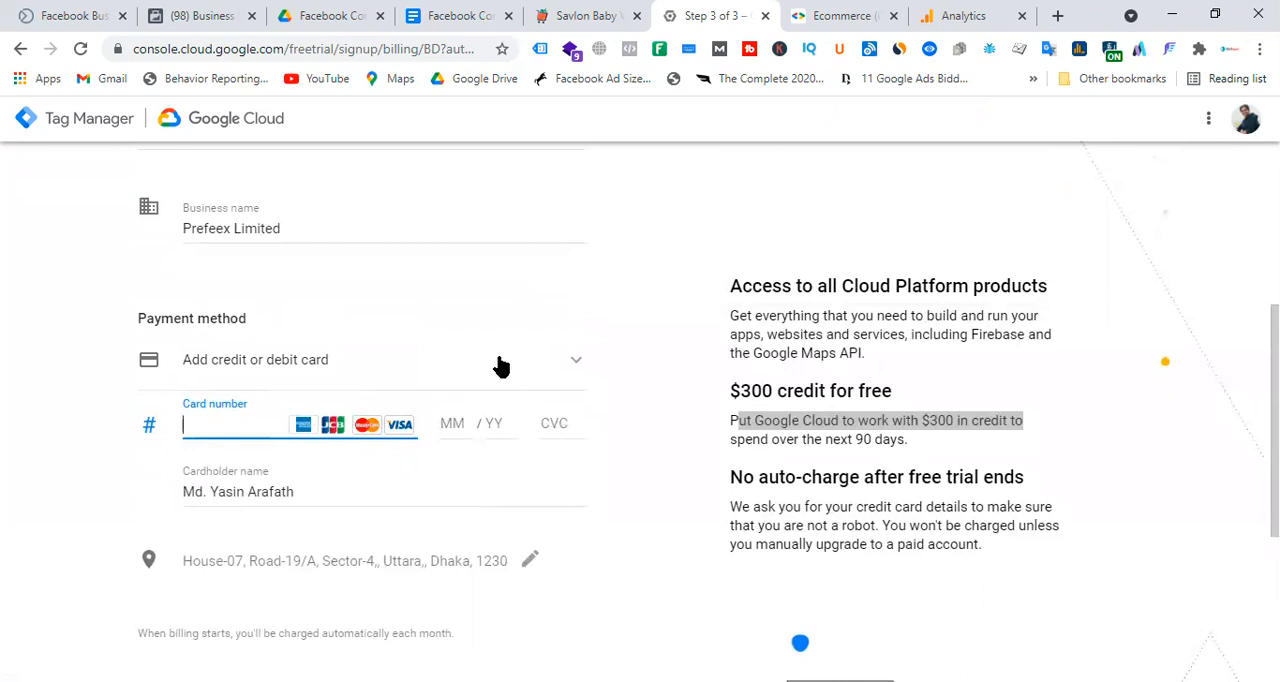
pyautogui.moveTo(306, 498); pyautogui.dragTo(145, 498)
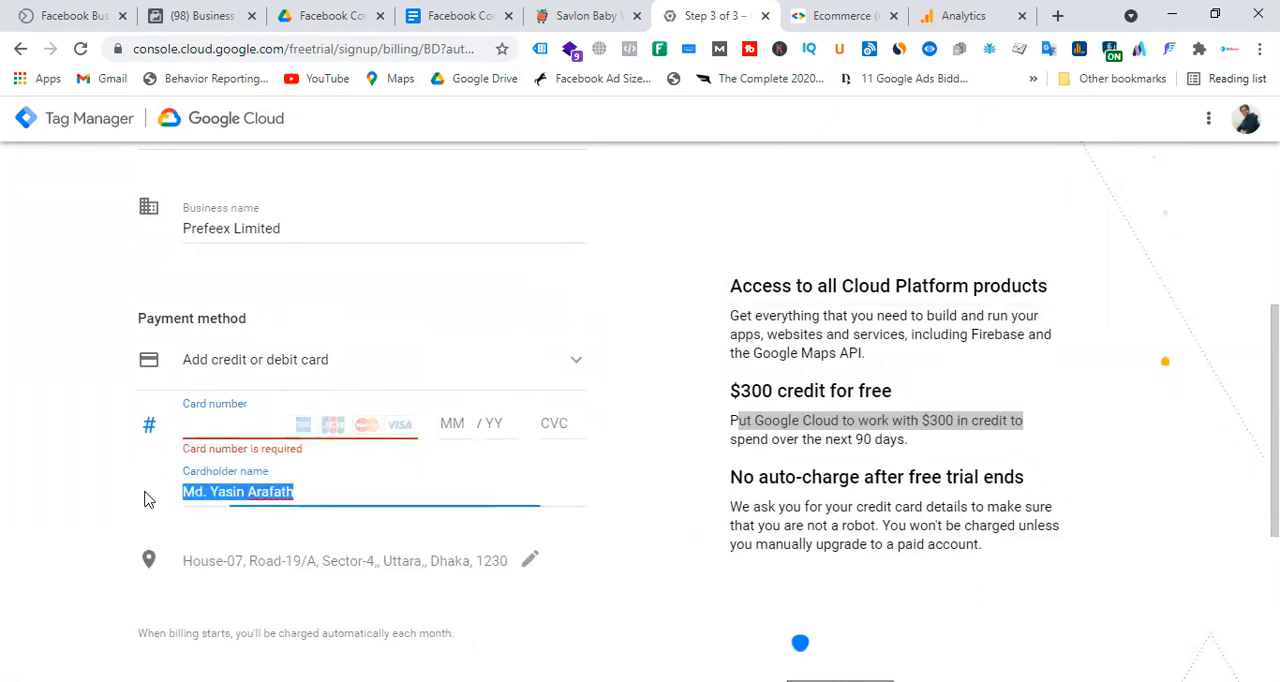
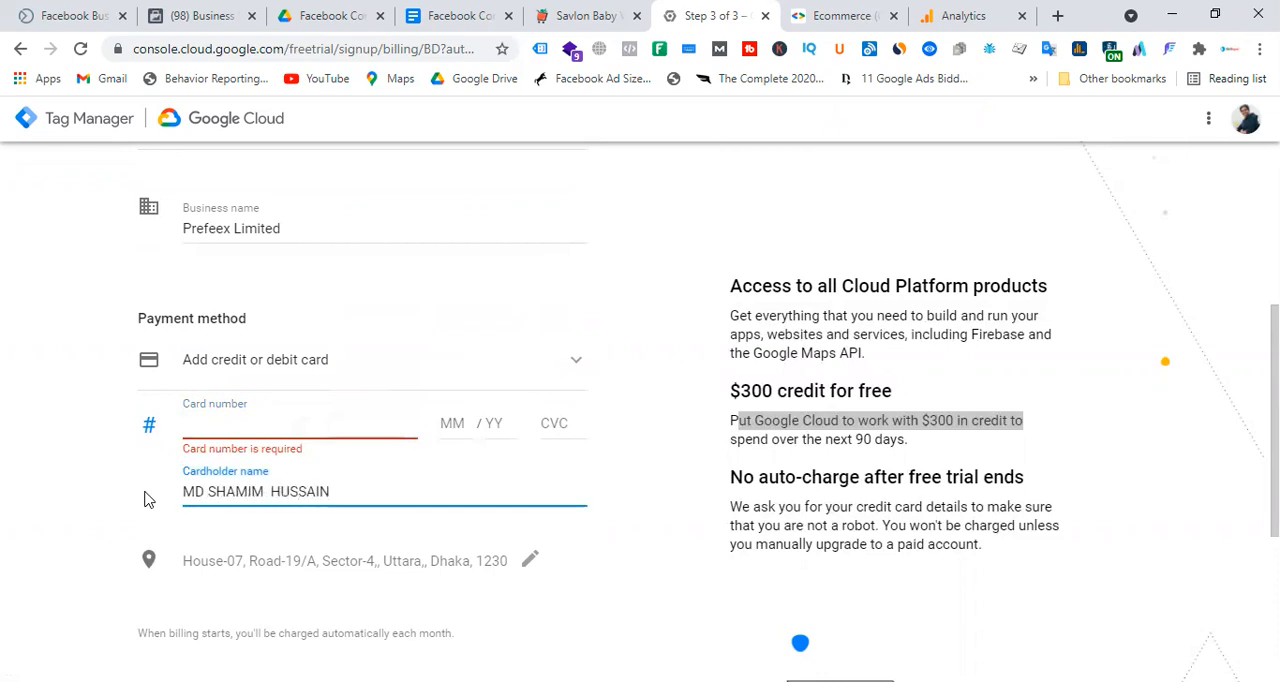
pyautogui.click(700, 393)
# Review the remaining payment and tax information and start the Google Cloud free trial.
pyautogui.scroll(-1, 650, 374)
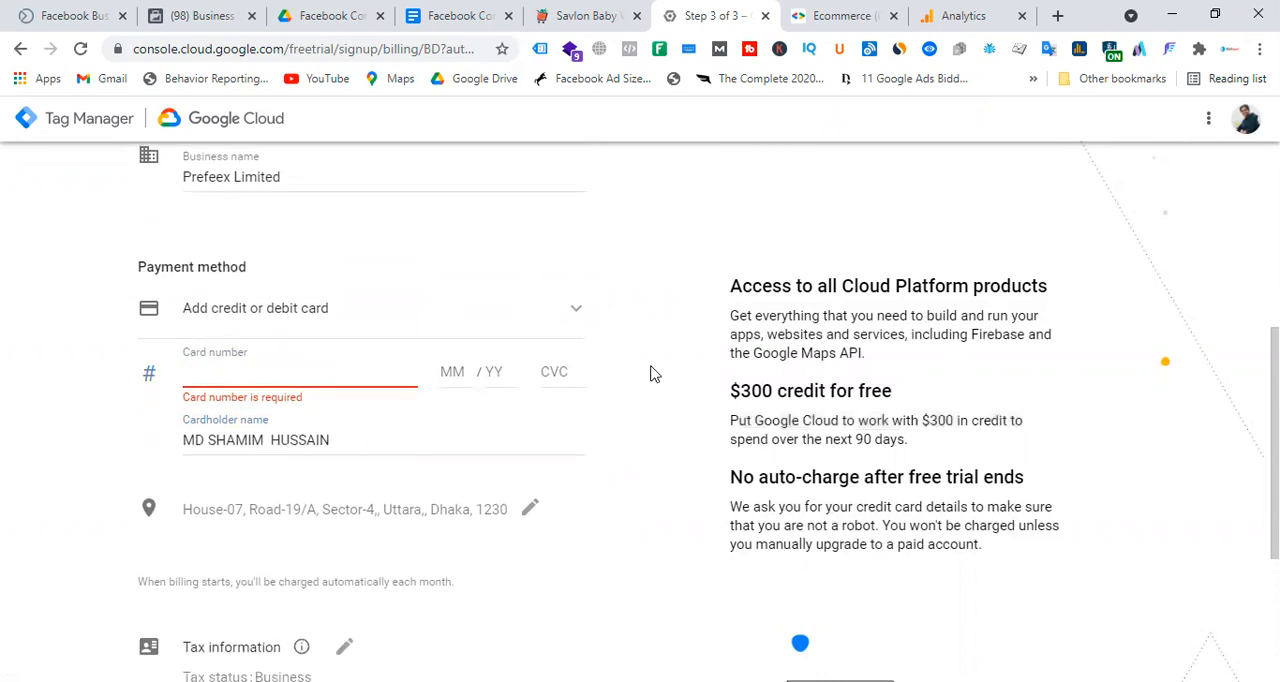
pyautogui.scroll(-1, 650, 374)
pyautogui.scroll(-2, 650, 374)
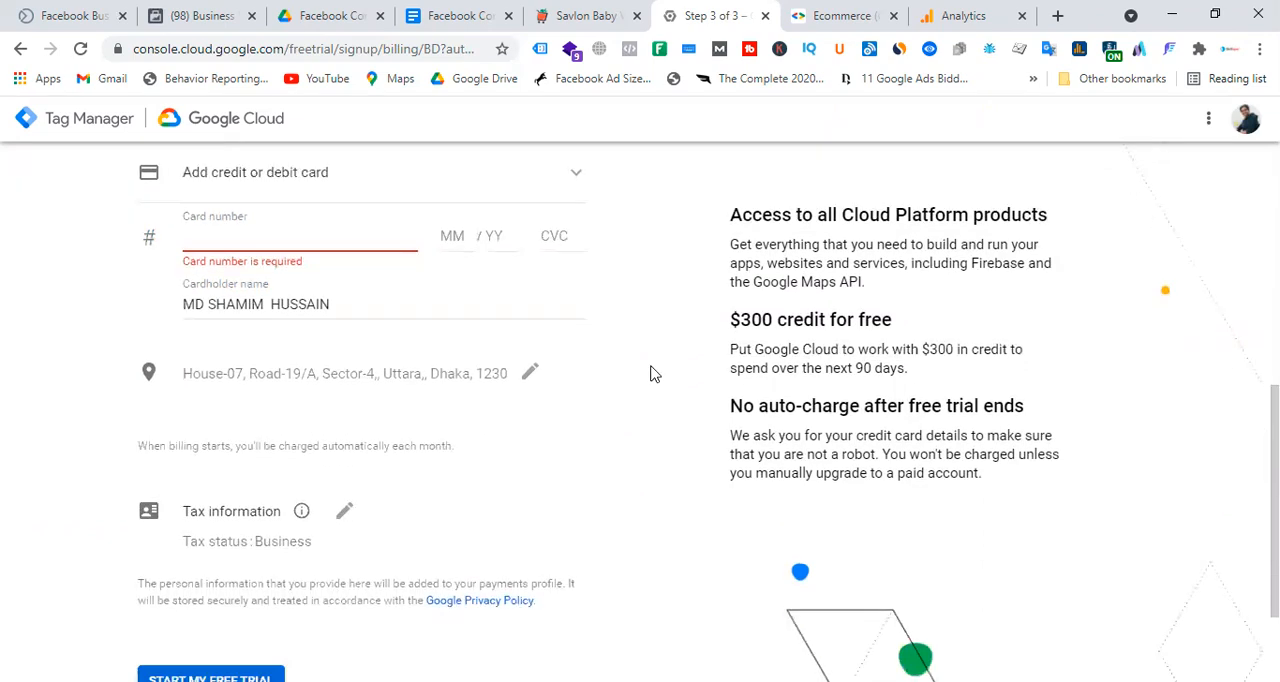
pyautogui.scroll(-3, 545, 418)
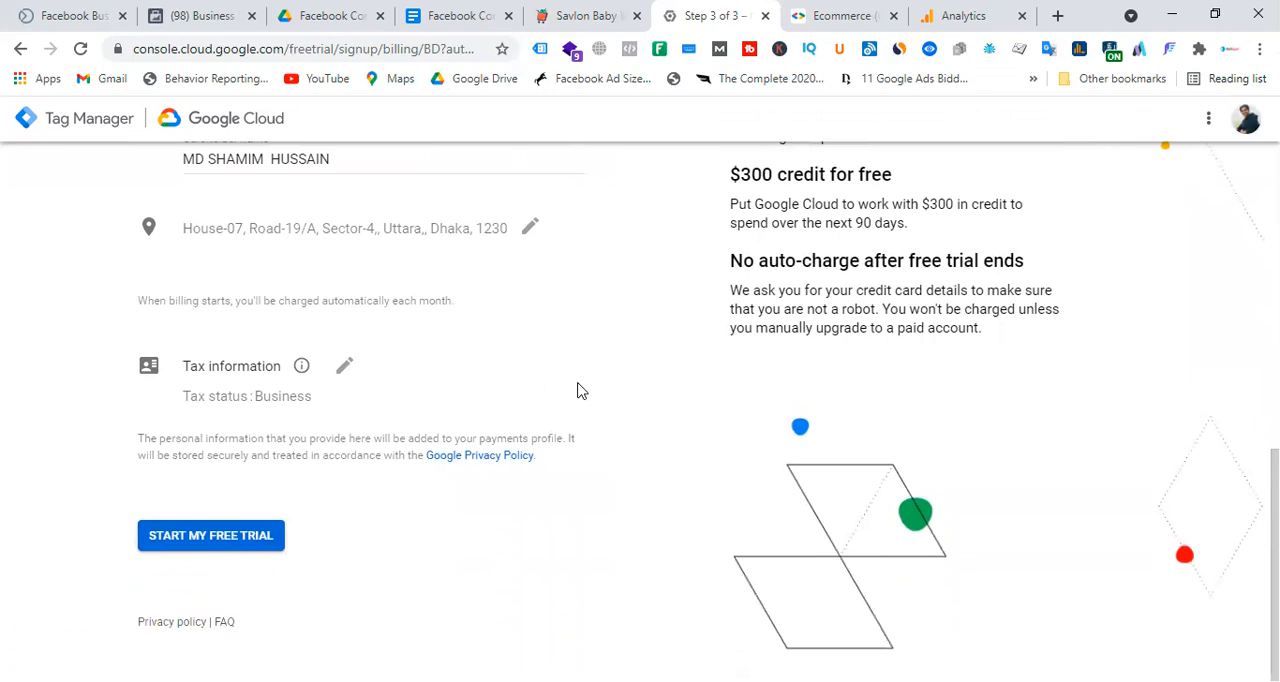
pyautogui.scroll(6, 600, 400)
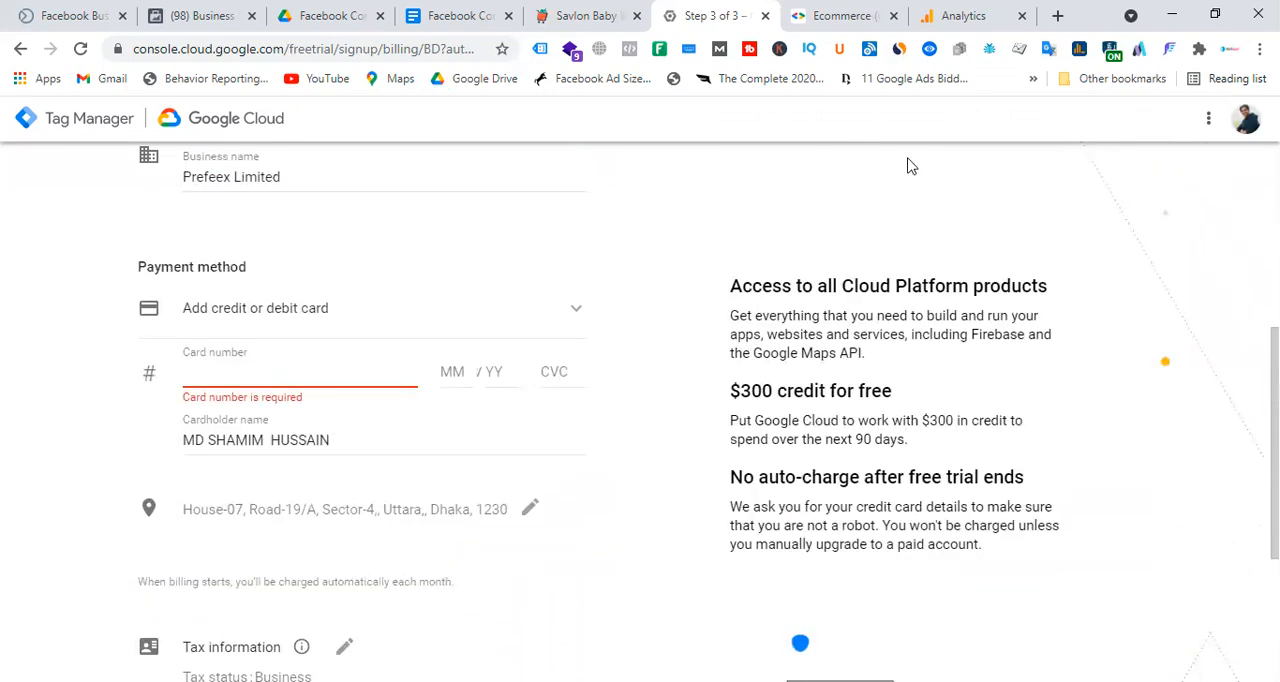
pyautogui.scroll(-6, 656, 360)
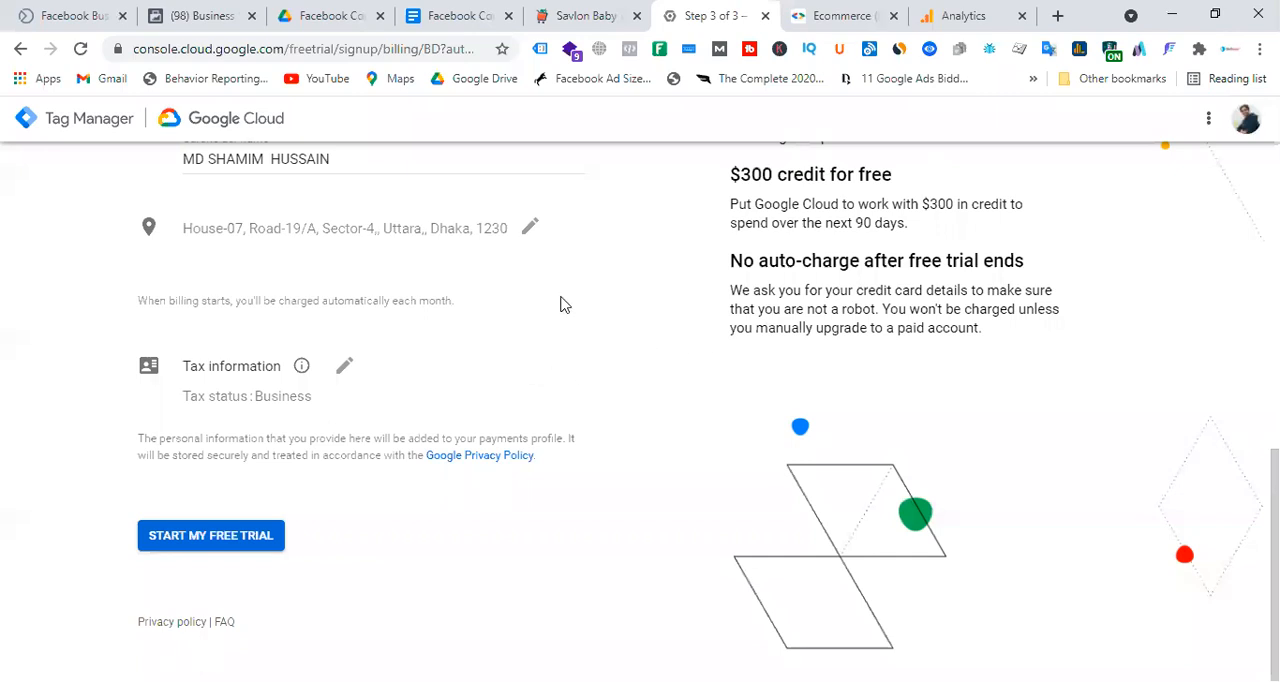
pyautogui.click(236, 545)
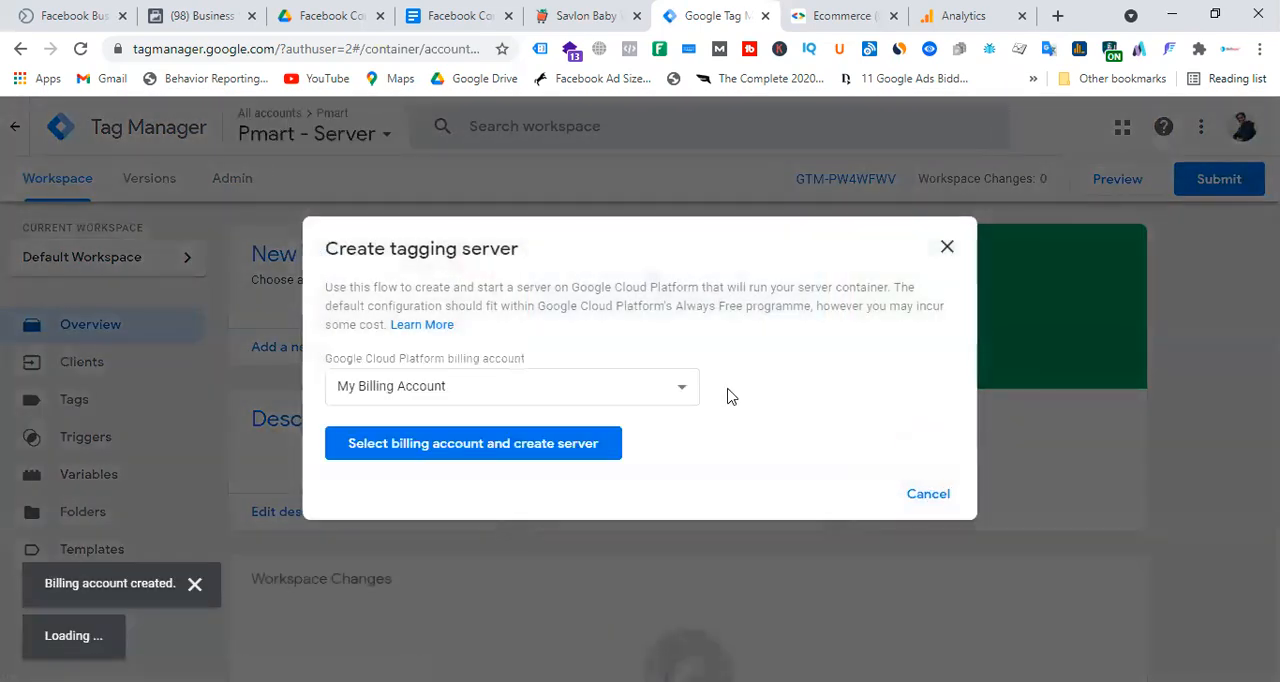
# Create the tagging server with My Billing Account and copy the new server's default URL.
pyautogui.click(537, 453)
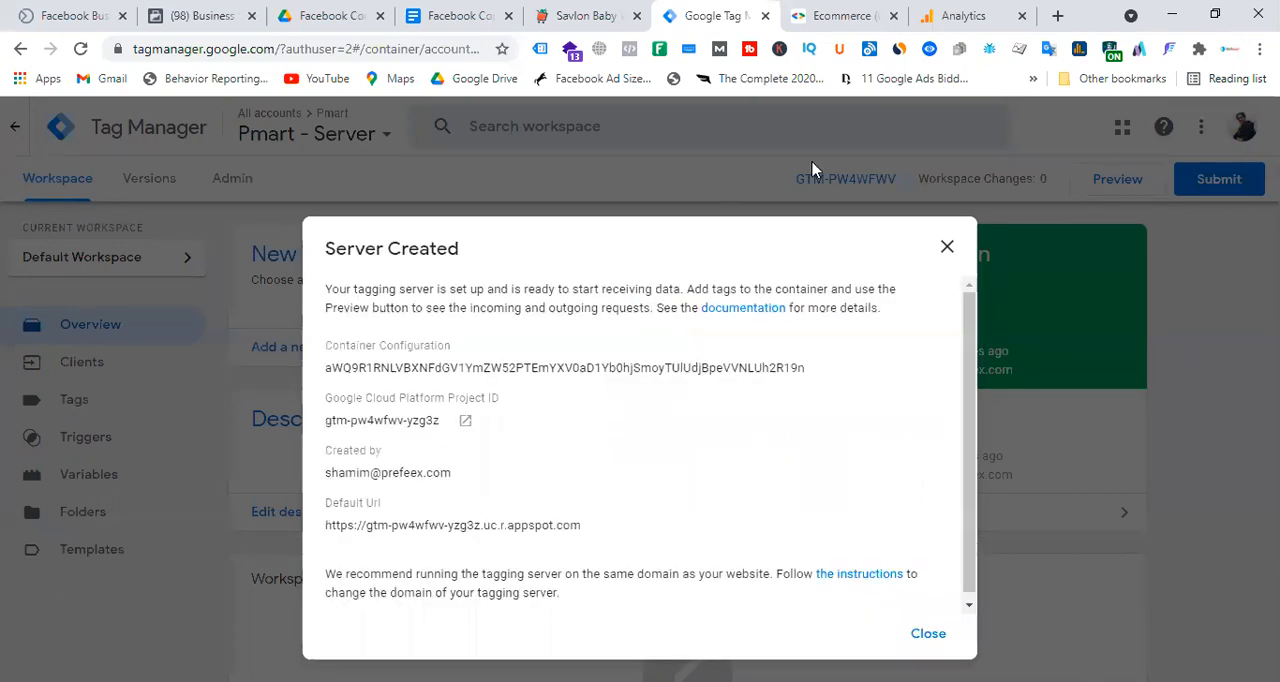
pyautogui.scroll(-1, 670, 435)
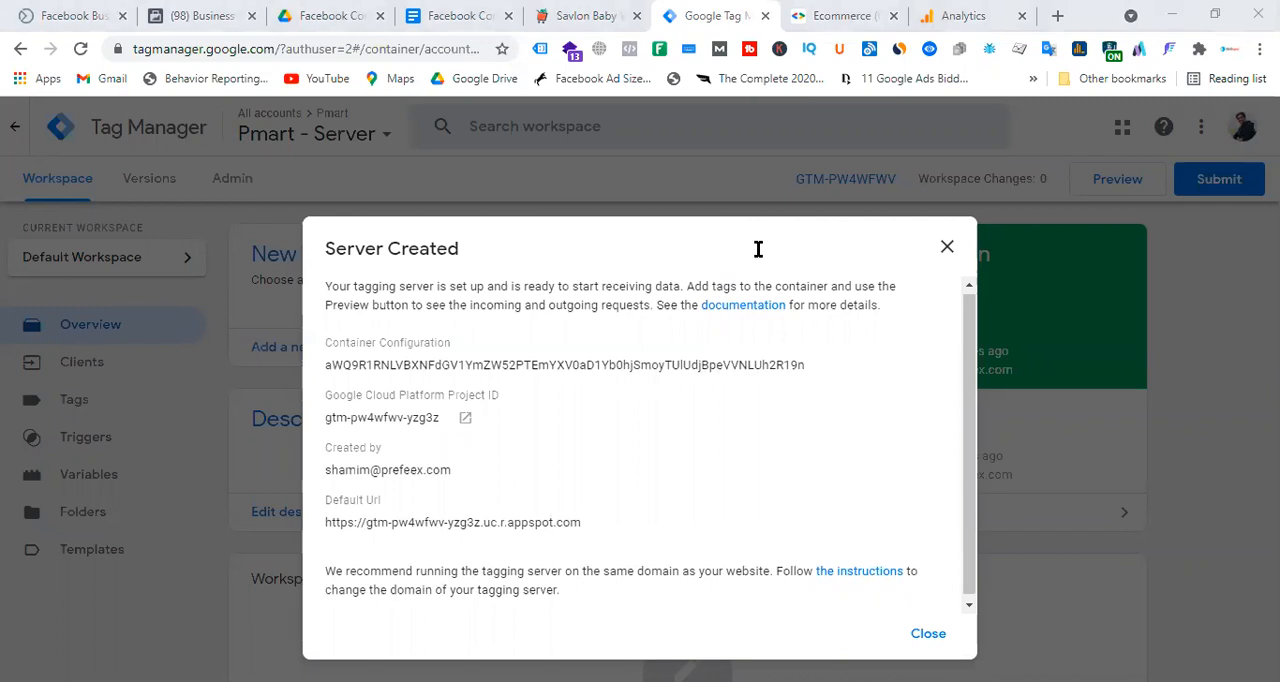
pyautogui.moveTo(603, 529); pyautogui.dragTo(320, 522)
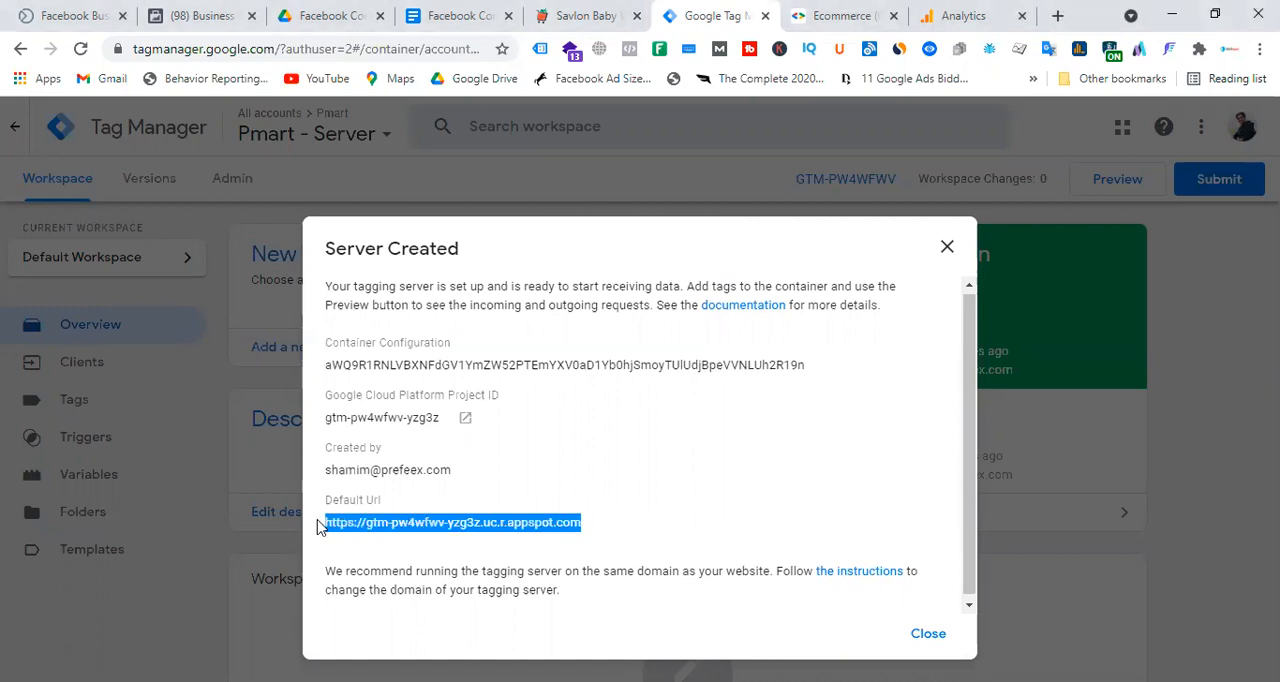
pyautogui.rightClick(398, 522)
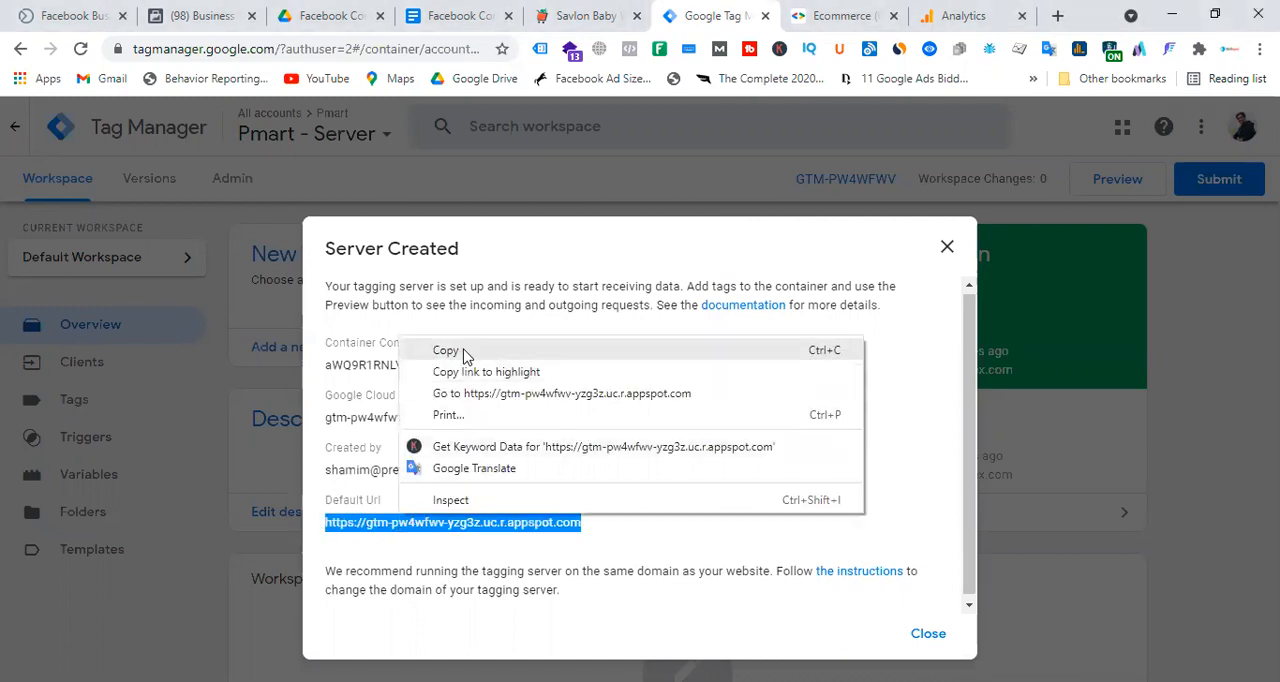
pyautogui.click(466, 351)
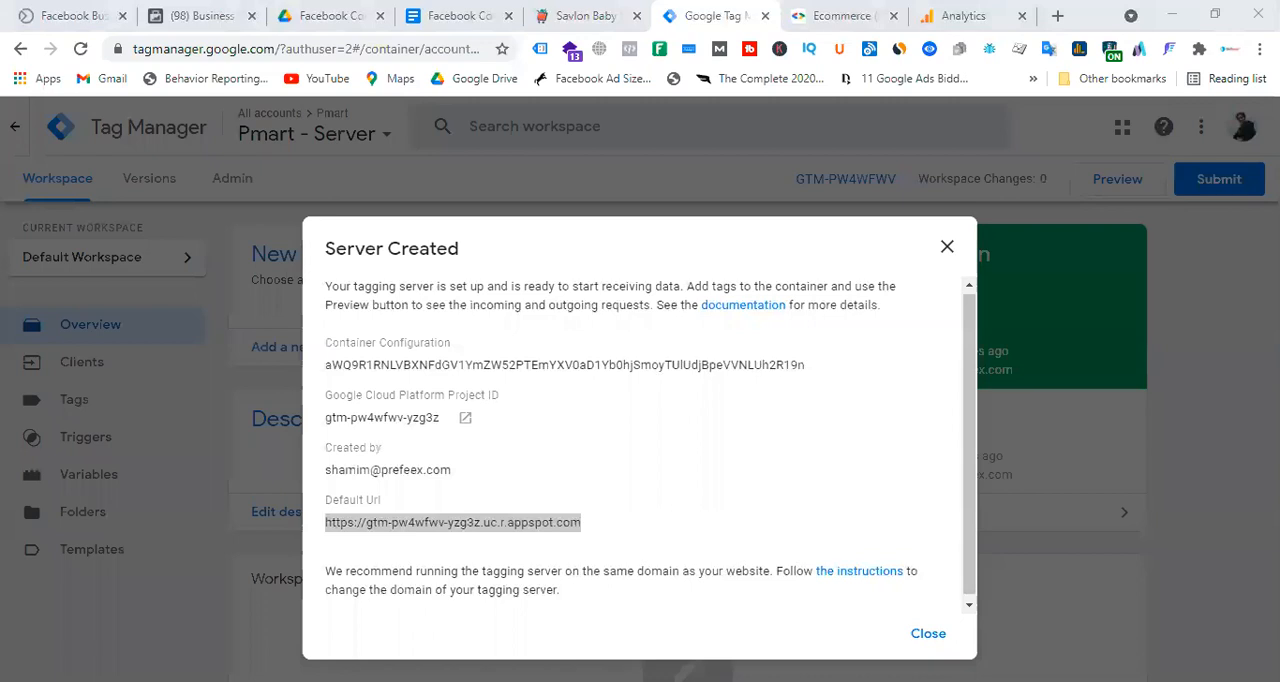
pyautogui.click(650, 433)
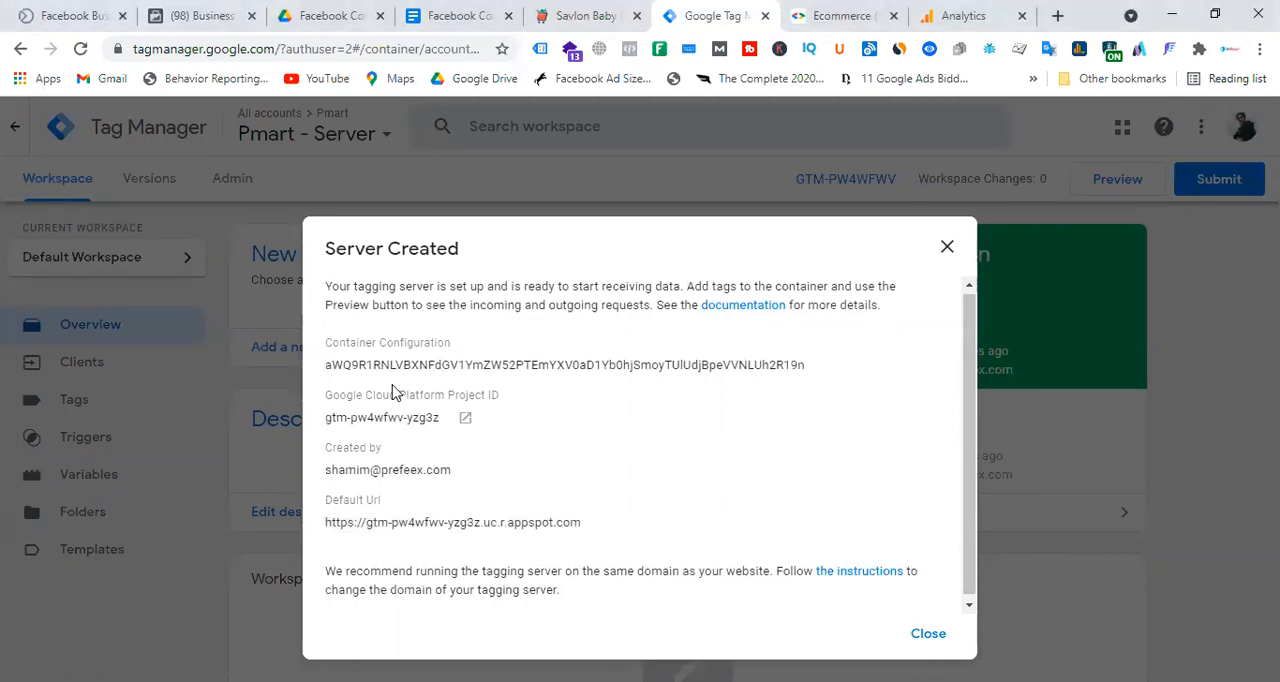
# Examine the created tagging server's container configuration and default URL, and close the server details.
pyautogui.moveTo(325, 370); pyautogui.dragTo(814, 372)
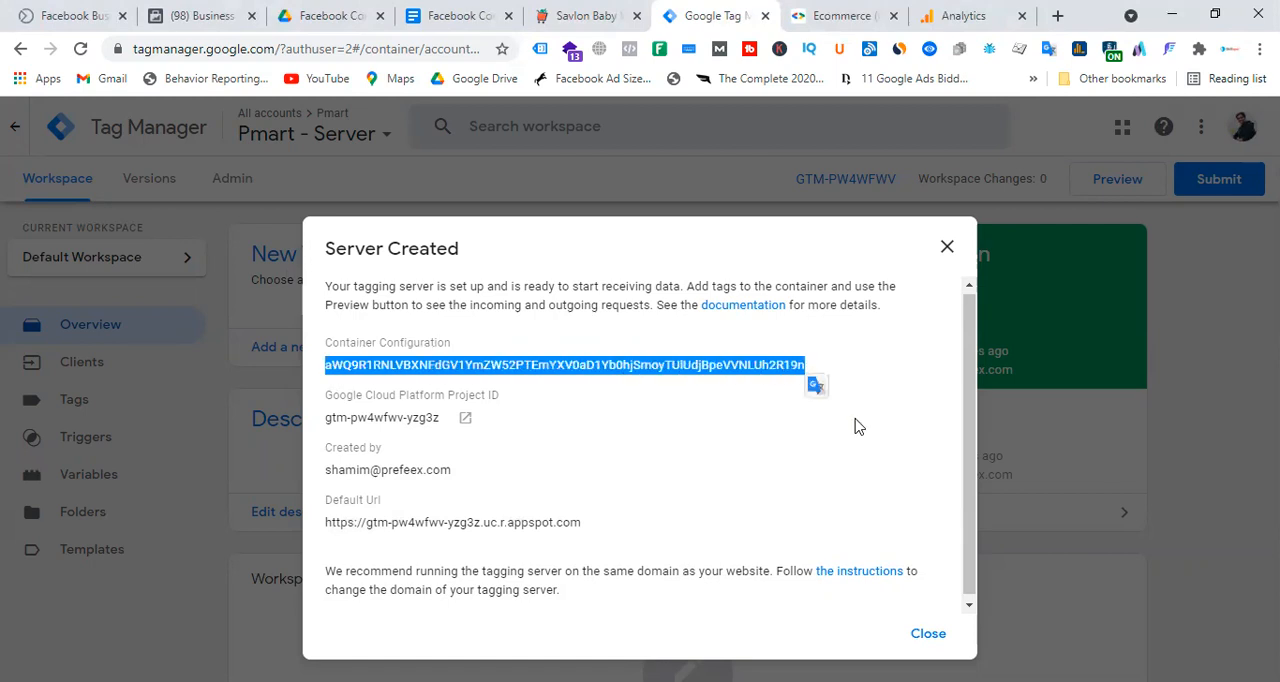
pyautogui.click(396, 362)
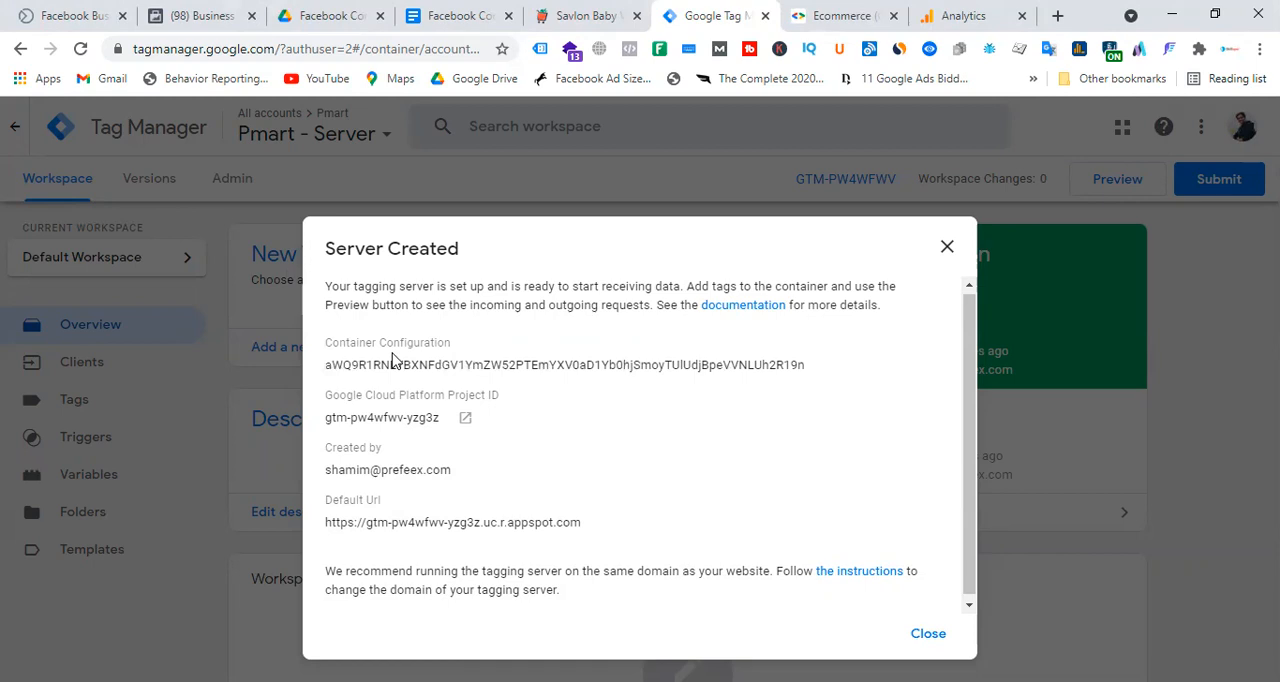
pyautogui.moveTo(322, 368); pyautogui.dragTo(806, 368)
pyautogui.click(417, 519)
pyautogui.moveTo(324, 524); pyautogui.dragTo(597, 534)
pyautogui.click(671, 523)
pyautogui.moveTo(321, 522); pyautogui.dragTo(587, 533)
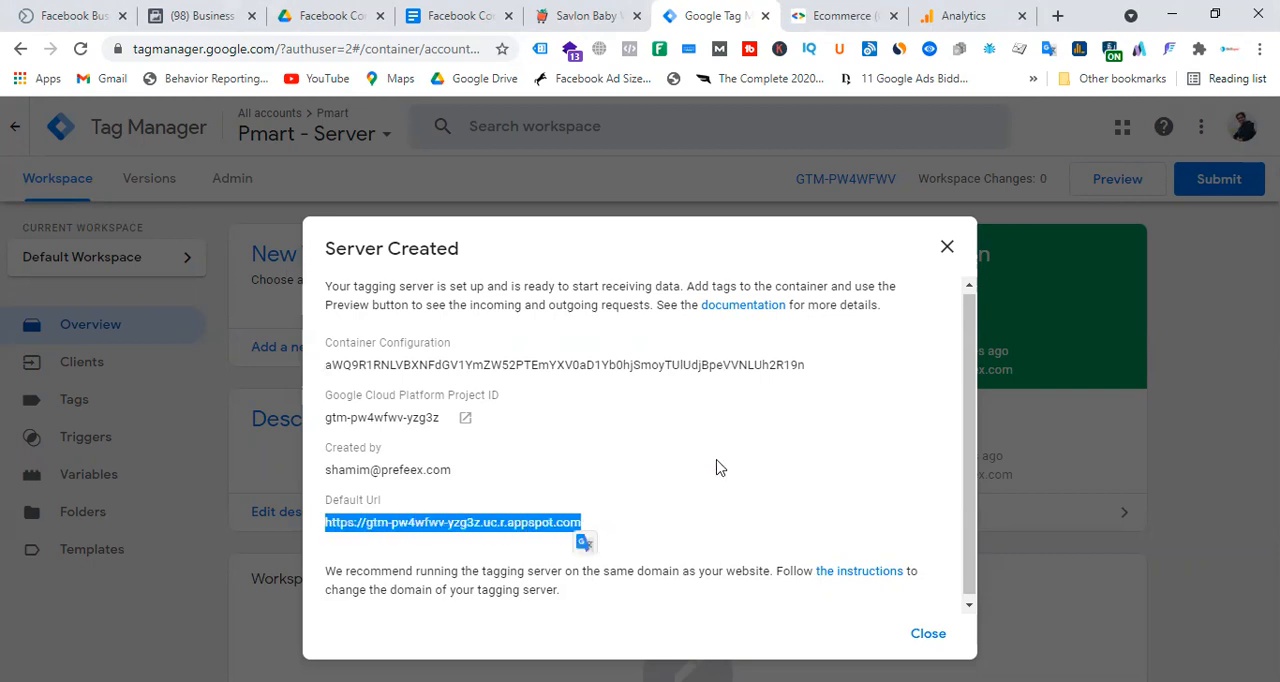
pyautogui.click(926, 636)
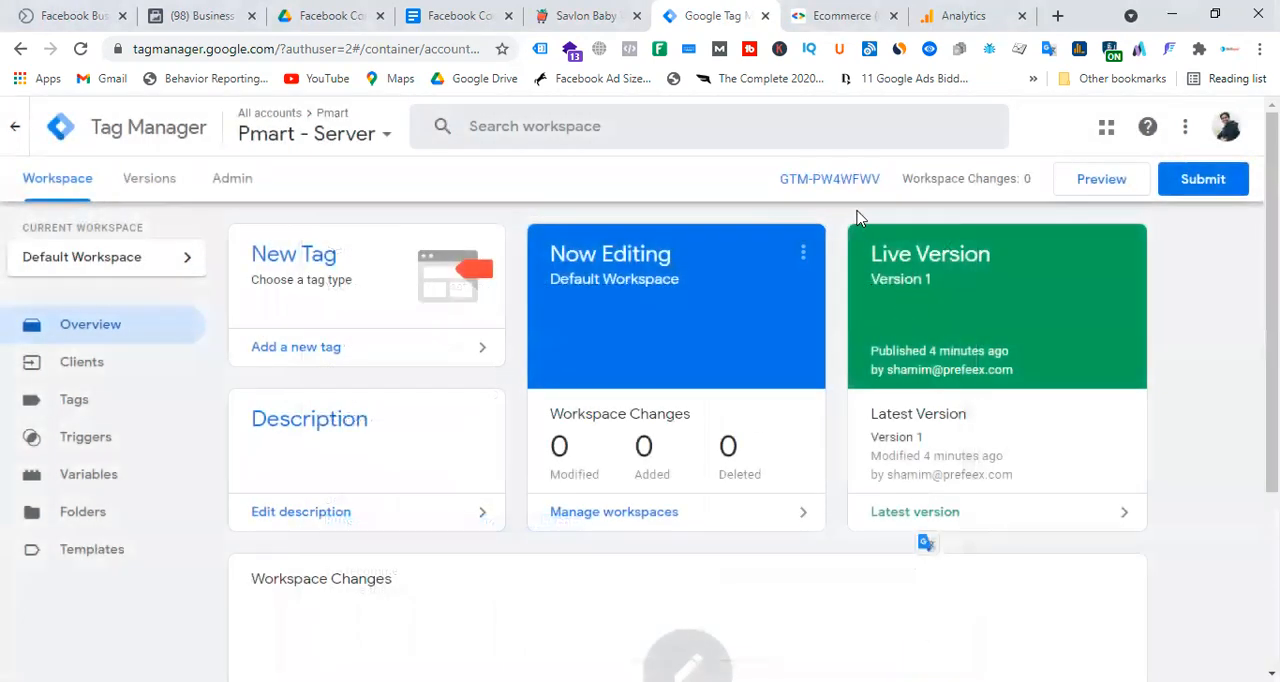
# Check the Pmart - Server container's installation details and its lists of clients and tags.
pyautogui.click(845, 182)
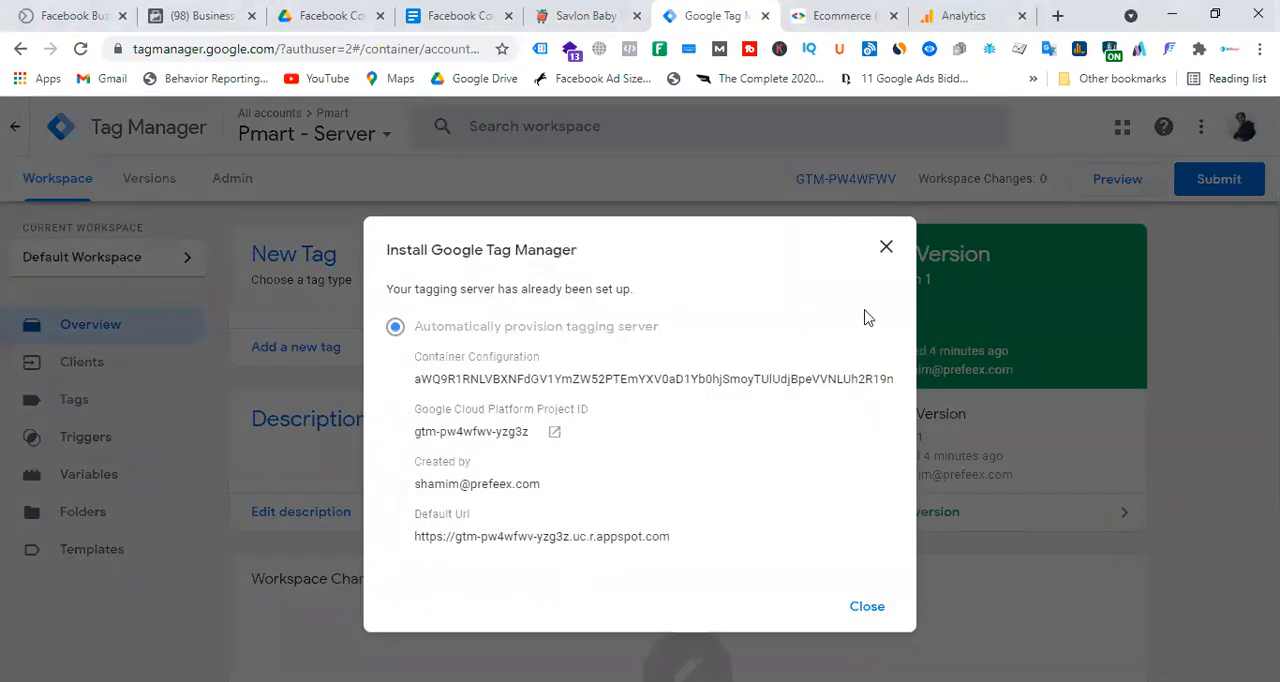
pyautogui.click(868, 610)
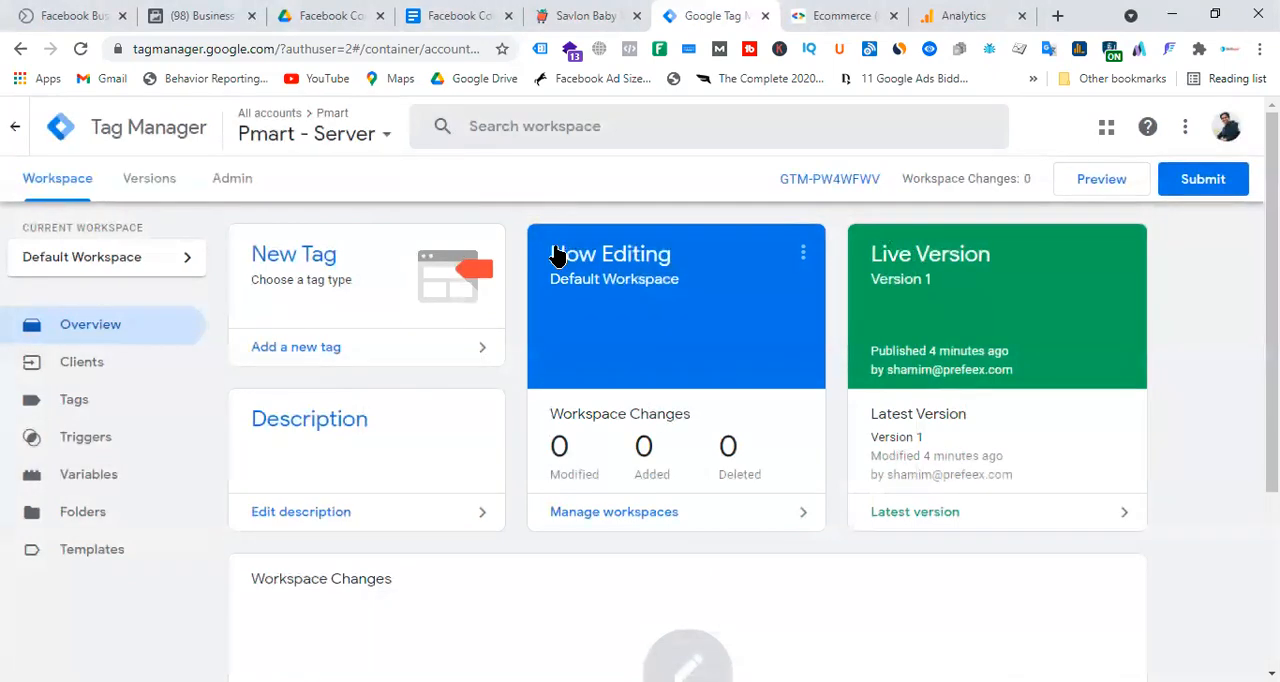
pyautogui.click(100, 363)
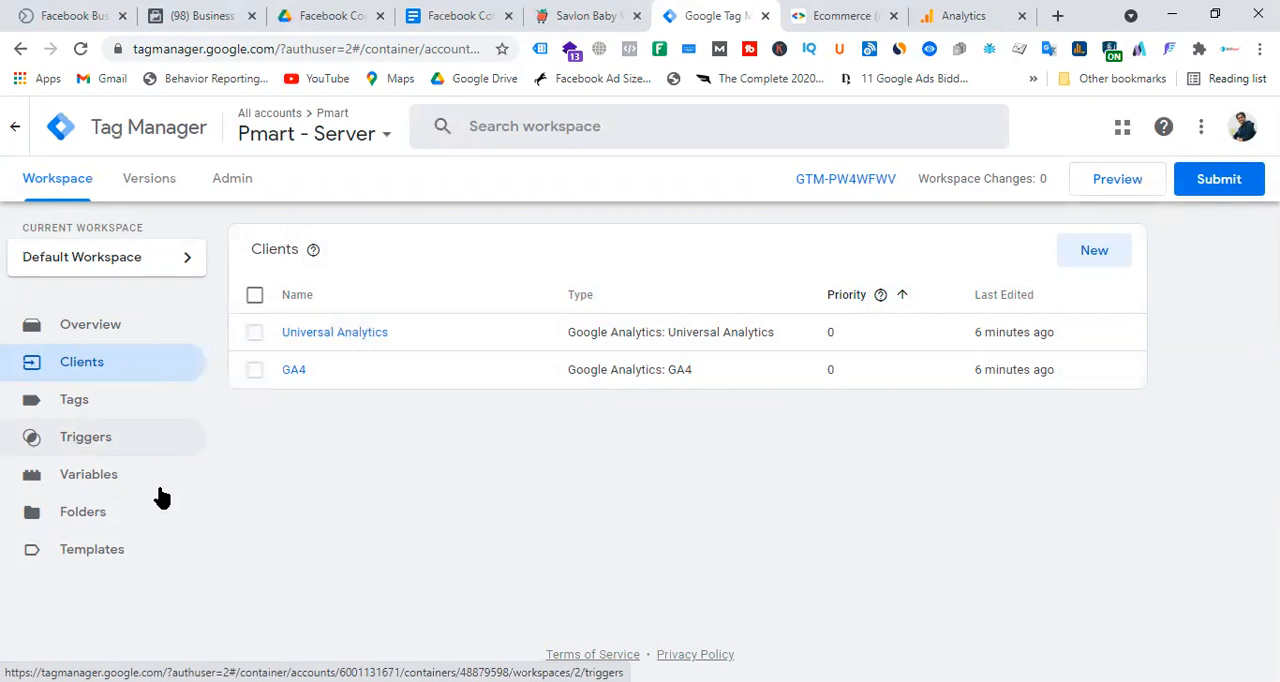
pyautogui.click(82, 410)
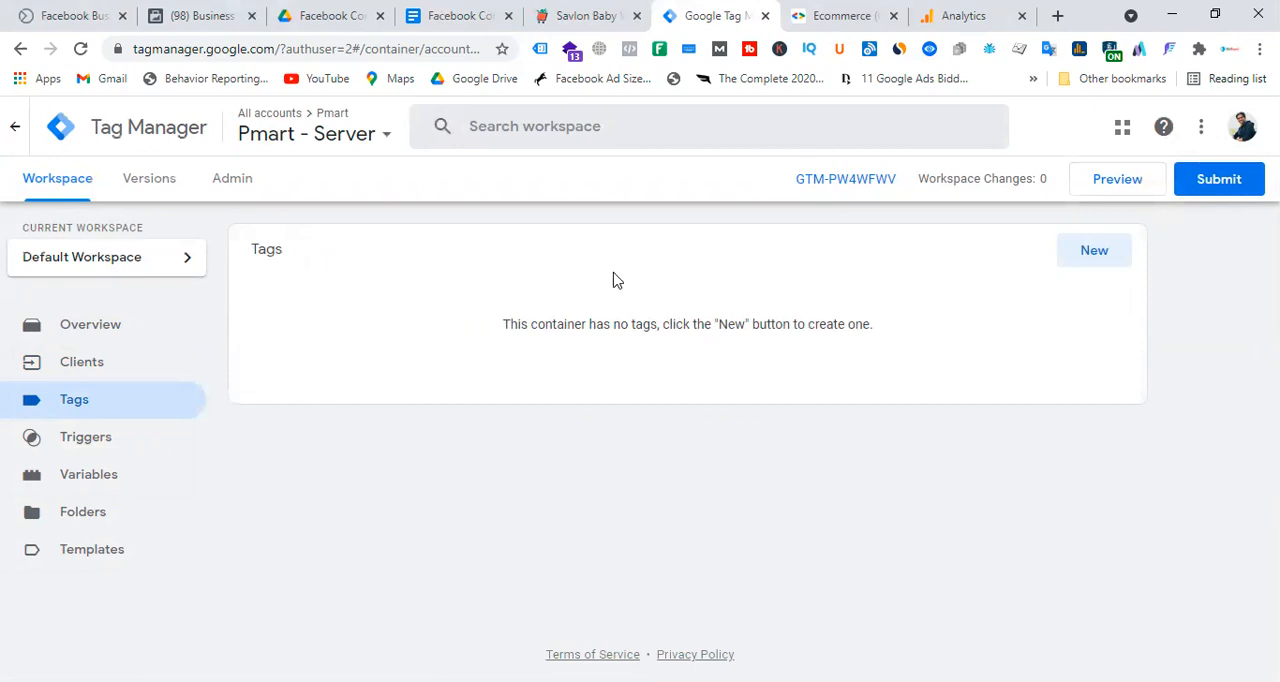
# Open the Pmart New Web - Laravel container in a new browser tab and switch to it.
pyautogui.click(340, 134)
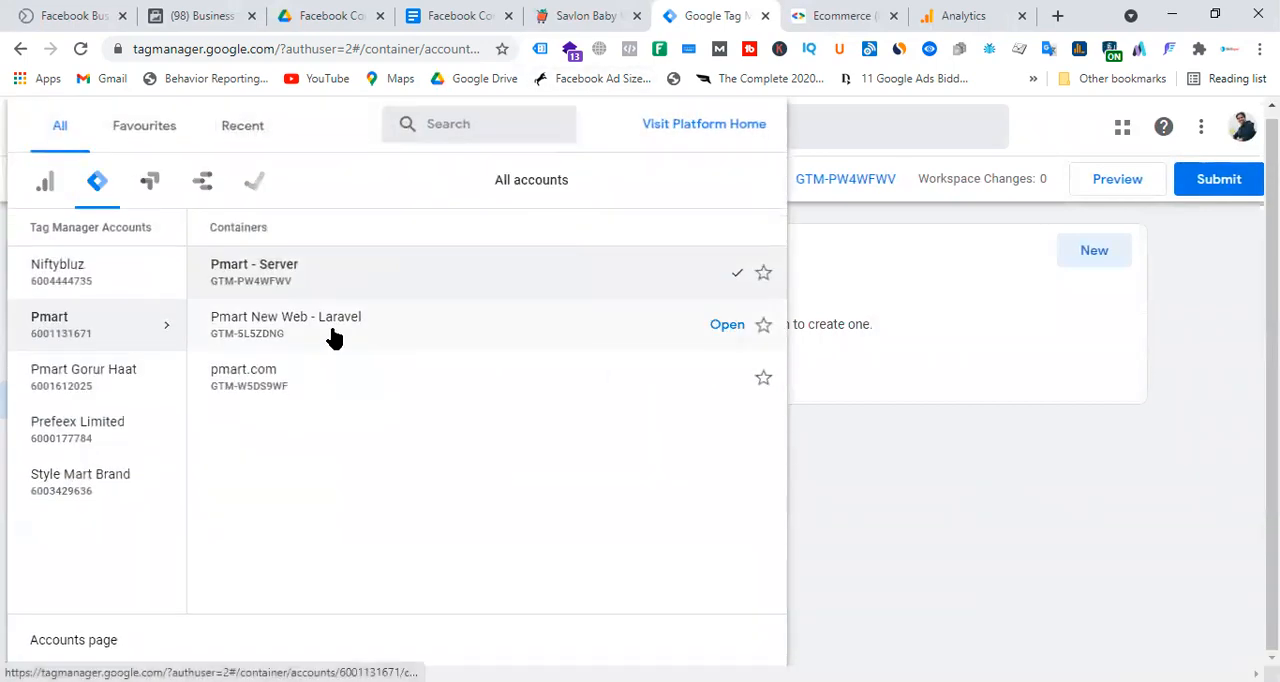
pyautogui.rightClick(717, 331)
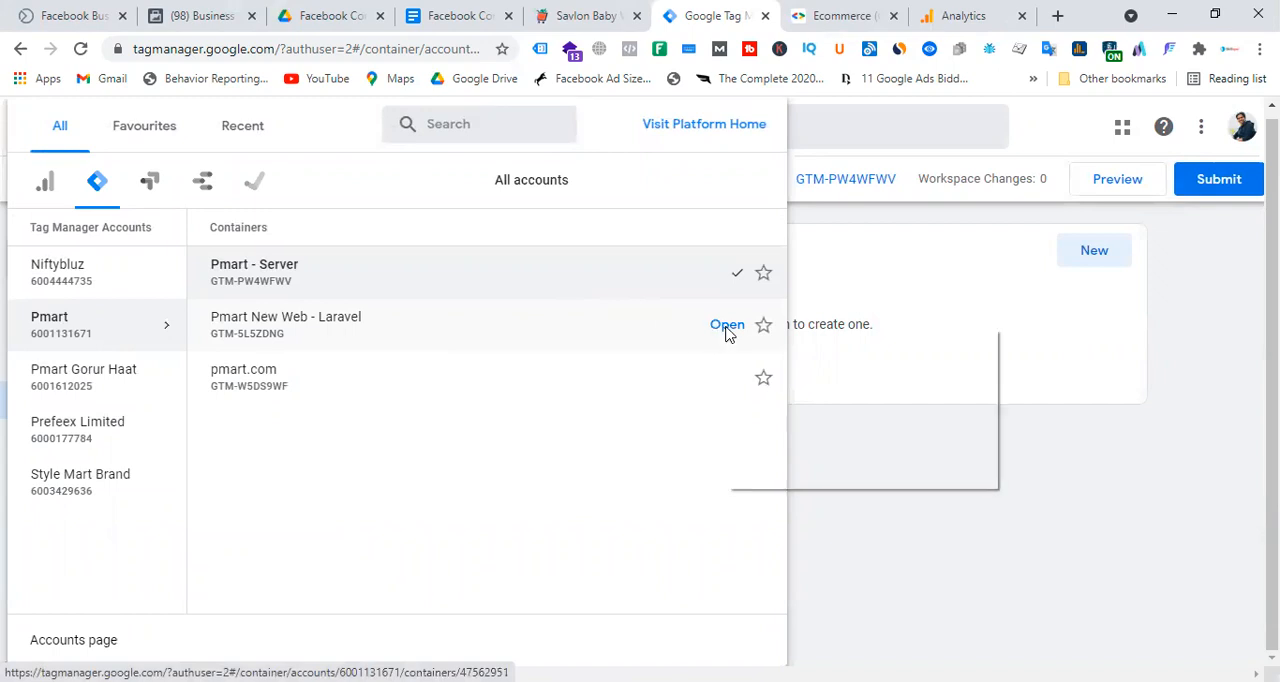
pyautogui.click(745, 340)
pyautogui.click(757, 12)
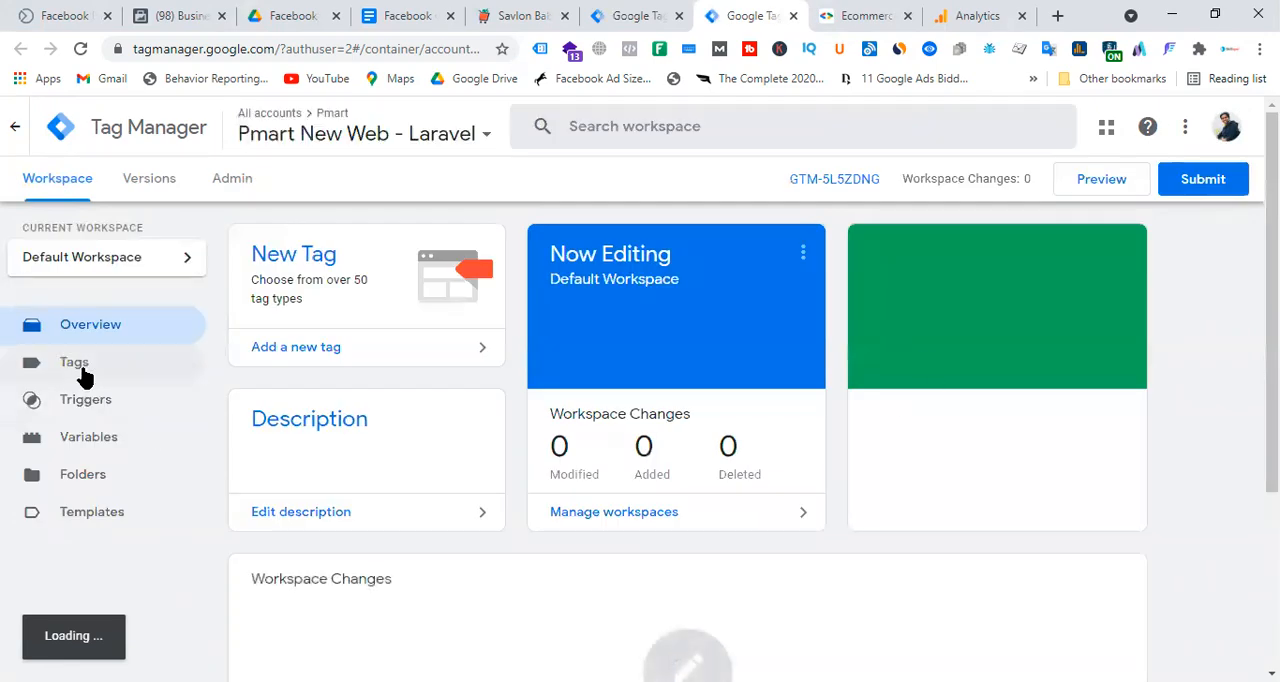
# Open the GA4 - All Pages tag's configuration for editing and add an empty row under Fields to Set.
pyautogui.click(80, 368)
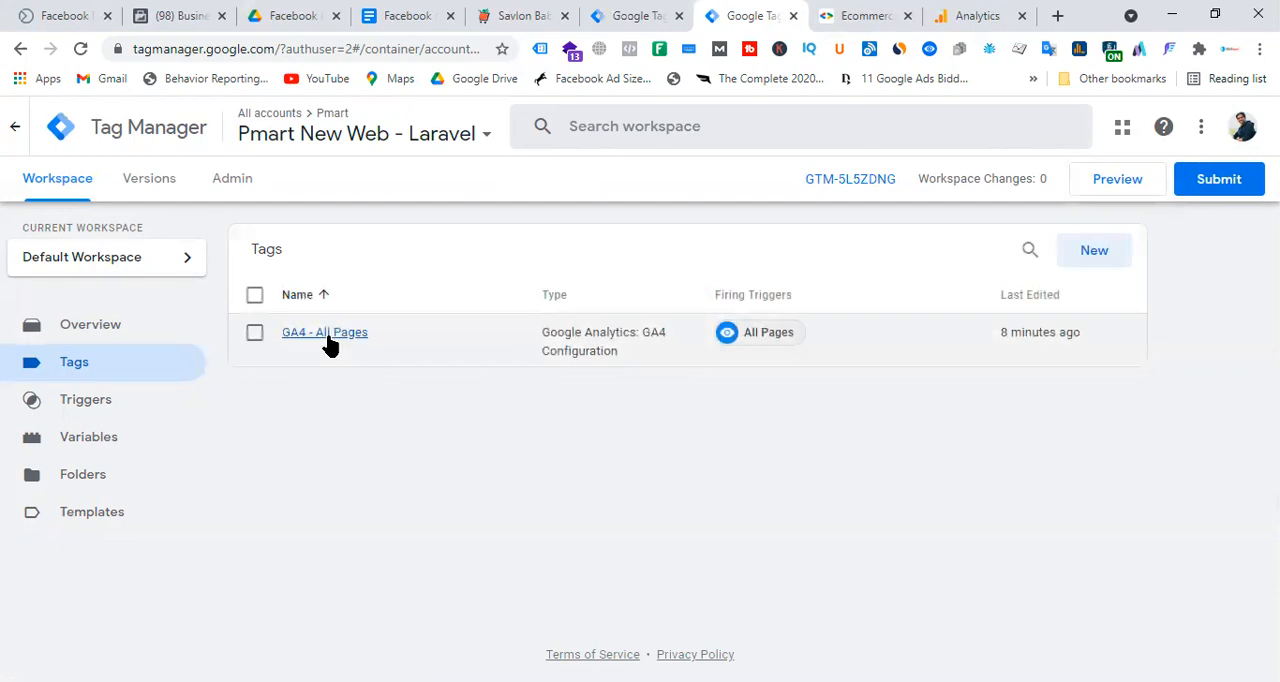
pyautogui.click(330, 340)
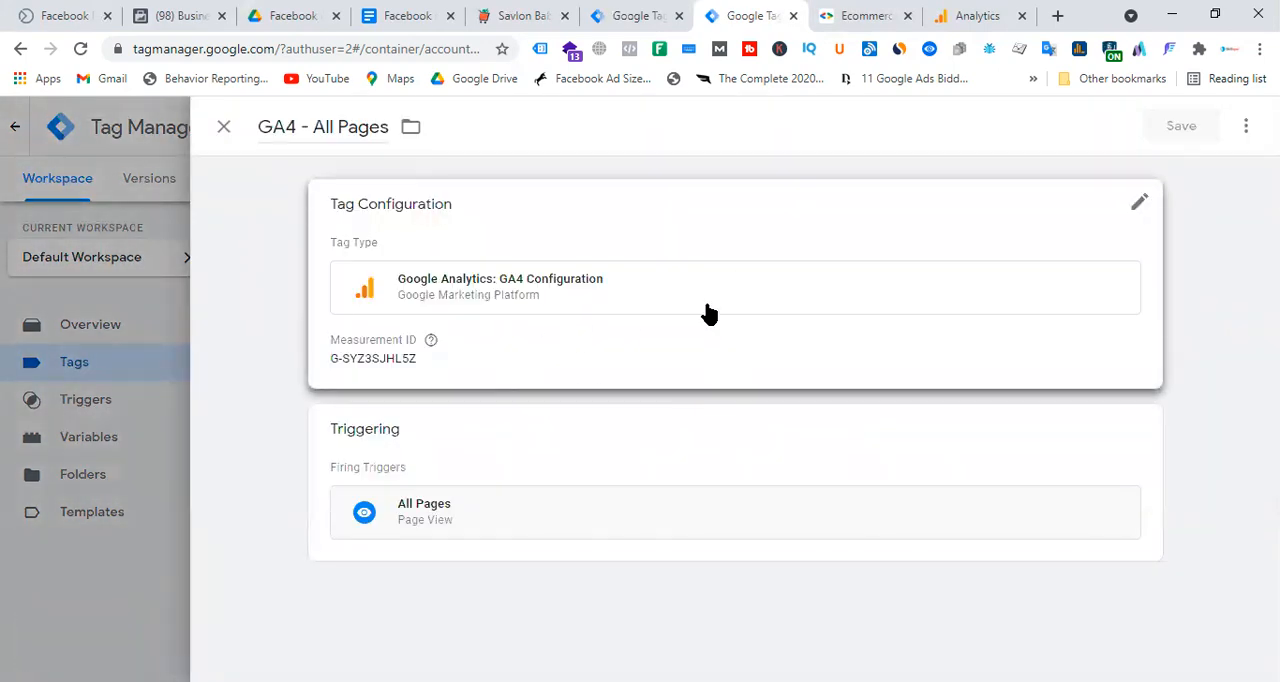
pyautogui.click(707, 314)
pyautogui.scroll(-2, 746, 351)
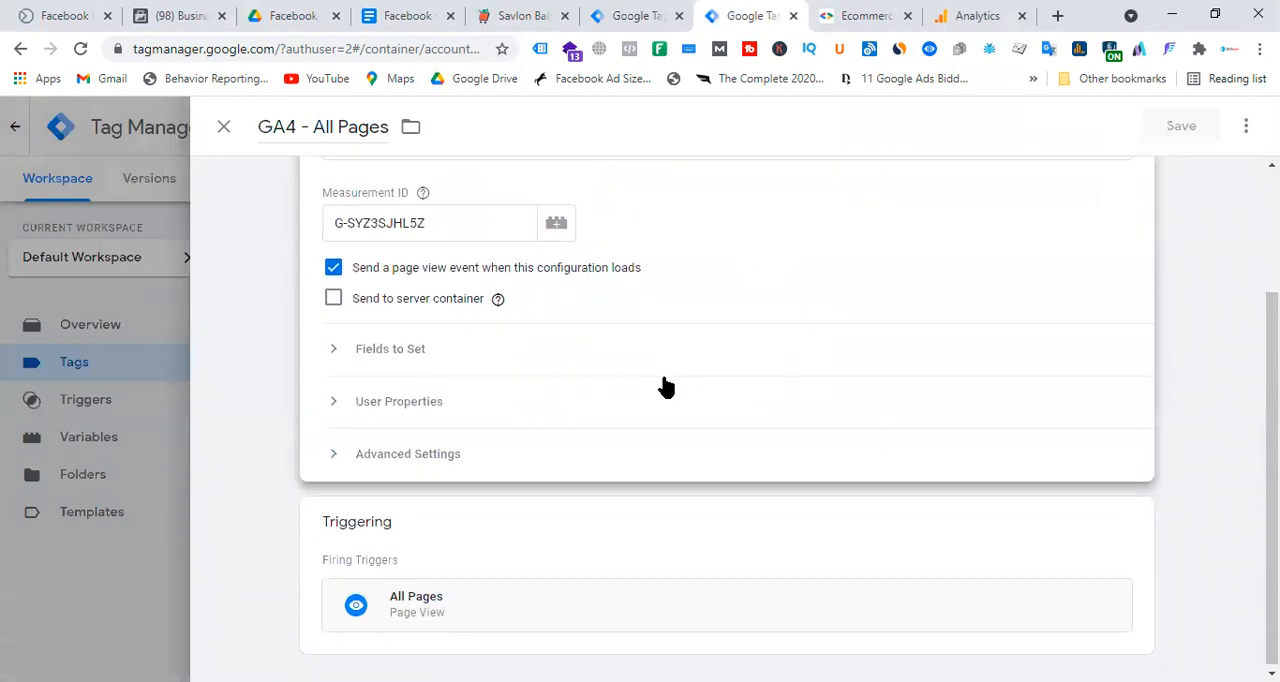
pyautogui.click(386, 352)
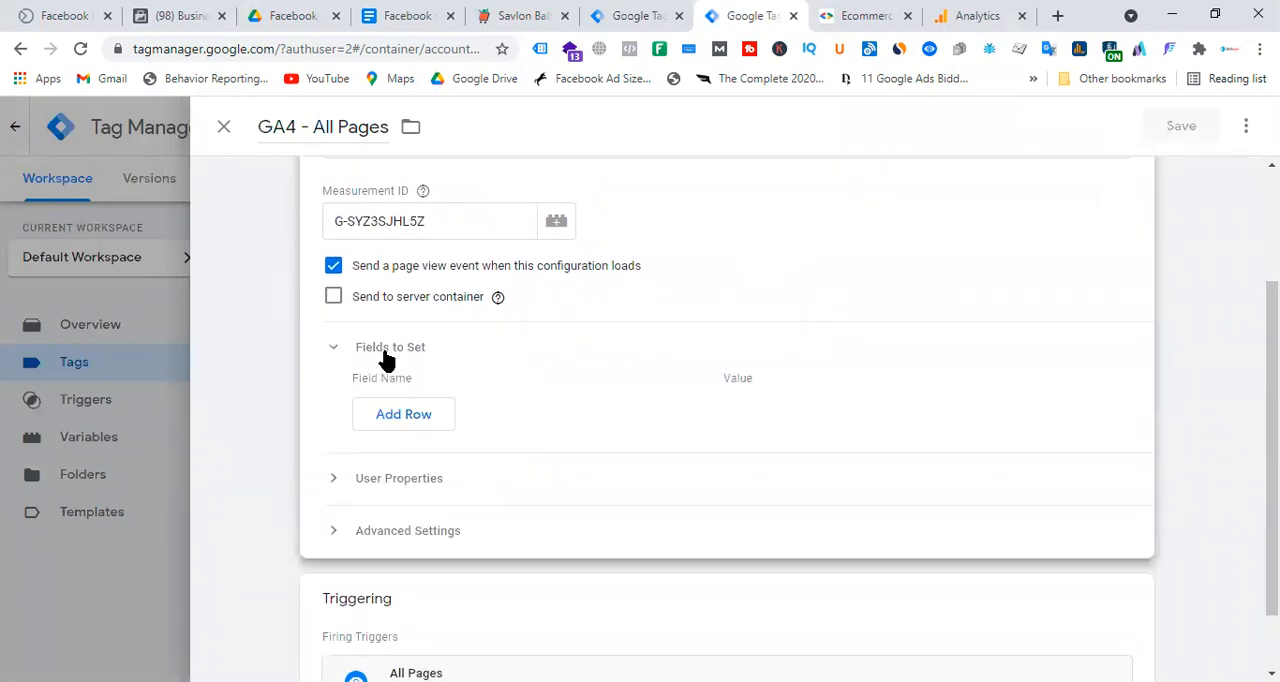
pyautogui.click(424, 417)
pyautogui.click(463, 405)
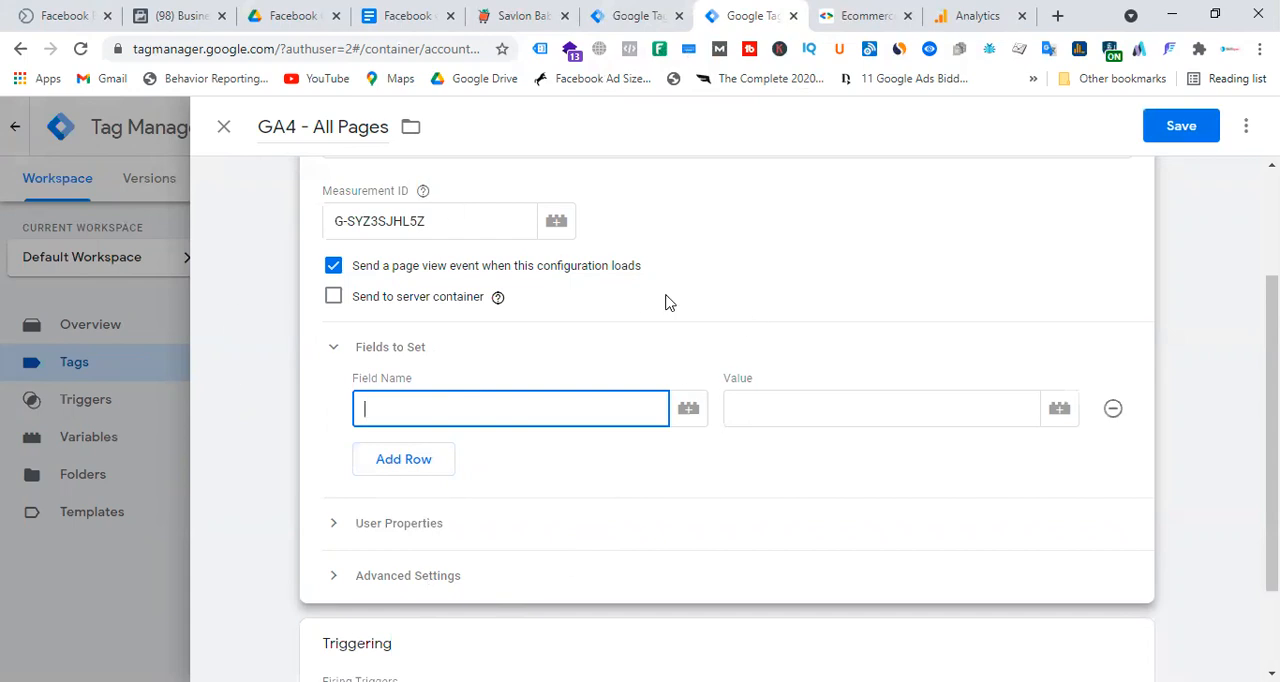
# Switch to the Pmart - Server container and check its list of clients.
pyautogui.click(650, 15)
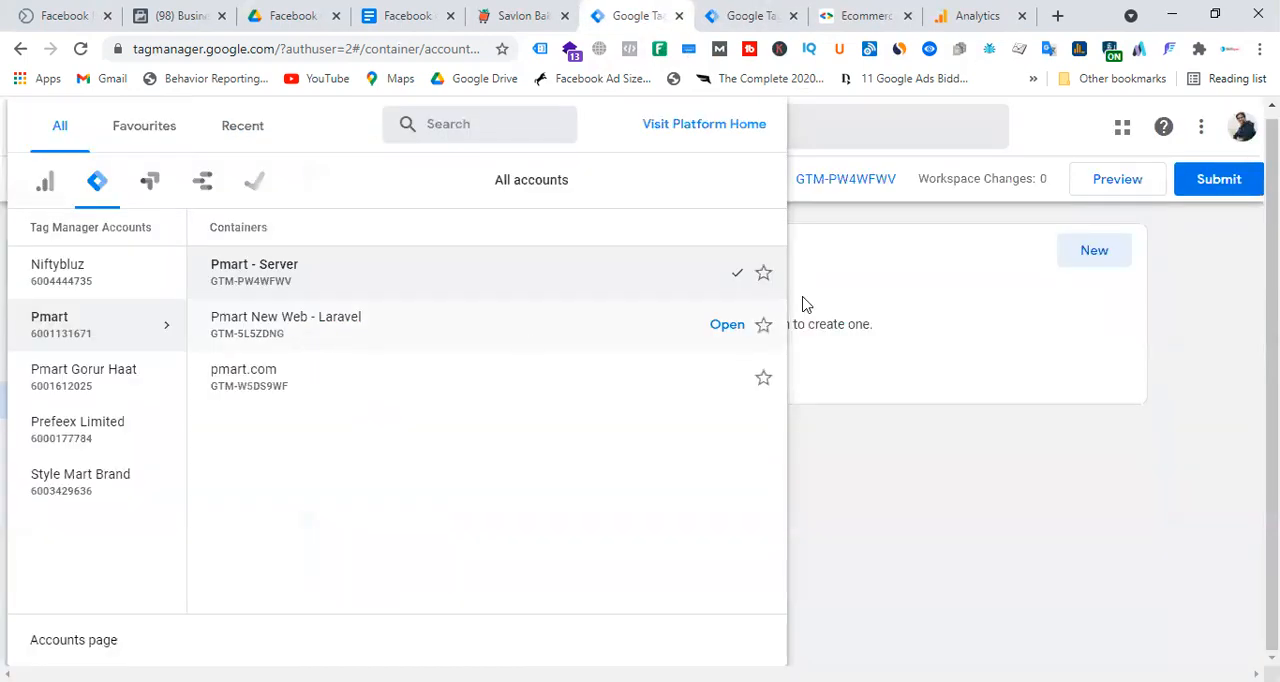
pyautogui.click(955, 272)
pyautogui.click(103, 372)
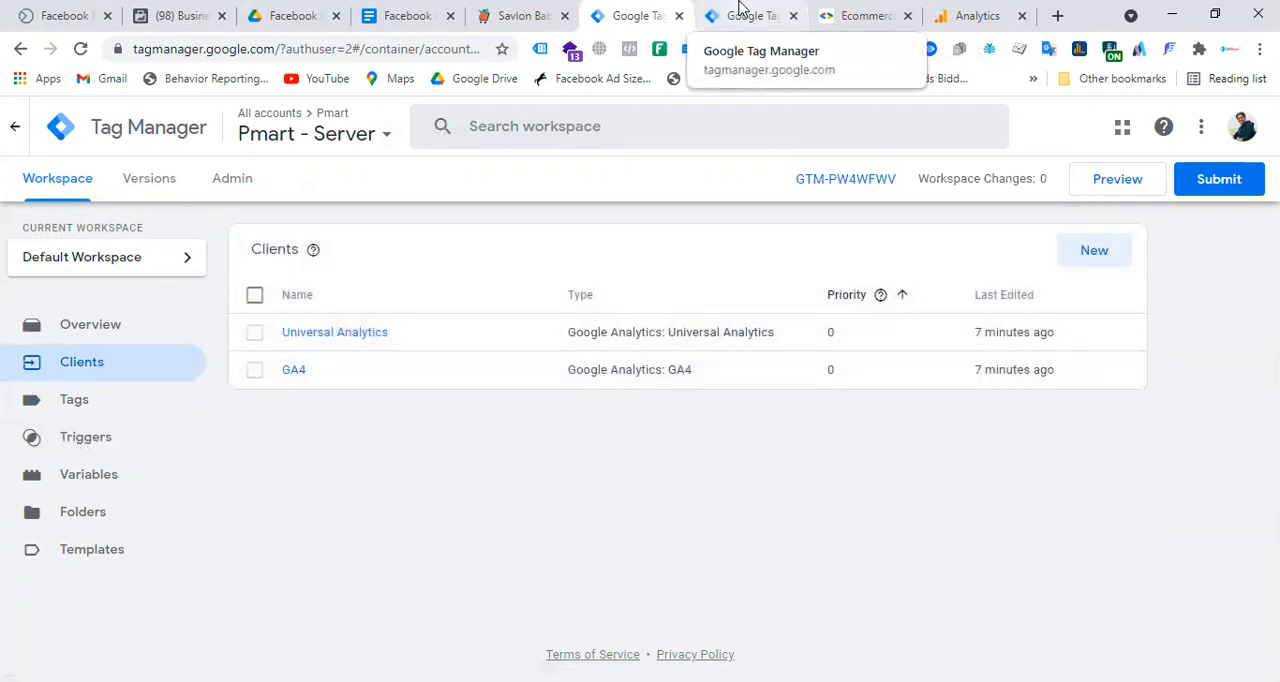
# Copy the field name transport_url from Step-01 of the Facebook Conversion API setup guide in Google Docs.
pyautogui.click(410, 15)
pyautogui.scroll(-15, 717, 383)
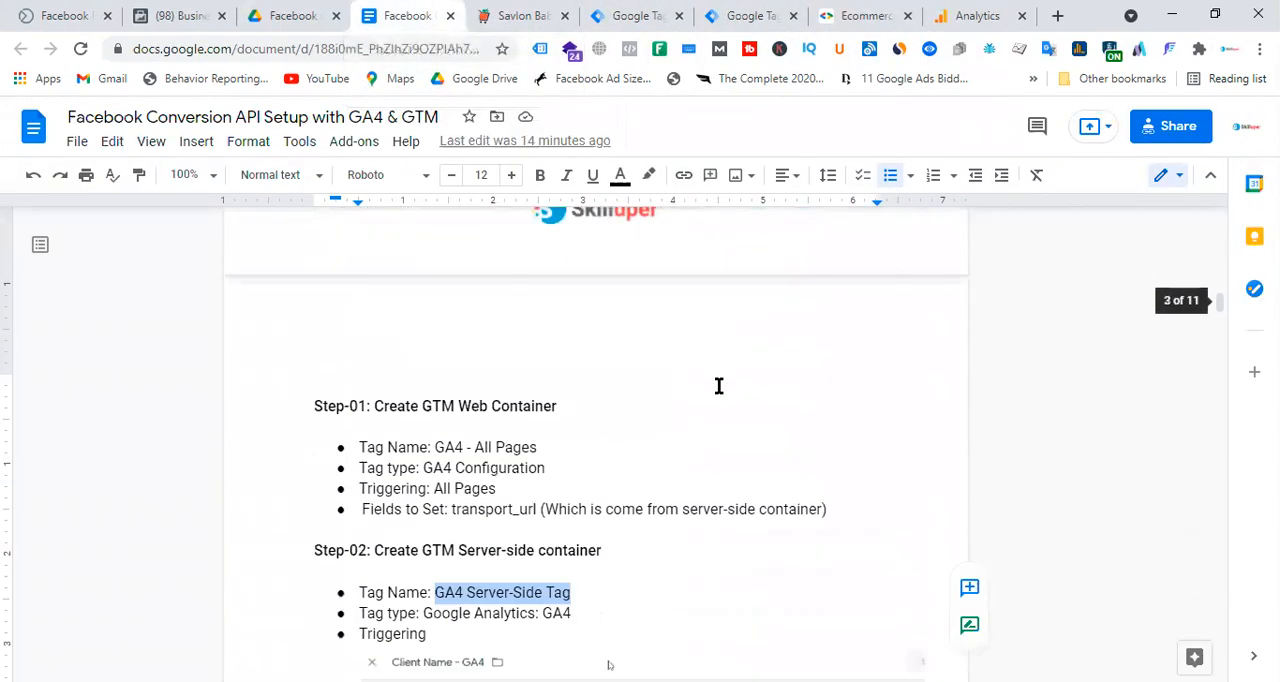
pyautogui.scroll(2, 535, 405)
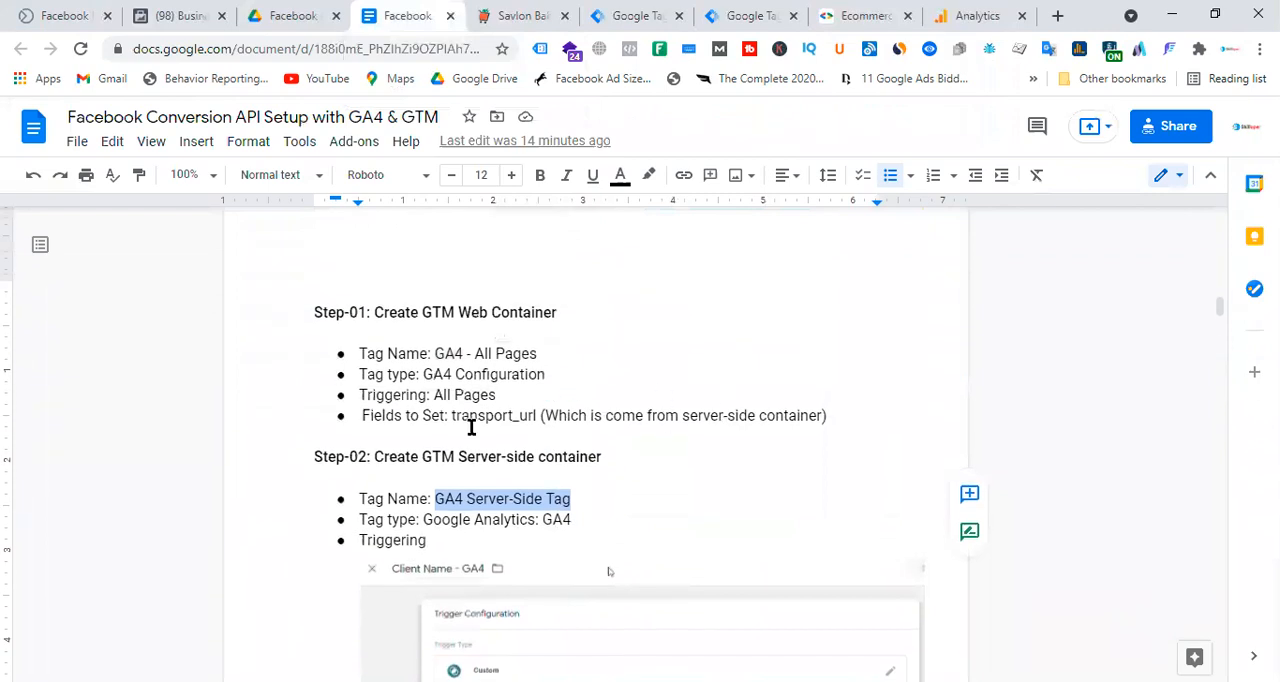
pyautogui.moveTo(452, 415); pyautogui.dragTo(537, 415)
pyautogui.rightClick(537, 415)
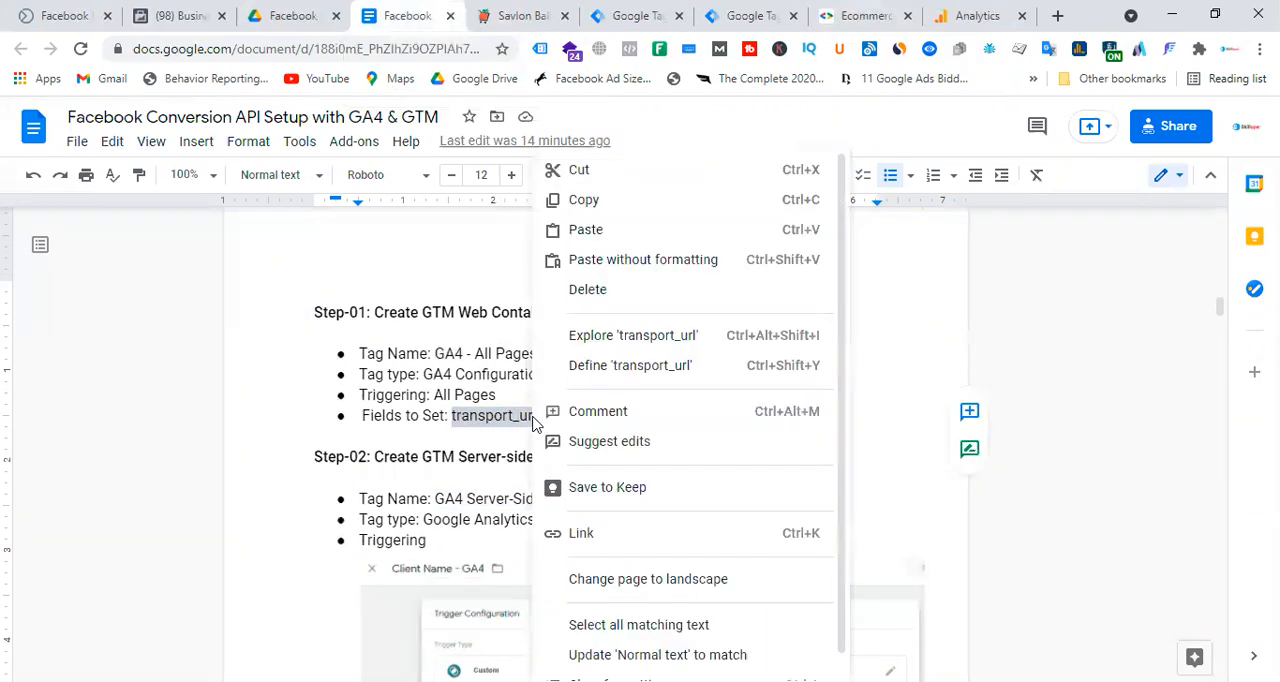
pyautogui.click(588, 200)
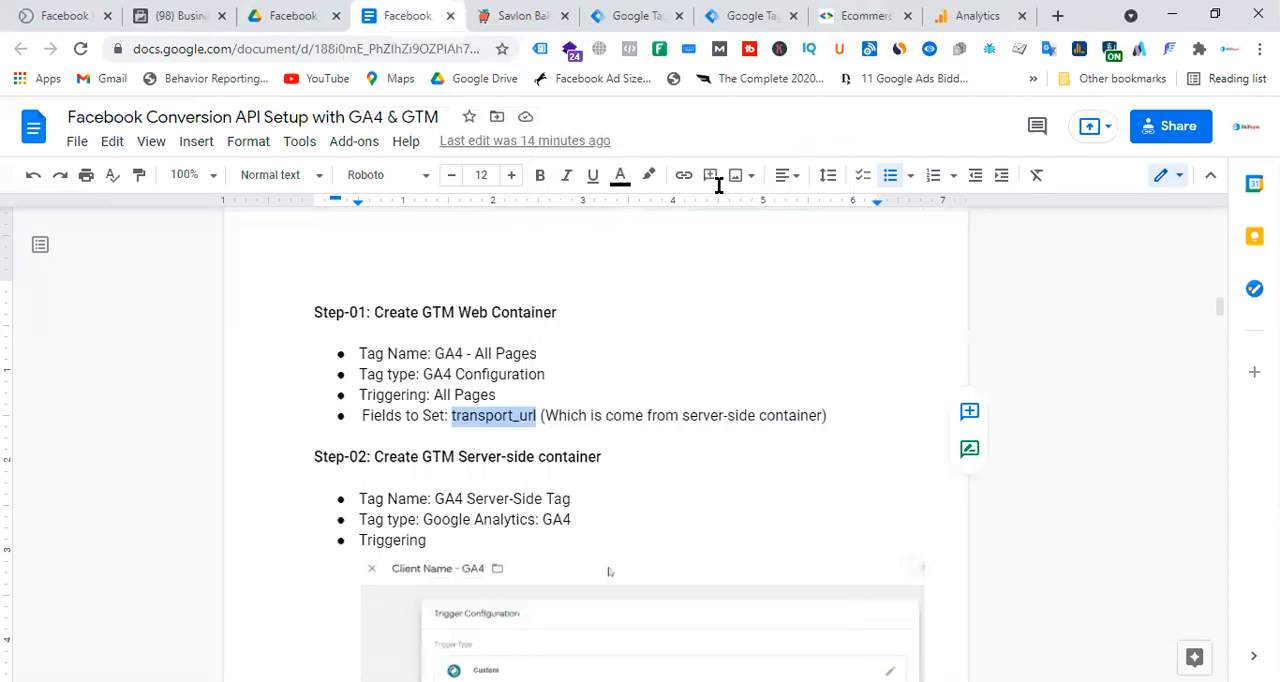
# Return to the Pmart New Web - Laravel container and close the GA4 - All Pages tag without saving.
pyautogui.click(650, 15)
pyautogui.click(758, 17)
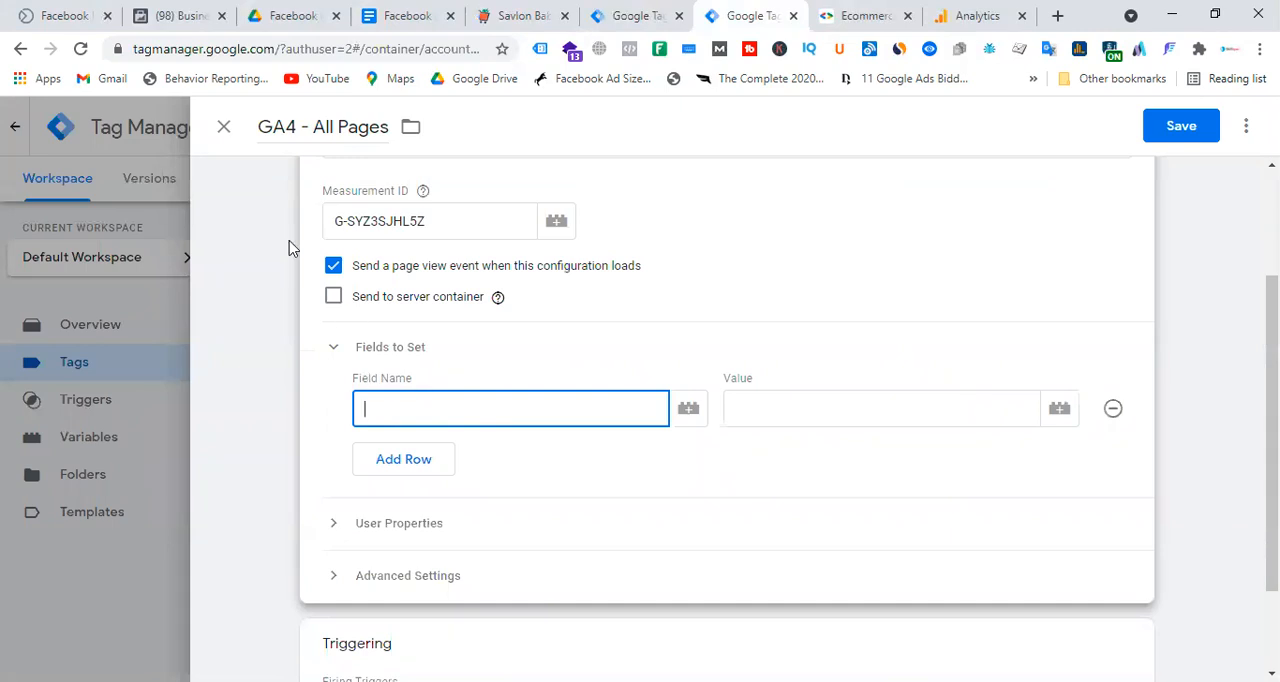
pyautogui.click(224, 127)
pyautogui.click(865, 331)
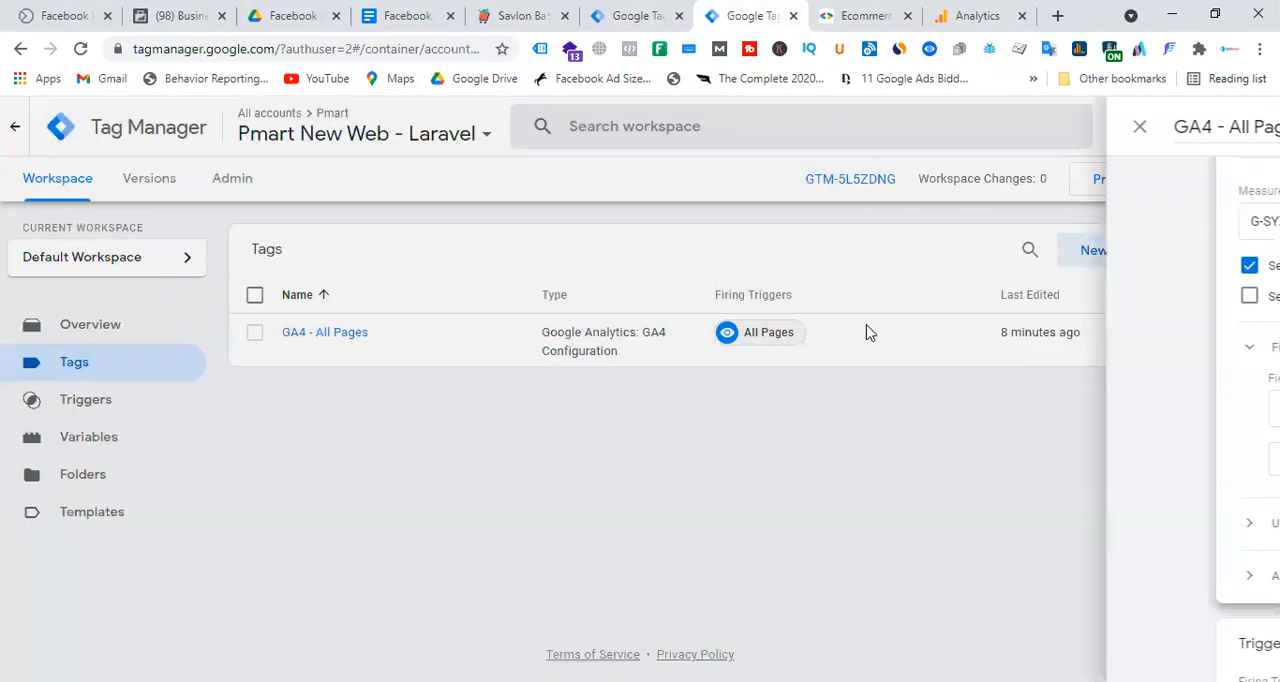
# Reopen the GA4 - All Pages tag for editing and add a Fields to Set row with the field name transport_url.
pyautogui.click(352, 336)
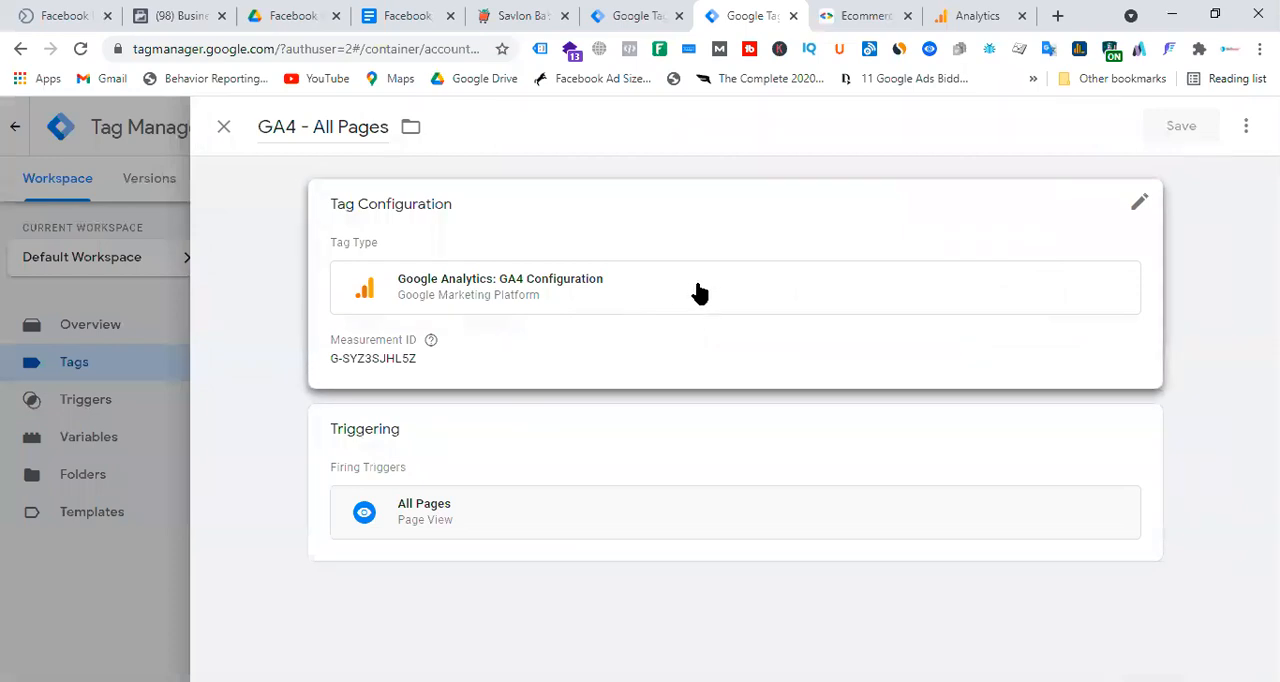
pyautogui.click(698, 292)
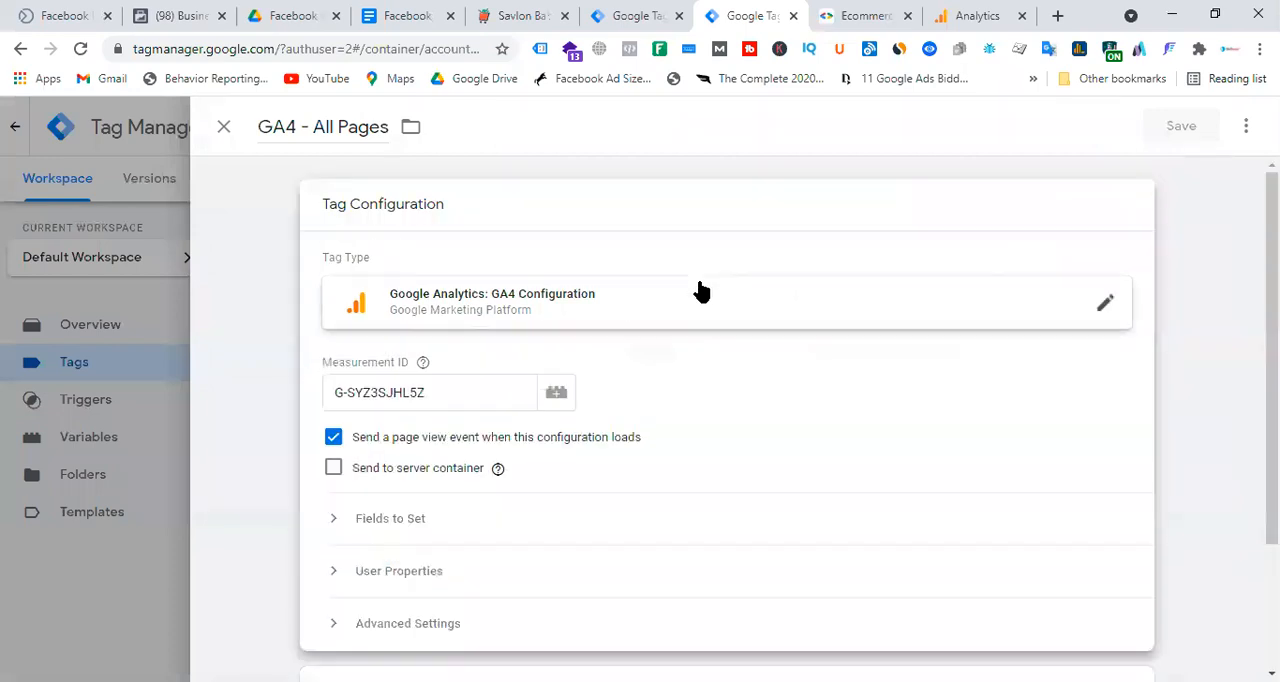
pyautogui.scroll(-2, 711, 340)
pyautogui.click(396, 352)
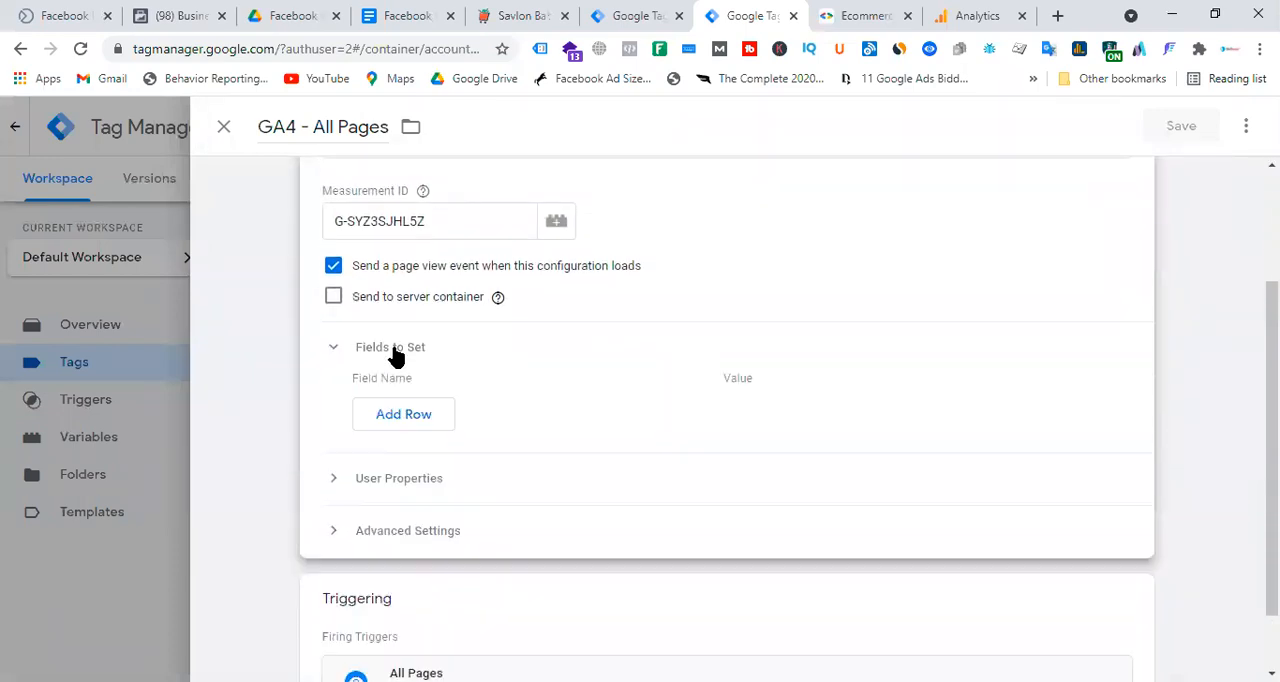
pyautogui.click(420, 425)
pyautogui.click(428, 412)
pyautogui.hotkey('ctrl', 'v')
# Copy the tagging server's default URL from the Pmart - Server container's installation details.
pyautogui.click(630, 15)
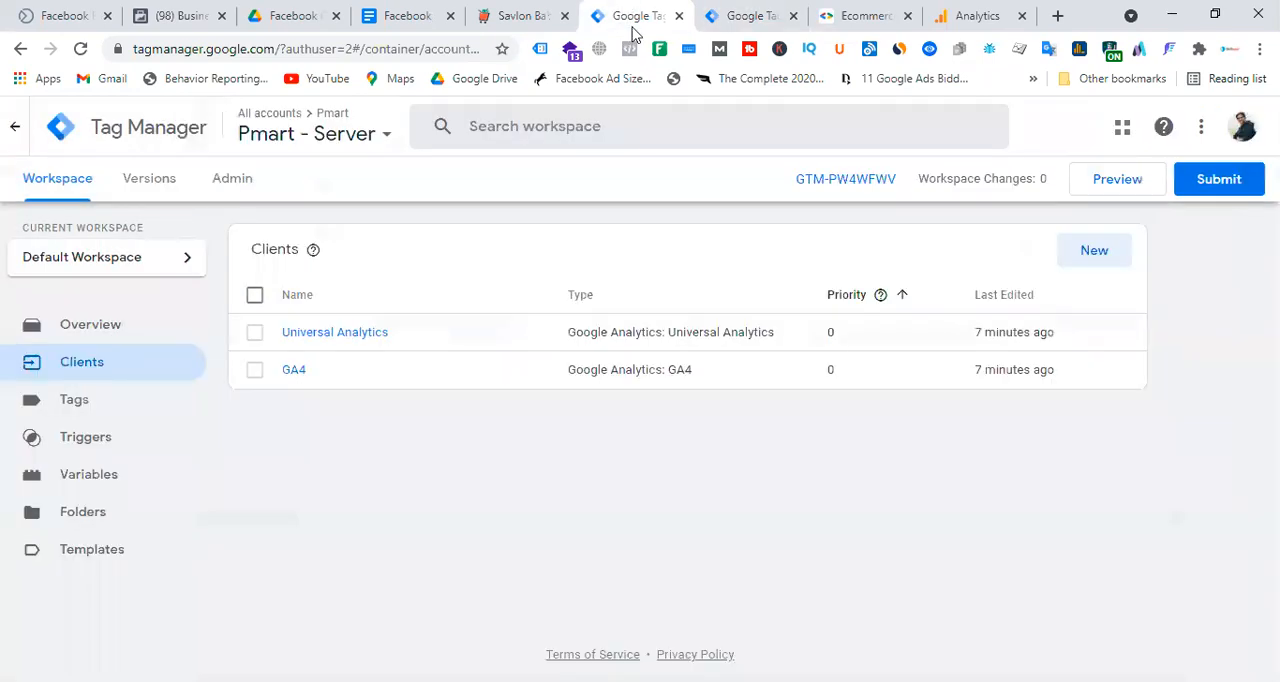
pyautogui.click(868, 180)
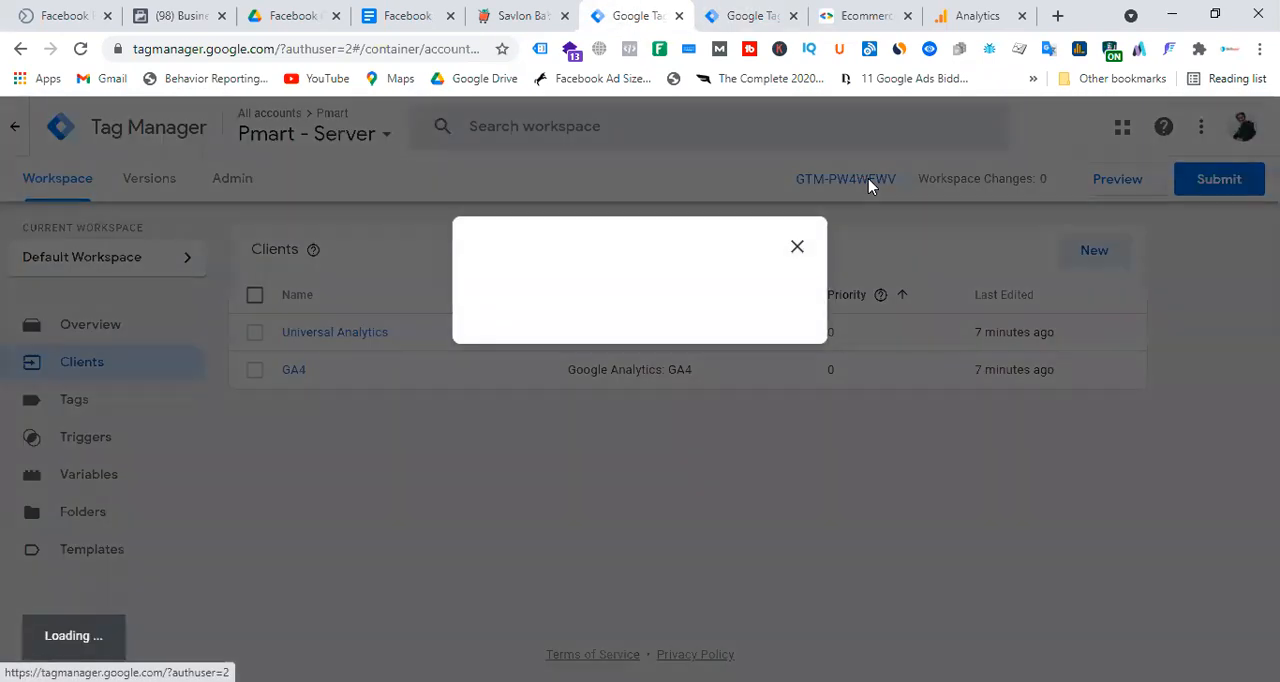
pyautogui.click(886, 247)
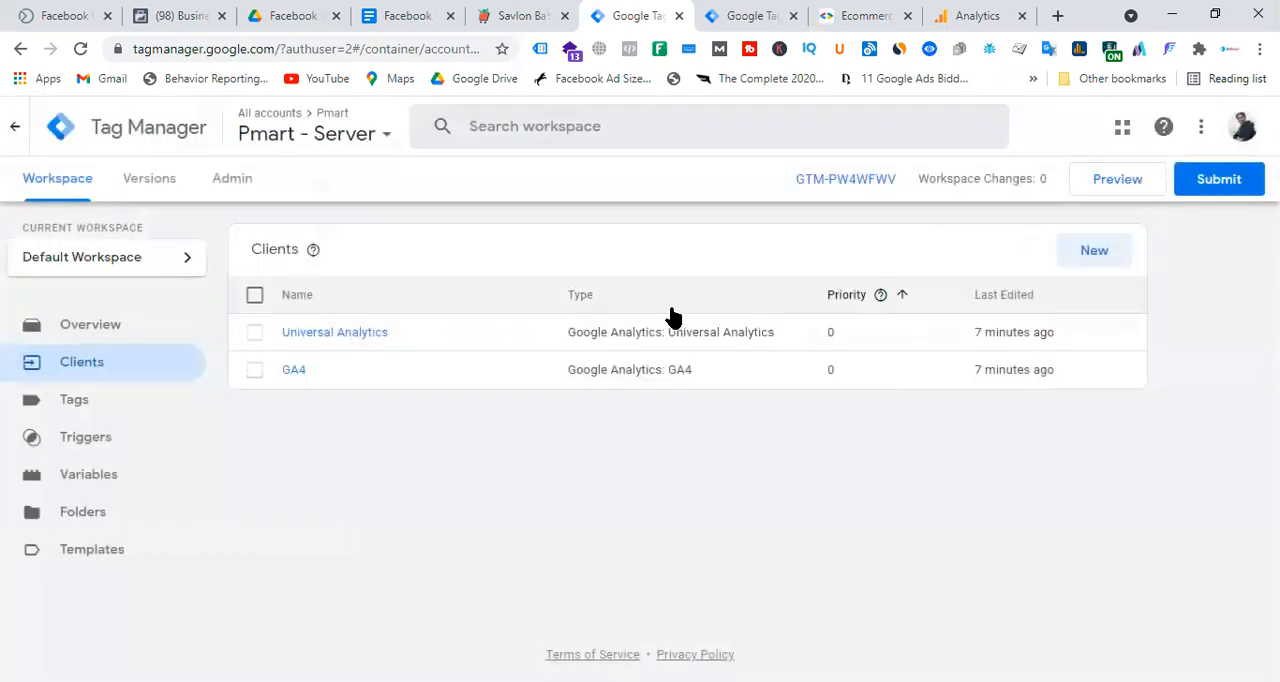
pyautogui.click(103, 326)
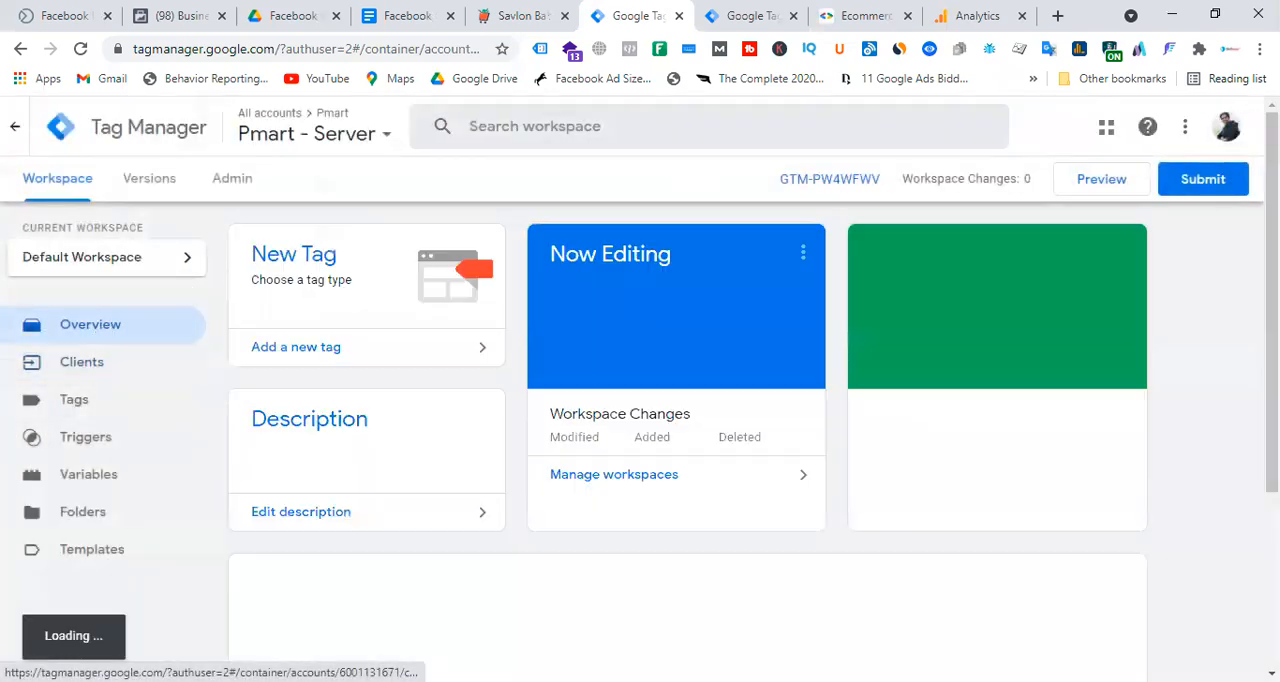
pyautogui.click(831, 182)
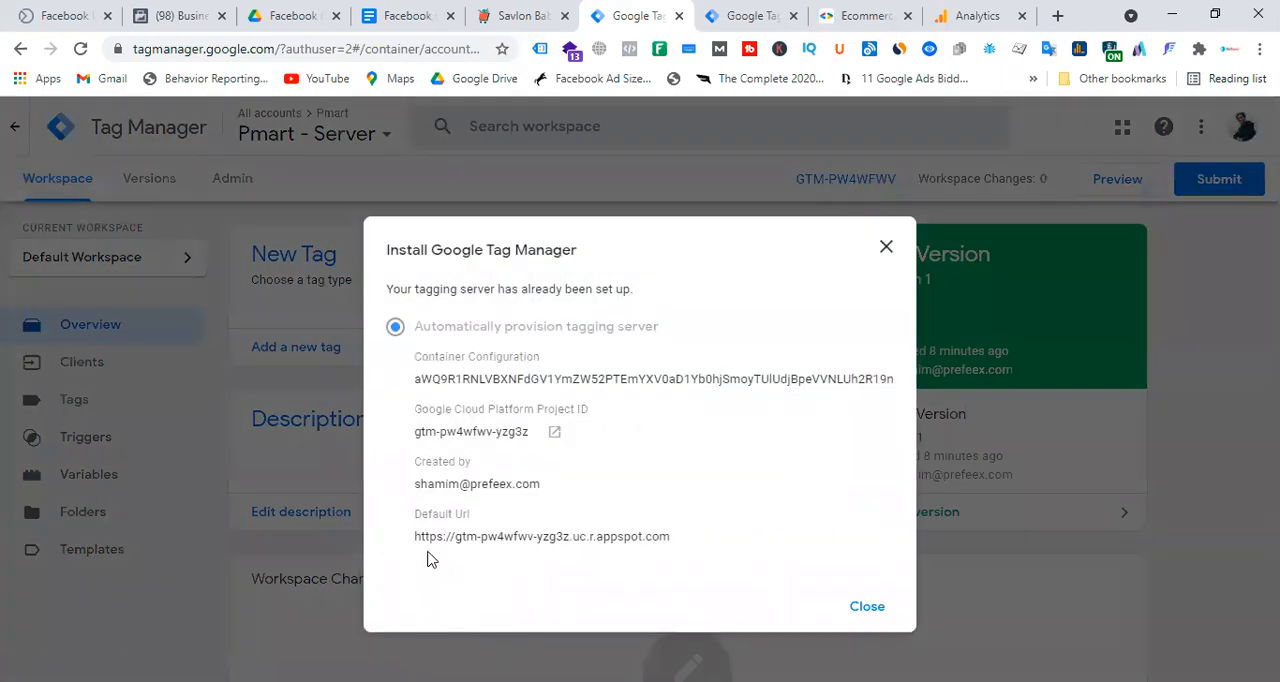
pyautogui.moveTo(412, 545); pyautogui.dragTo(677, 546)
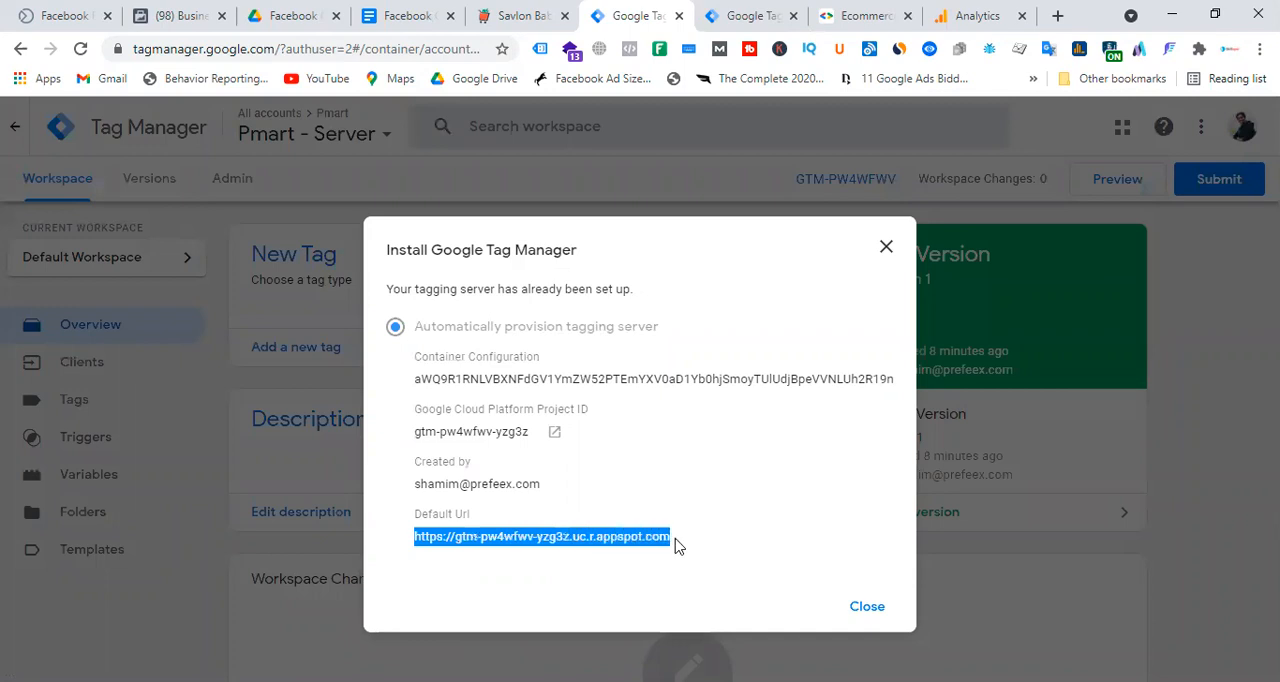
pyautogui.rightClick(612, 545)
pyautogui.click(670, 382)
pyautogui.click(772, 10)
pyautogui.click(773, 403)
pyautogui.hotkey('ctrl', 'v')
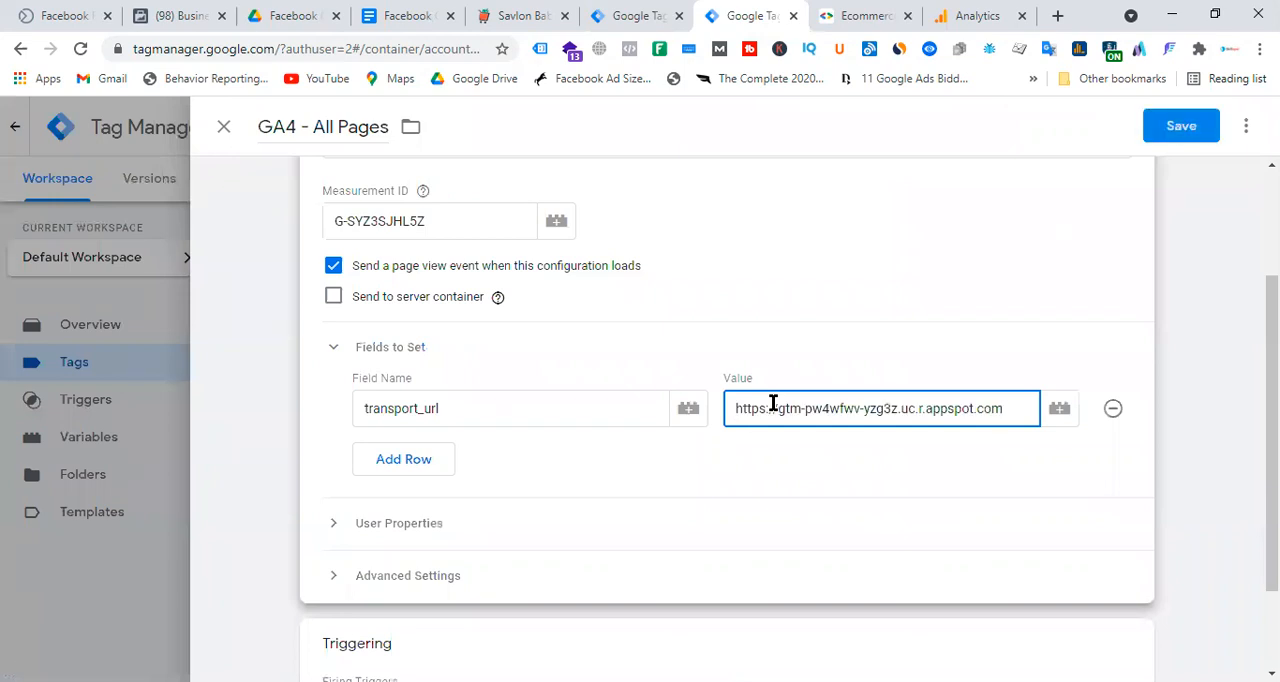
pyautogui.click(1182, 126)
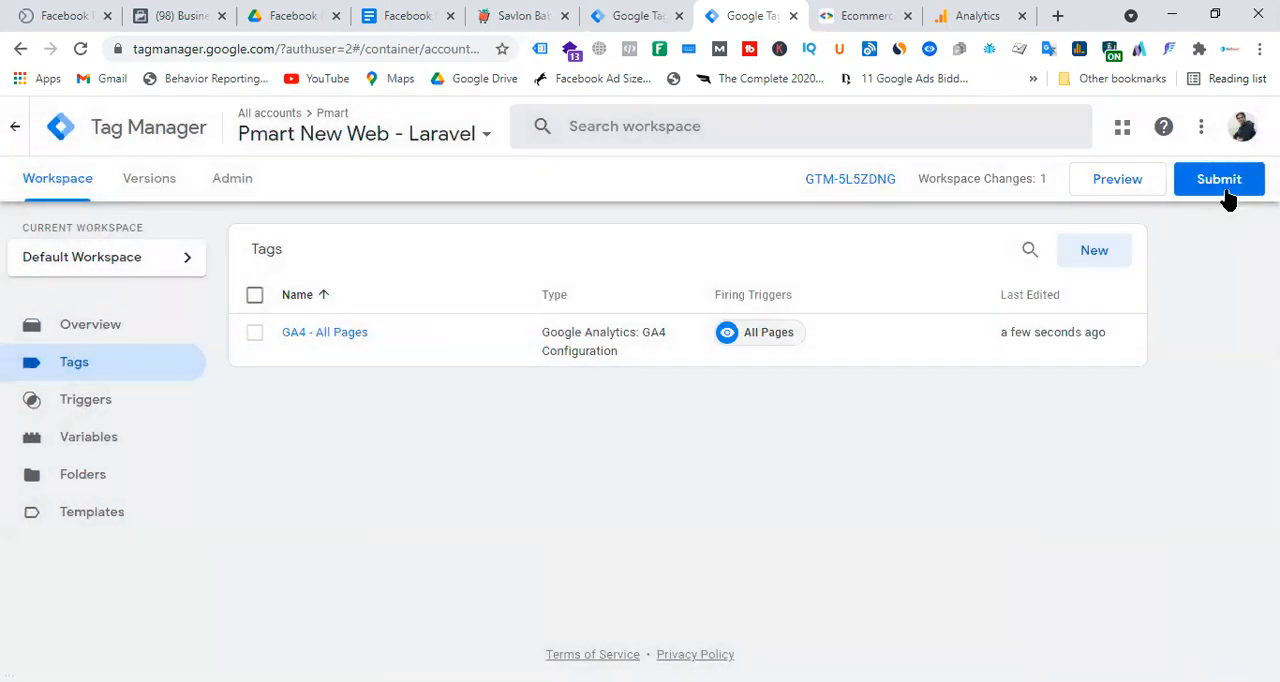
# Publish the Pmart New Web - Laravel changes without a version name or description, and return to the workspace.
pyautogui.click(1227, 190)
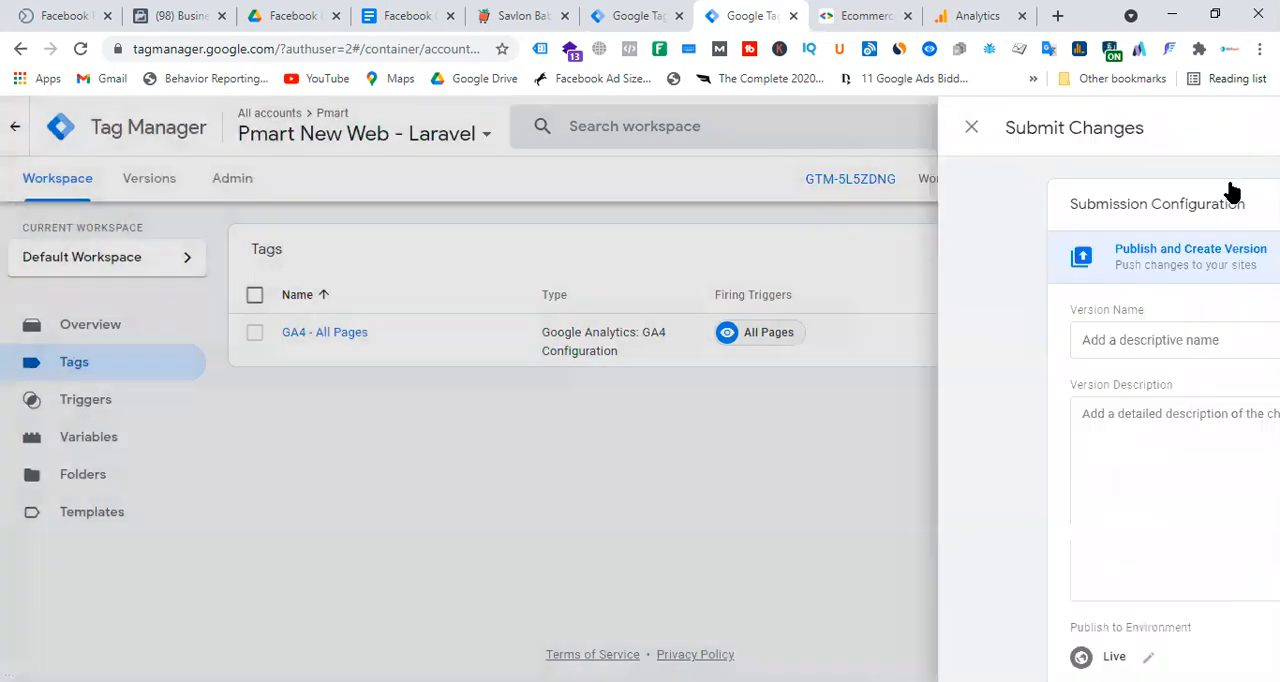
pyautogui.click(1222, 132)
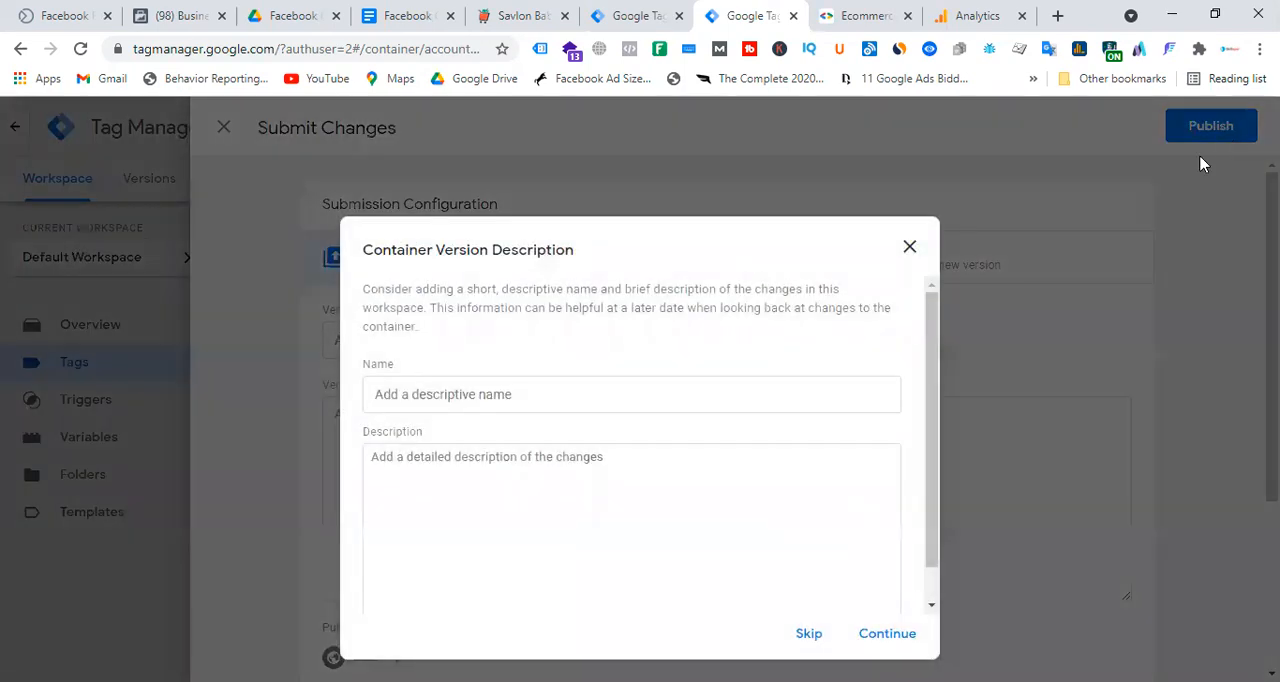
pyautogui.click(880, 636)
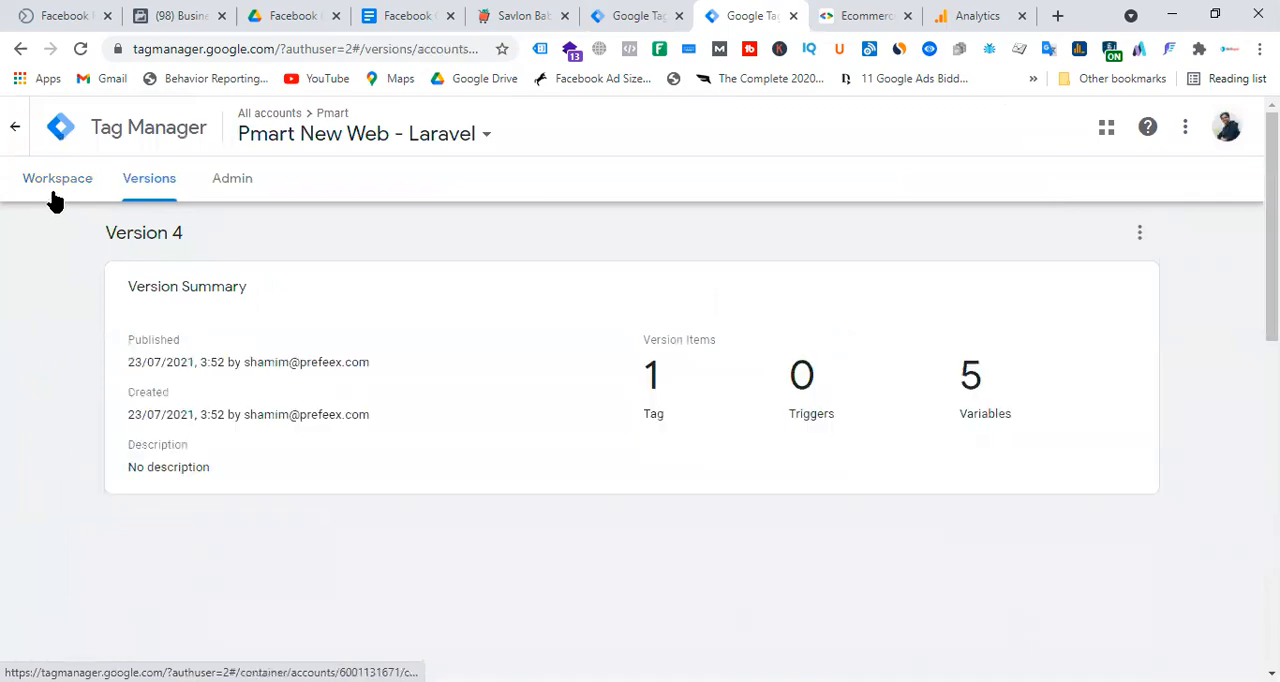
pyautogui.click(57, 192)
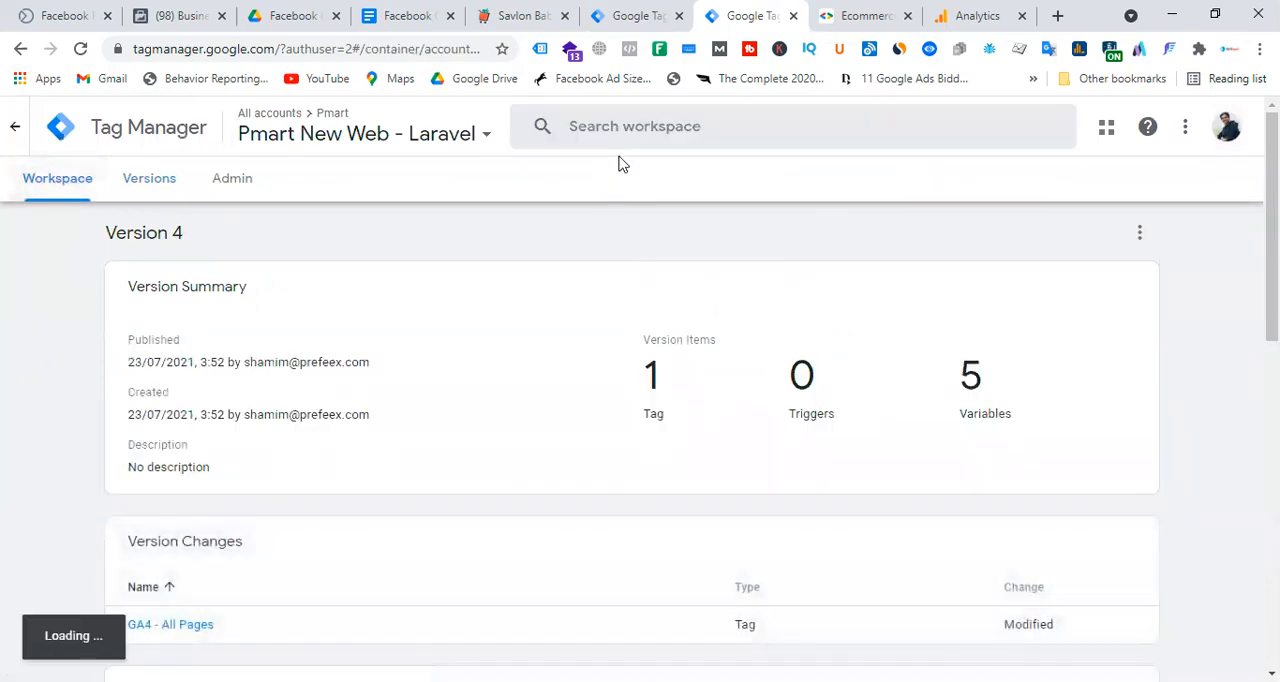
# Close the Pmart - Server container's installation details and start a new tag in that container.
pyautogui.click(635, 15)
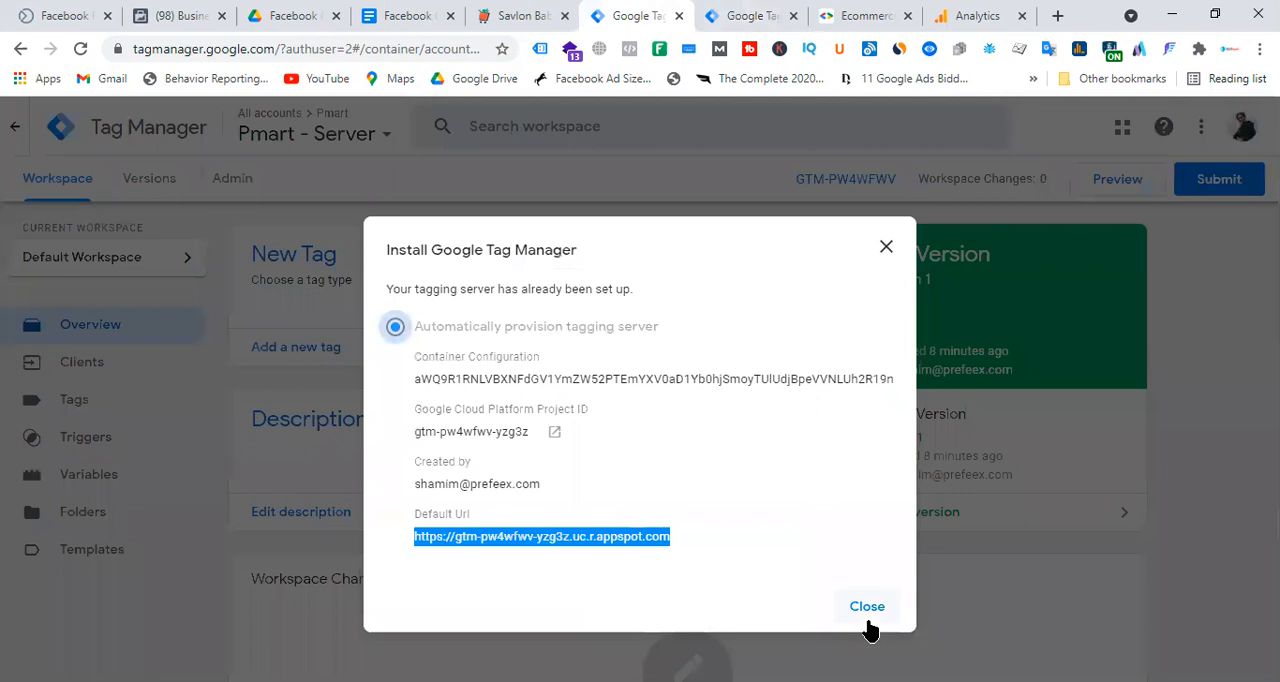
pyautogui.click(867, 624)
pyautogui.click(97, 403)
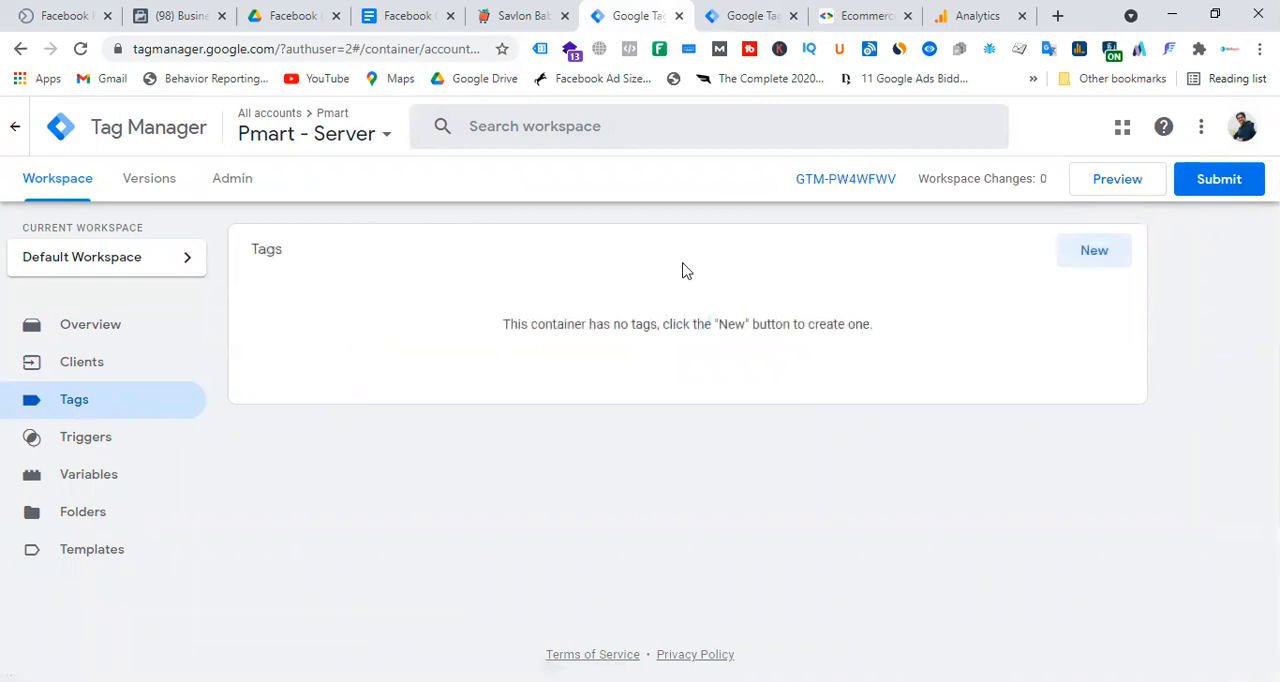
pyautogui.click(1094, 252)
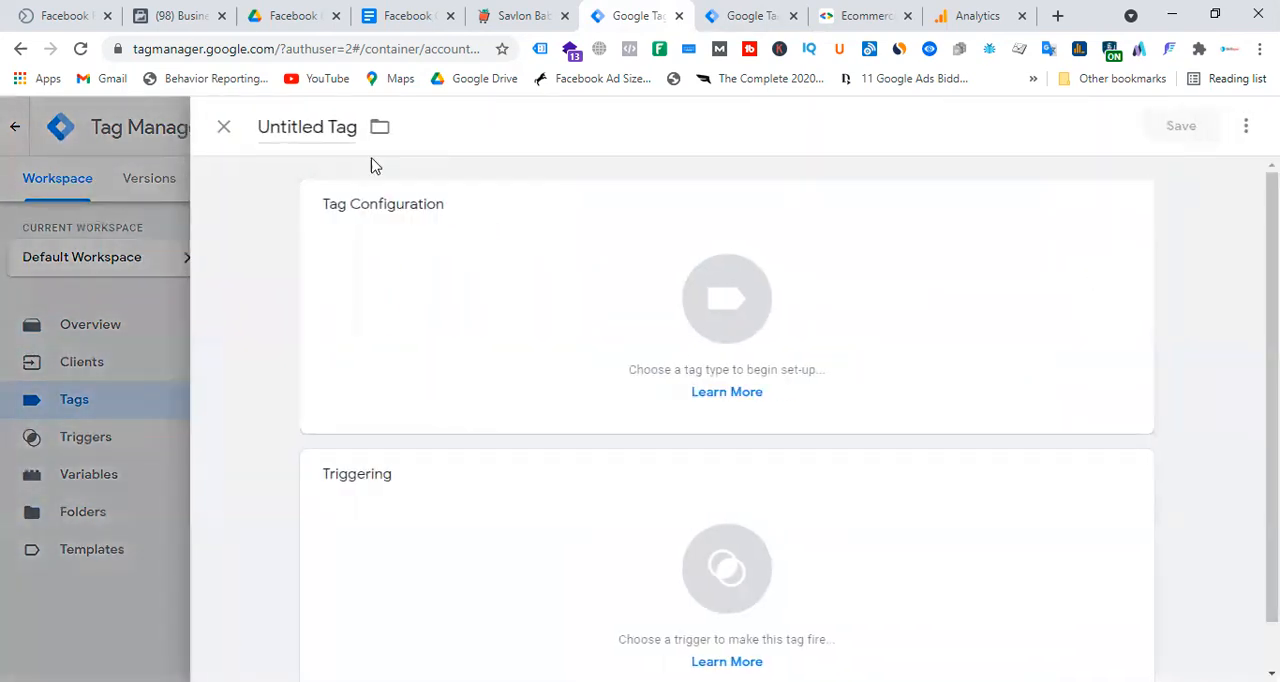
pyautogui.click(405, 16)
pyautogui.moveTo(436, 503); pyautogui.dragTo(569, 499)
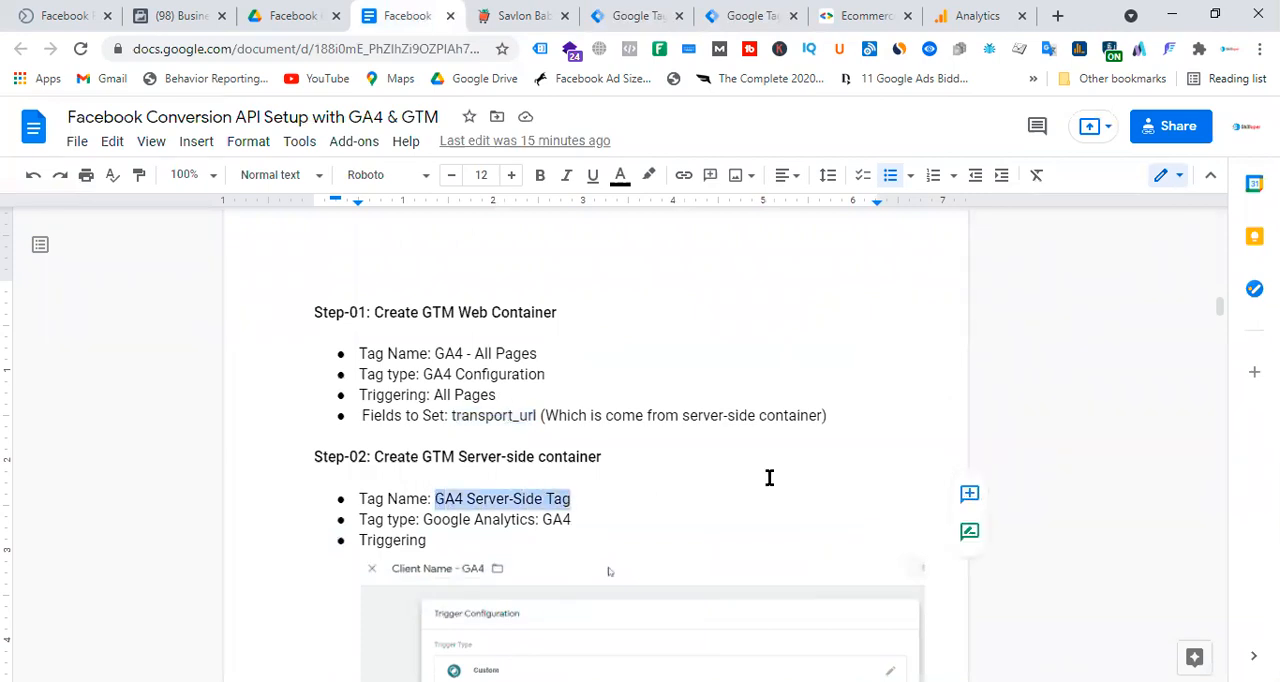
pyautogui.click(629, 14)
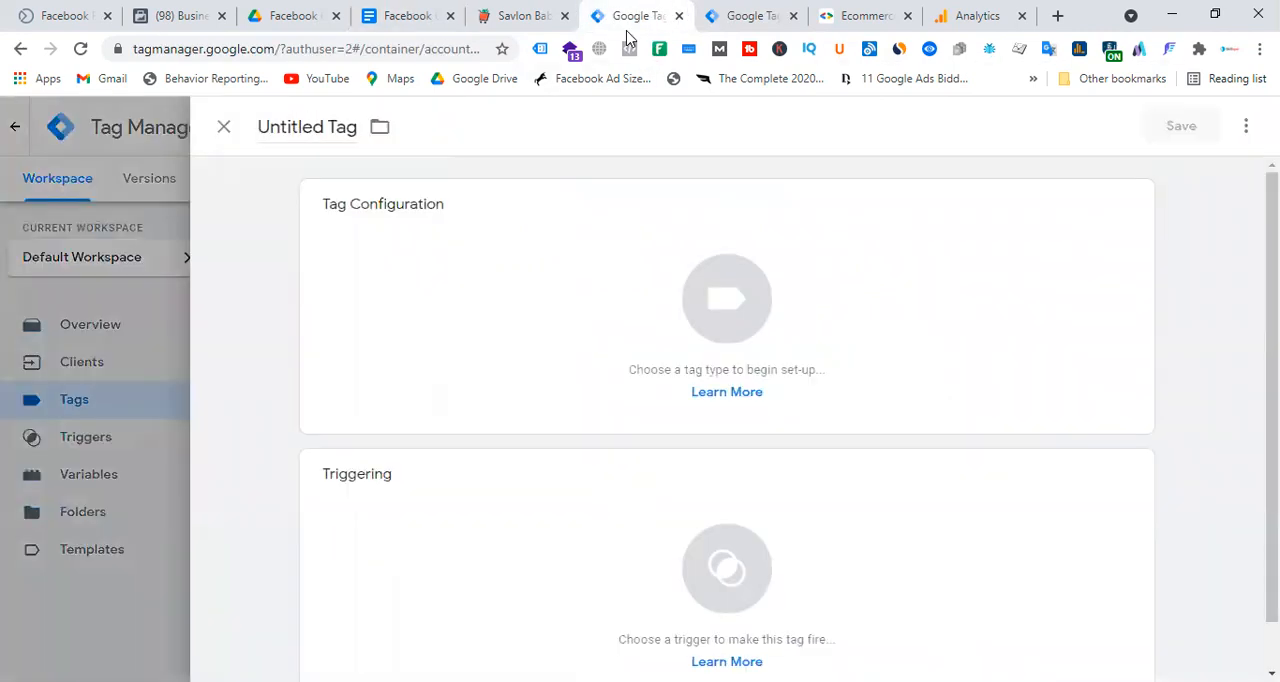
pyautogui.click(337, 128)
pyautogui.hotkey('ctrl', 'v')
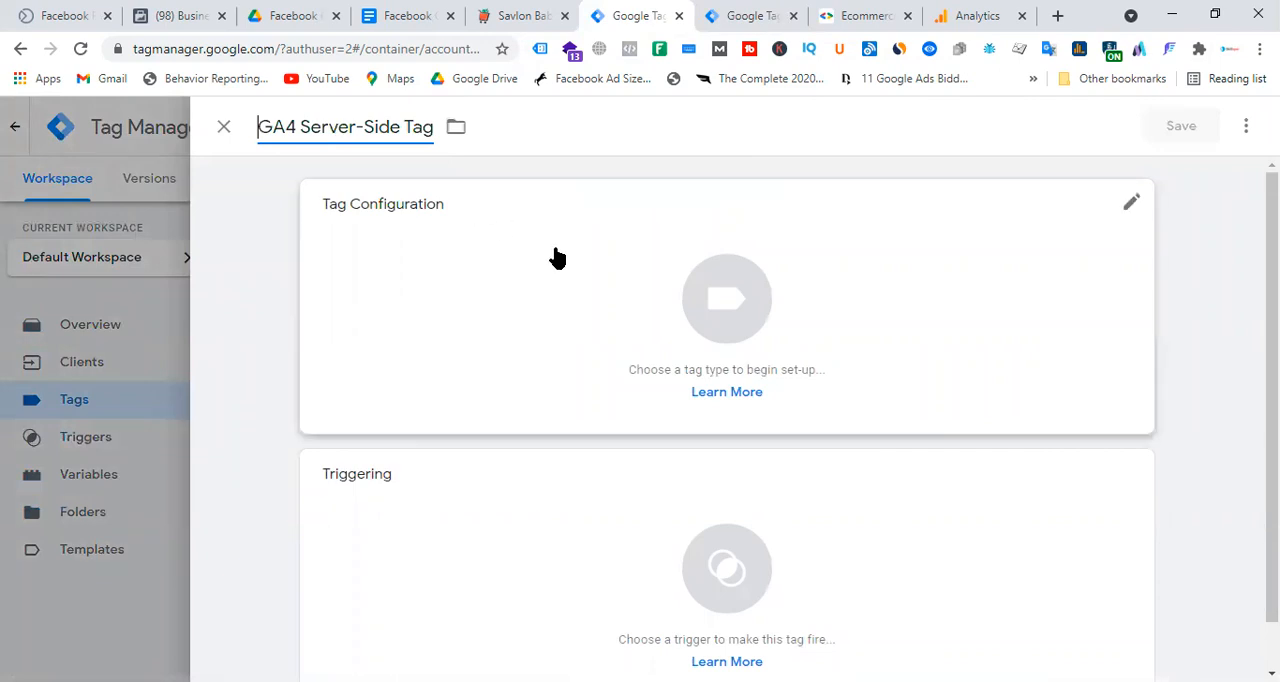
pyautogui.click(744, 325)
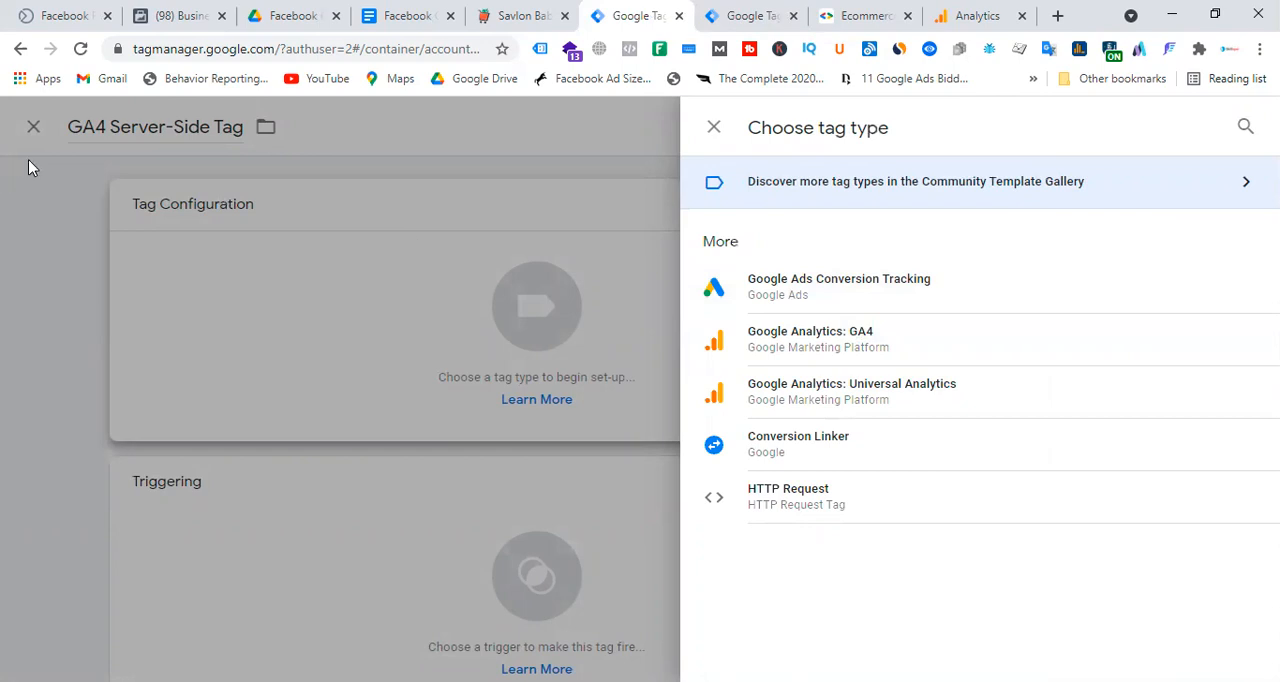
pyautogui.click(38, 130)
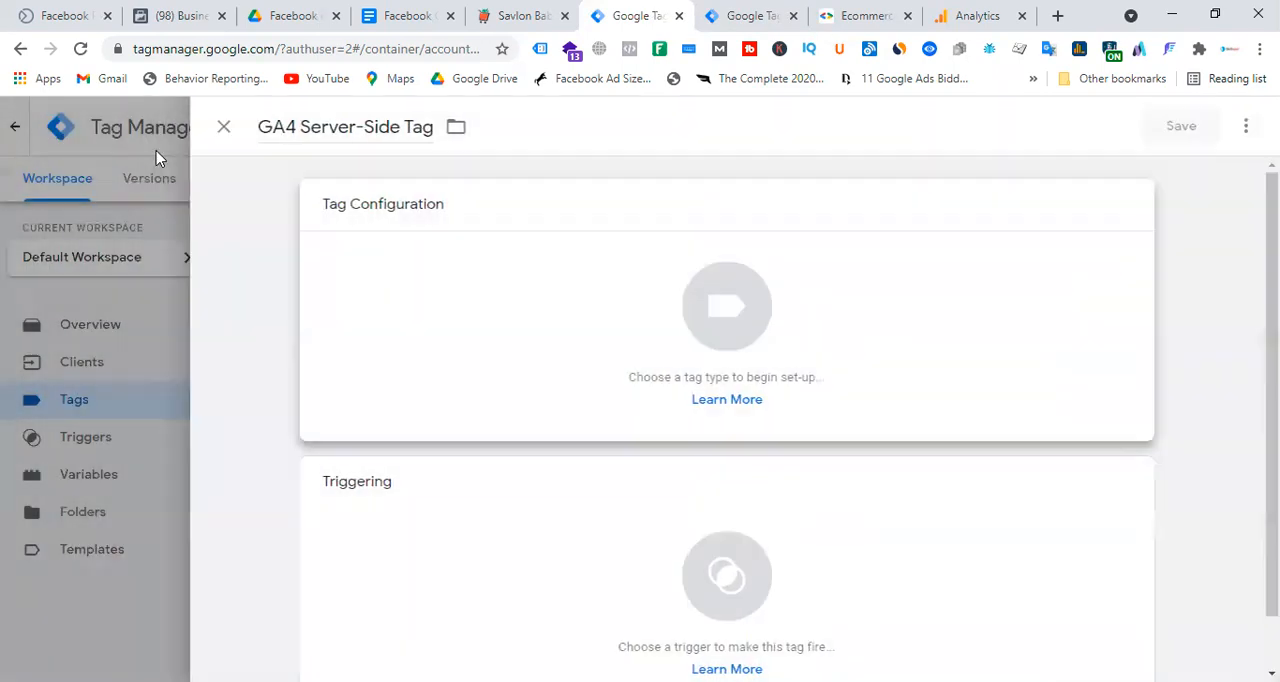
pyautogui.click(224, 130)
pyautogui.click(843, 326)
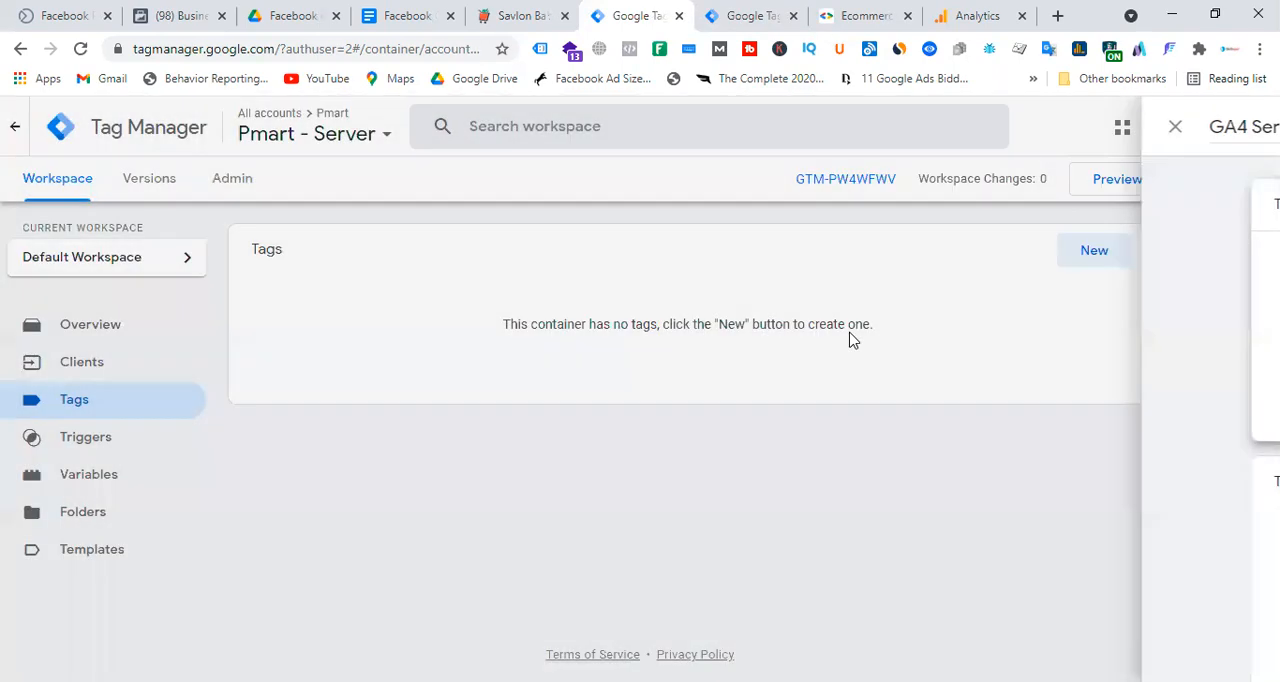
# Enable all remaining built-in variables in the Pmart - Server container: the three Request variables and the five Utilities variables.
pyautogui.click(94, 480)
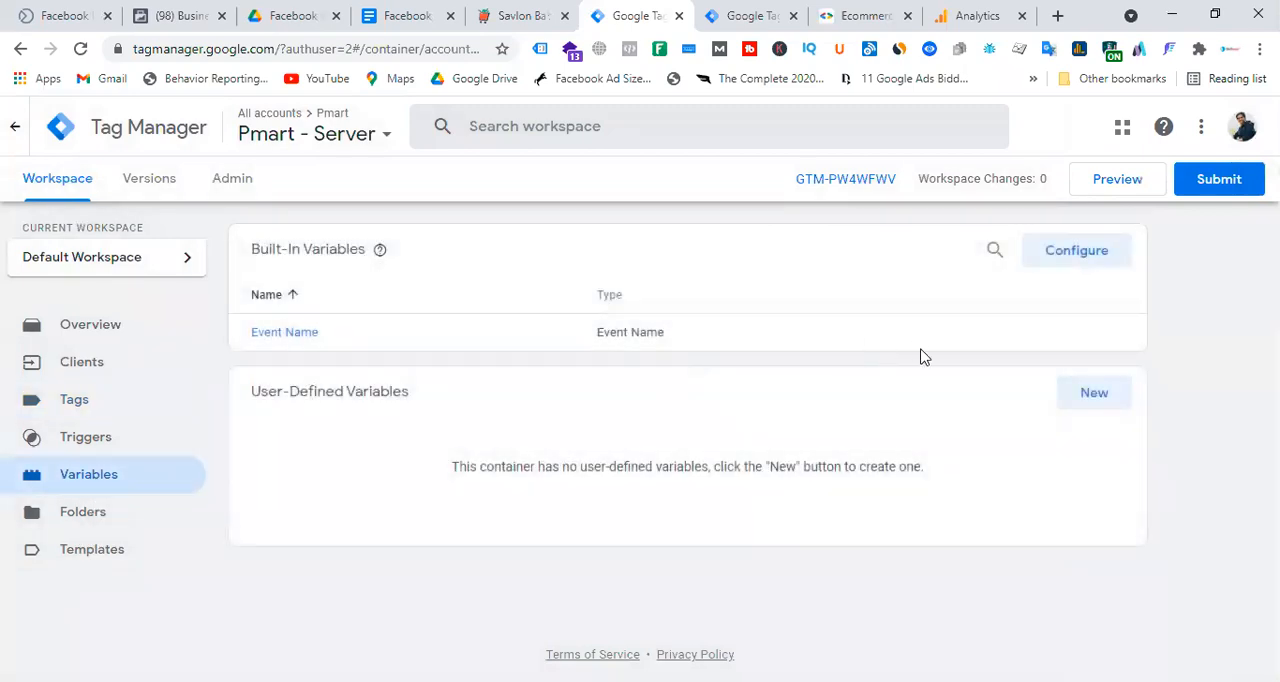
pyautogui.click(1075, 254)
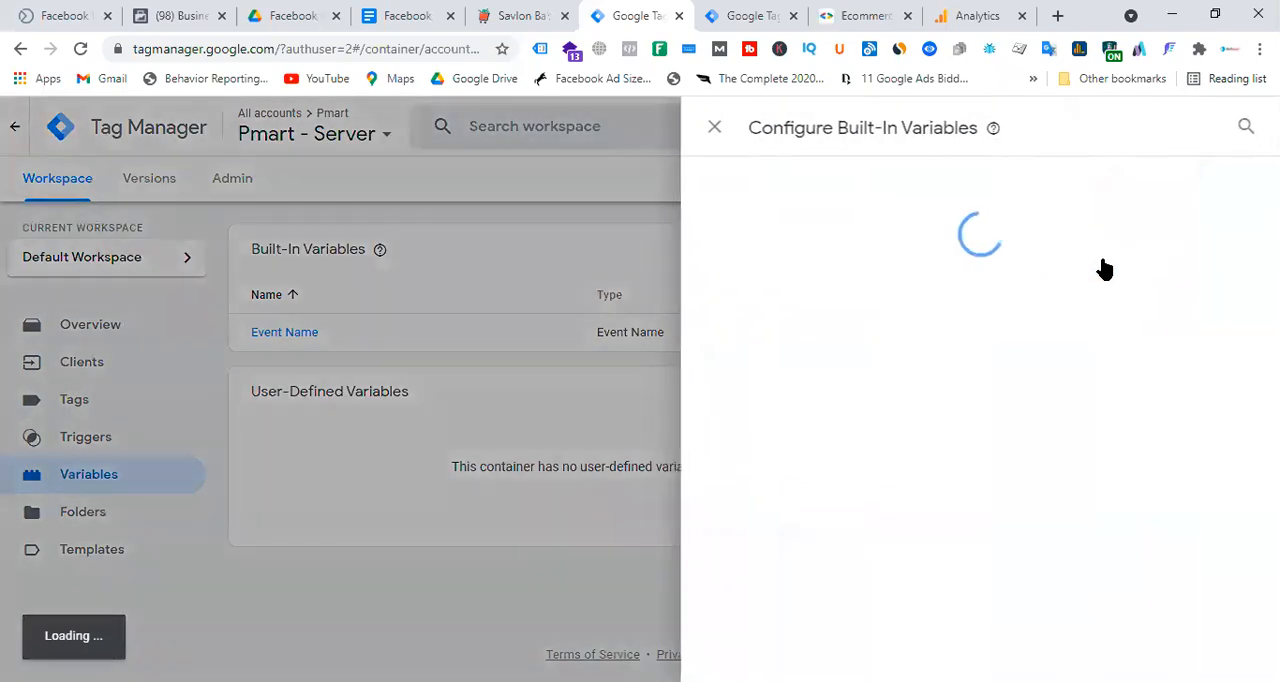
pyautogui.click(797, 394)
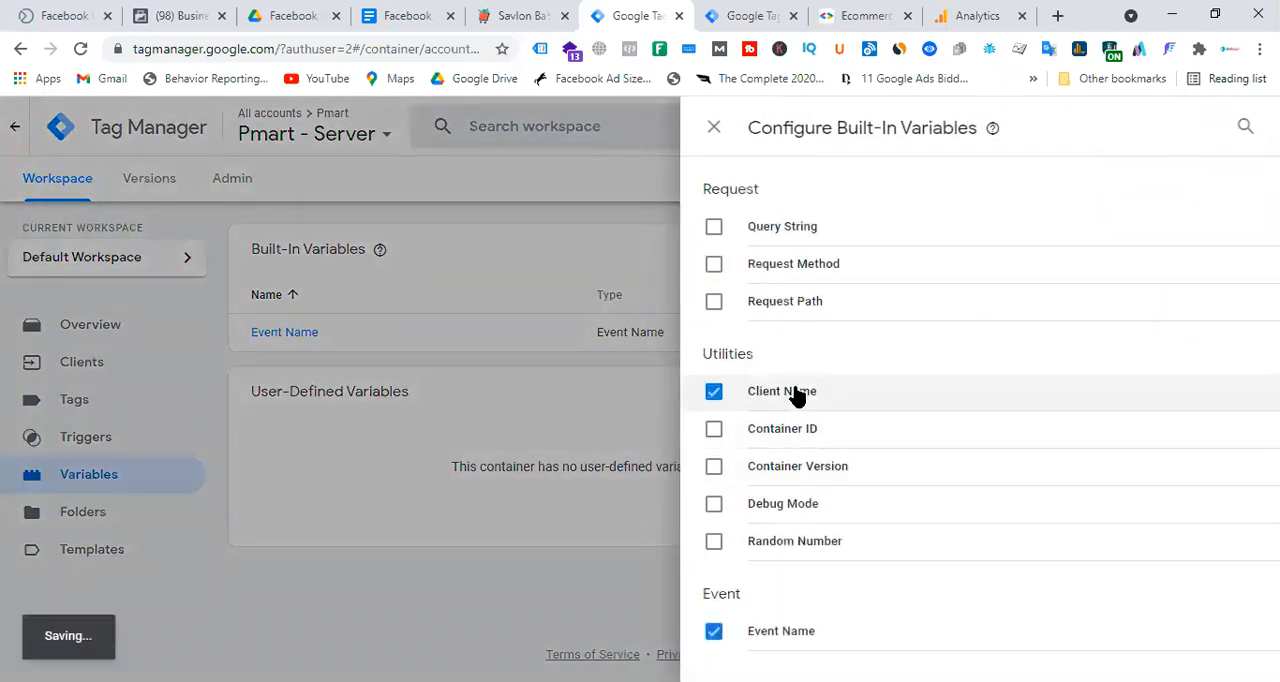
pyautogui.click(798, 430)
pyautogui.click(805, 468)
pyautogui.click(805, 505)
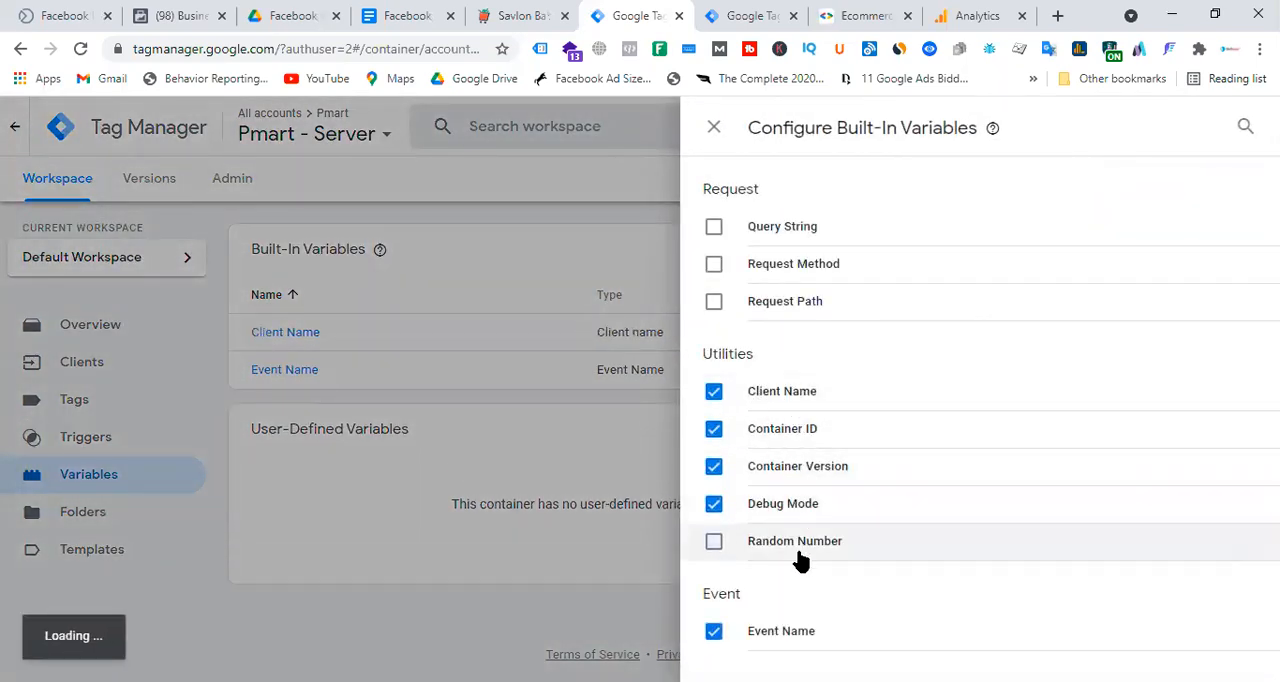
pyautogui.click(797, 541)
pyautogui.click(790, 228)
pyautogui.click(797, 265)
pyautogui.click(790, 302)
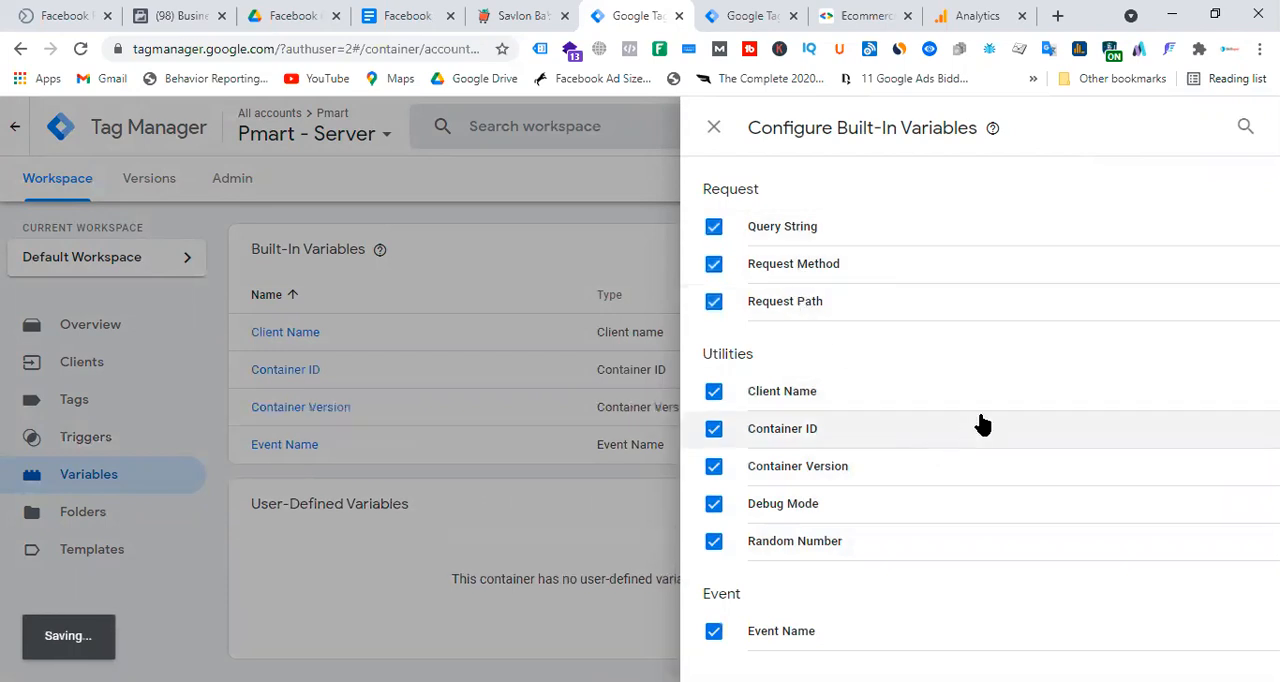
pyautogui.click(542, 206)
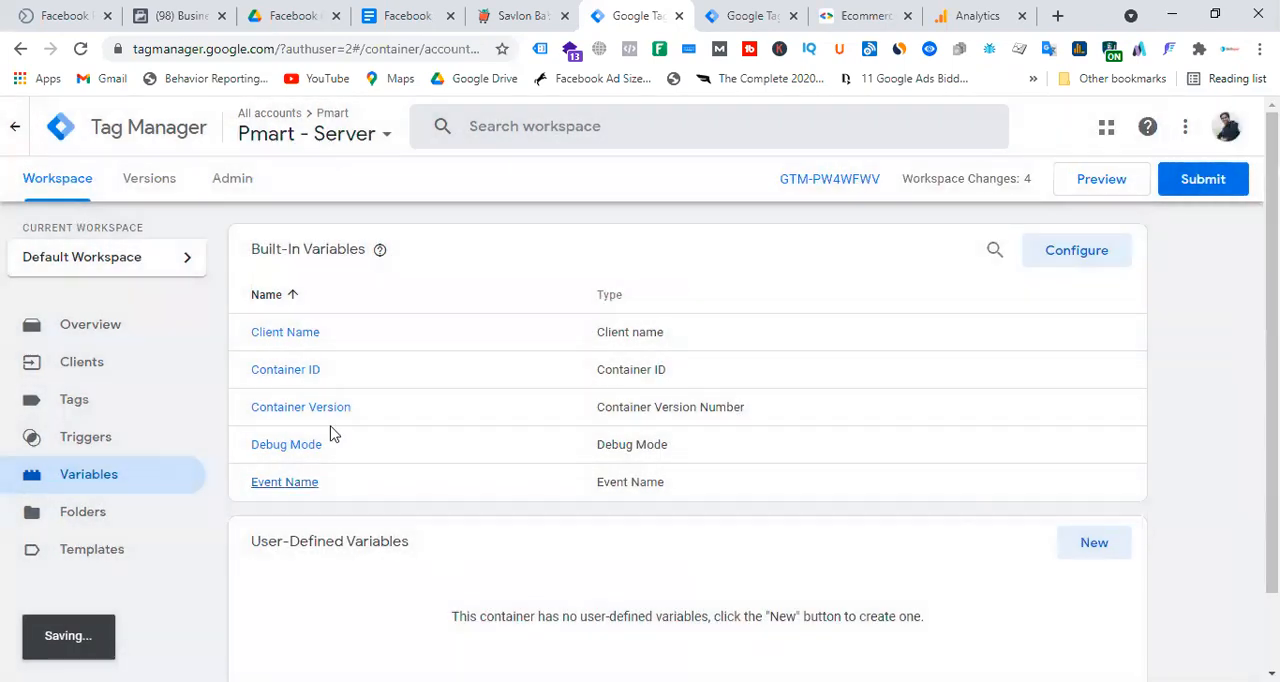
# Create a new tag in the Pmart - Server container named GA4 Server-Side Tag with the Google Analytics: GA4 type.
pyautogui.click(94, 406)
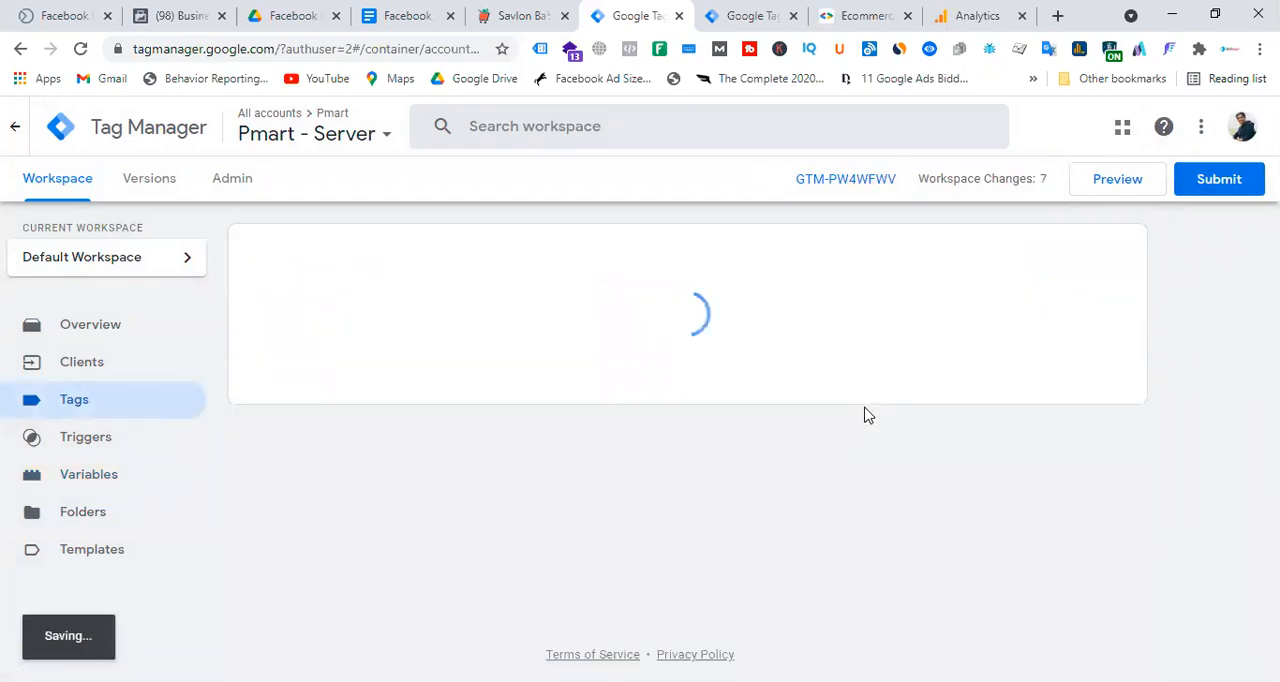
pyautogui.click(1092, 256)
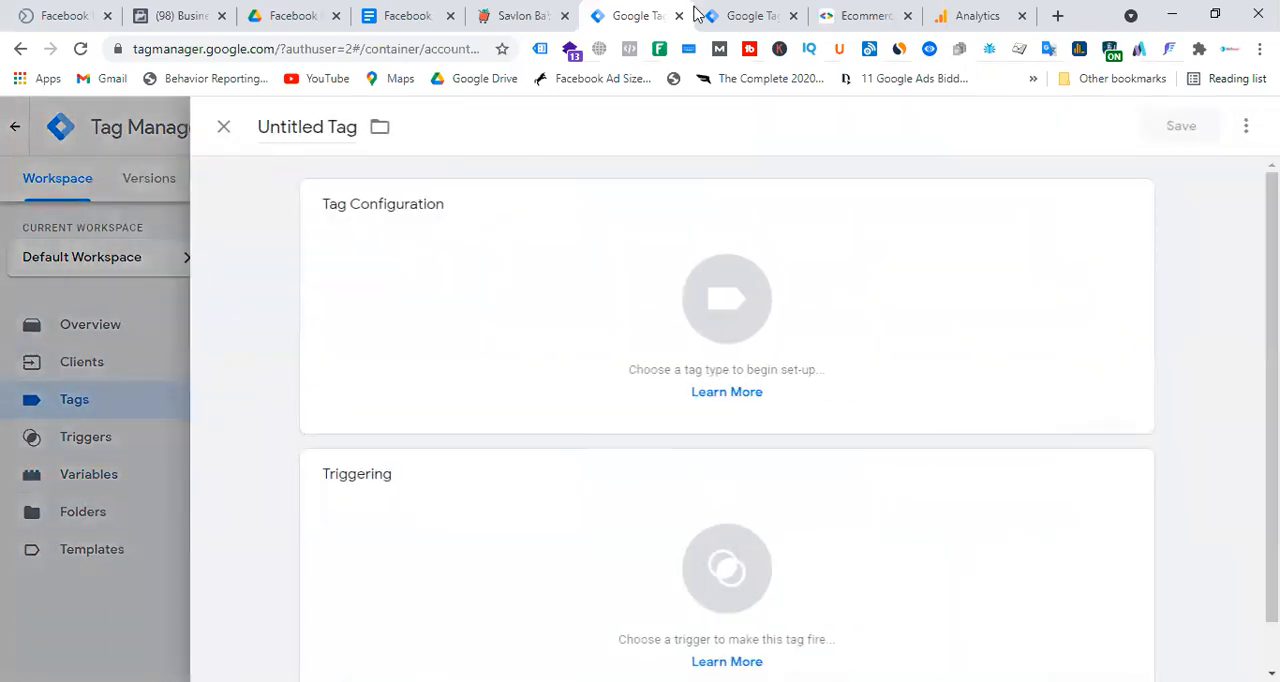
pyautogui.click(435, 14)
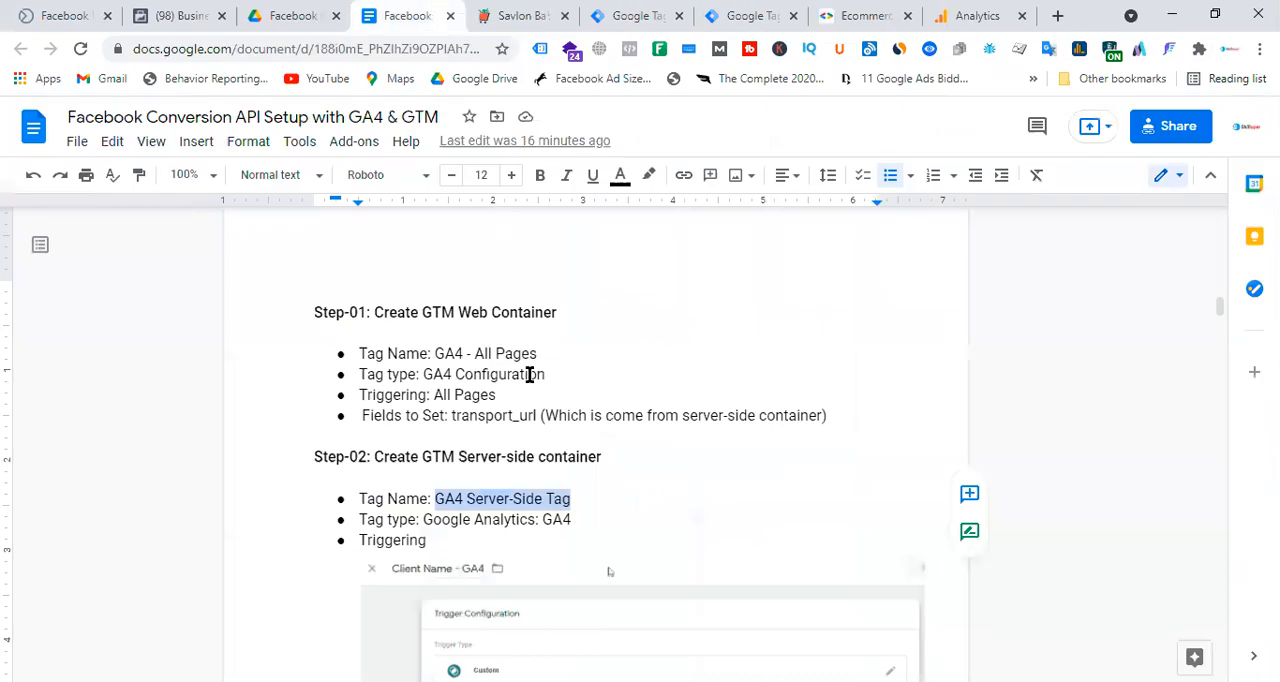
pyautogui.rightClick(484, 492)
pyautogui.click(537, 204)
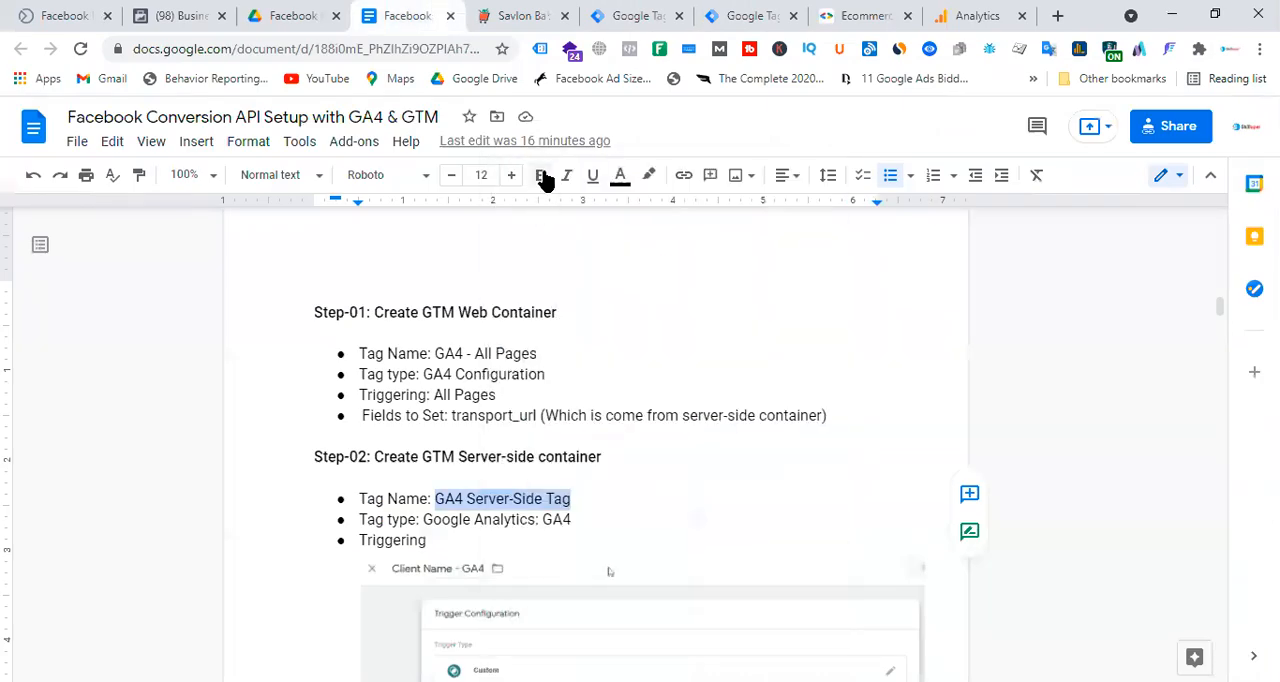
pyautogui.click(655, 20)
pyautogui.click(303, 127)
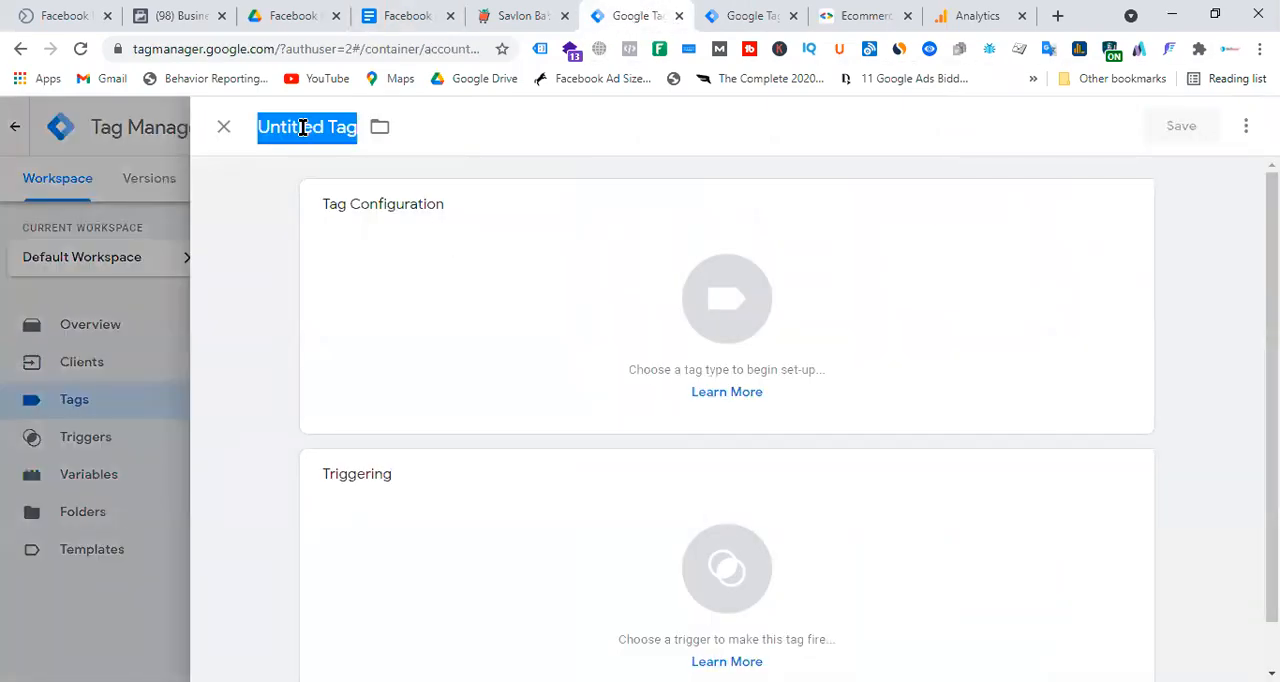
pyautogui.hotkey('ctrl', 'v')
pyautogui.click(737, 305)
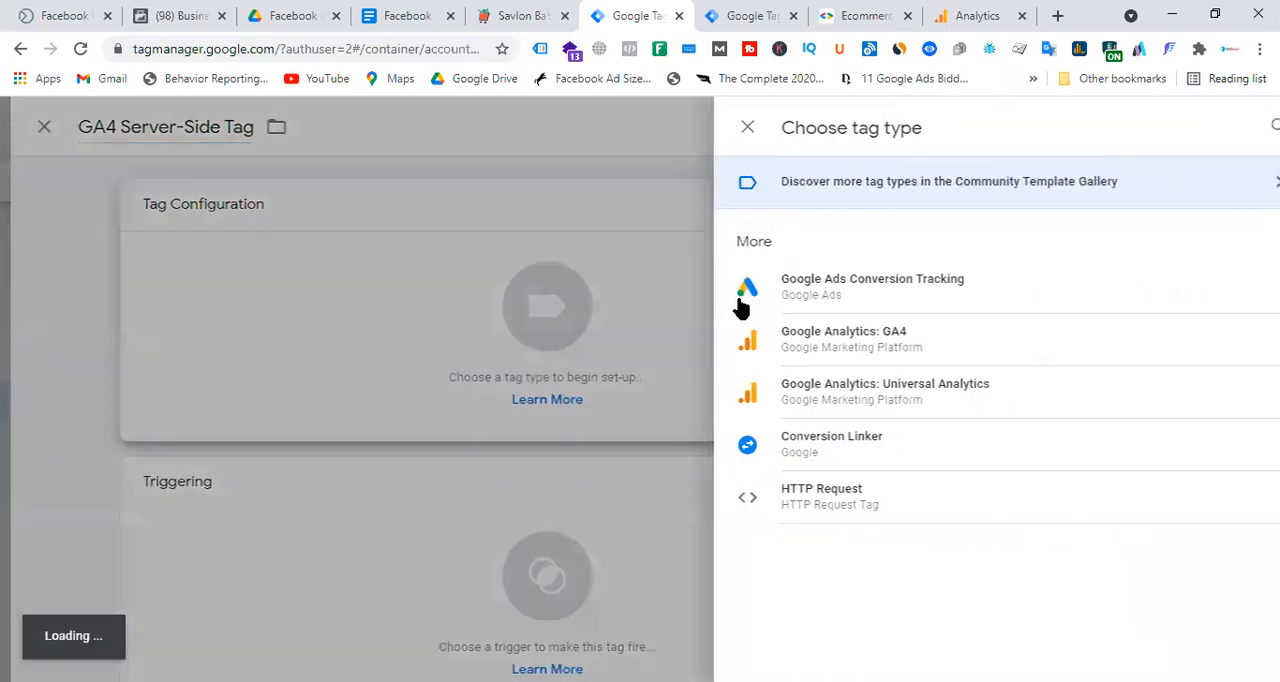
pyautogui.click(848, 354)
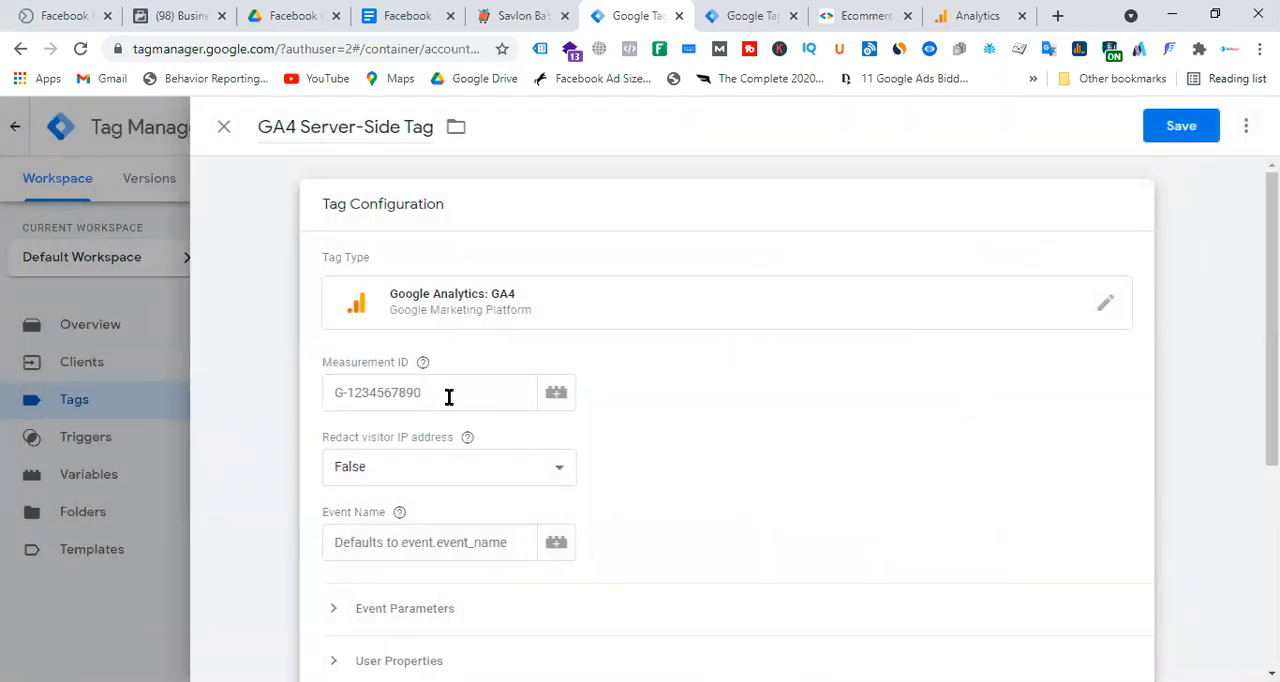
pyautogui.click(975, 12)
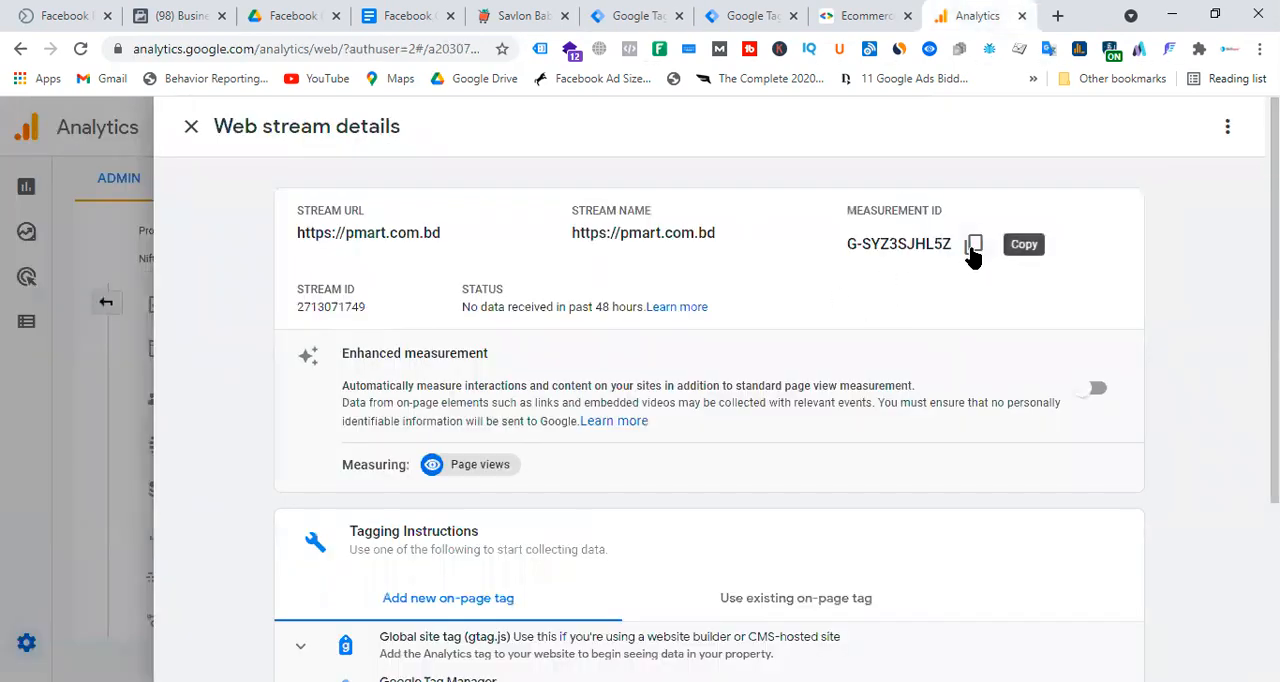
pyautogui.click(191, 128)
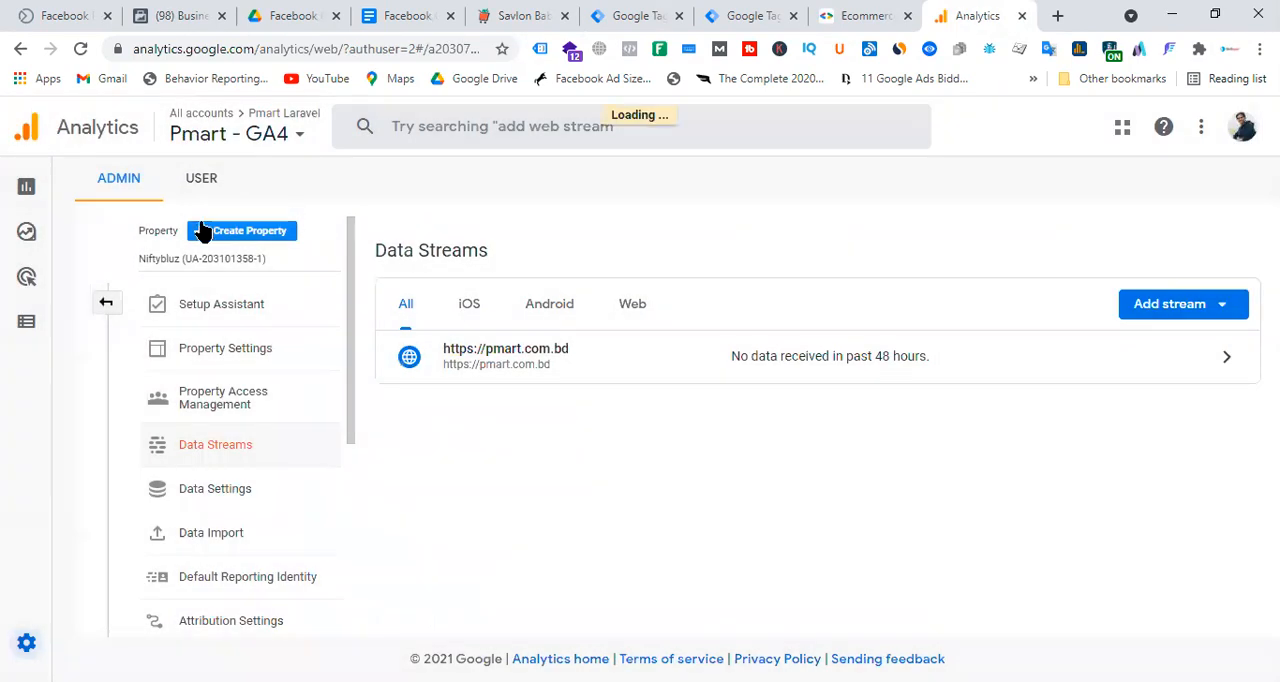
pyautogui.moveTo(26, 190)
pyautogui.click(86, 194)
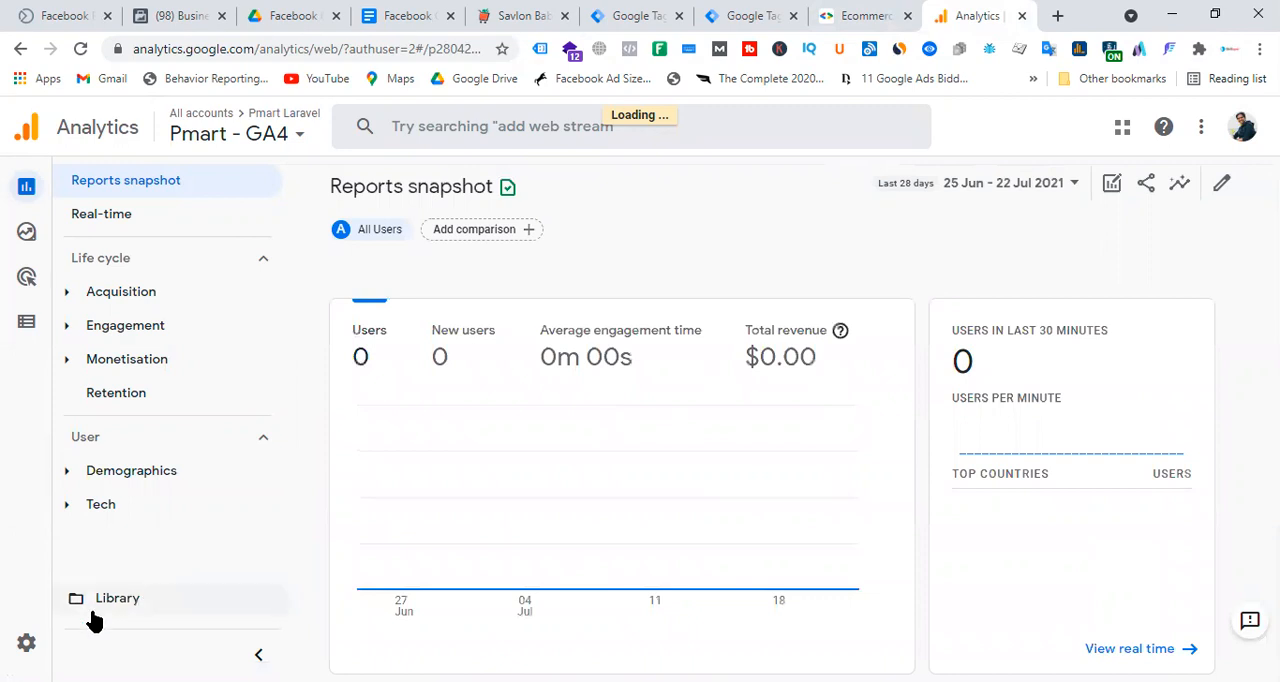
pyautogui.click(26, 642)
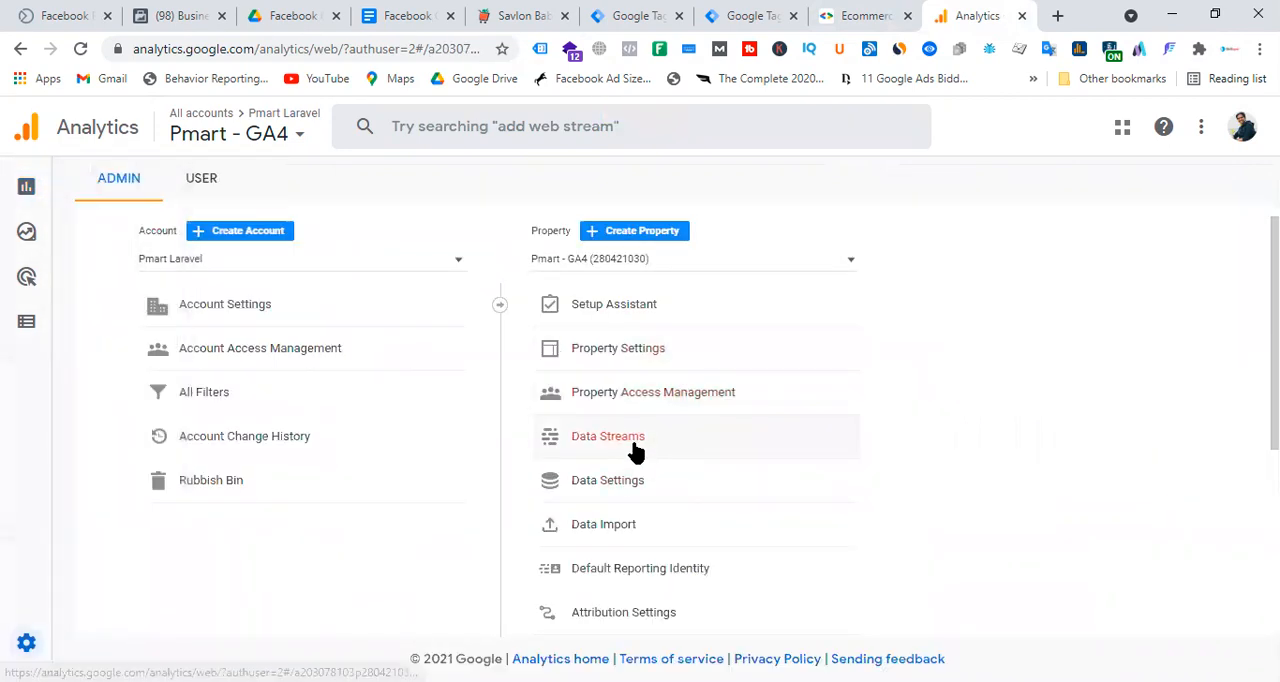
pyautogui.click(636, 453)
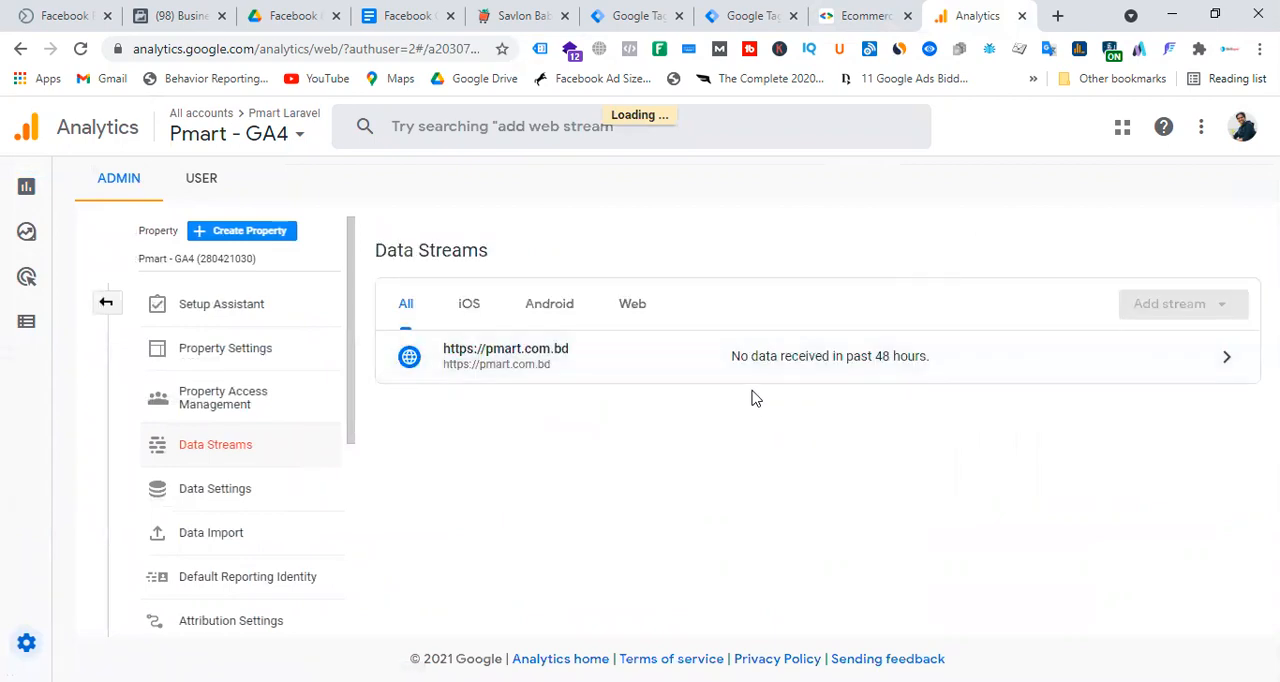
pyautogui.click(849, 364)
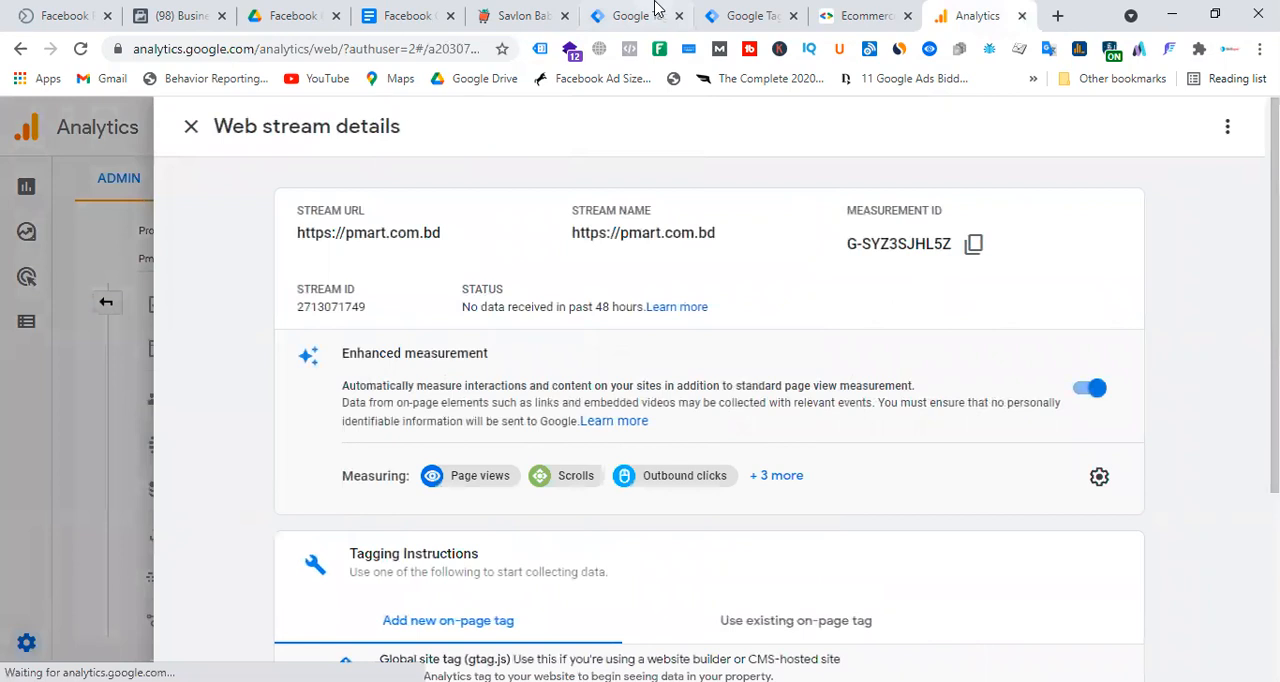
# Copy the measurement ID G-SYZ3SJHL5Z from the web container's GA4 - All Pages tag into the GA4 Server-Side Tag.
pyautogui.click(740, 12)
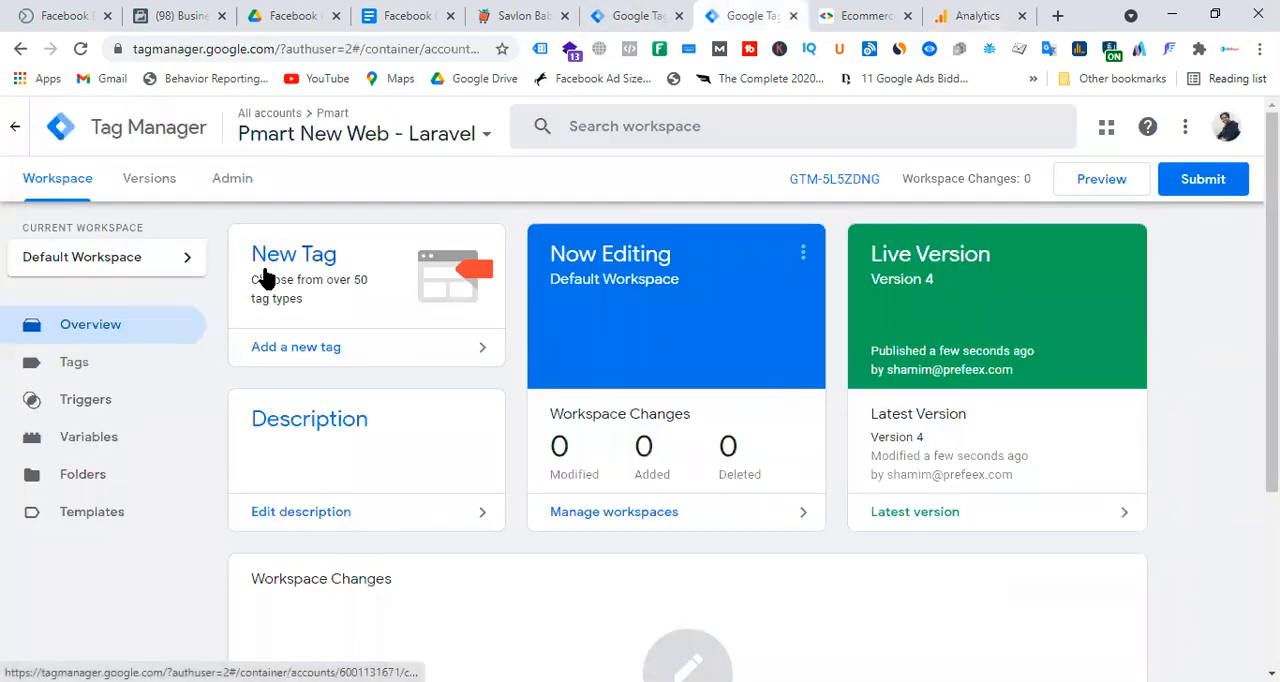
pyautogui.click(74, 364)
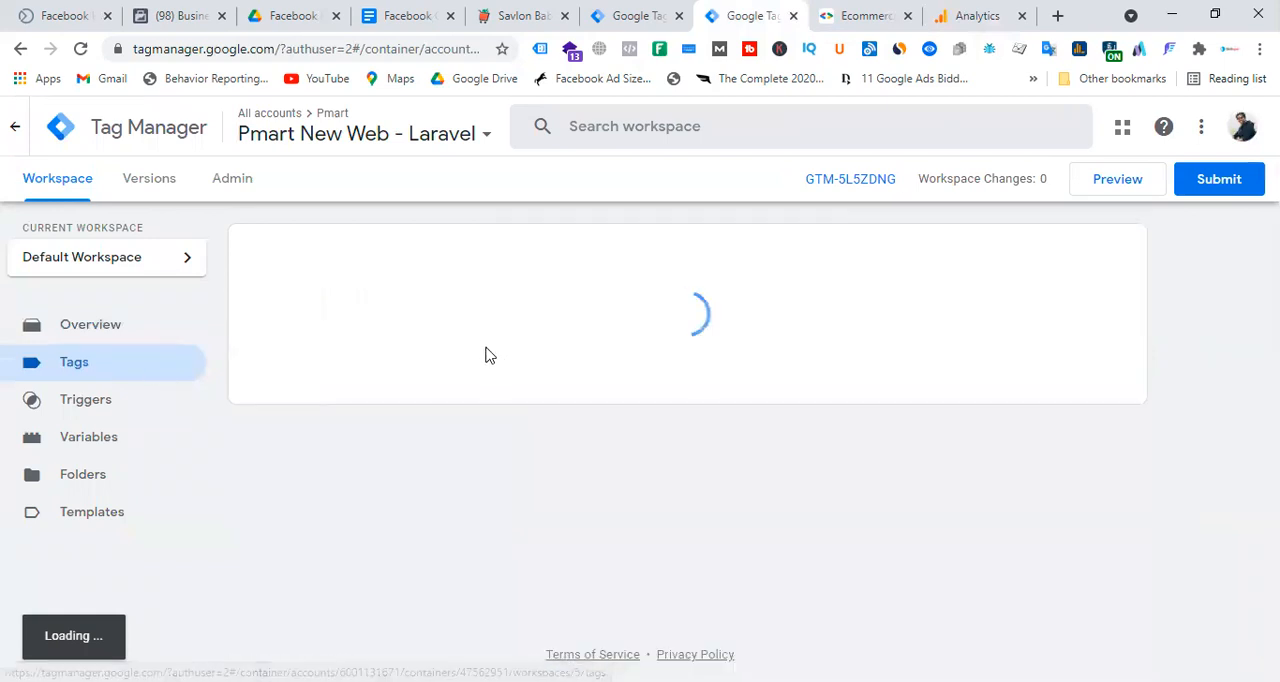
pyautogui.click(325, 333)
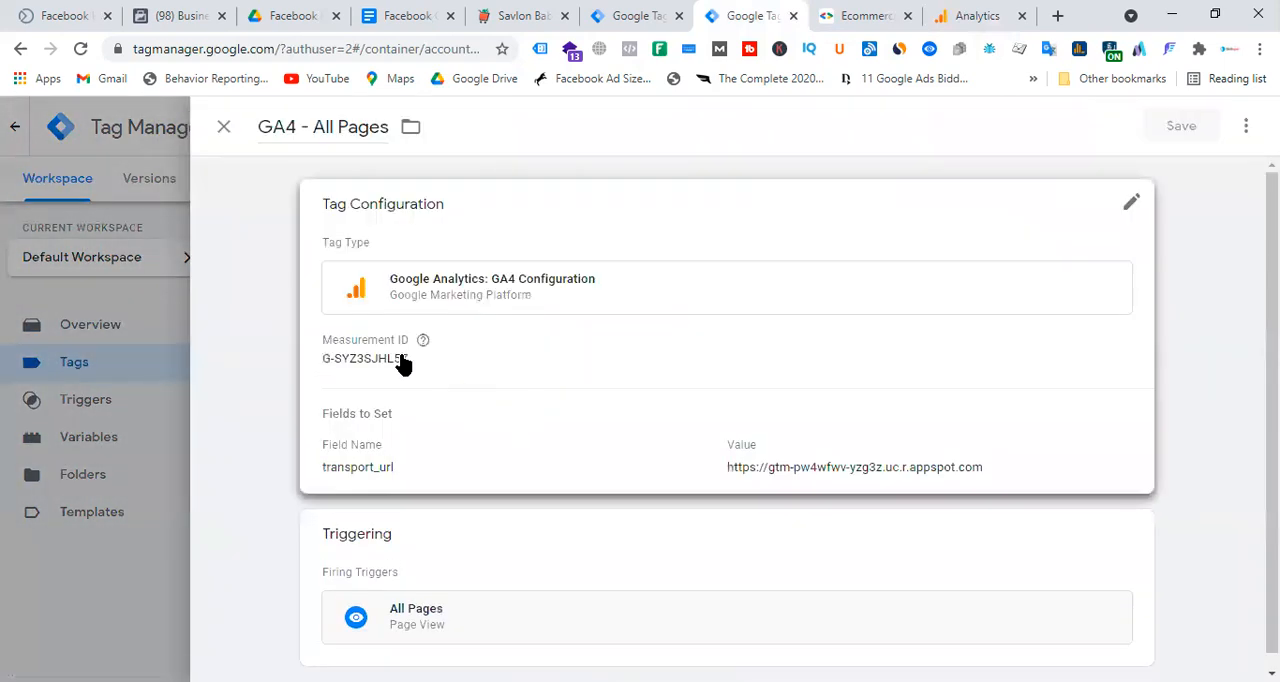
pyautogui.click(400, 362)
pyautogui.click(437, 395)
pyautogui.hotkey('ctrl', 'a')
pyautogui.hotkey('ctrl', 'c')
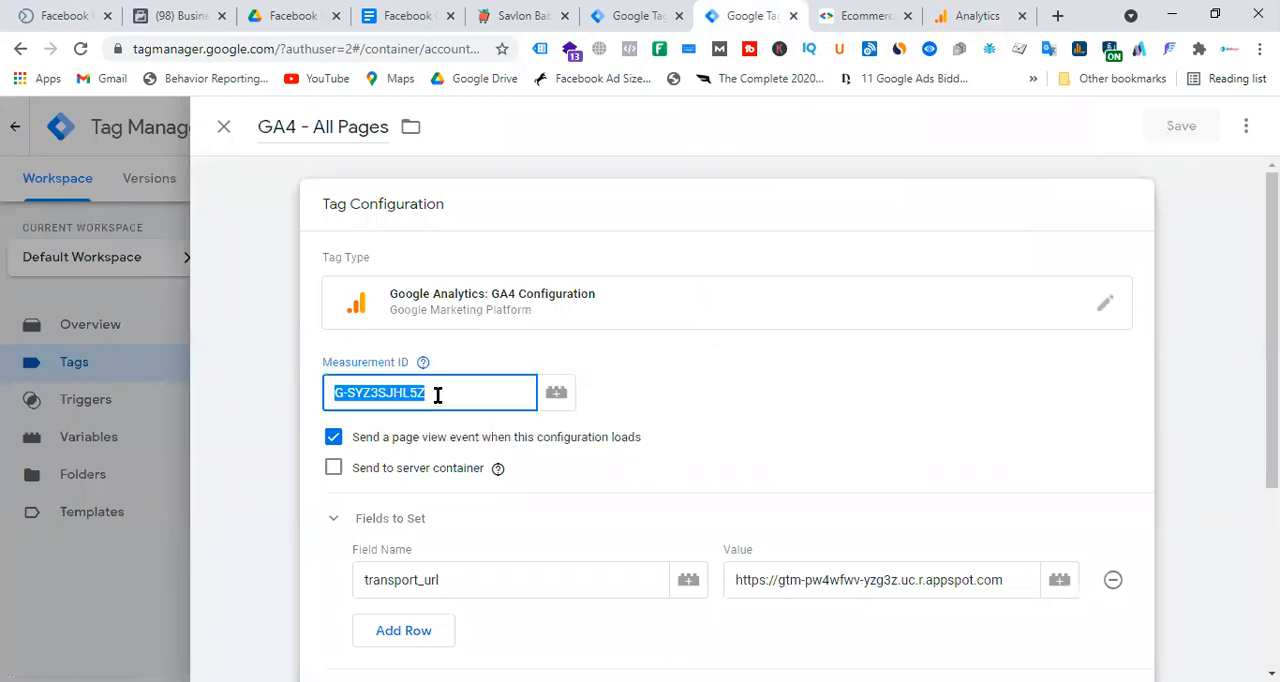
pyautogui.click(645, 12)
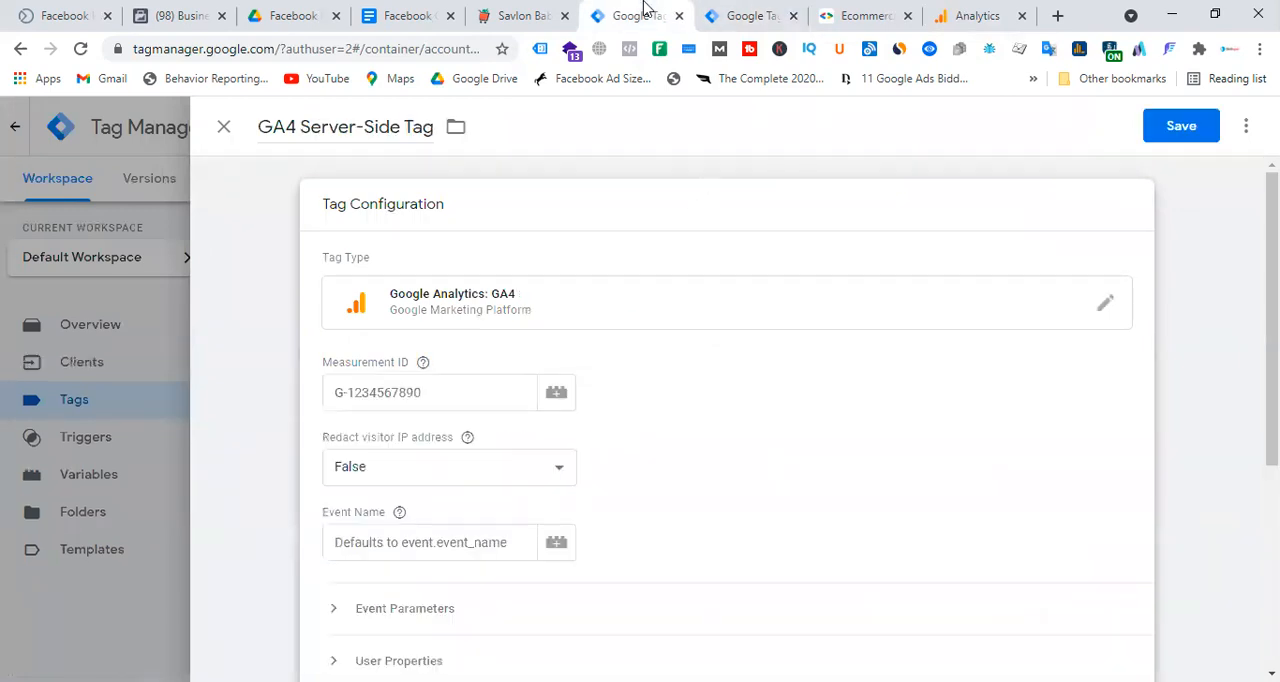
pyautogui.click(430, 393)
pyautogui.hotkey('ctrl', 'v')
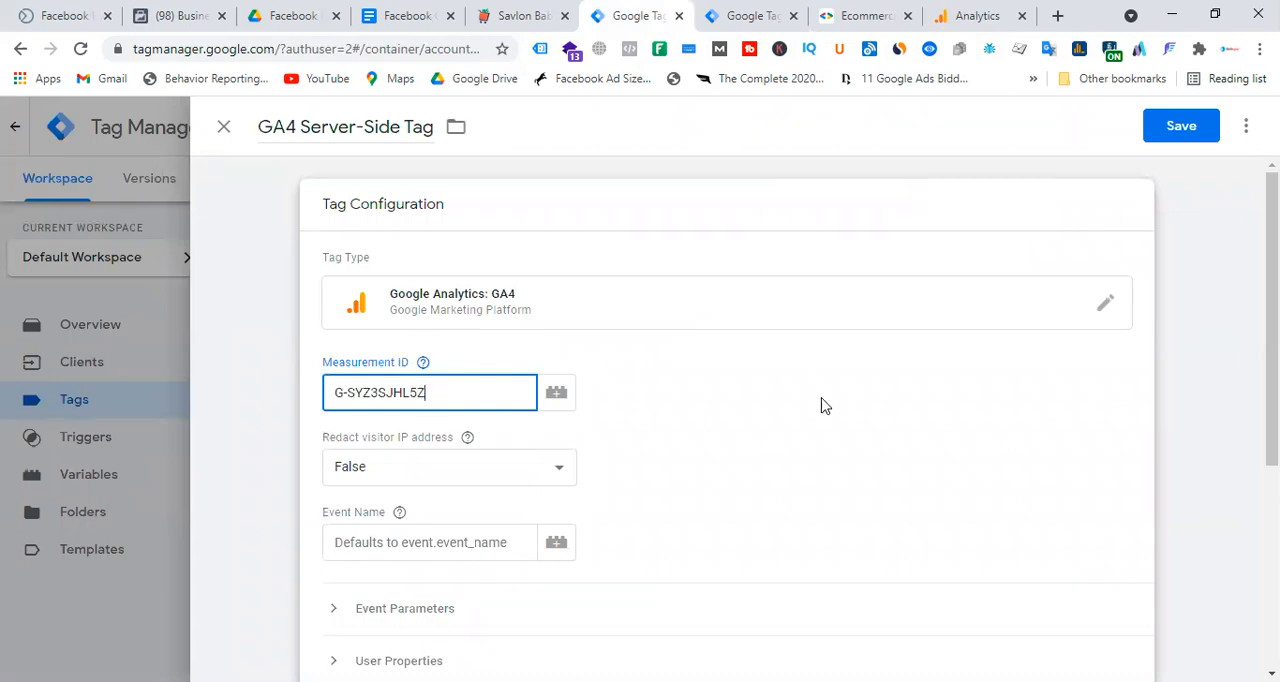
pyautogui.scroll(-2, 828, 380)
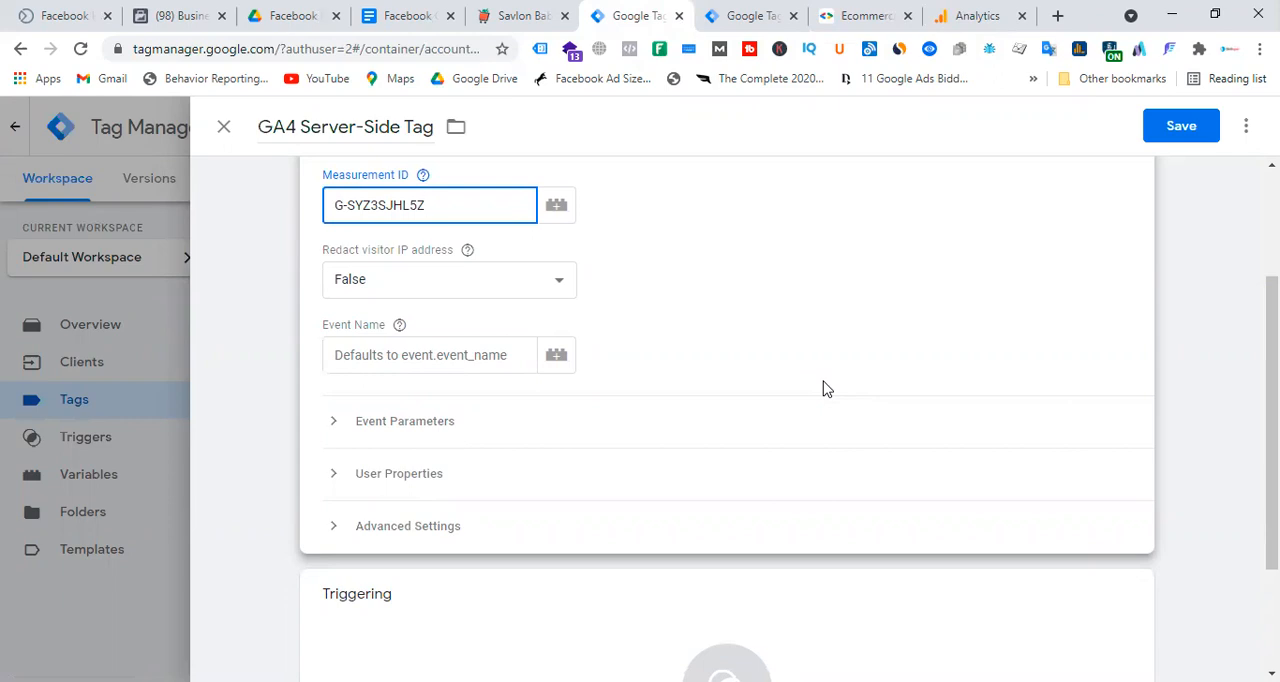
pyautogui.scroll(-2, 800, 330)
pyautogui.click(723, 530)
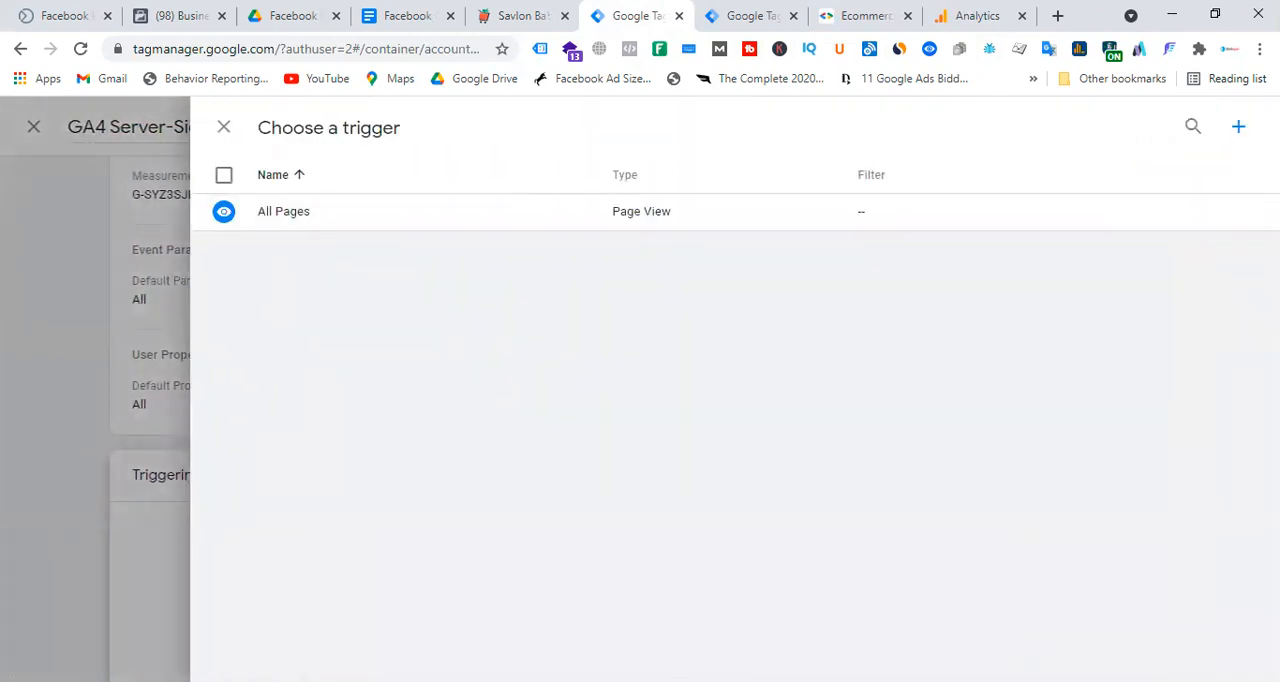
pyautogui.click(1238, 129)
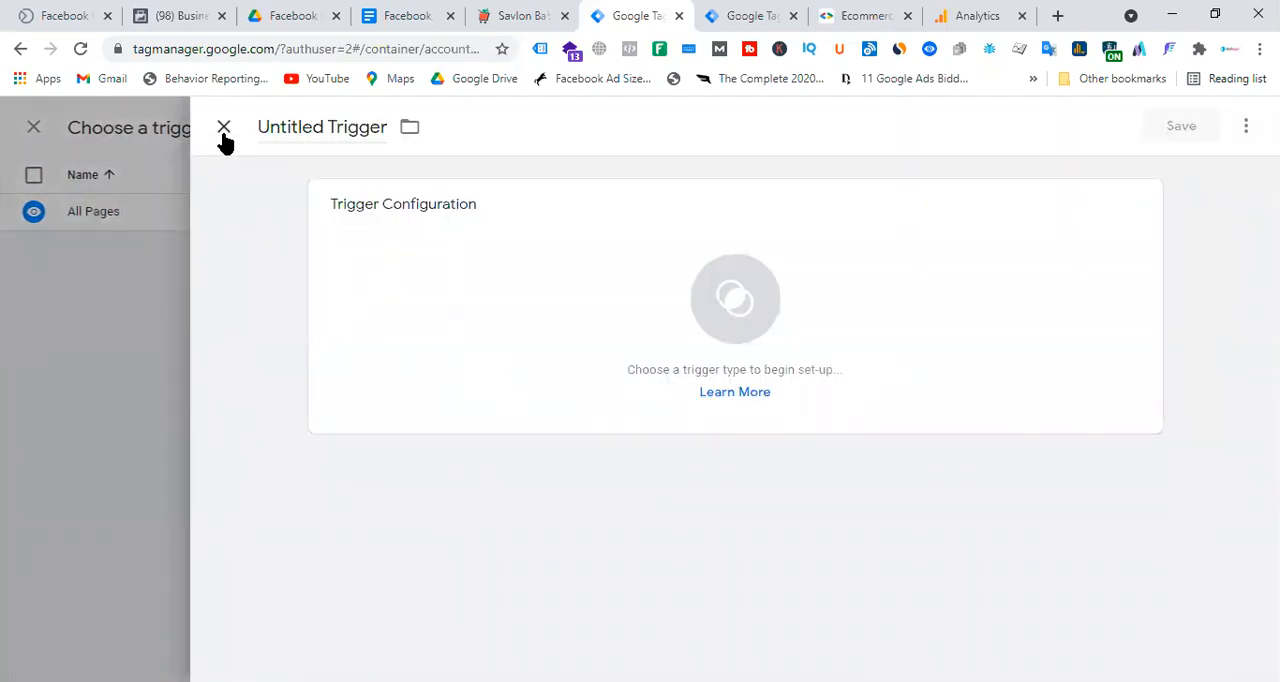
pyautogui.click(221, 129)
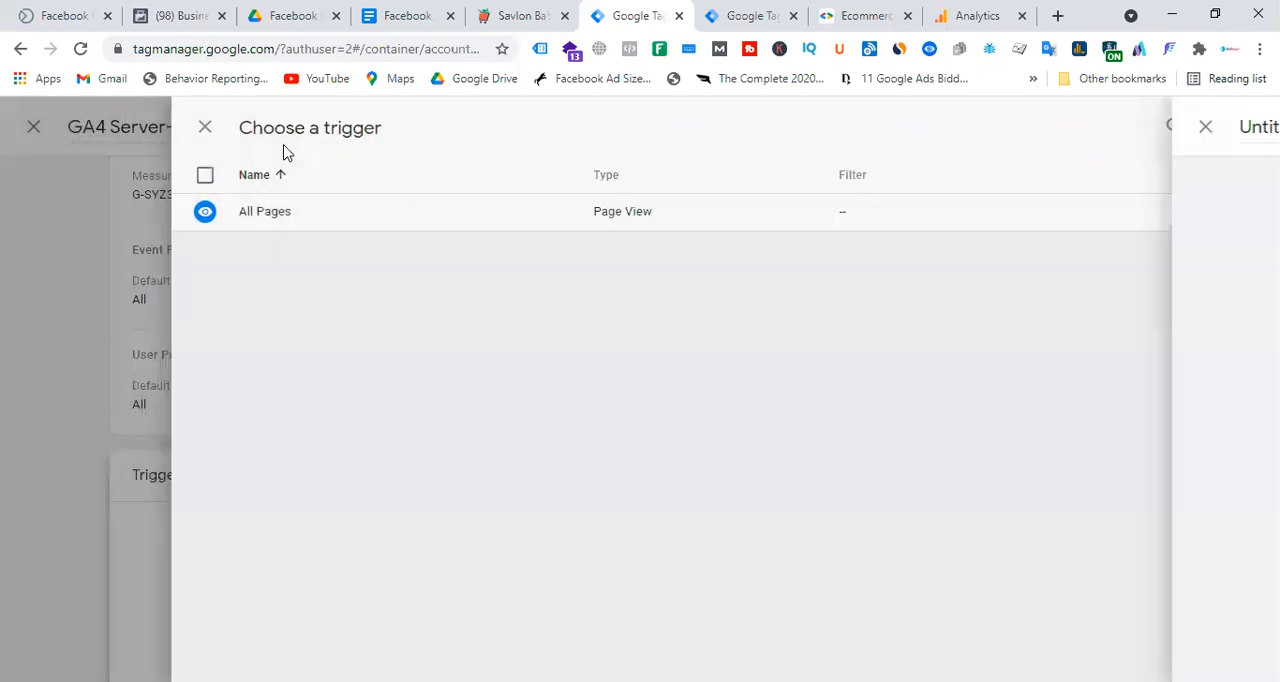
# Create a new Custom trigger that fires on Some Events where Client Name equals GA4.
pyautogui.click(1238, 129)
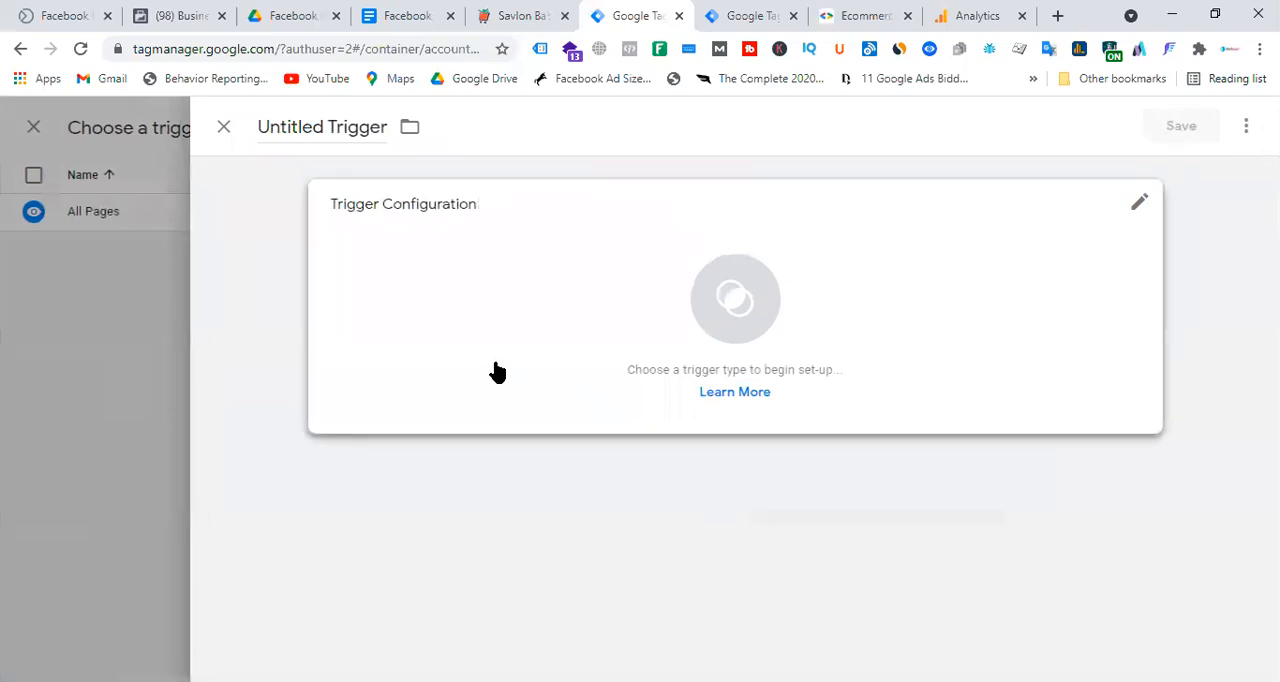
pyautogui.click(766, 294)
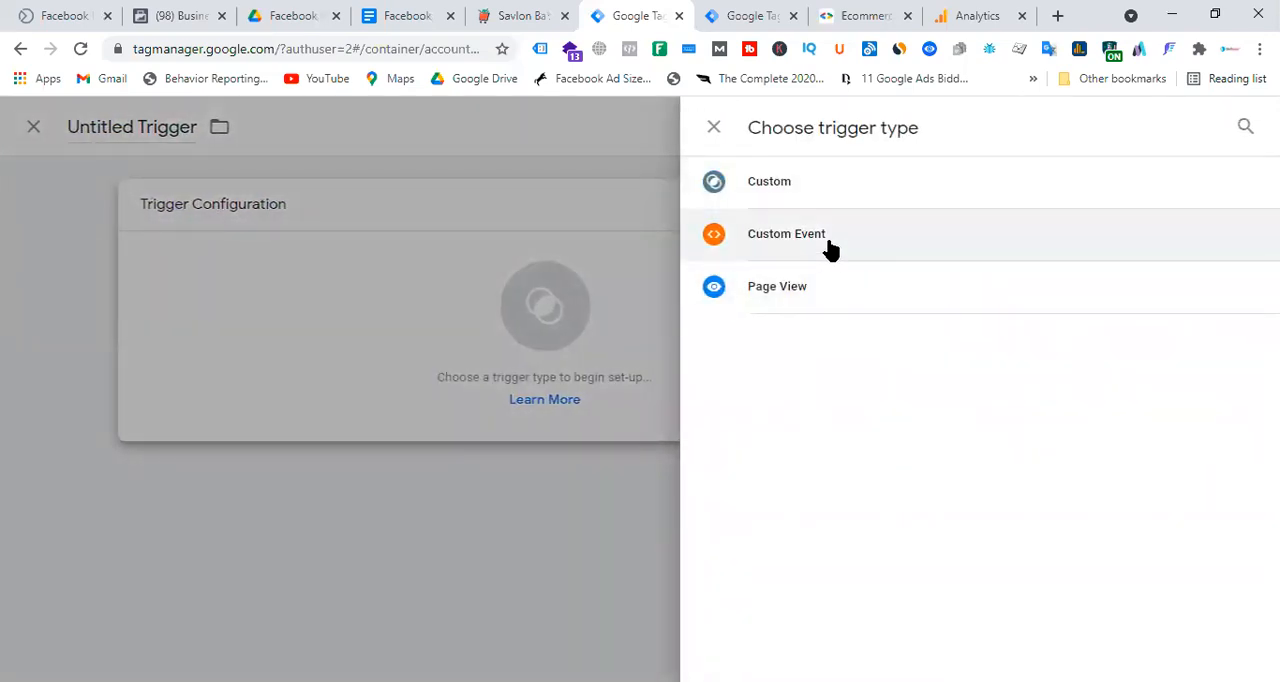
pyautogui.click(830, 184)
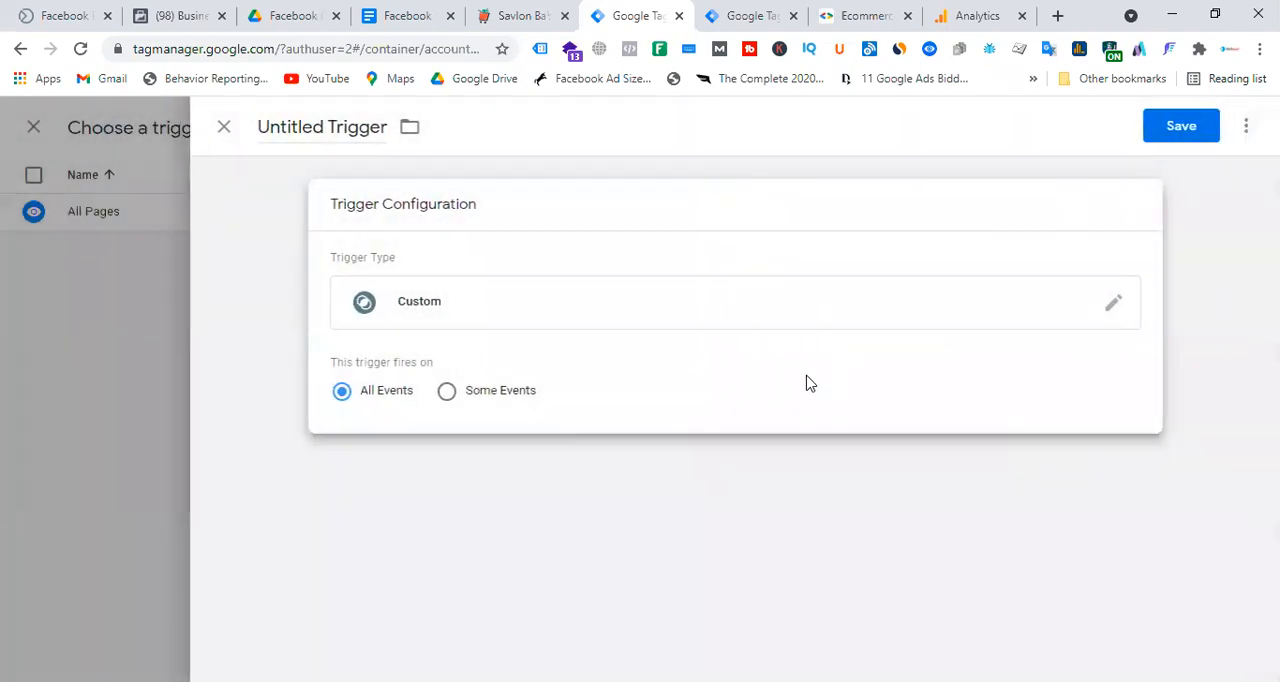
pyautogui.click(447, 392)
pyautogui.click(465, 474)
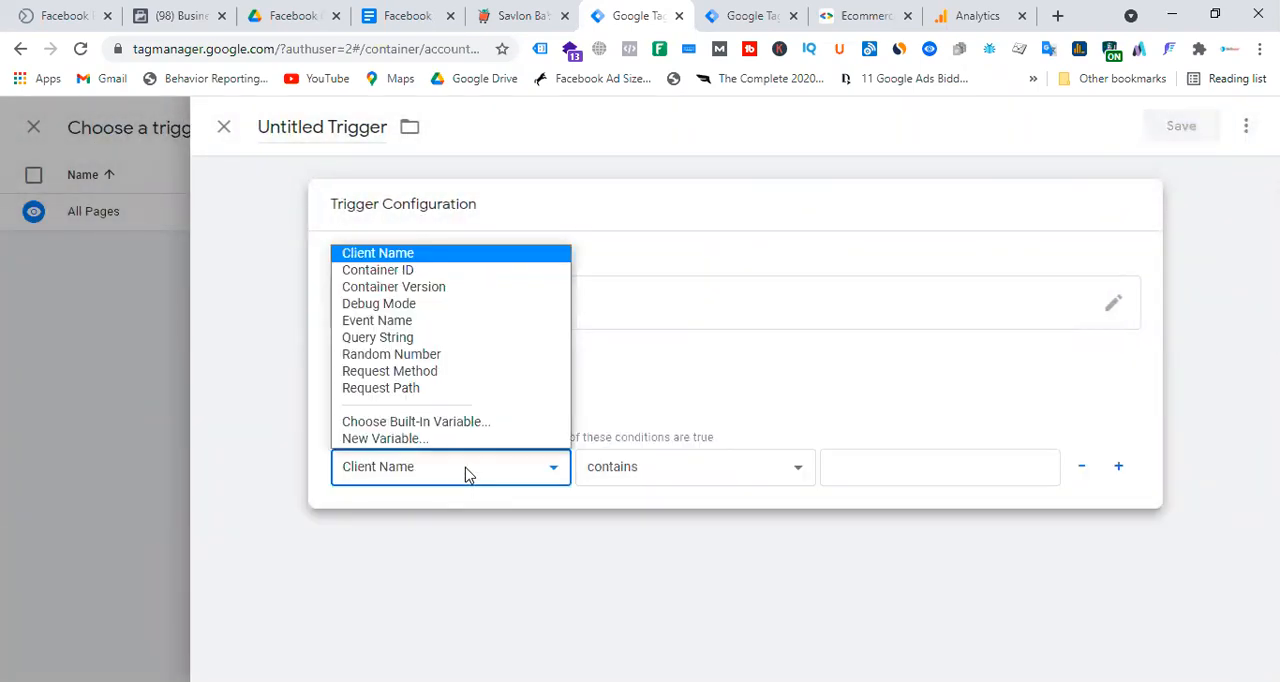
pyautogui.click(409, 256)
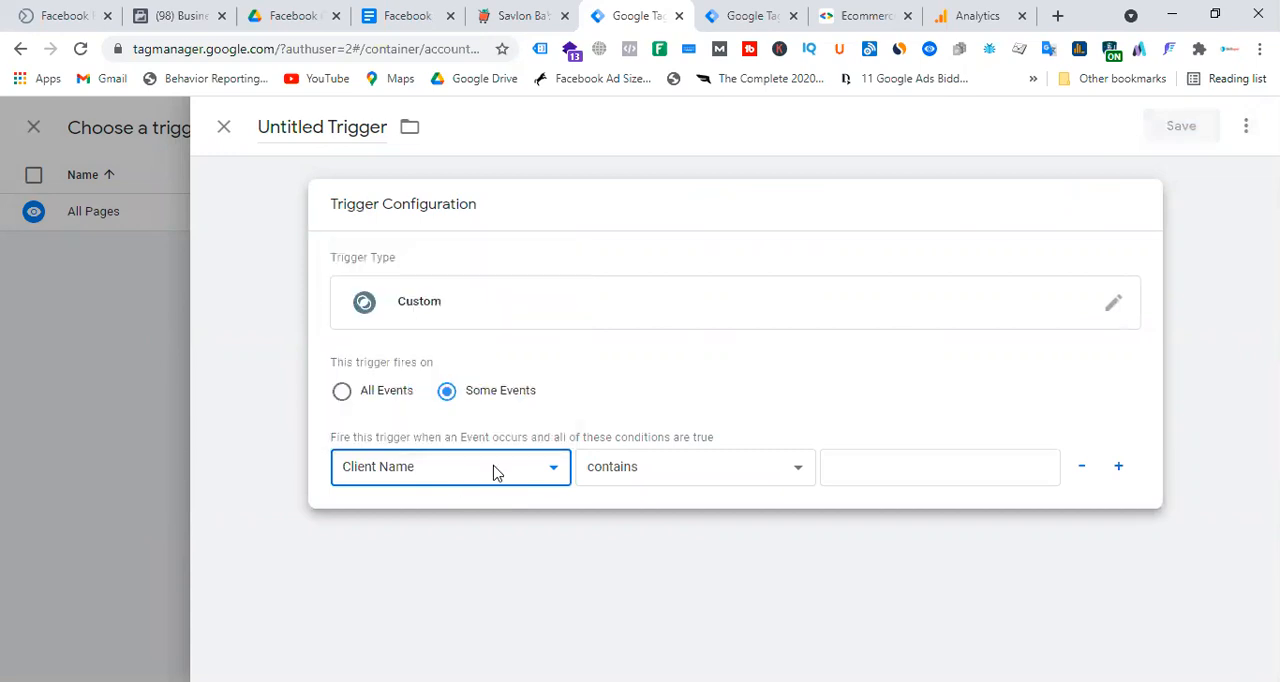
pyautogui.click(700, 478)
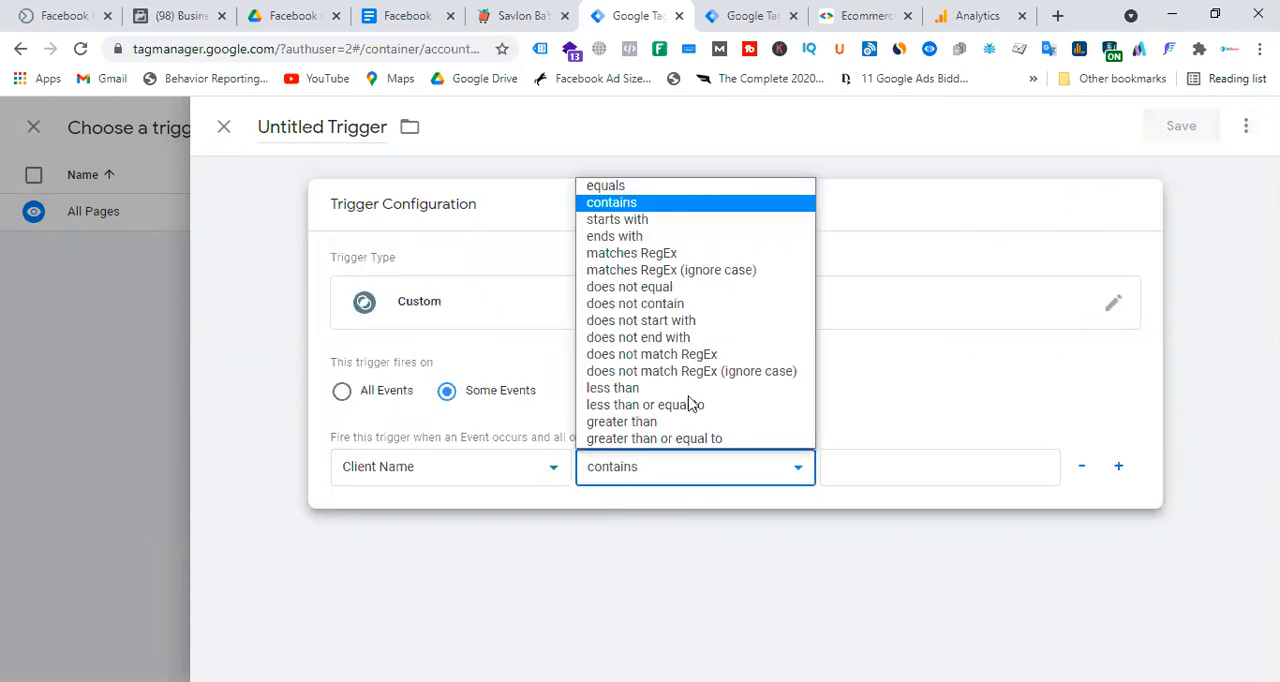
pyautogui.click(615, 181)
pyautogui.click(897, 460)
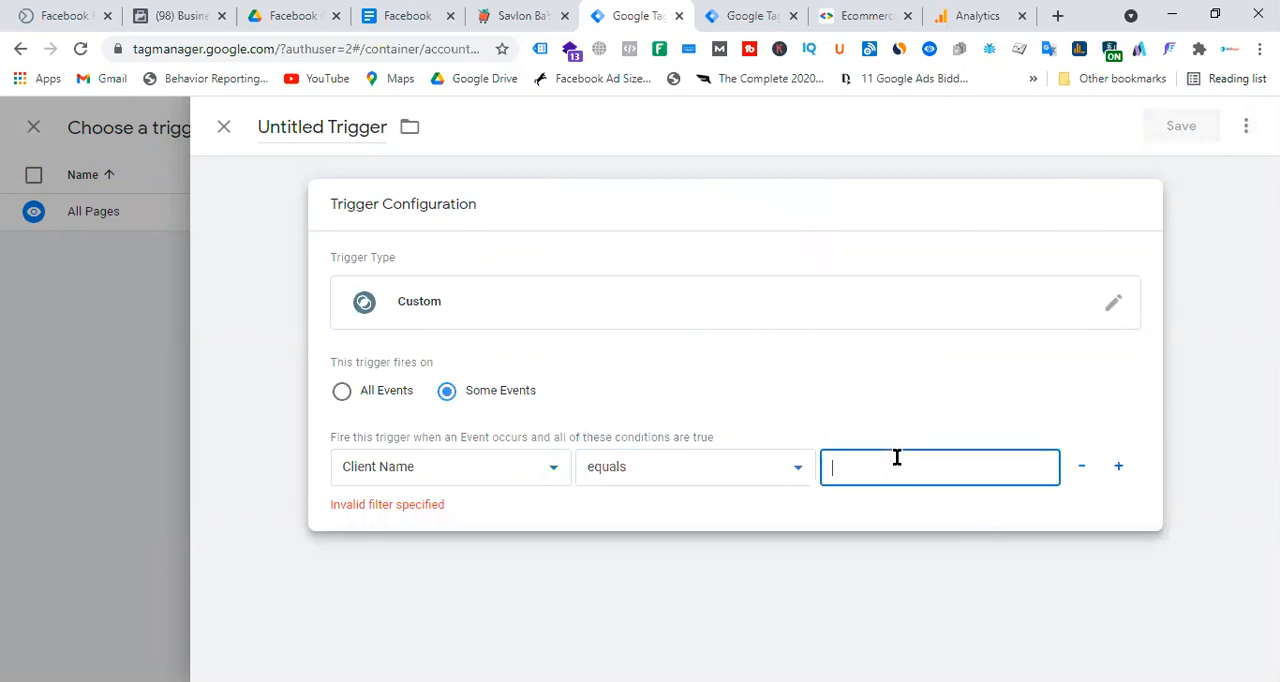
pyautogui.write('GA4')
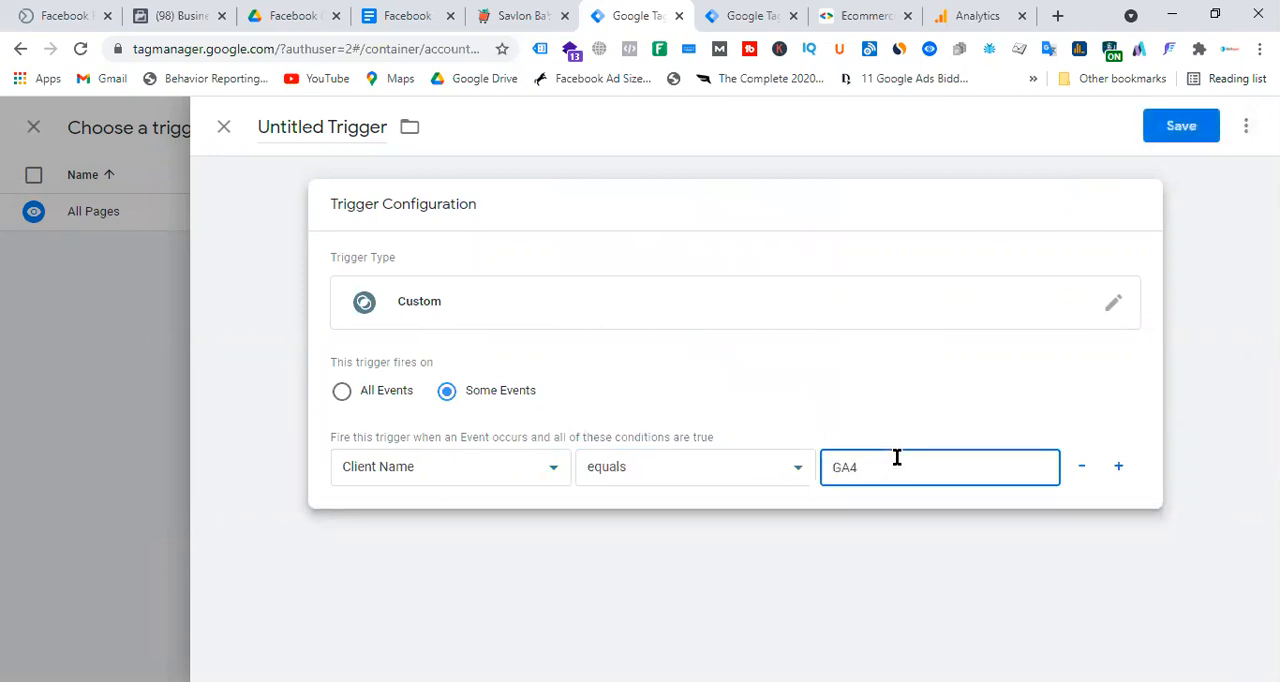
# Name the trigger Client Name - GA4 and save it as the firing trigger of the GA4 Server-Side Tag.
pyautogui.click(323, 130)
pyautogui.tripleClick(323, 128)
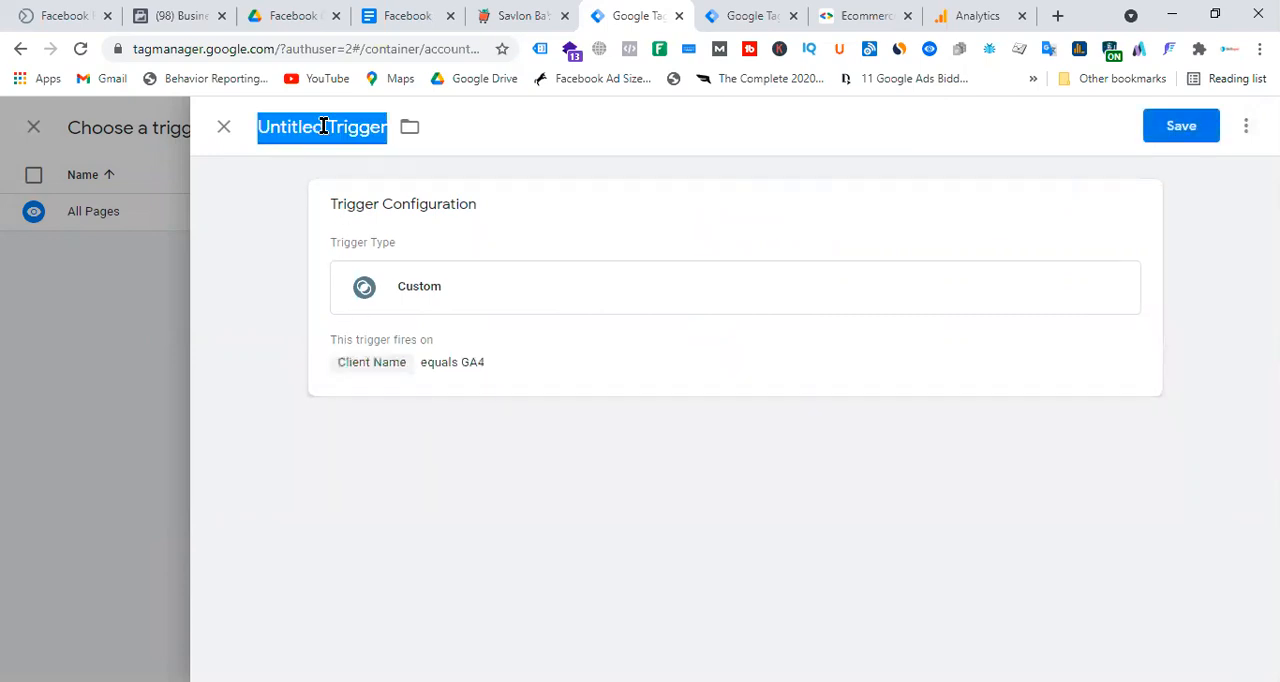
pyautogui.write('C')
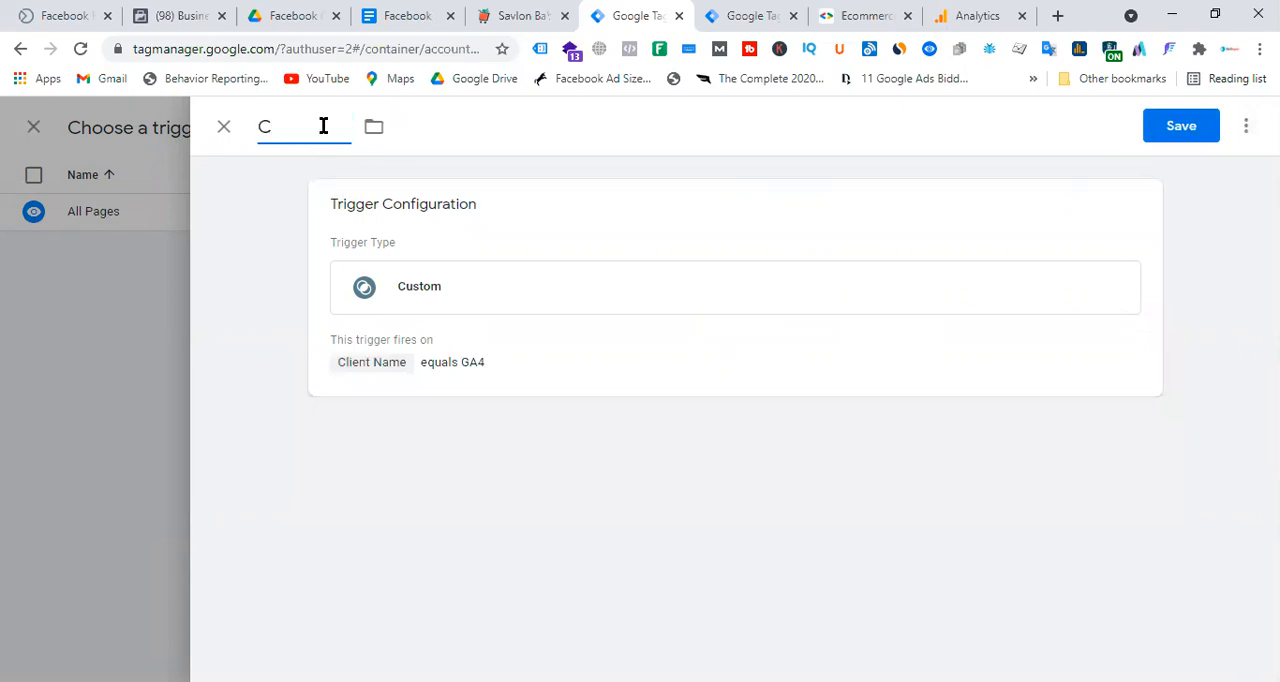
pyautogui.write('lient name')
pyautogui.write('ame')
pyautogui.write(' - GA4')
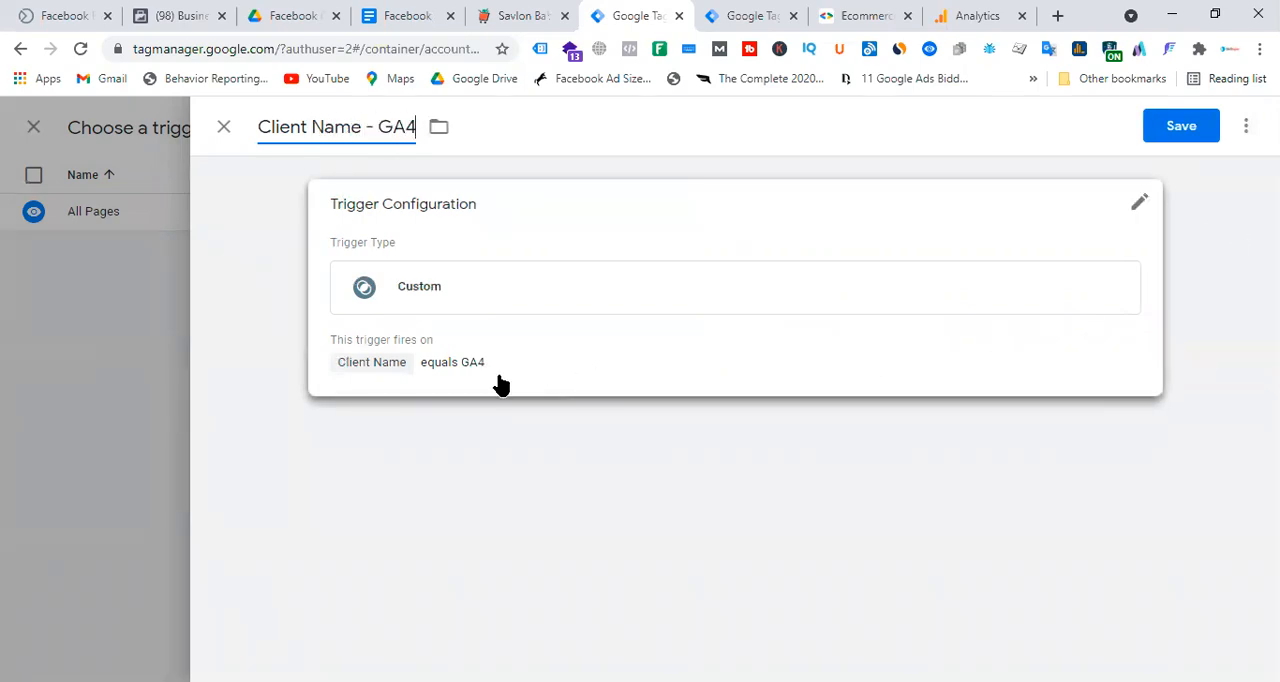
pyautogui.click(1172, 126)
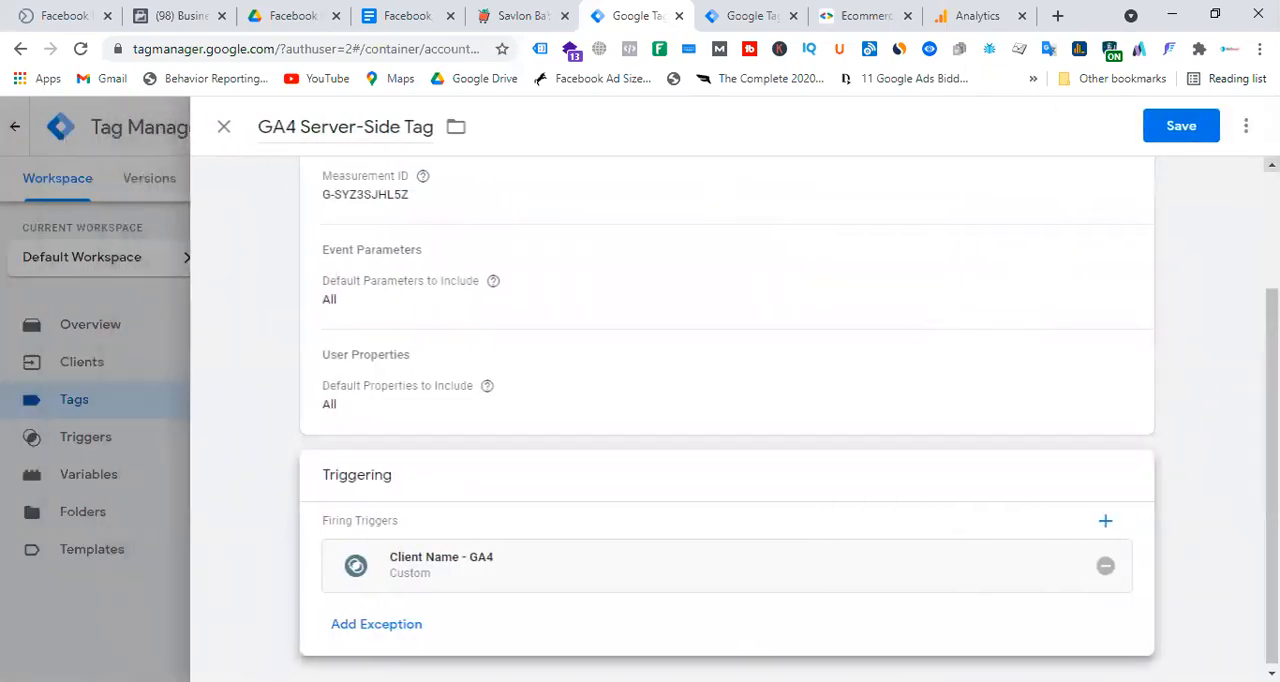
# Save the GA4 Server-Side Tag and publish the Pmart - Server container without a version name or description.
pyautogui.click(1197, 131)
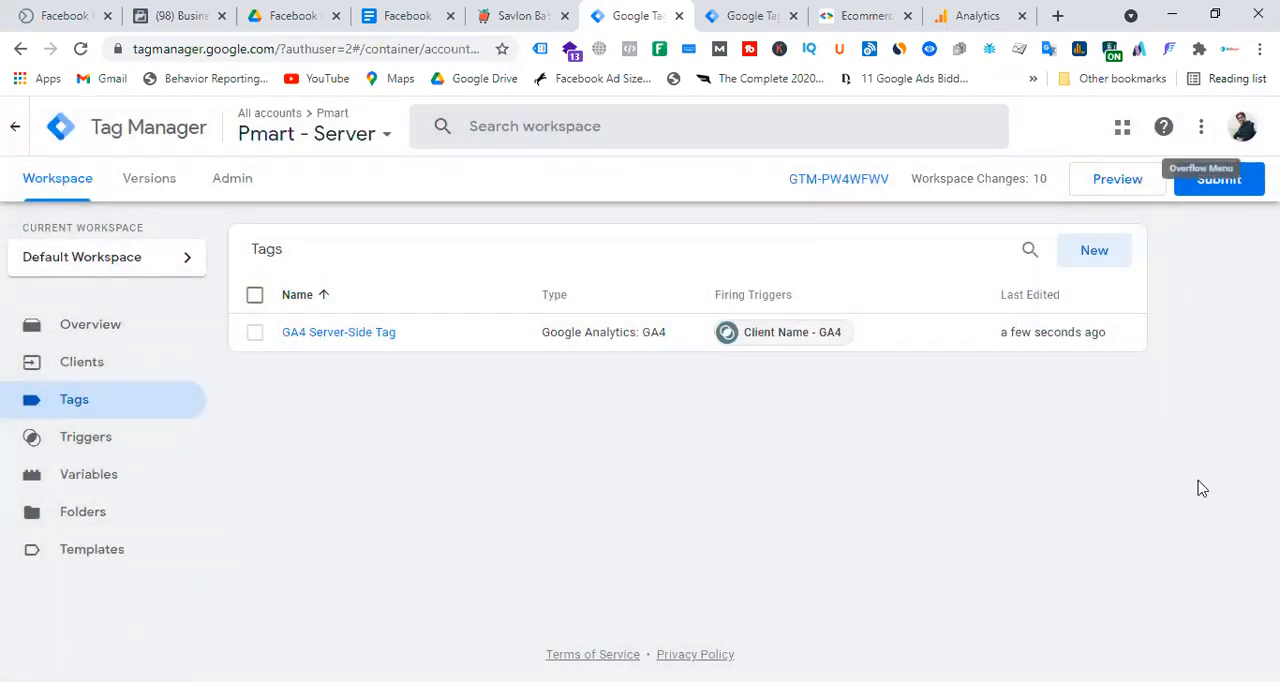
pyautogui.click(1233, 188)
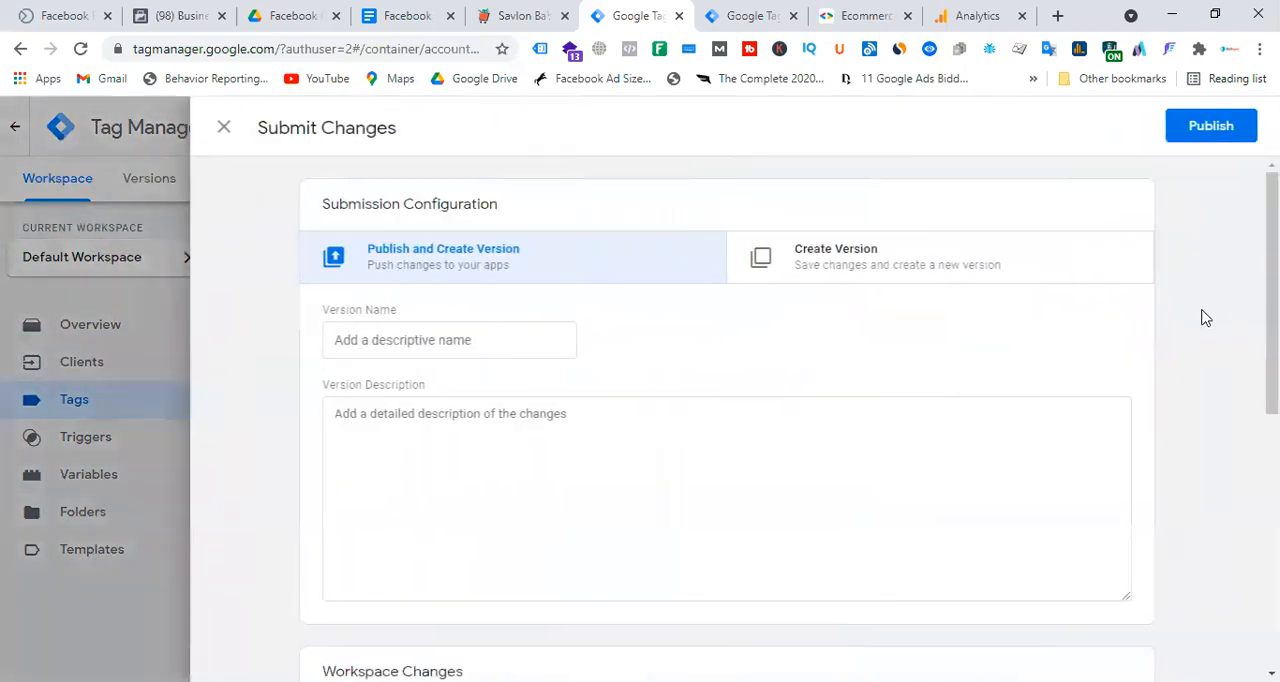
pyautogui.click(1211, 130)
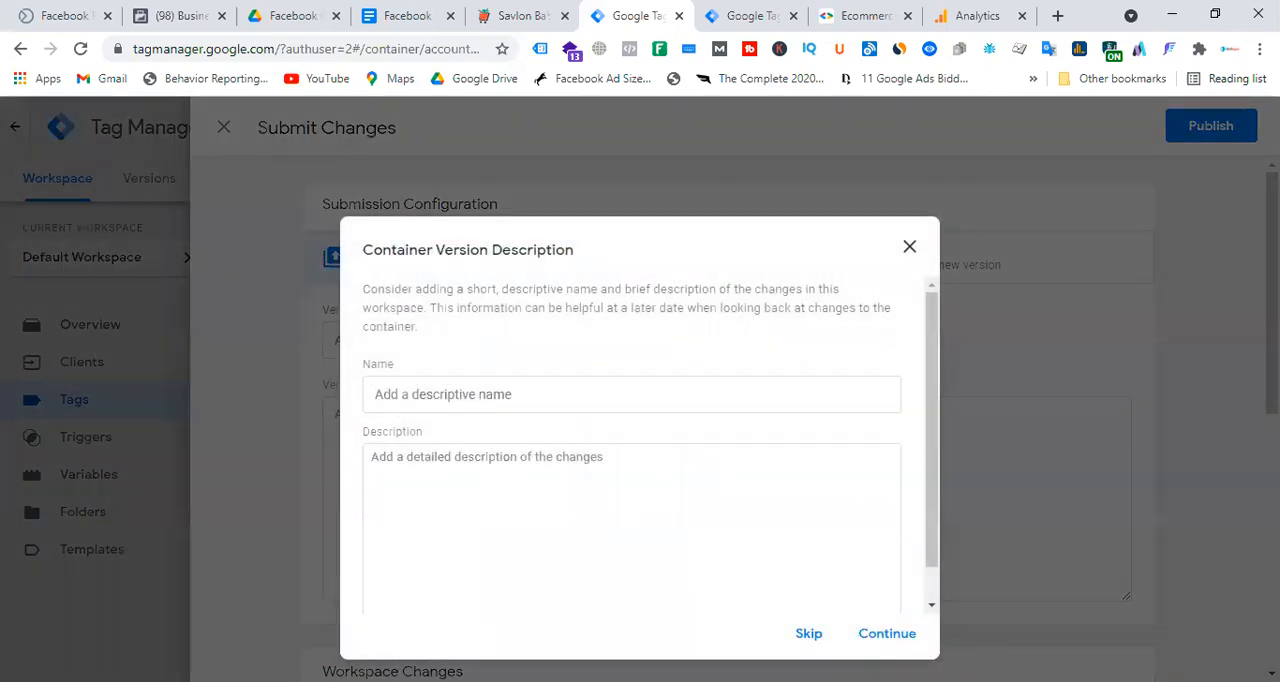
pyautogui.click(891, 634)
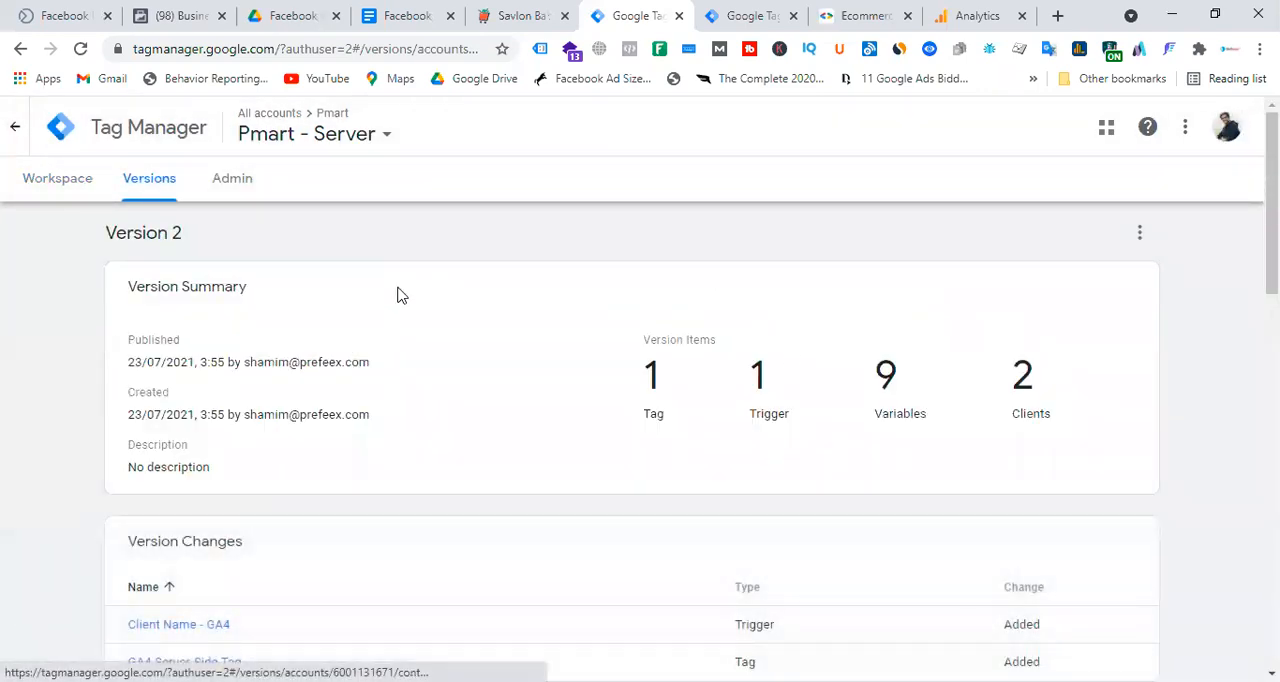
# Review the clients and tags of the Pmart - Server container alongside the tags of the Pmart New Web - Laravel container.
pyautogui.click(66, 180)
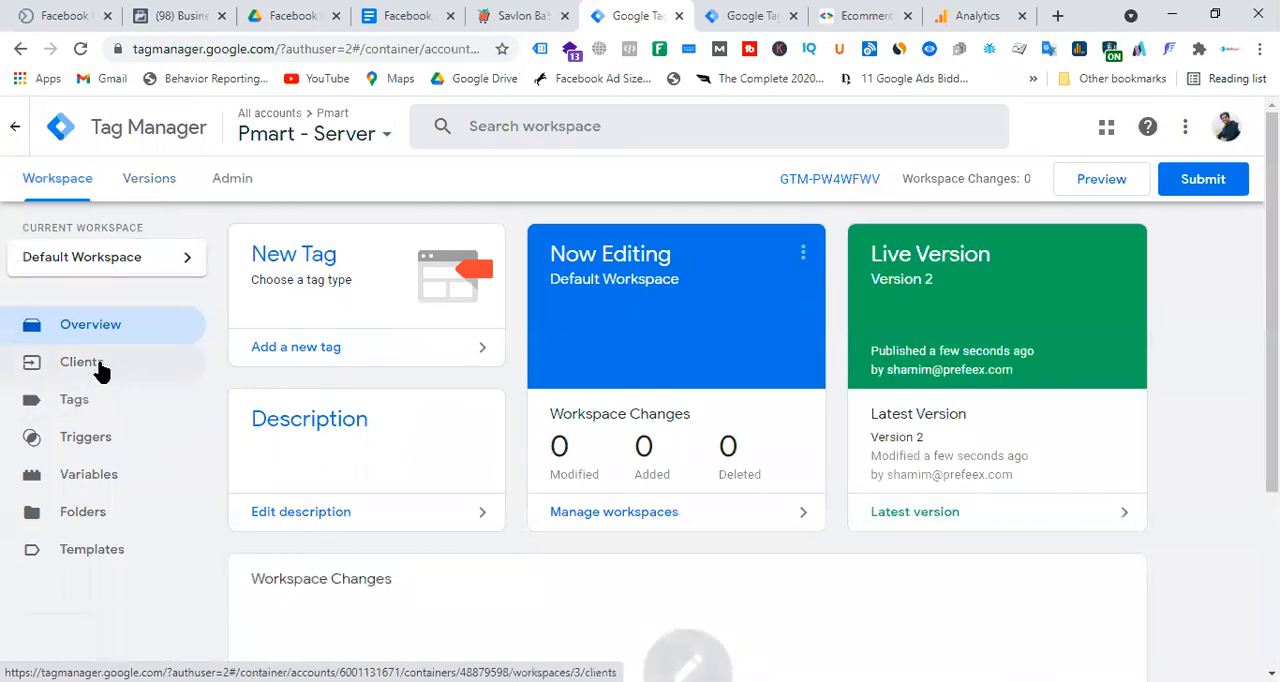
pyautogui.click(100, 366)
pyautogui.click(752, 15)
pyautogui.click(224, 126)
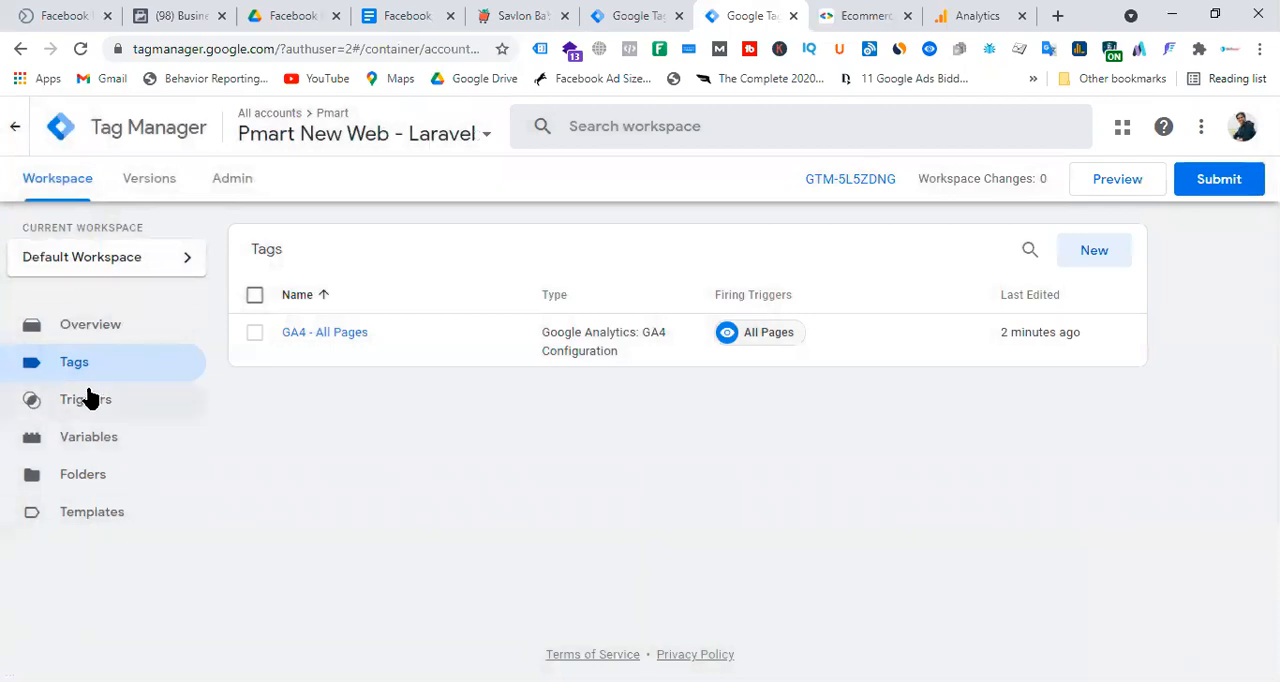
pyautogui.click(645, 12)
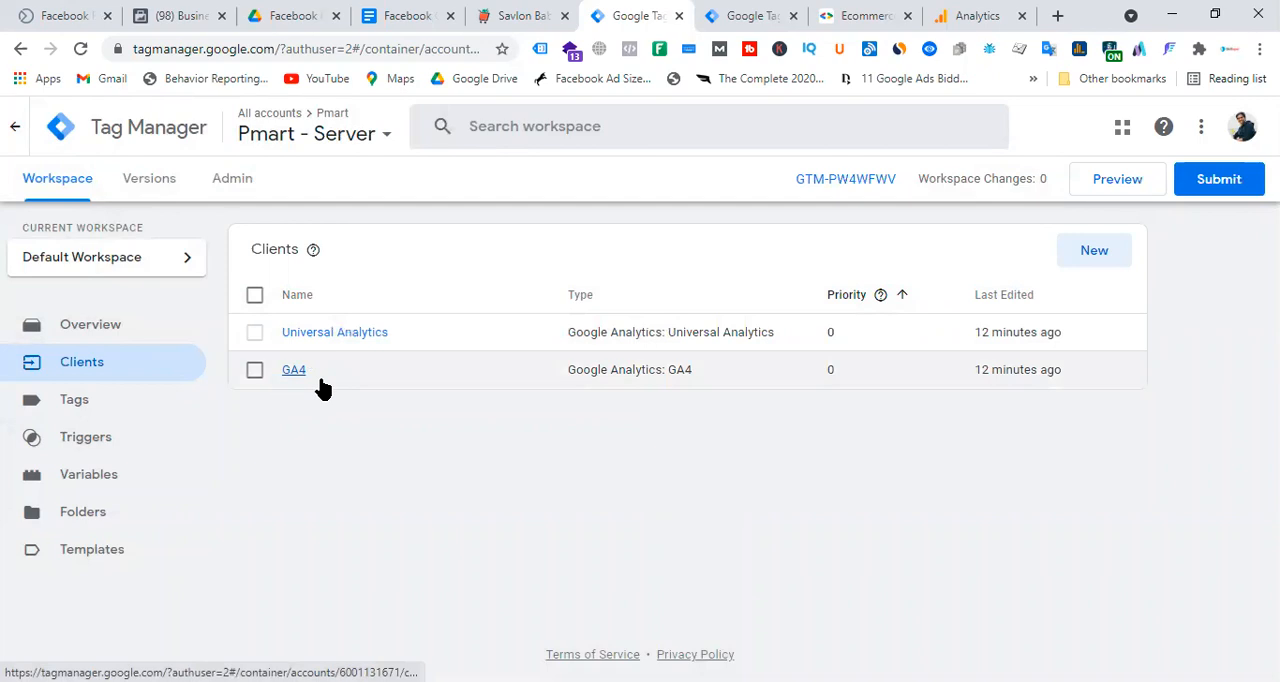
pyautogui.click(740, 14)
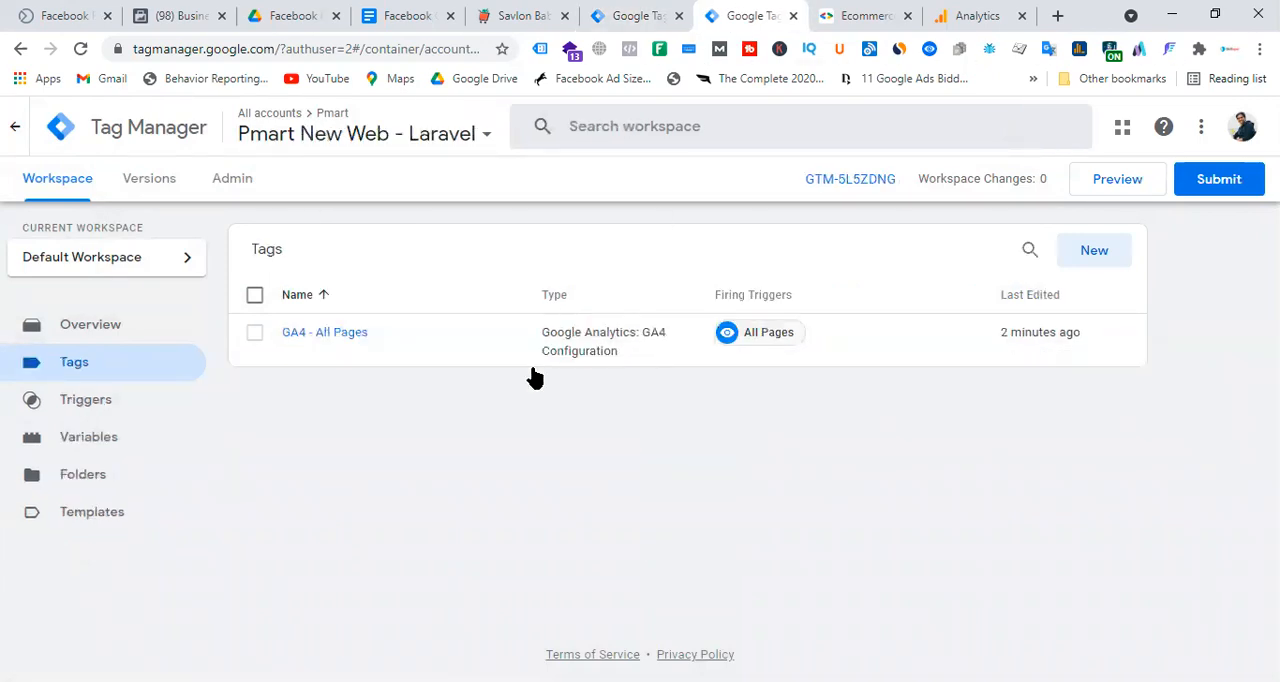
pyautogui.click(635, 13)
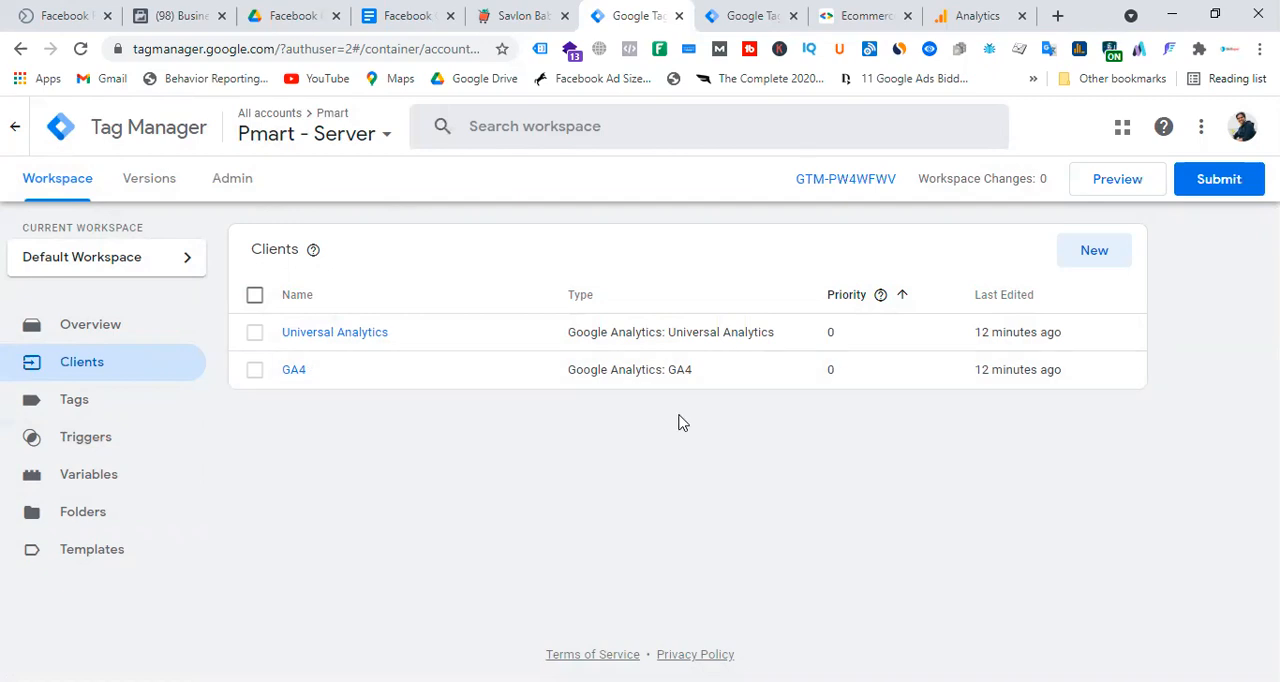
pyautogui.click(84, 405)
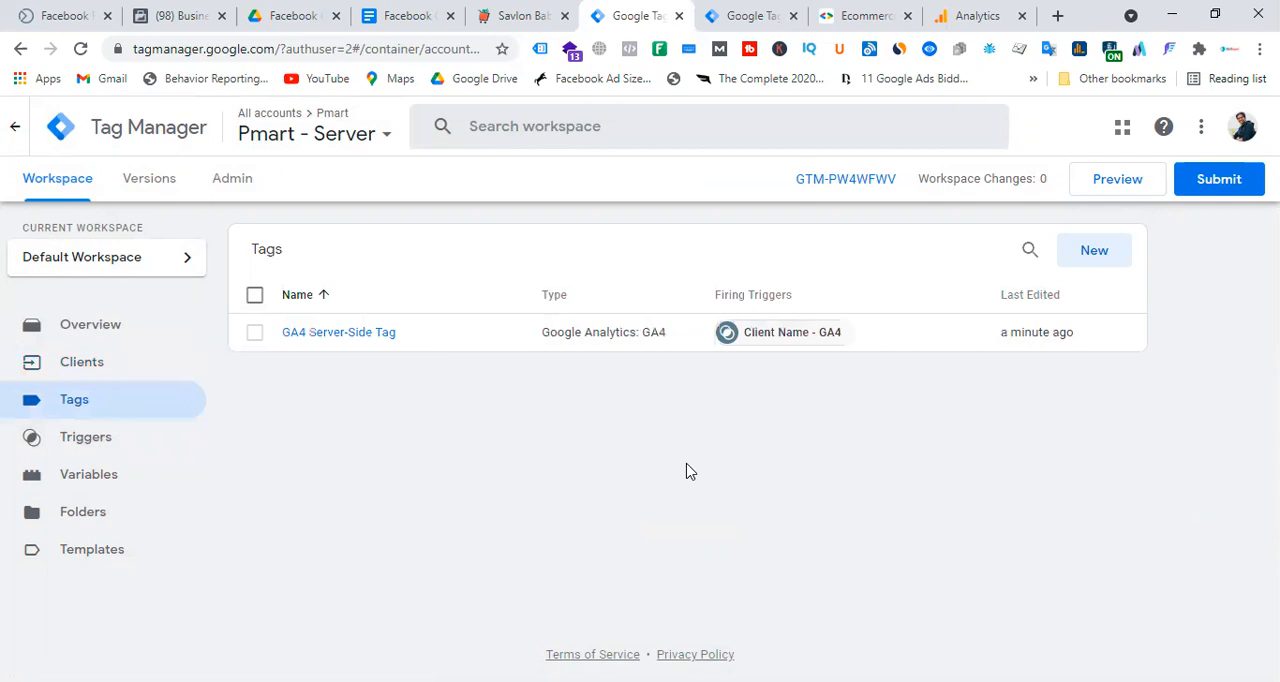
# Switch to the Facebook Conversion API Setup with GA4 & GTM document and read past the server-side container trigger instructions.
pyautogui.click(403, 15)
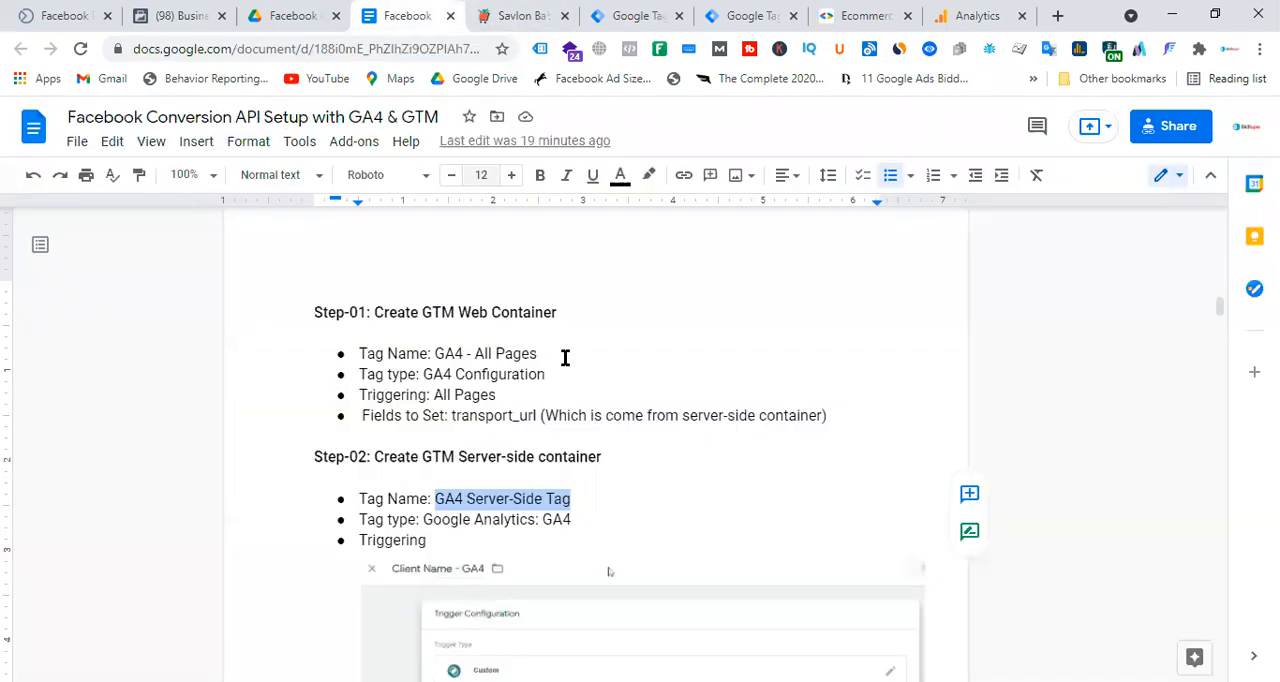
pyautogui.scroll(-4, 704, 348)
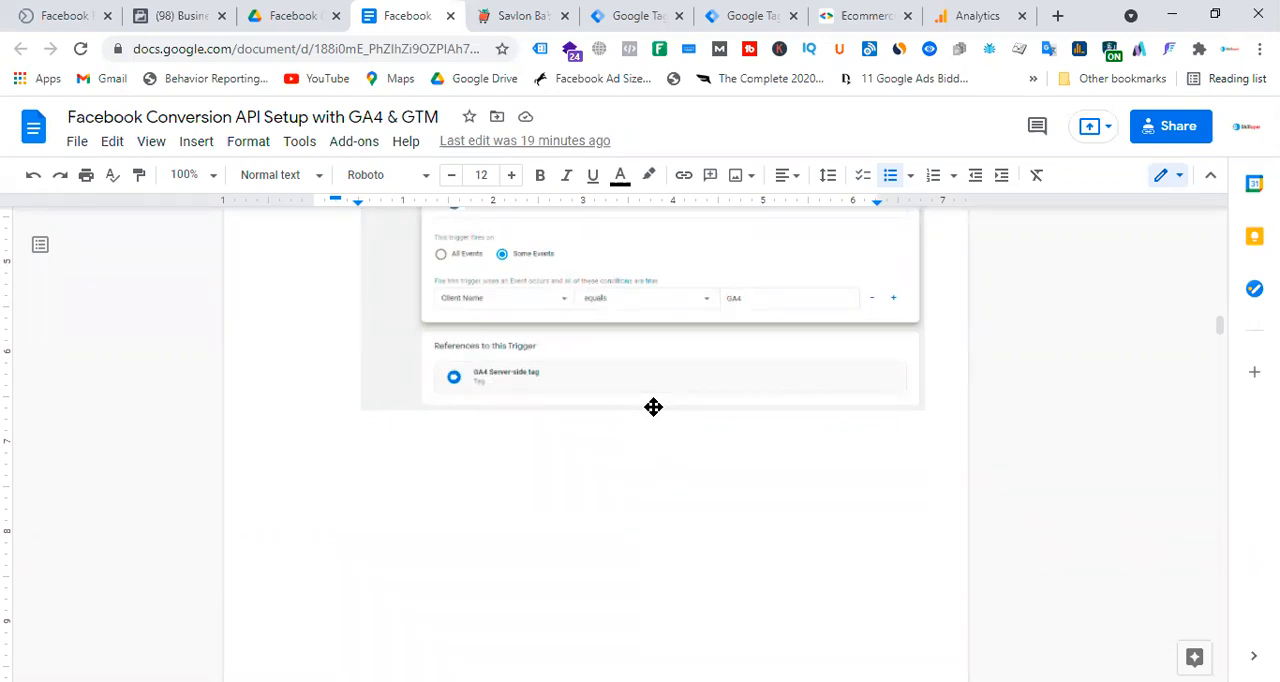
# Start a new tag in the Pmart - Server container and add the Facebook Conversions API Tag template from the Community Template Gallery to the workspace.
pyautogui.scroll(3, 709, 437)
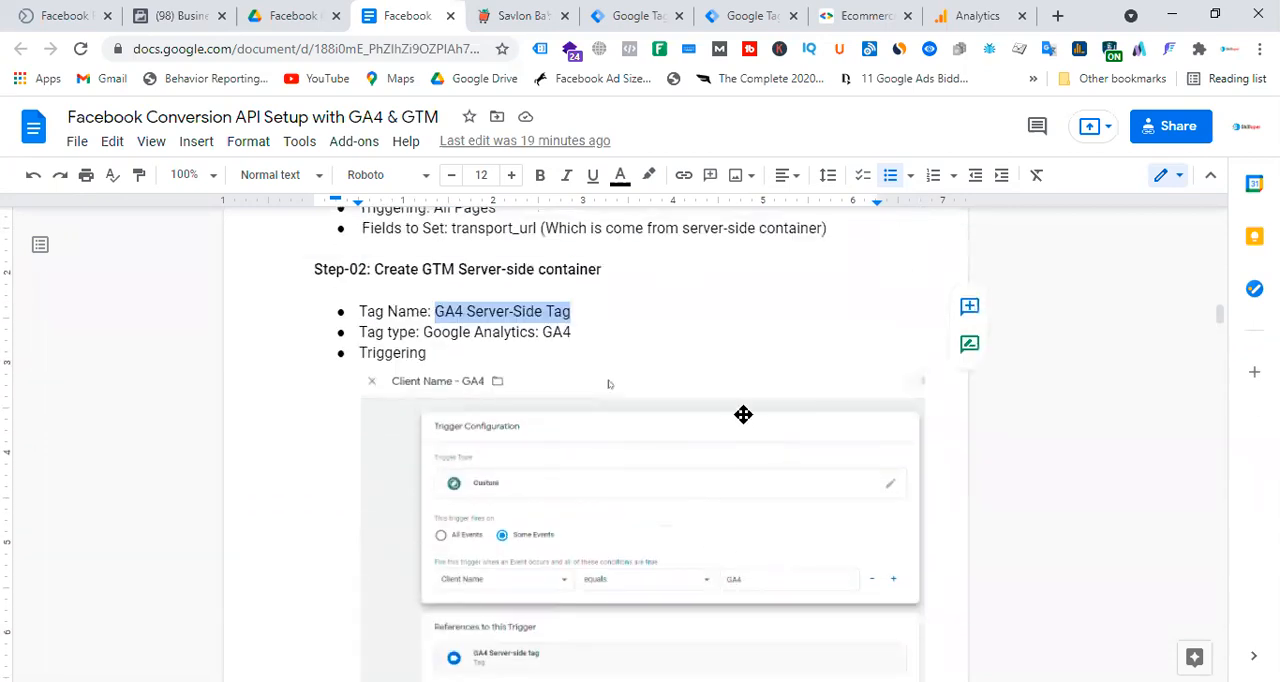
pyautogui.click(750, 12)
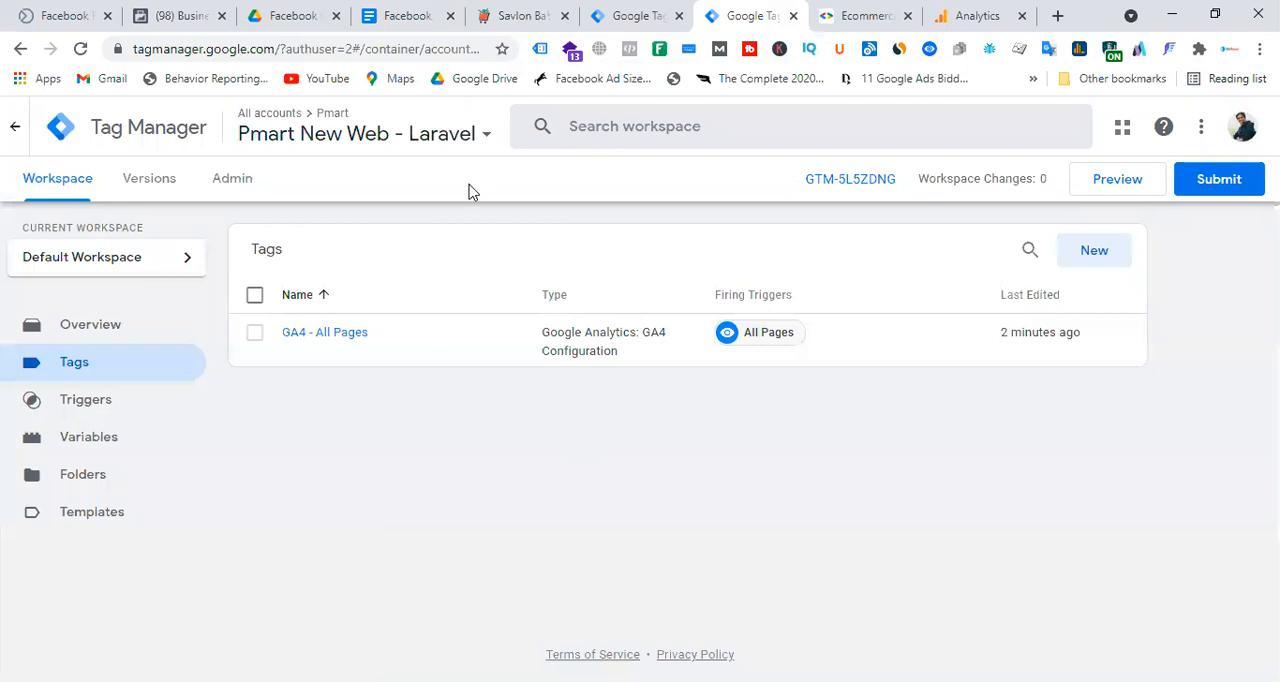
pyautogui.click(645, 13)
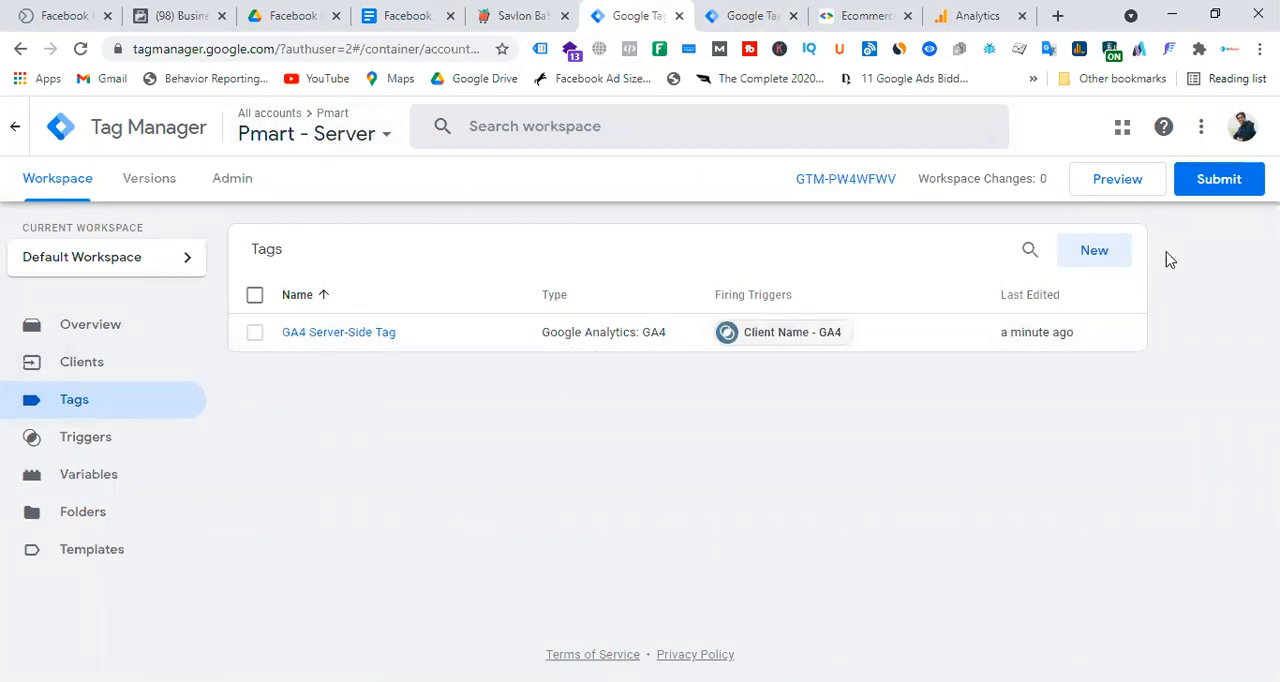
pyautogui.click(1100, 260)
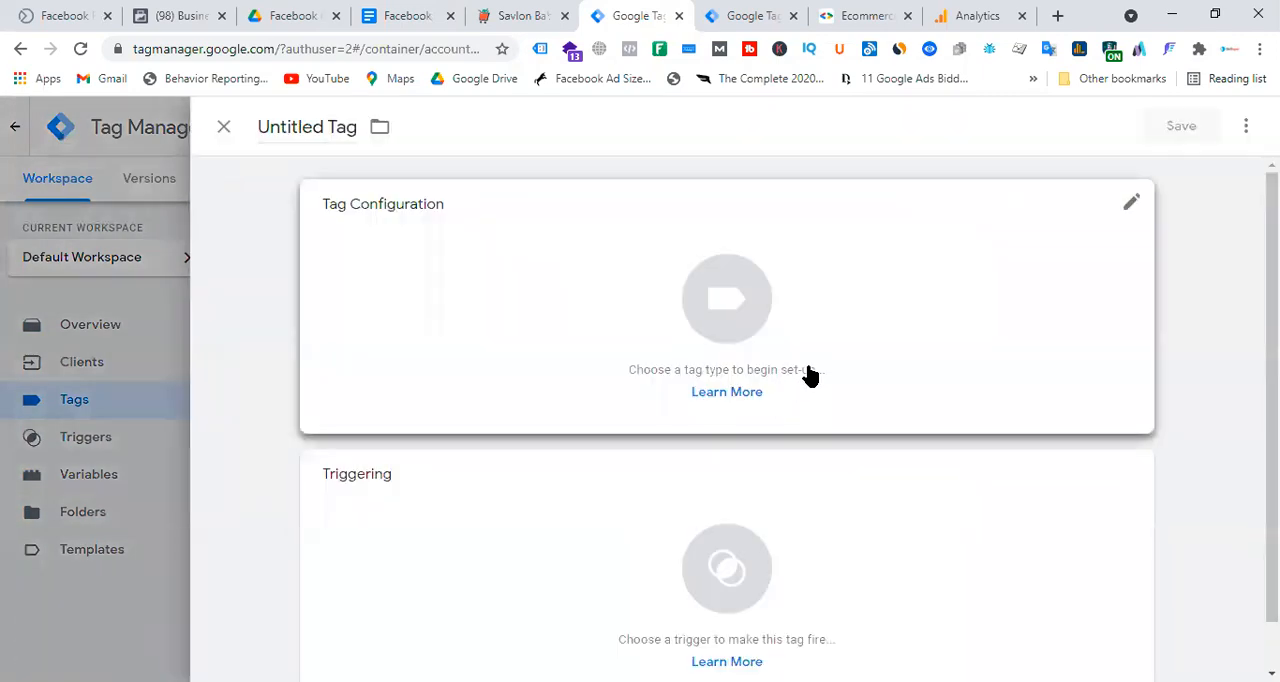
pyautogui.click(793, 333)
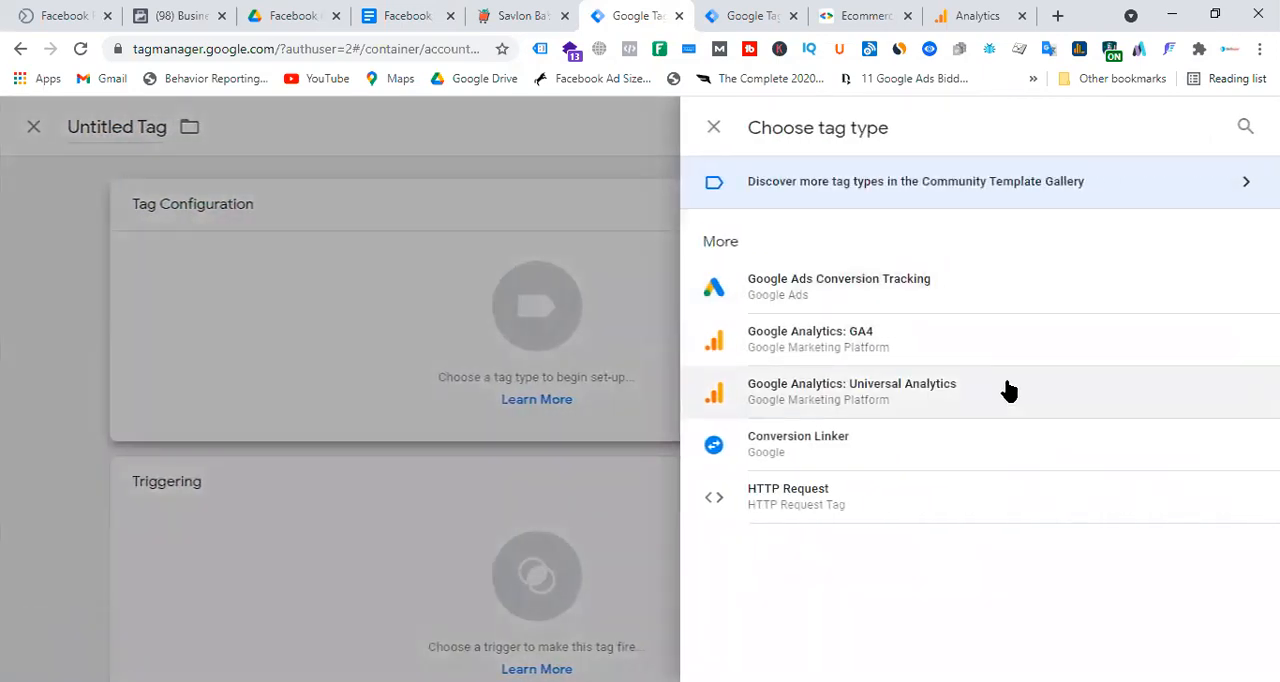
pyautogui.click(1245, 186)
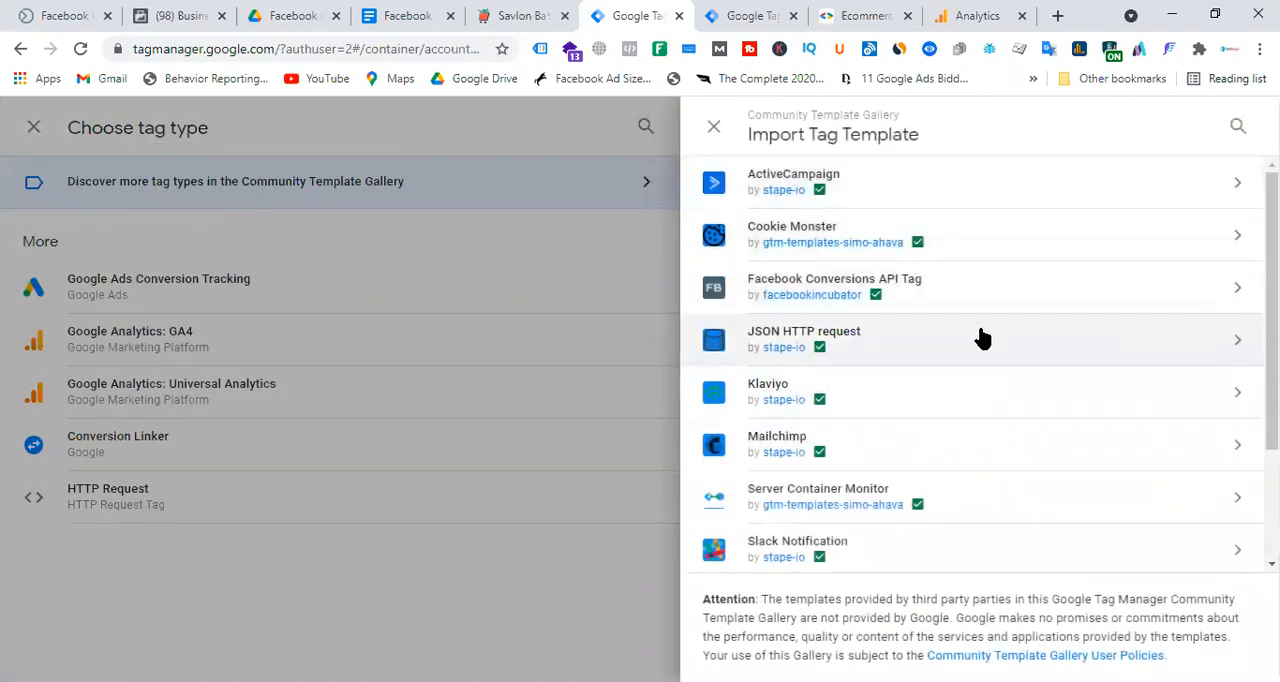
pyautogui.moveTo(806, 295)
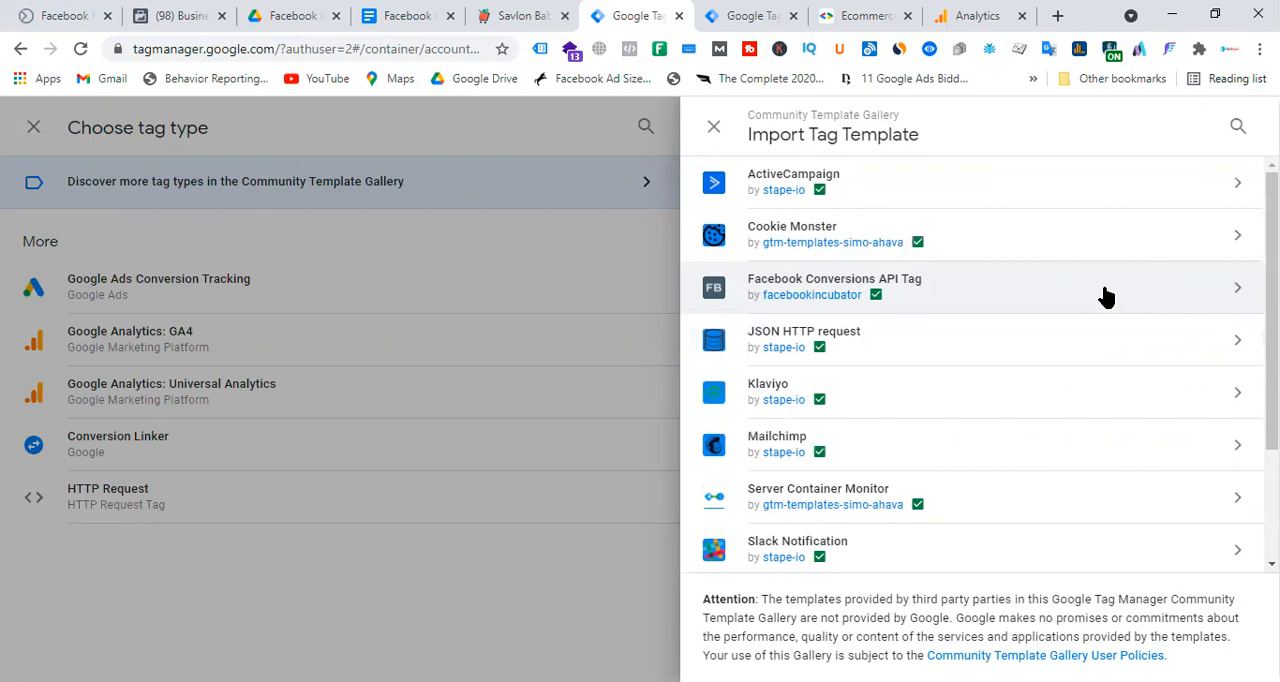
pyautogui.click(1105, 296)
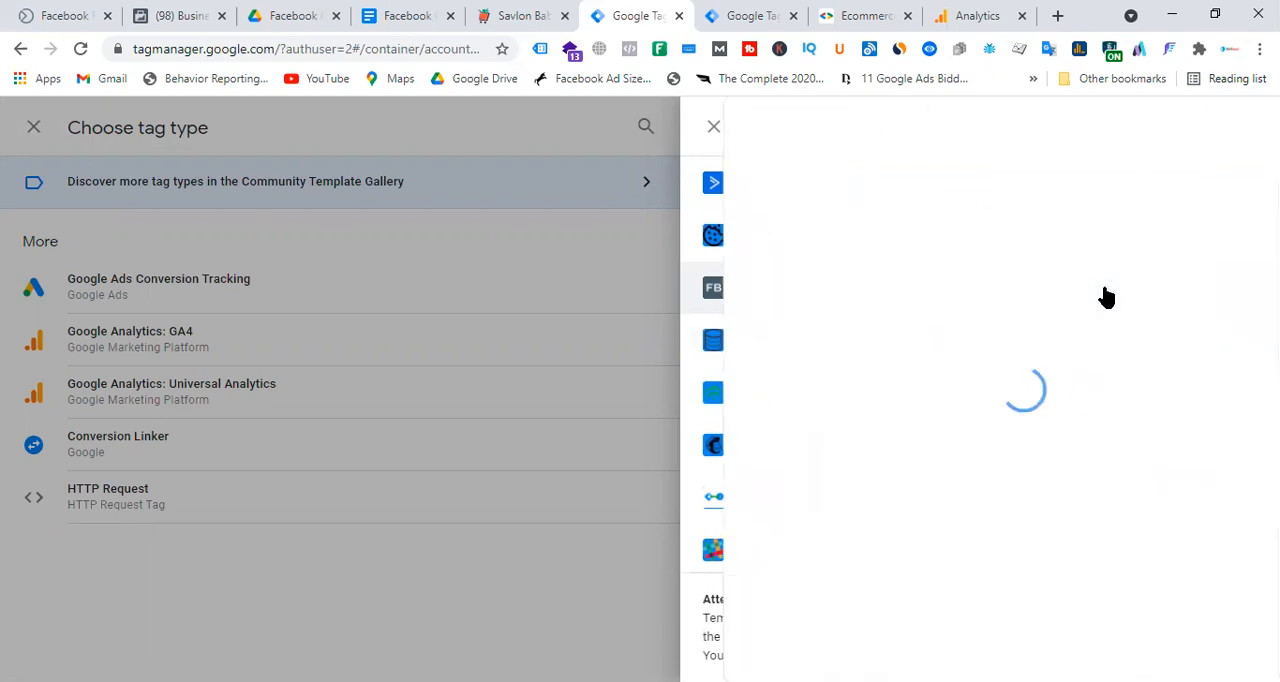
pyautogui.click(1152, 130)
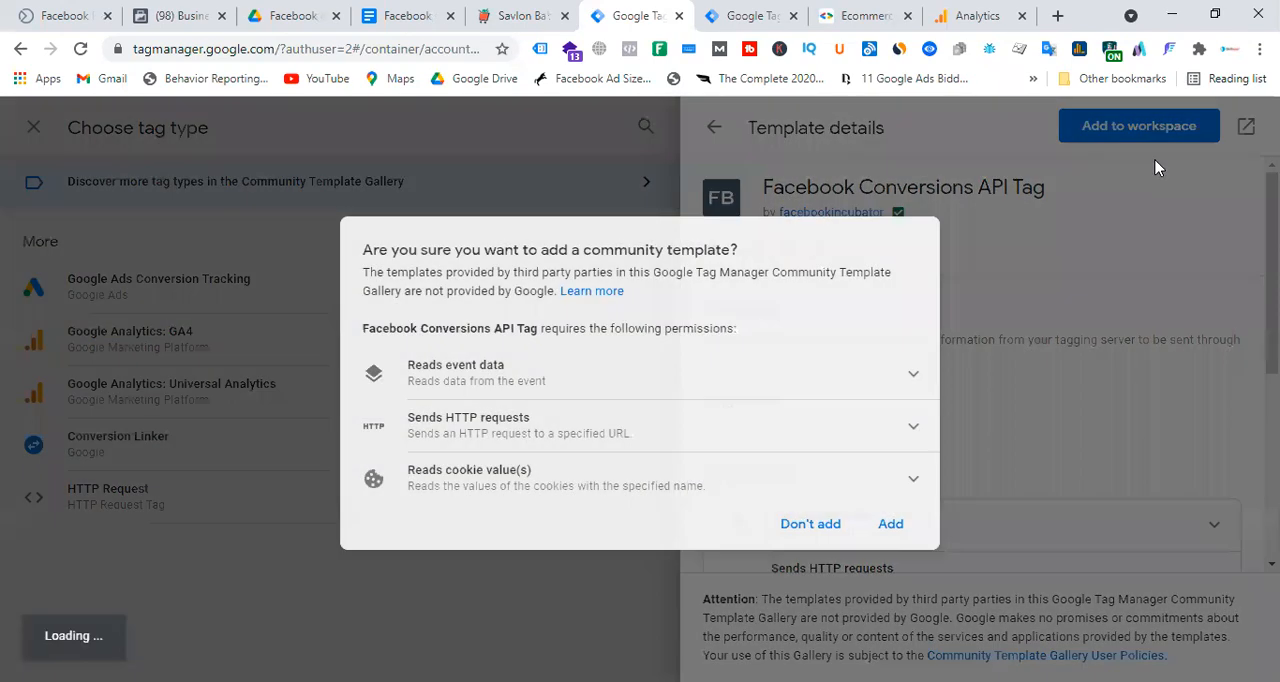
pyautogui.click(890, 523)
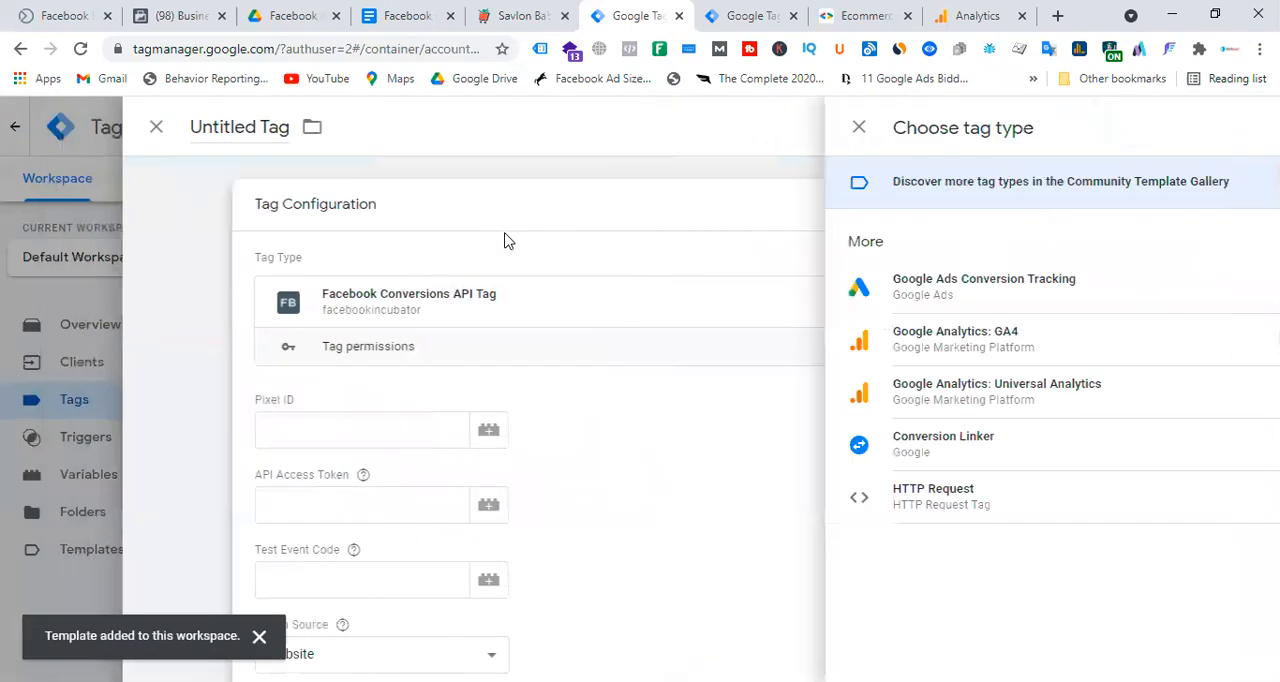
# Discard the untitled tag and create a new one with the custom tag type Facebook Conversions API Tag.
pyautogui.click(223, 127)
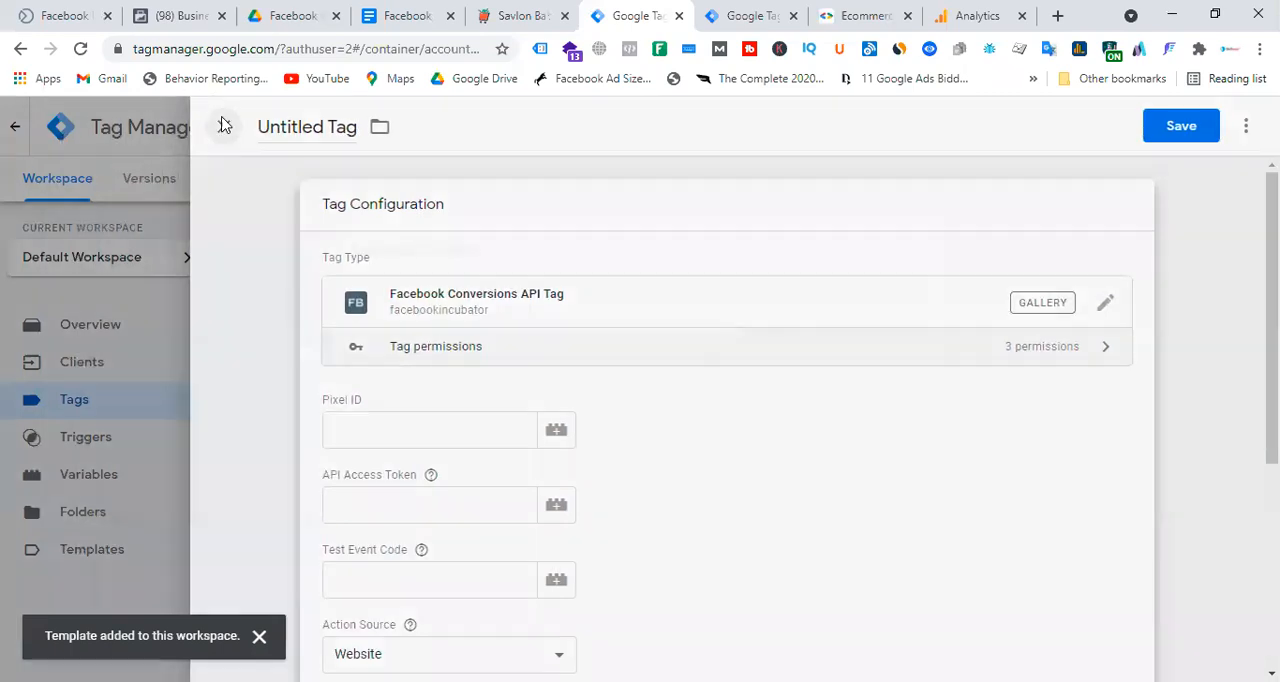
pyautogui.click(872, 335)
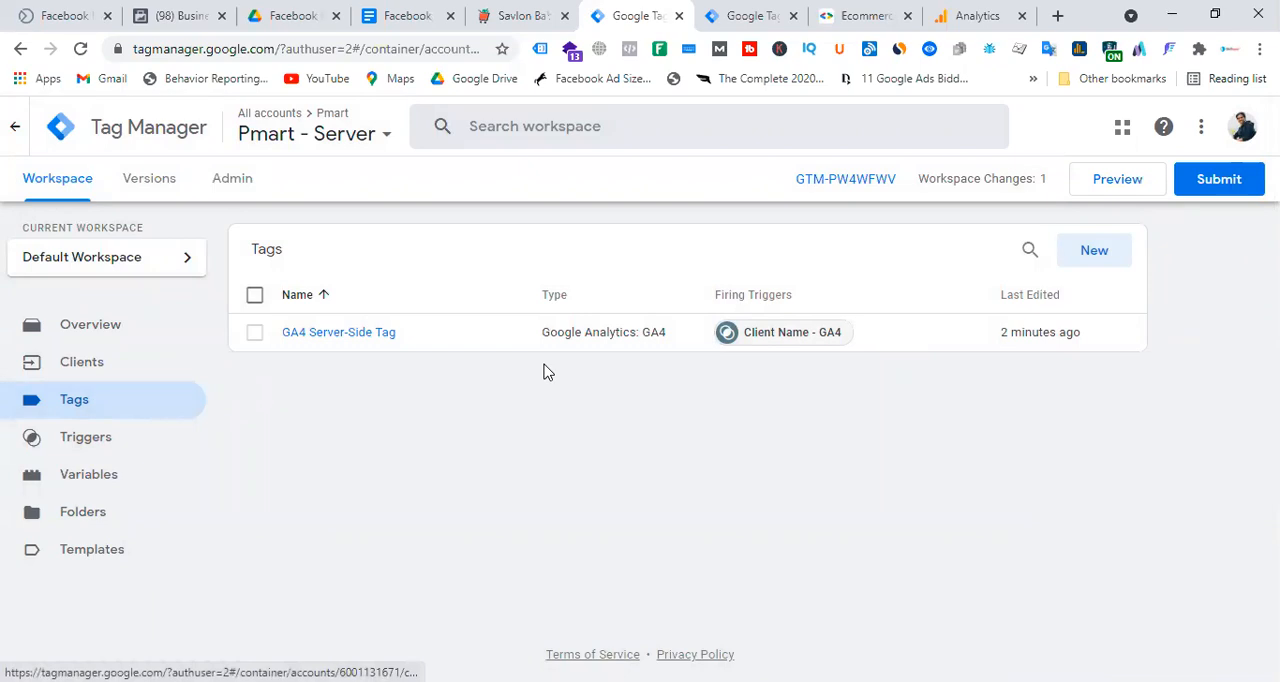
pyautogui.click(1096, 256)
pyautogui.click(785, 320)
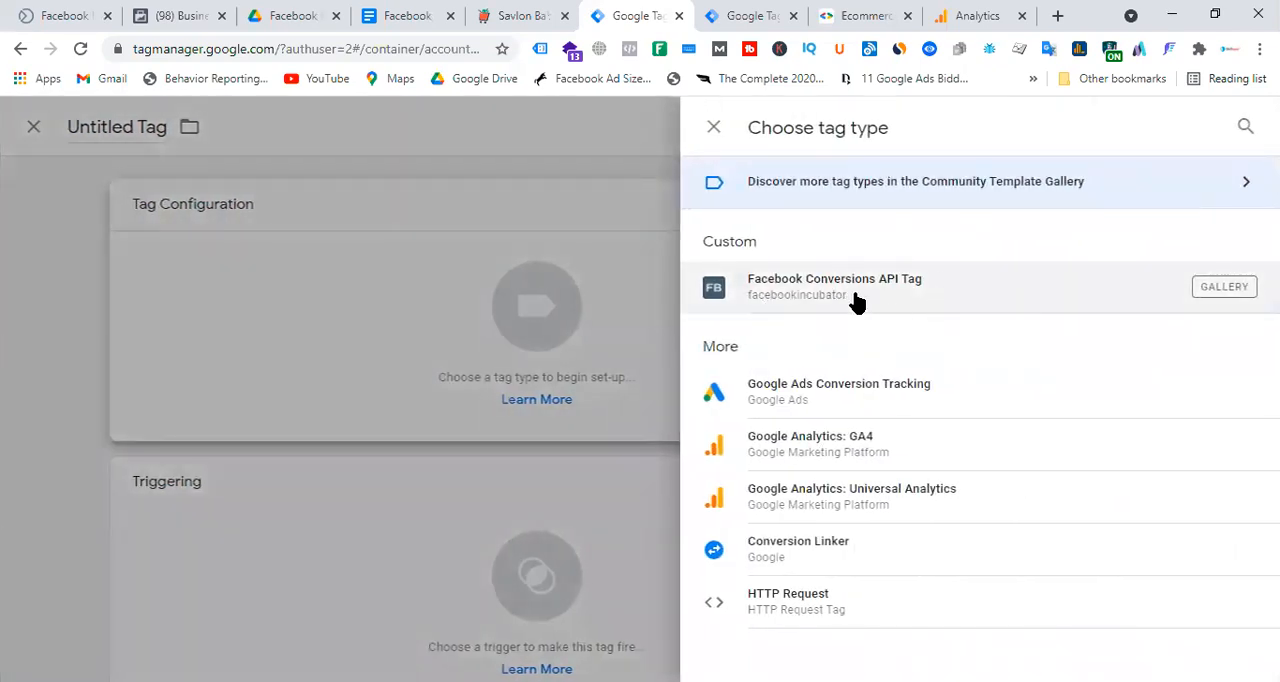
pyautogui.click(855, 302)
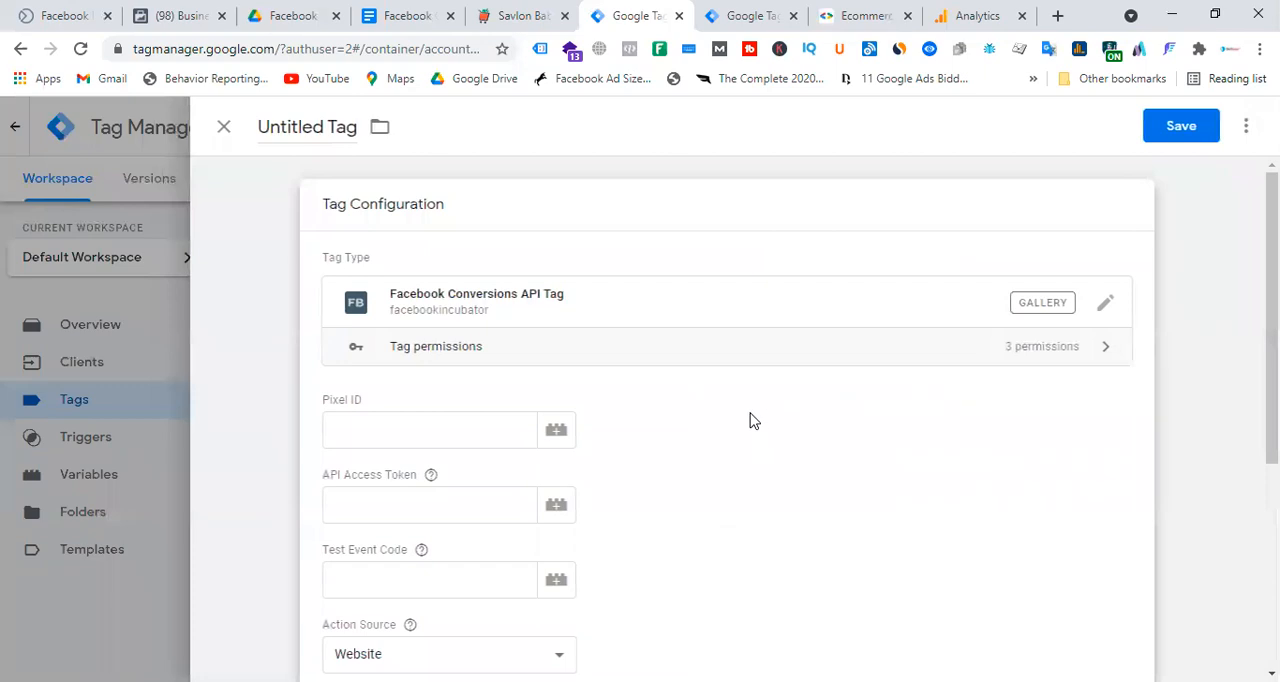
pyautogui.scroll(-2, 684, 388)
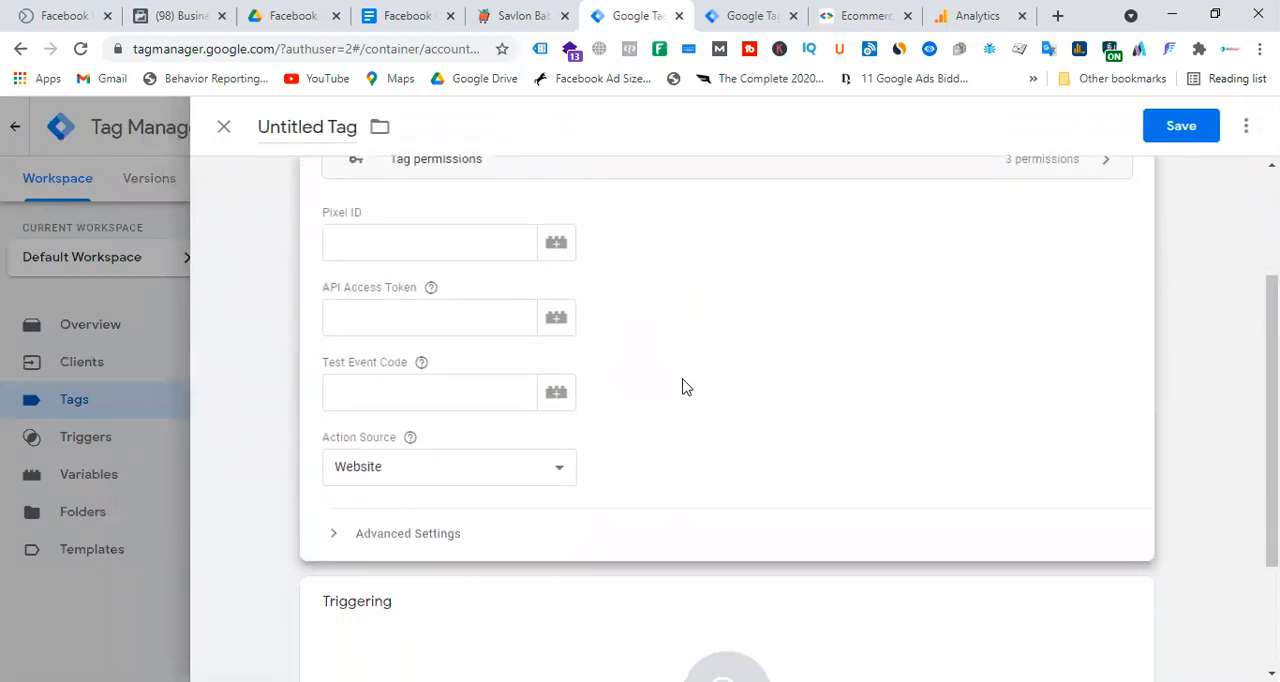
pyautogui.scroll(2, 684, 388)
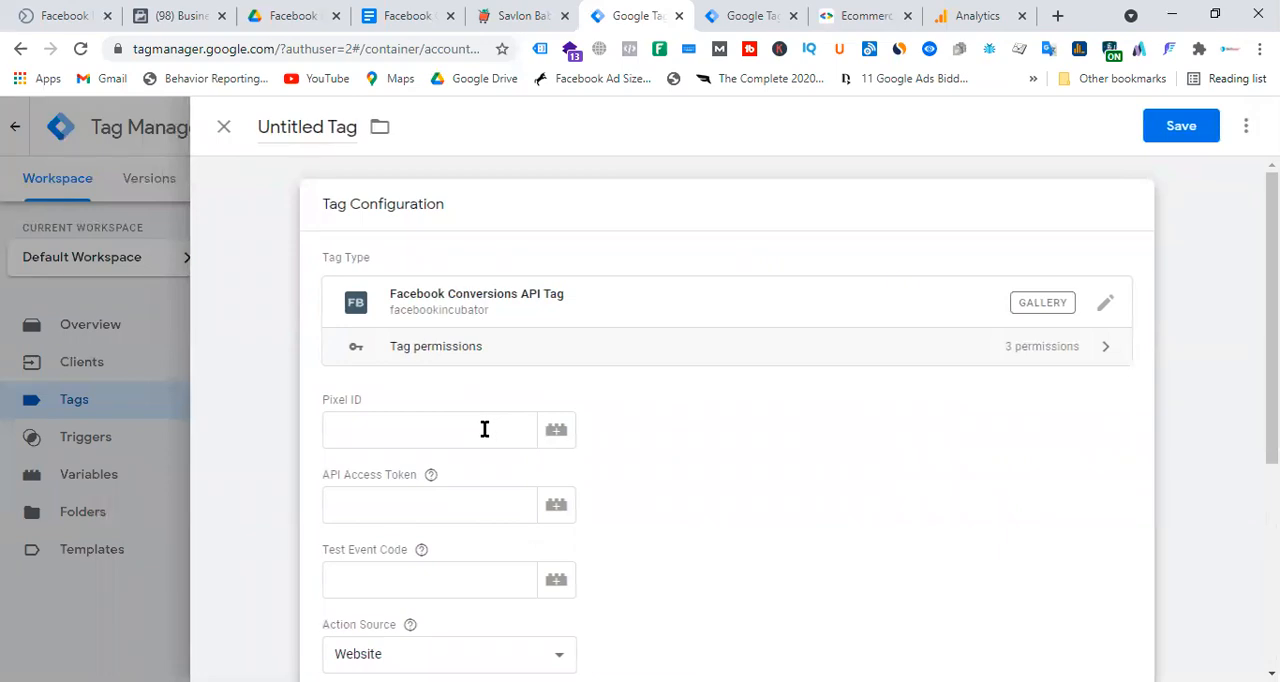
# Name the new tag Facebook Conversion API Tag, copying the Facebook Conversion API wording from the Step-03 heading of the setup document.
pyautogui.click(400, 16)
pyautogui.scroll(-8, 607, 404)
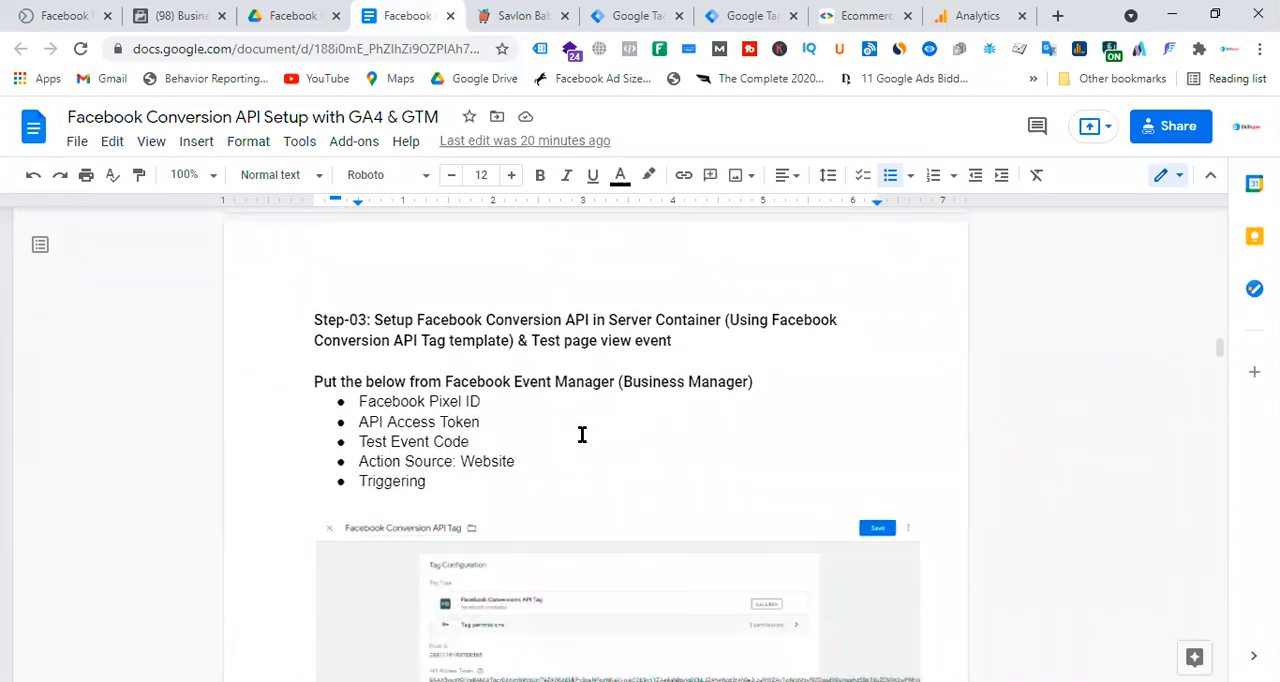
pyautogui.moveTo(416, 320); pyautogui.dragTo(588, 320)
pyautogui.hotkey('ctrl', 'c')
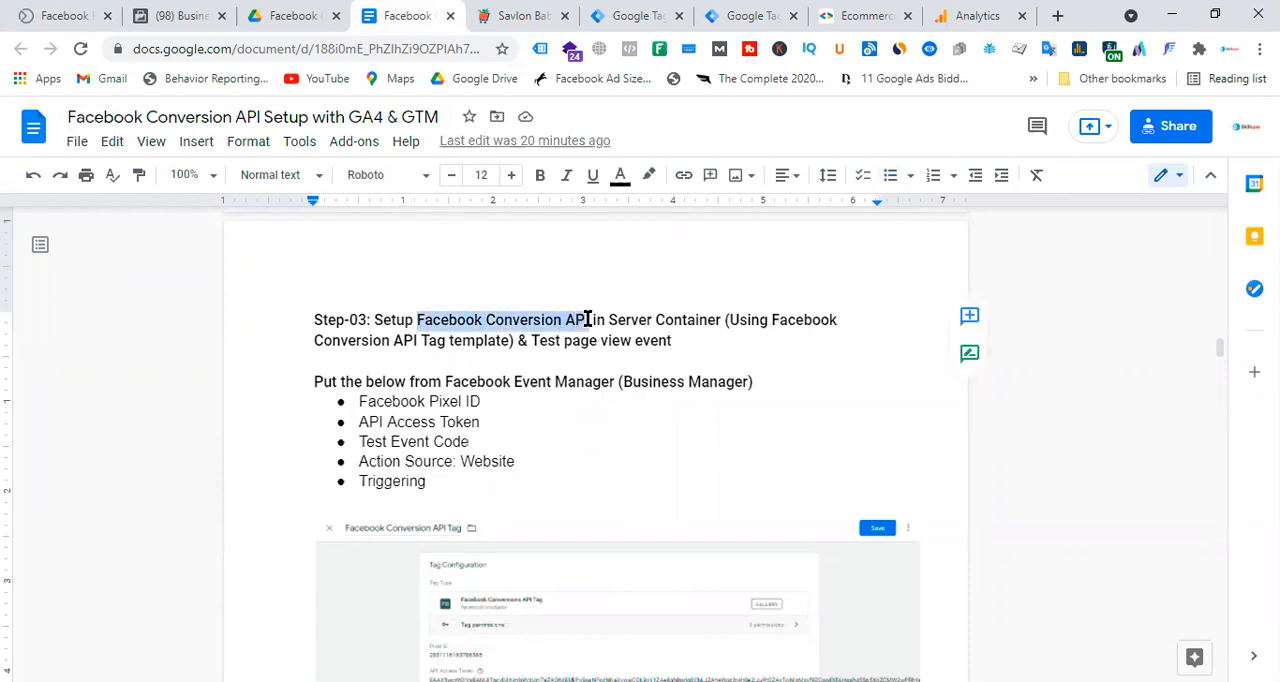
pyautogui.click(750, 12)
pyautogui.click(654, 12)
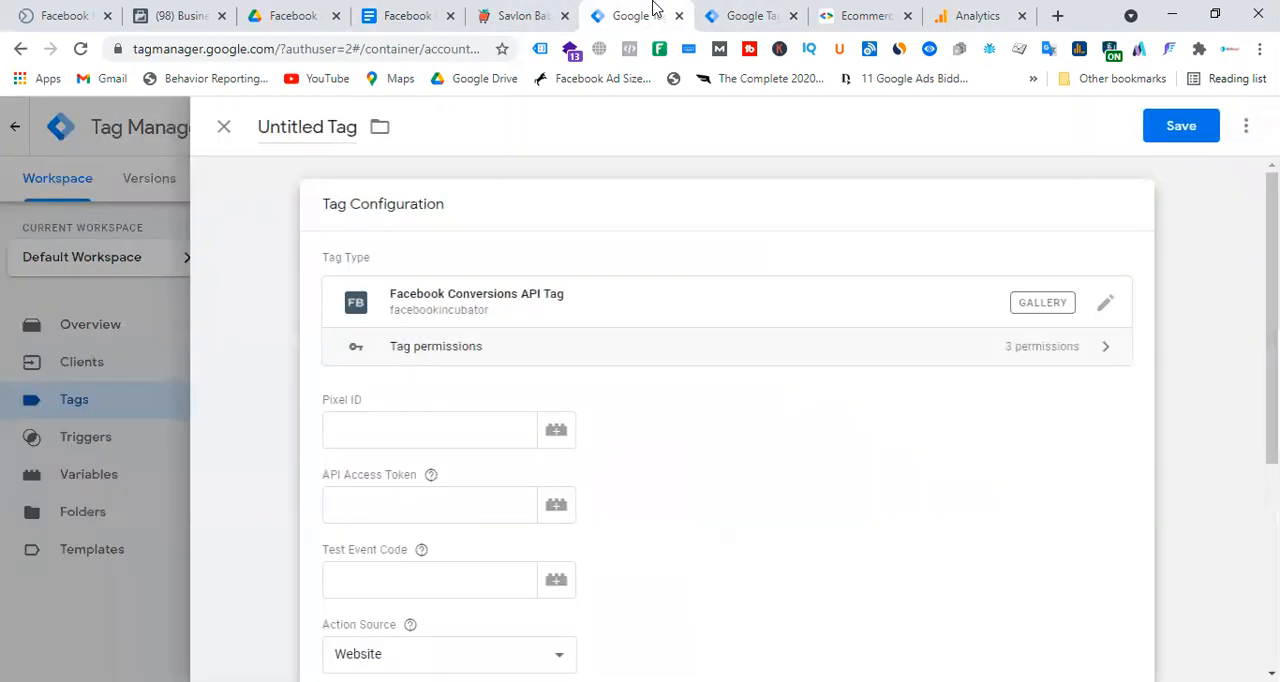
pyautogui.click(308, 126)
pyautogui.hotkey('ctrl', 'v')
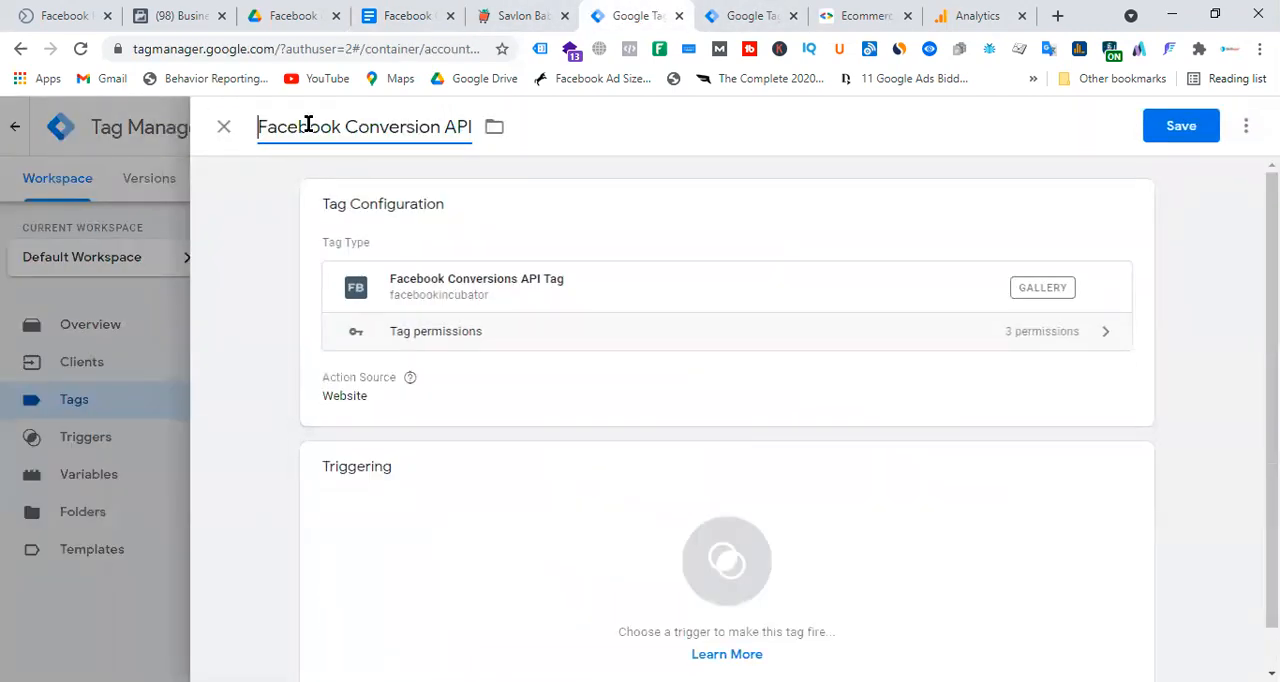
pyautogui.press('BackSpace')
pyautogui.press('Delete')
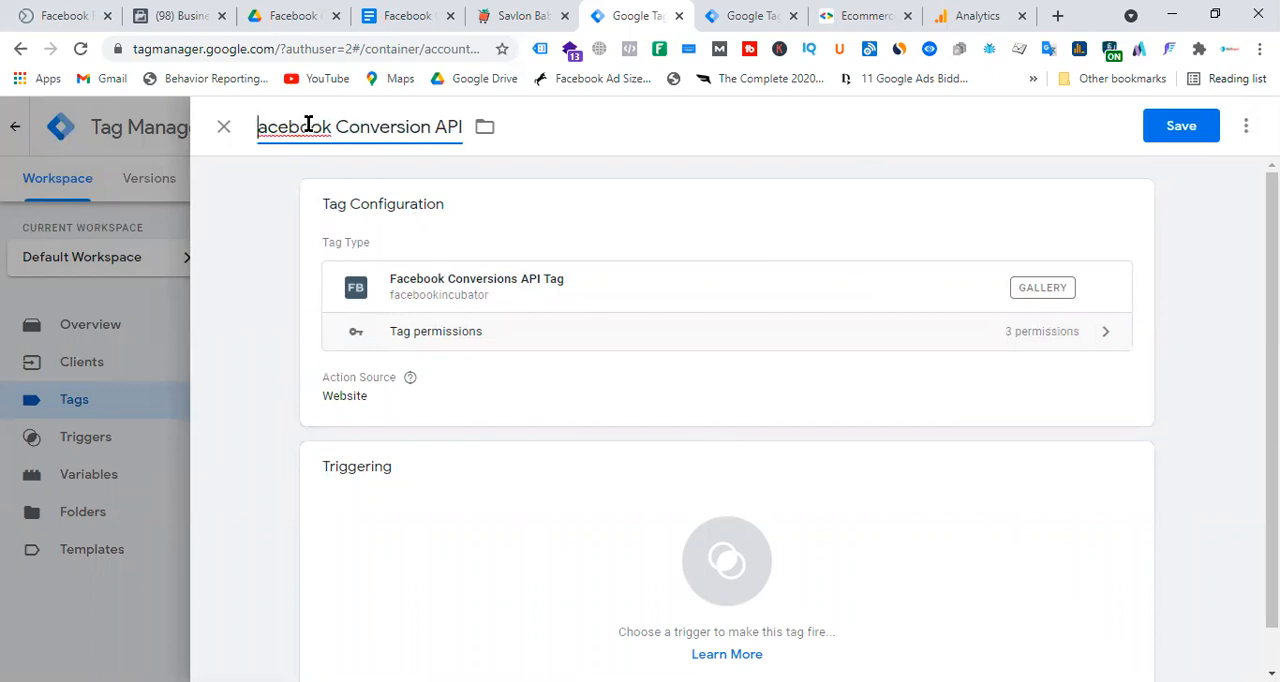
pyautogui.write('F')
pyautogui.press('End')
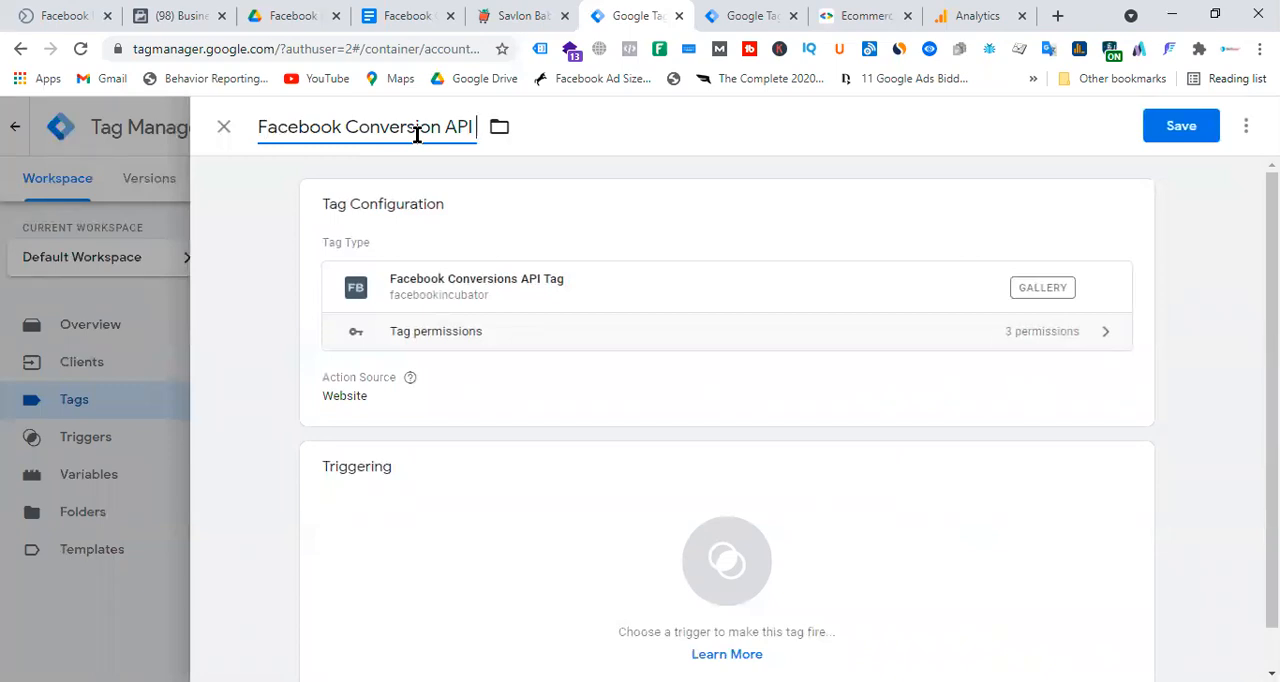
pyautogui.write('Tag')
# Look over the tag's permissions and its Pixel ID, API Access Token and Test Event Code fields.
pyautogui.click(751, 337)
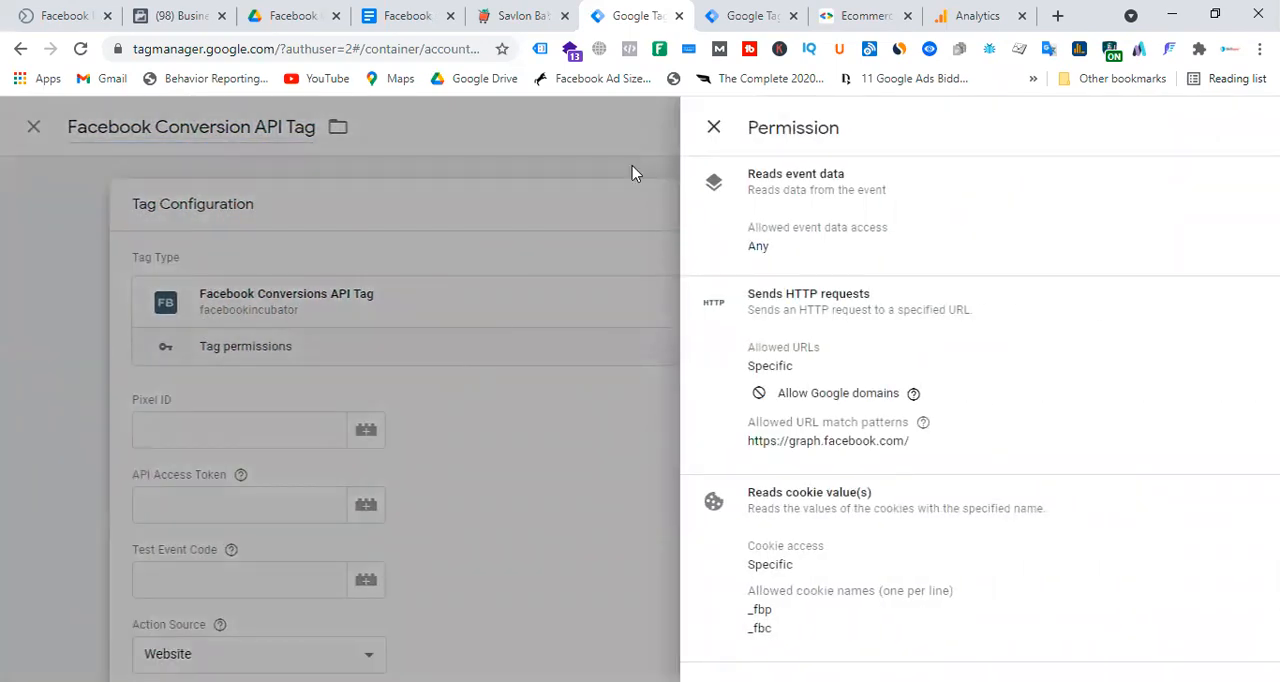
pyautogui.click(634, 171)
pyautogui.click(443, 423)
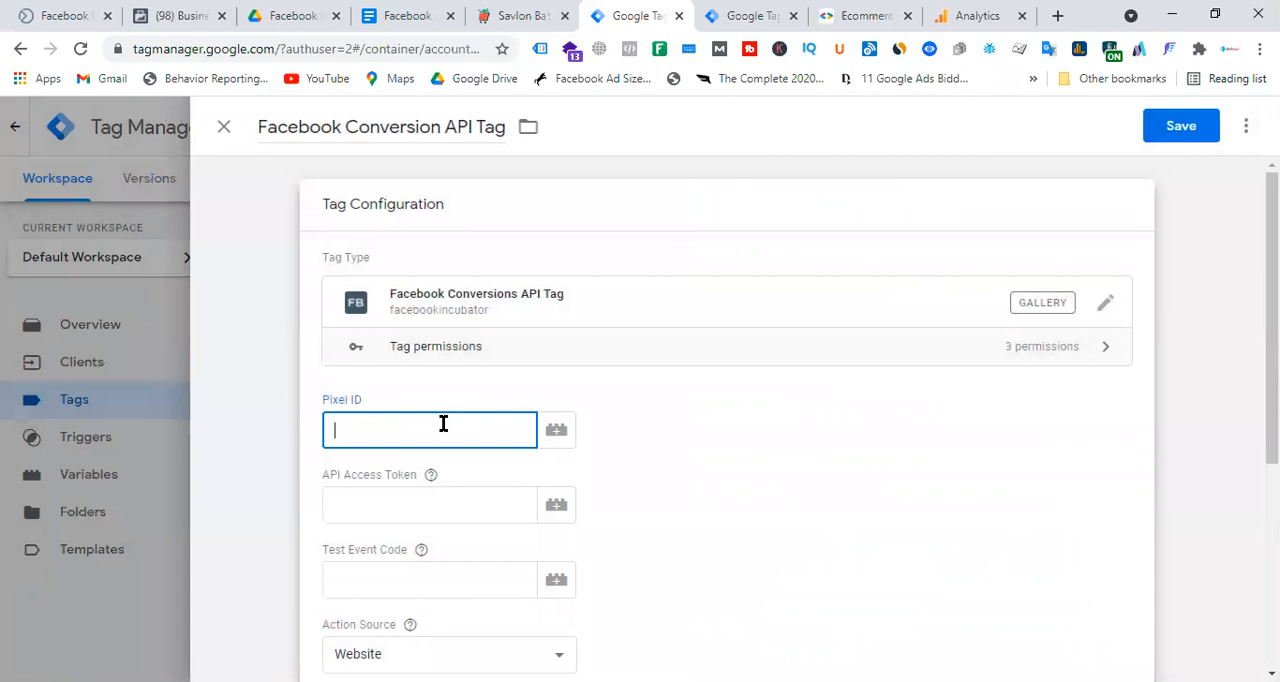
pyautogui.click(410, 503)
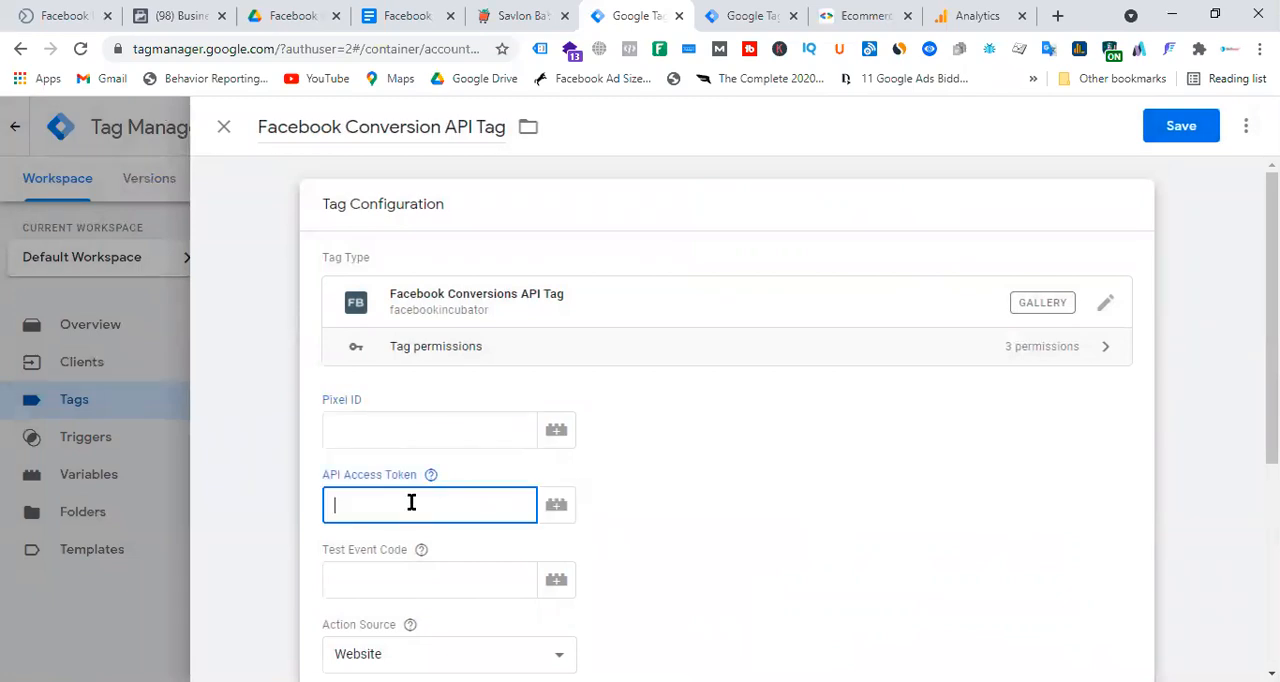
pyautogui.click(404, 590)
pyautogui.click(508, 187)
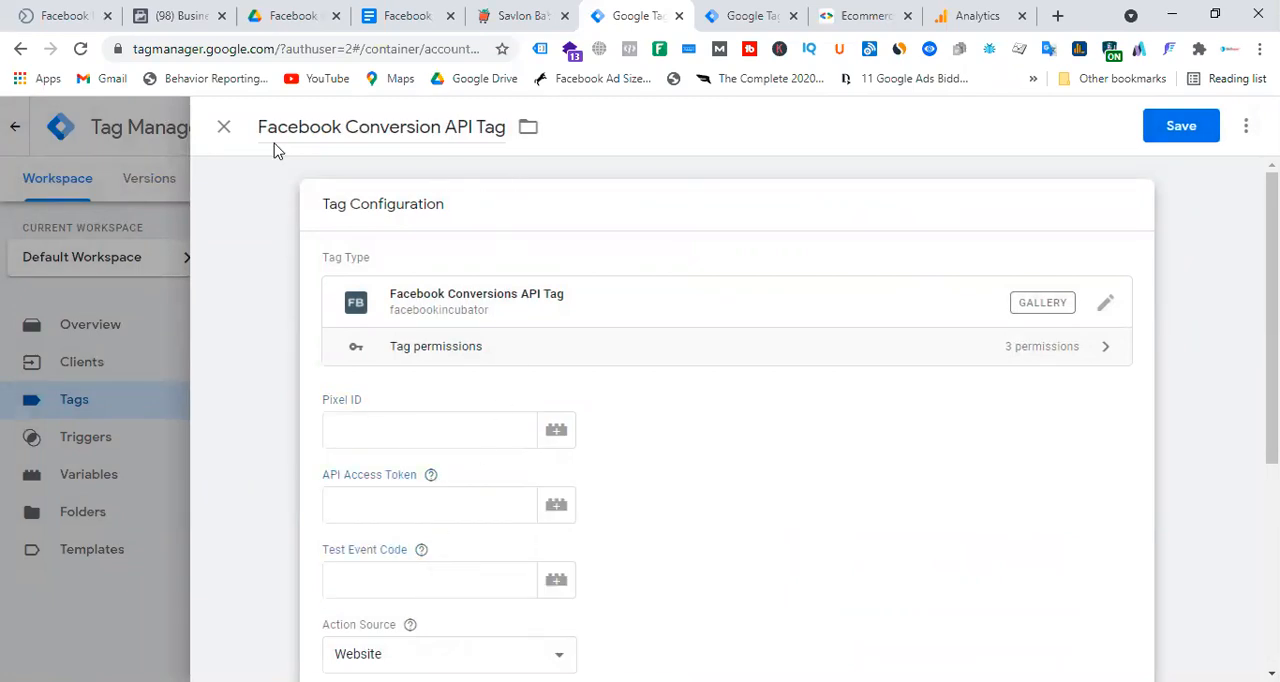
# Switch to Facebook Business Settings and open the Pixels list under the data sources of Prefeex Limited.
pyautogui.click(165, 12)
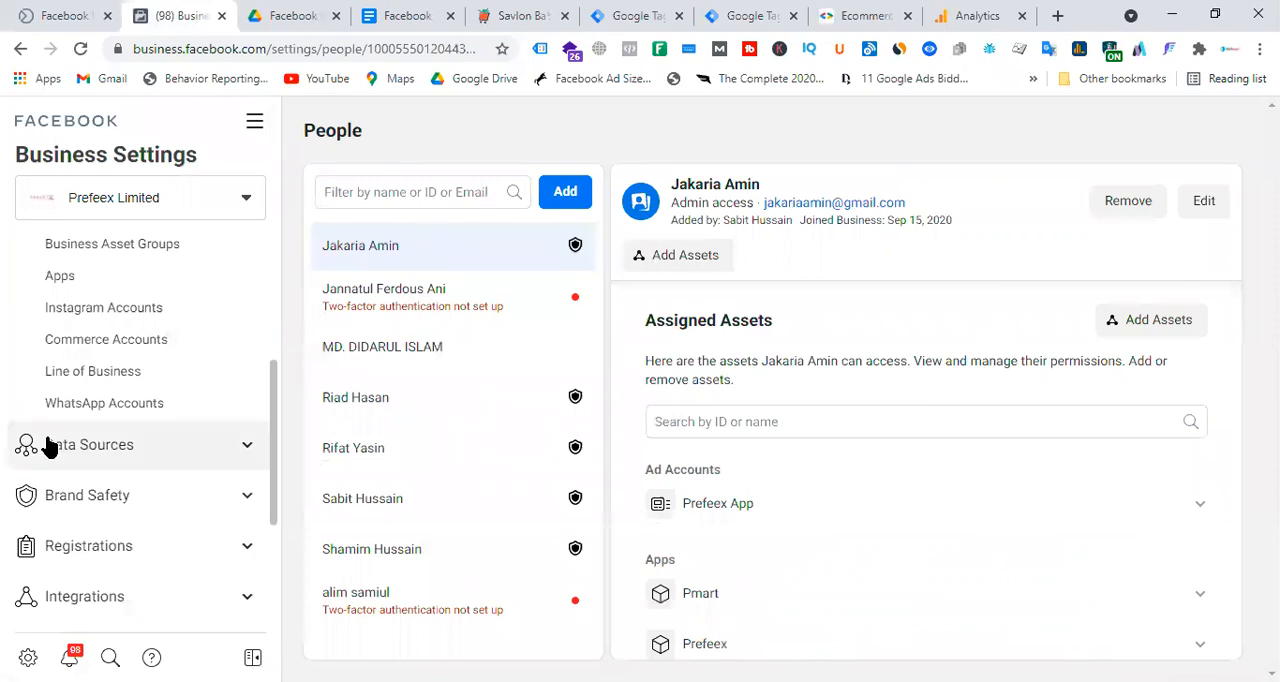
pyautogui.scroll(-1, 207, 268)
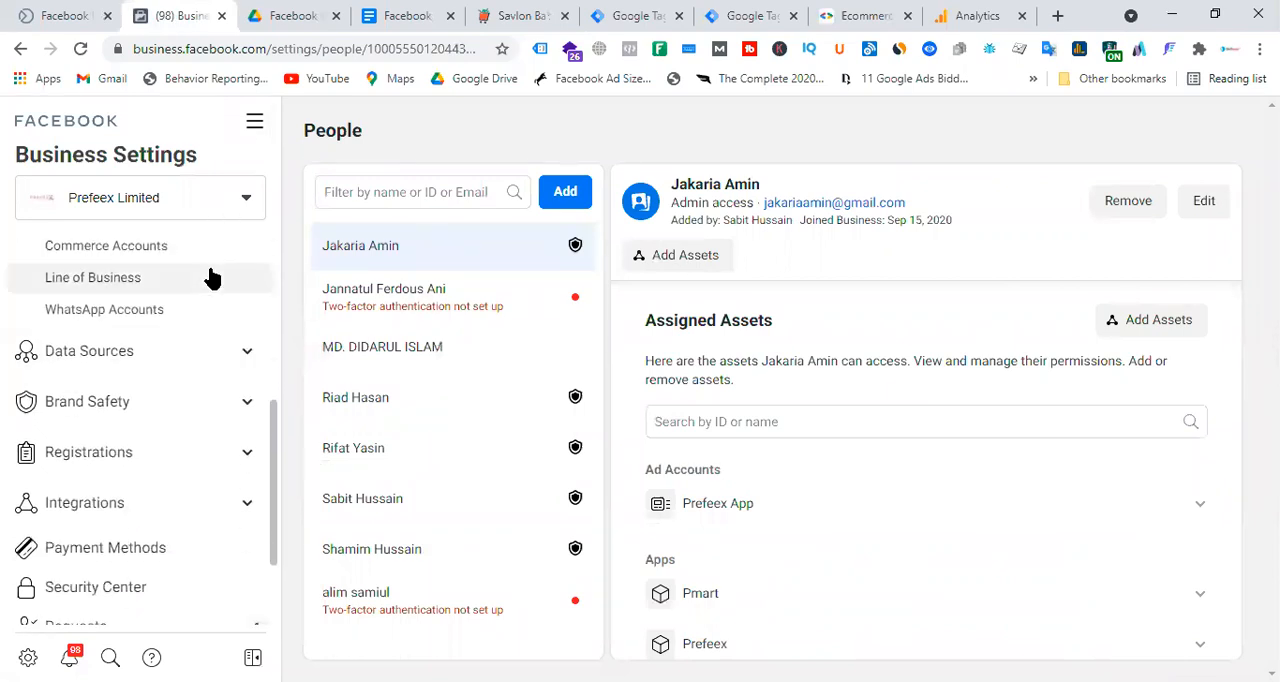
pyautogui.scroll(-2, 220, 272)
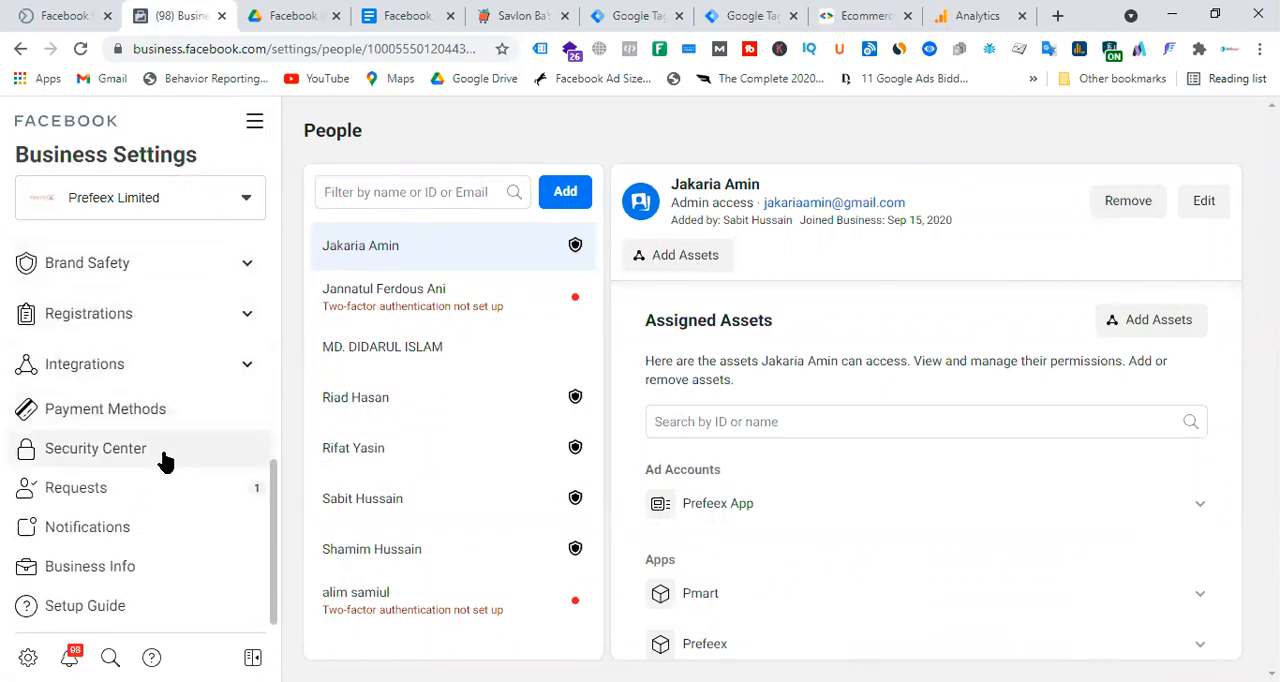
pyautogui.scroll(2, 170, 460)
pyautogui.click(142, 410)
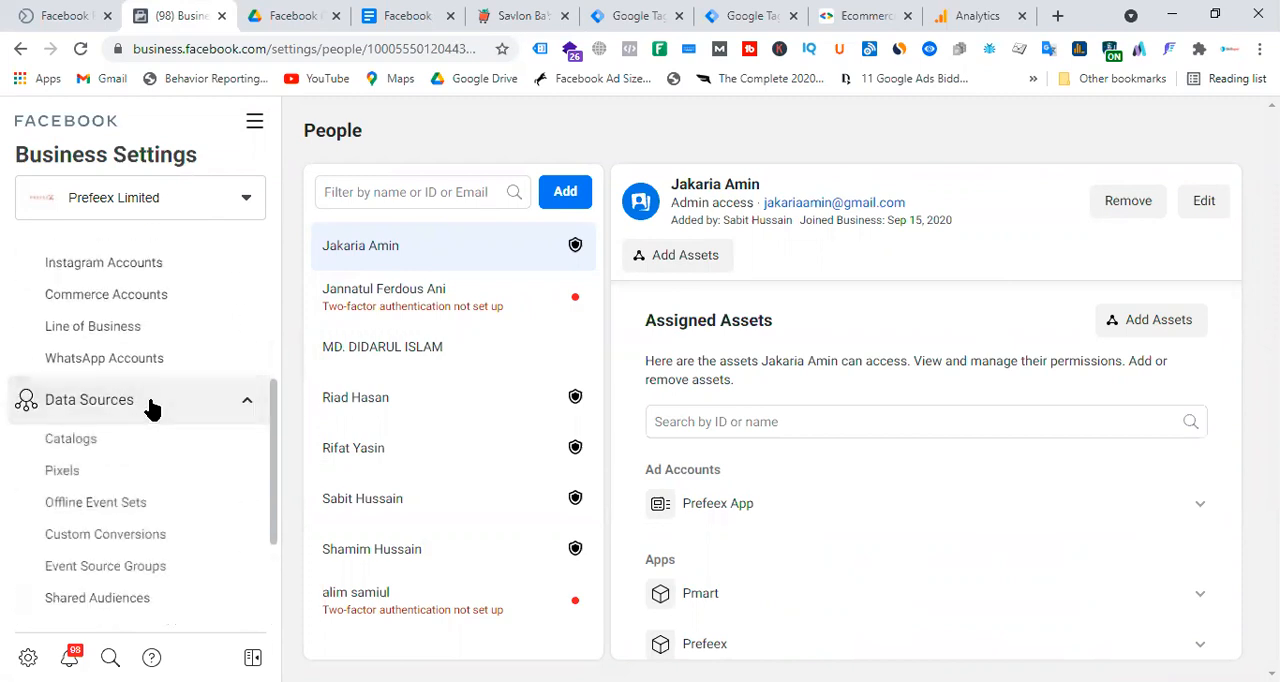
pyautogui.click(75, 482)
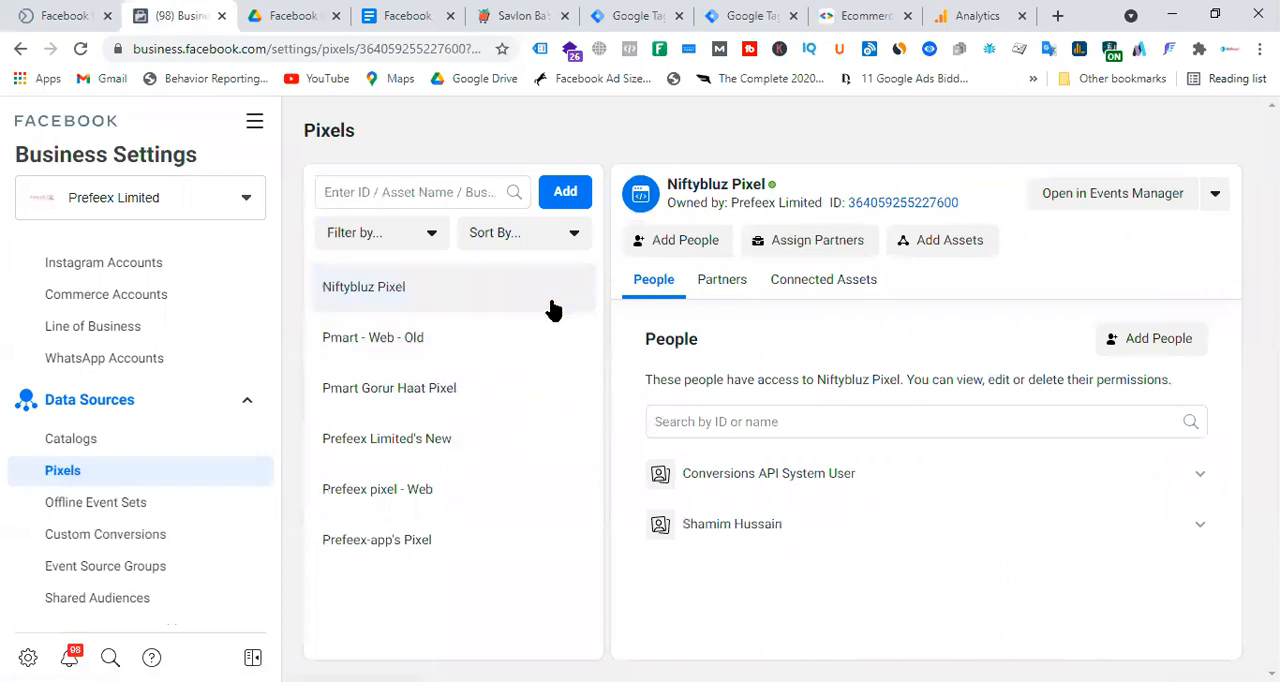
# Start adding a new pixel and name it Pmart Laravel Pixel.
pyautogui.click(563, 191)
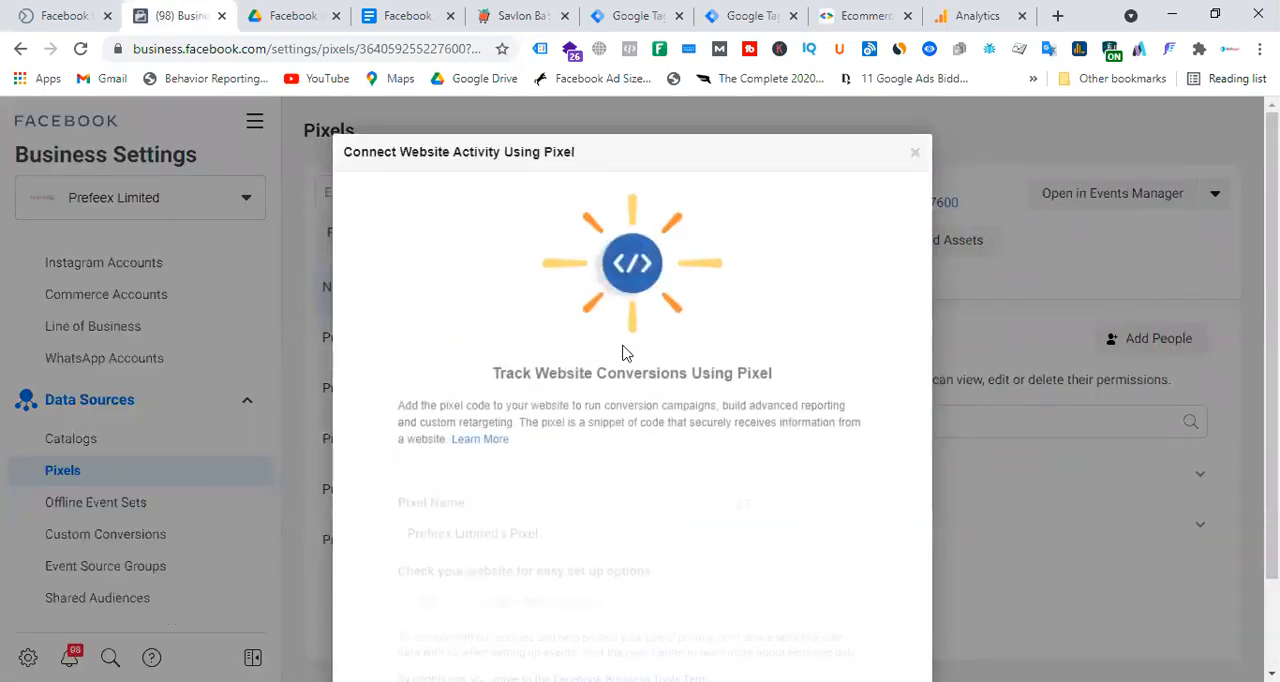
pyautogui.moveTo(506, 503); pyautogui.dragTo(295, 511)
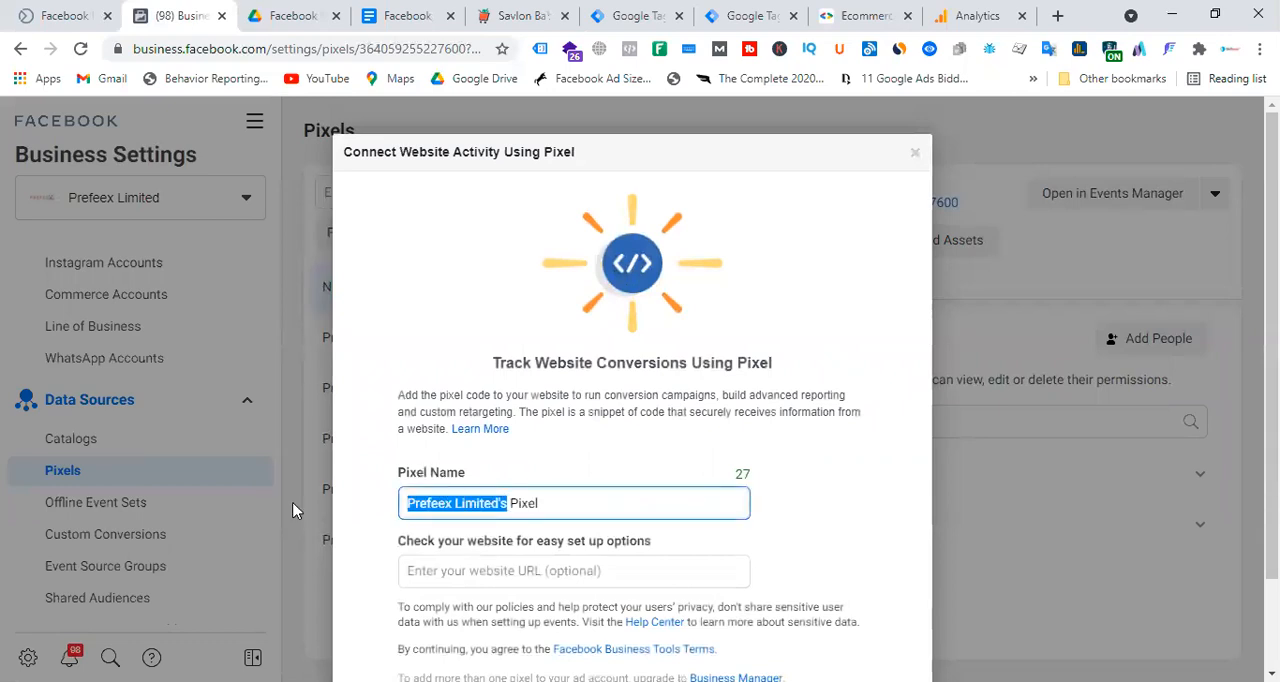
pyautogui.write('P')
pyautogui.write('mart L')
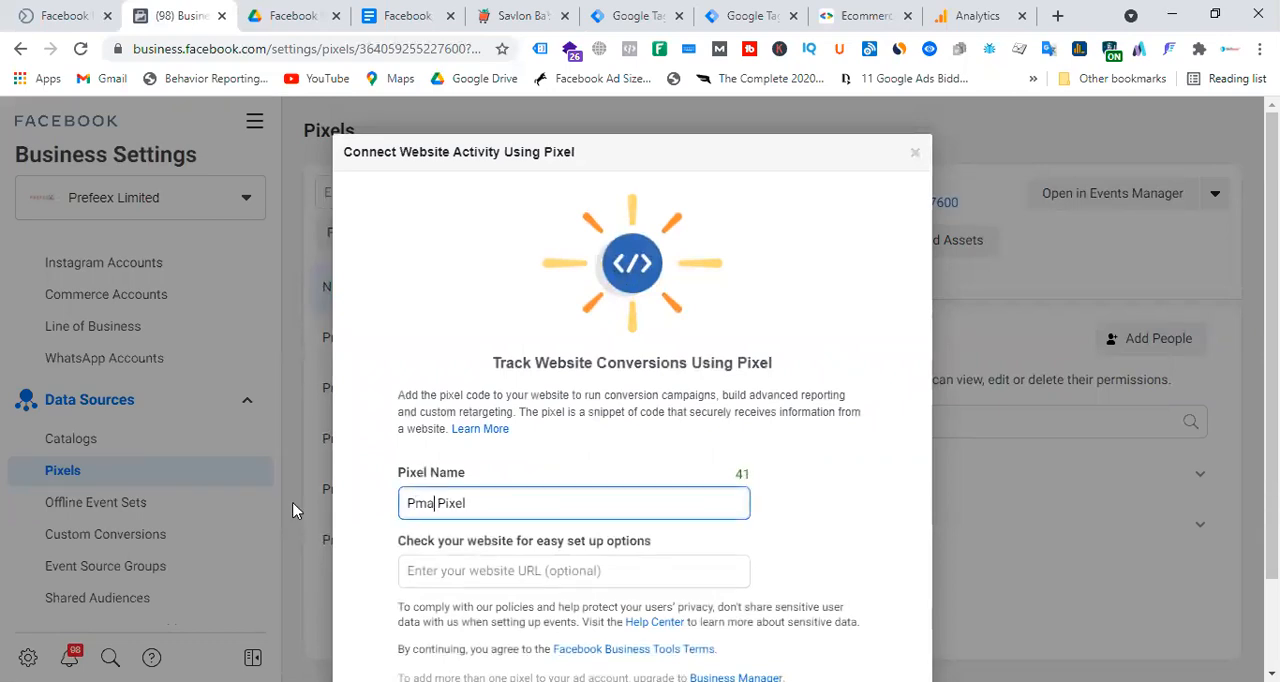
pyautogui.write('aravel')
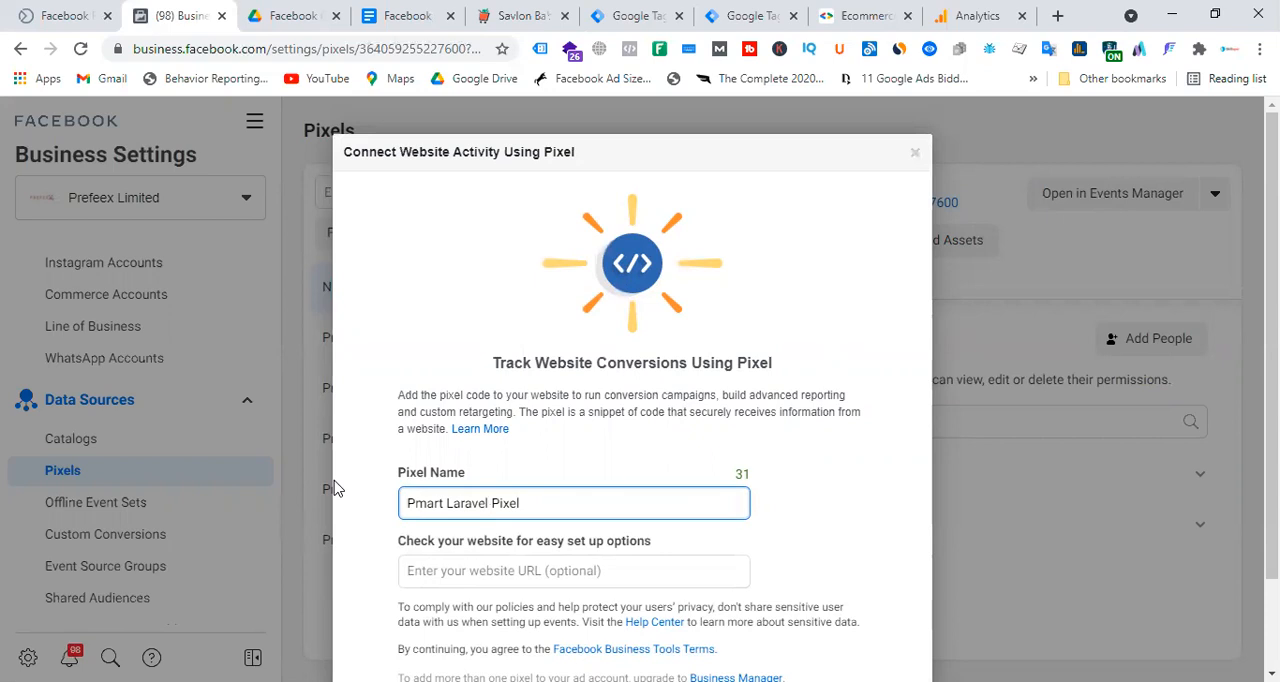
# Enter pmart.com.bd, copied from the store product page's address, as the pixel's website and create the pixel.
pyautogui.scroll(-1, 673, 373)
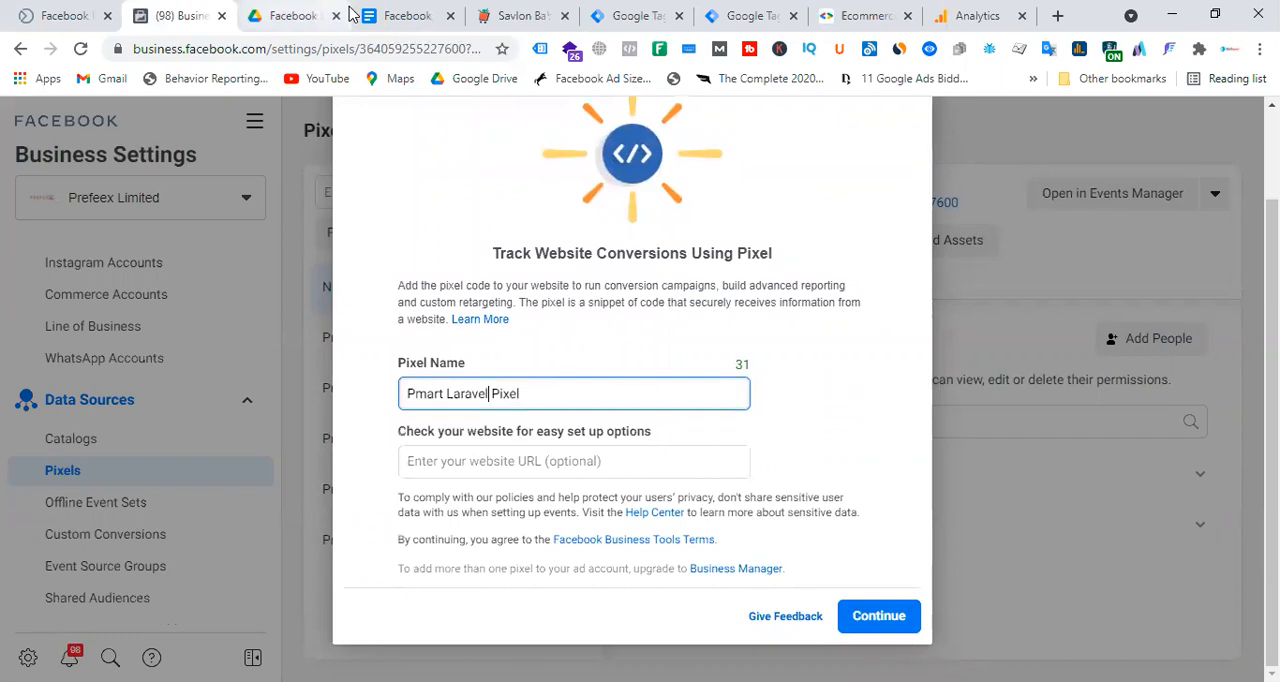
pyautogui.click(517, 15)
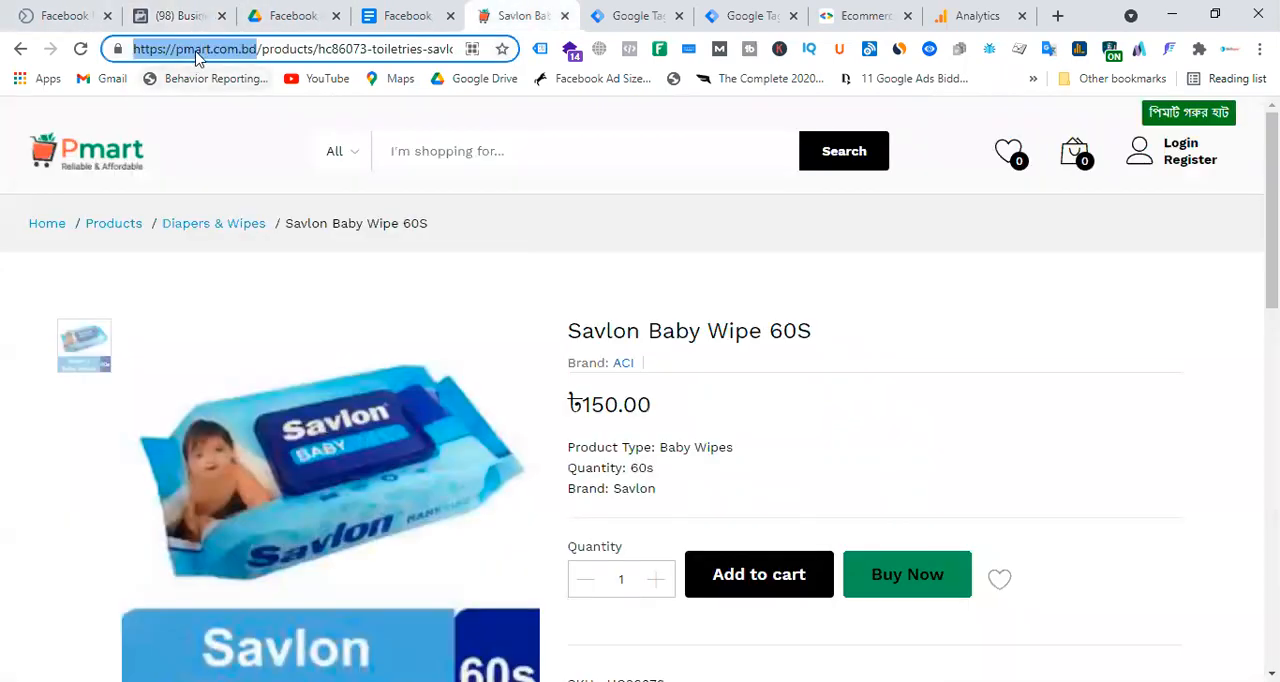
pyautogui.click(197, 54)
pyautogui.rightClick(196, 52)
pyautogui.click(167, 55)
pyautogui.moveTo(174, 48); pyautogui.dragTo(254, 48)
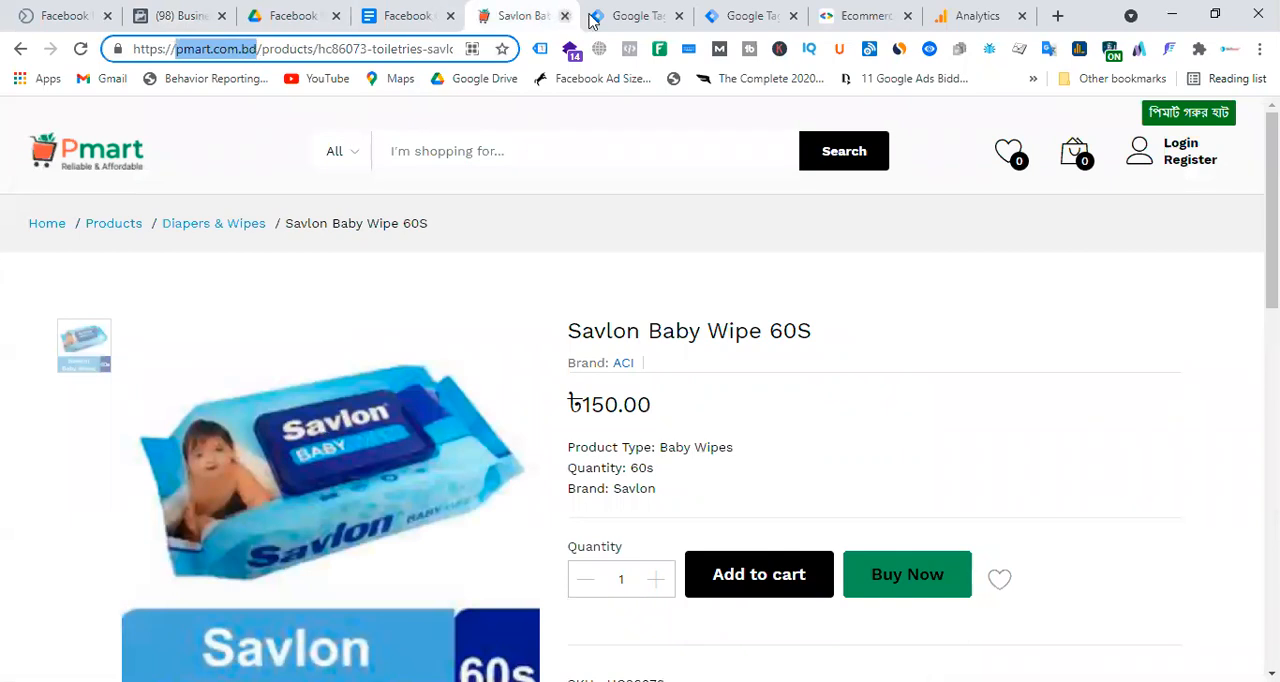
pyautogui.click(186, 13)
pyautogui.click(506, 451)
pyautogui.write('pmart.com.bd')
pyautogui.click(876, 617)
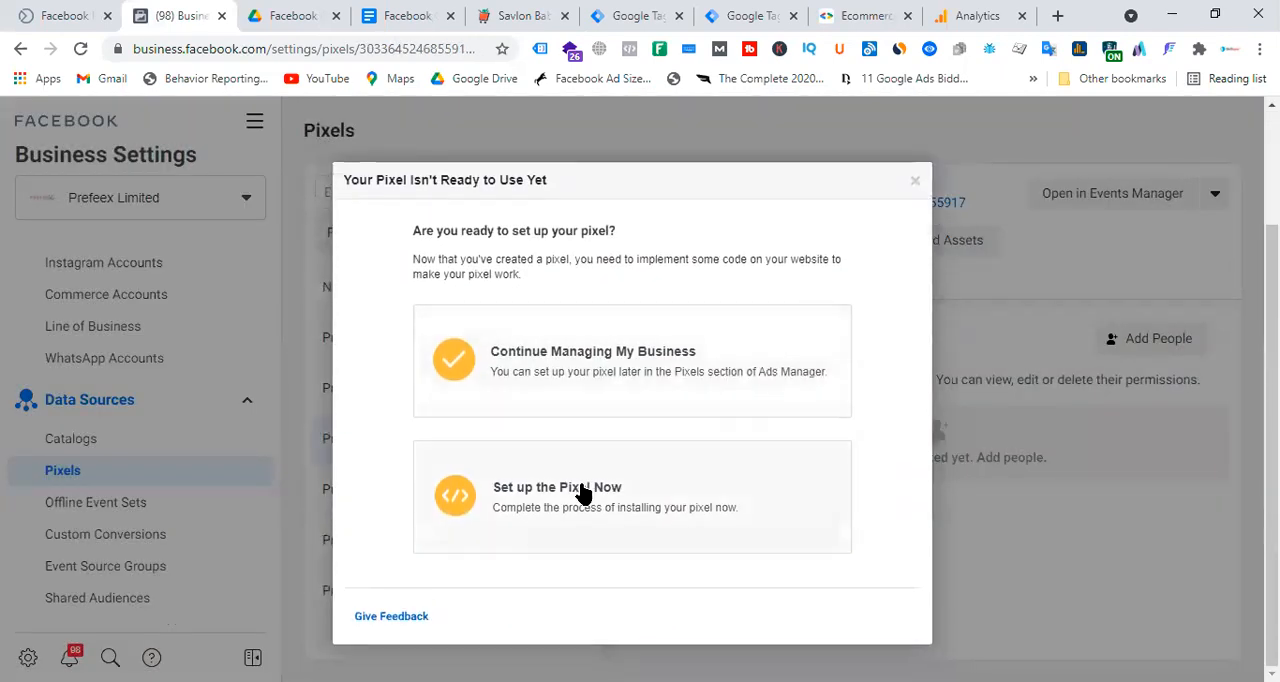
# Choose to set up the new pixel now by manually adding the pixel code to the website.
pyautogui.click(586, 491)
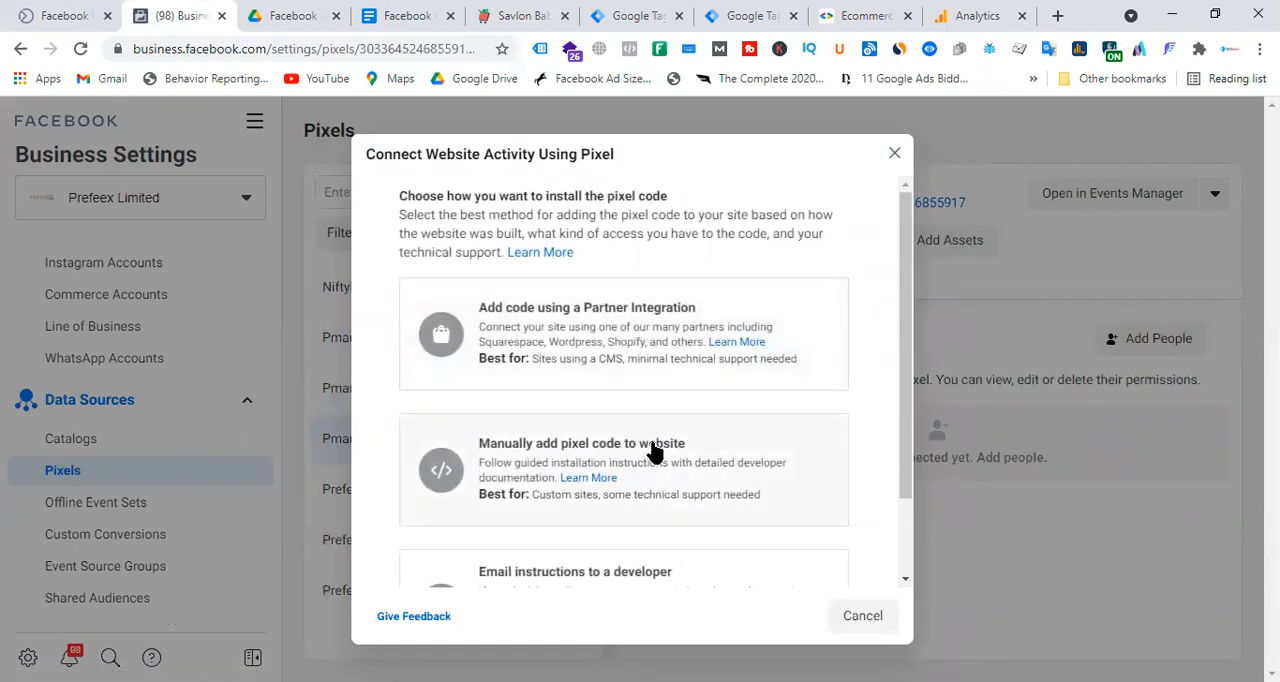
pyautogui.scroll(-2, 652, 452)
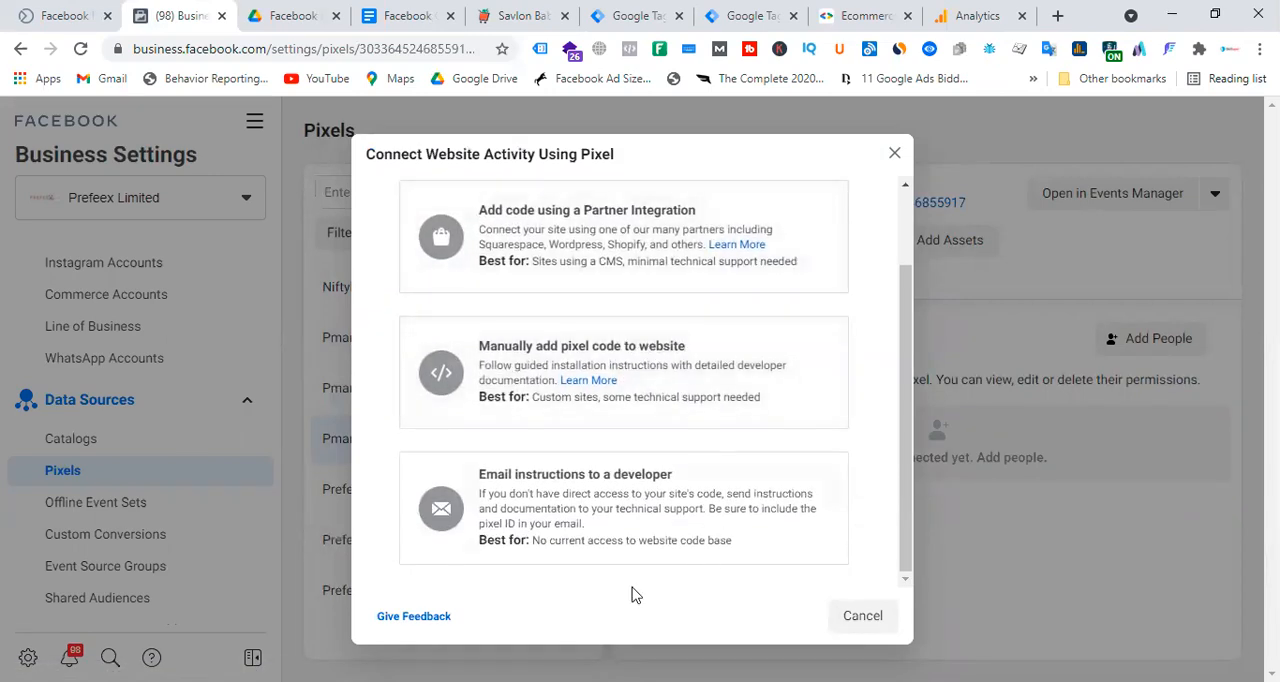
pyautogui.click(632, 350)
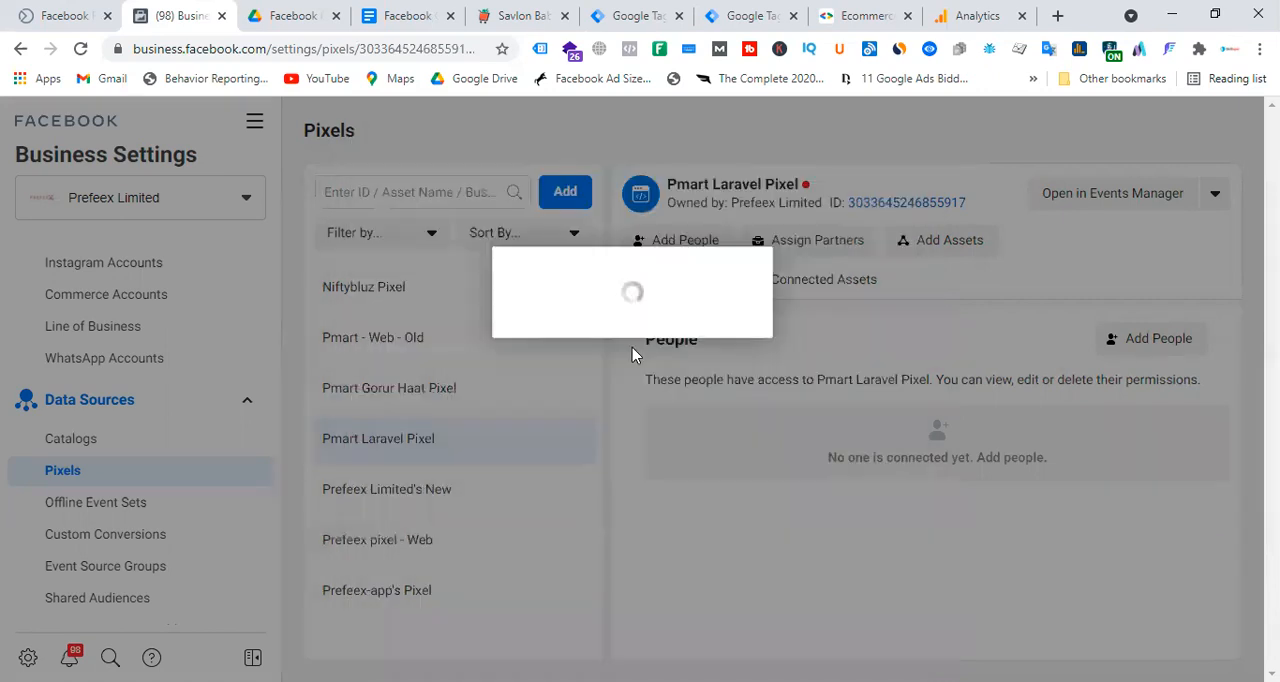
# Turn on Automatic Advanced Matching with all customer information types, continue, and leave the event setup without adding events.
pyautogui.scroll(-5, 657, 451)
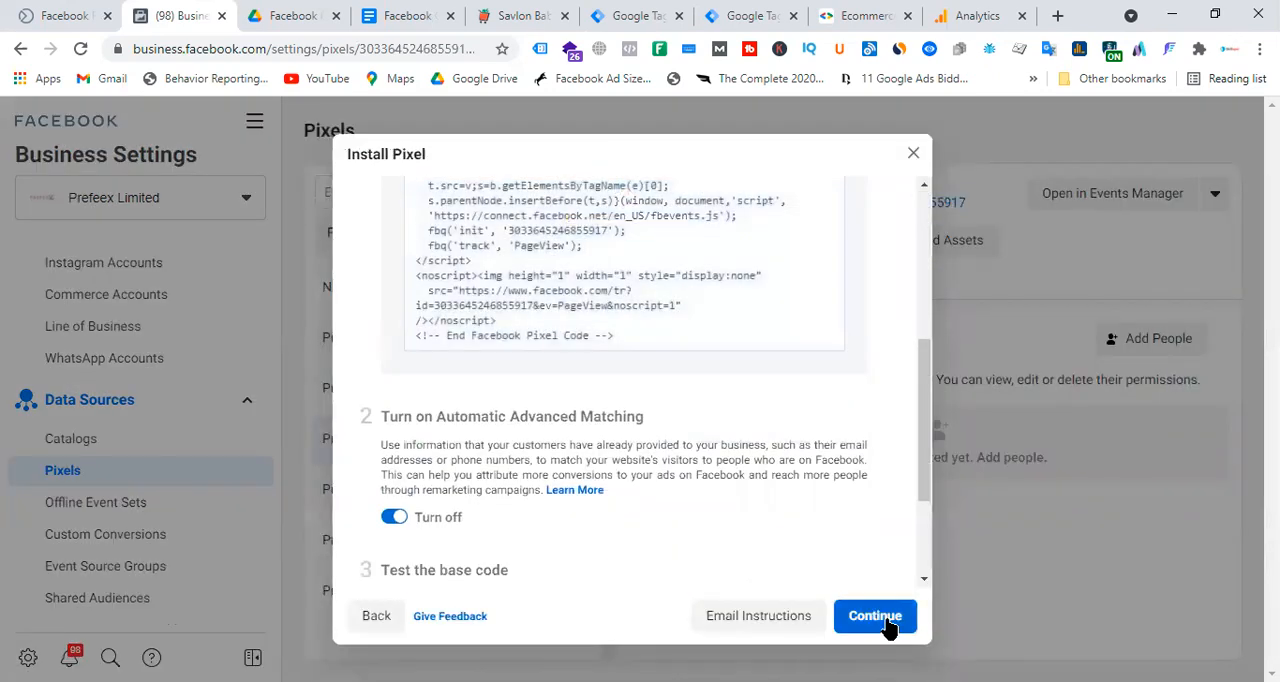
pyautogui.scroll(-2, 608, 447)
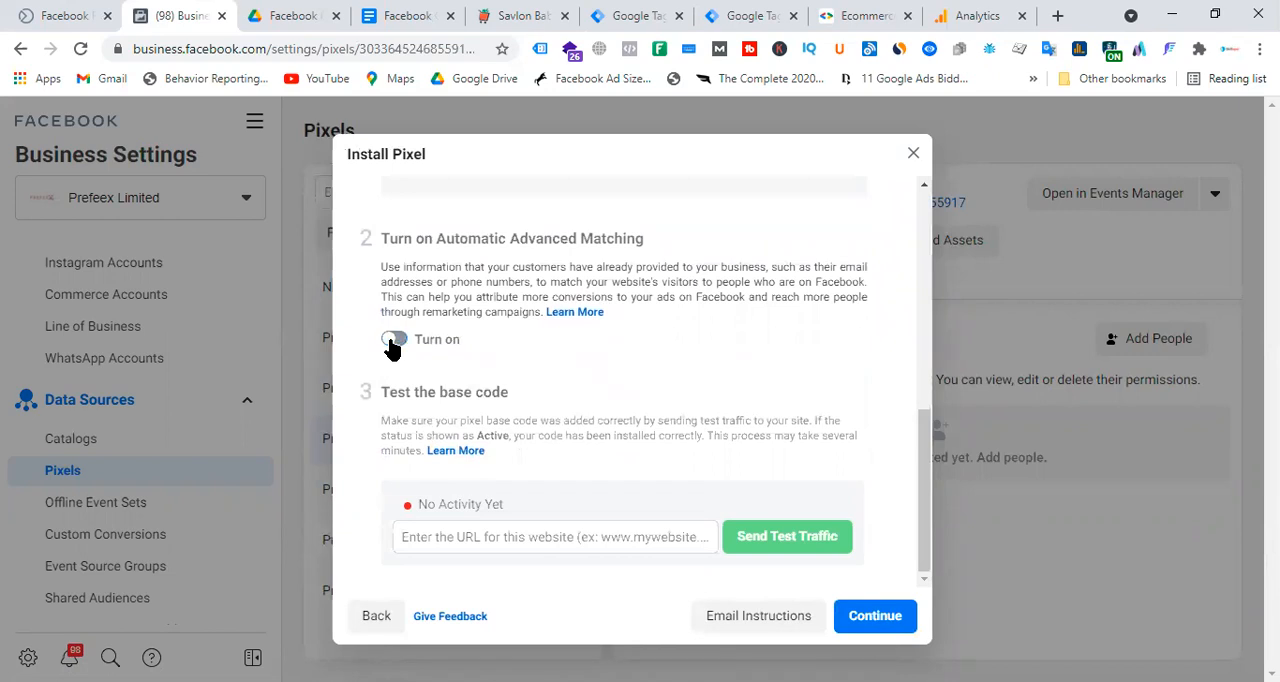
pyautogui.scroll(-1, 523, 394)
pyautogui.scroll(-2, 643, 360)
pyautogui.scroll(3, 634, 314)
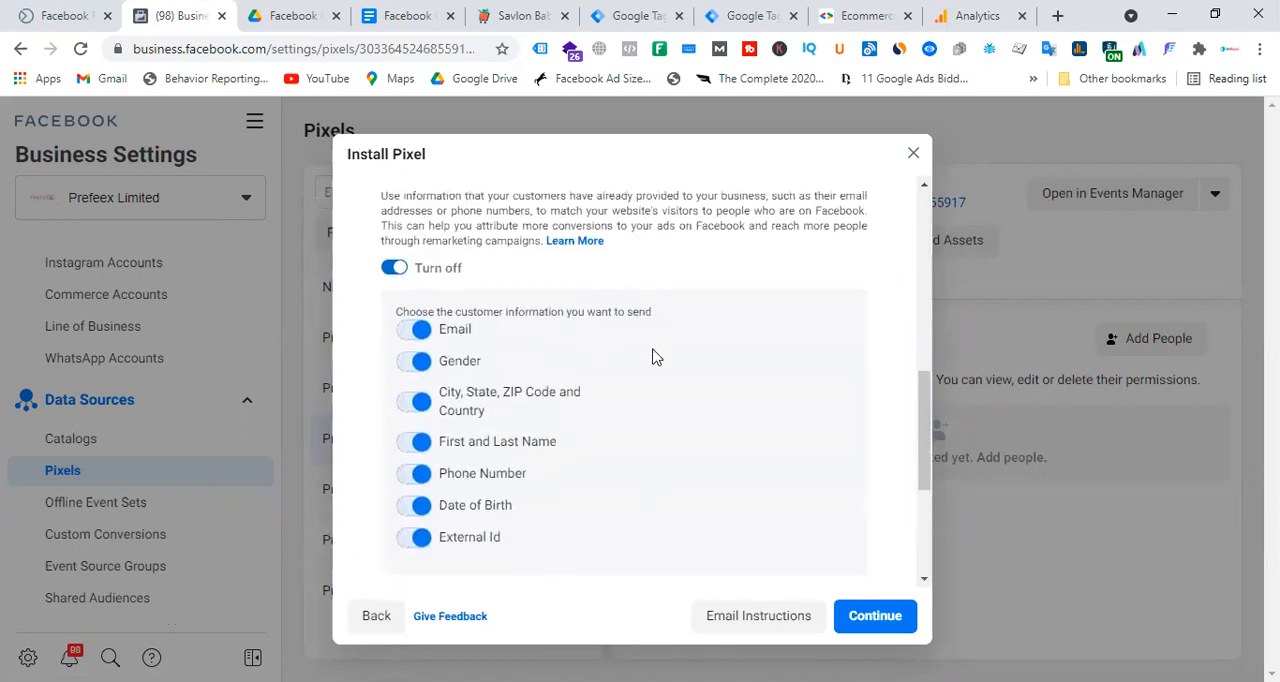
pyautogui.click(862, 618)
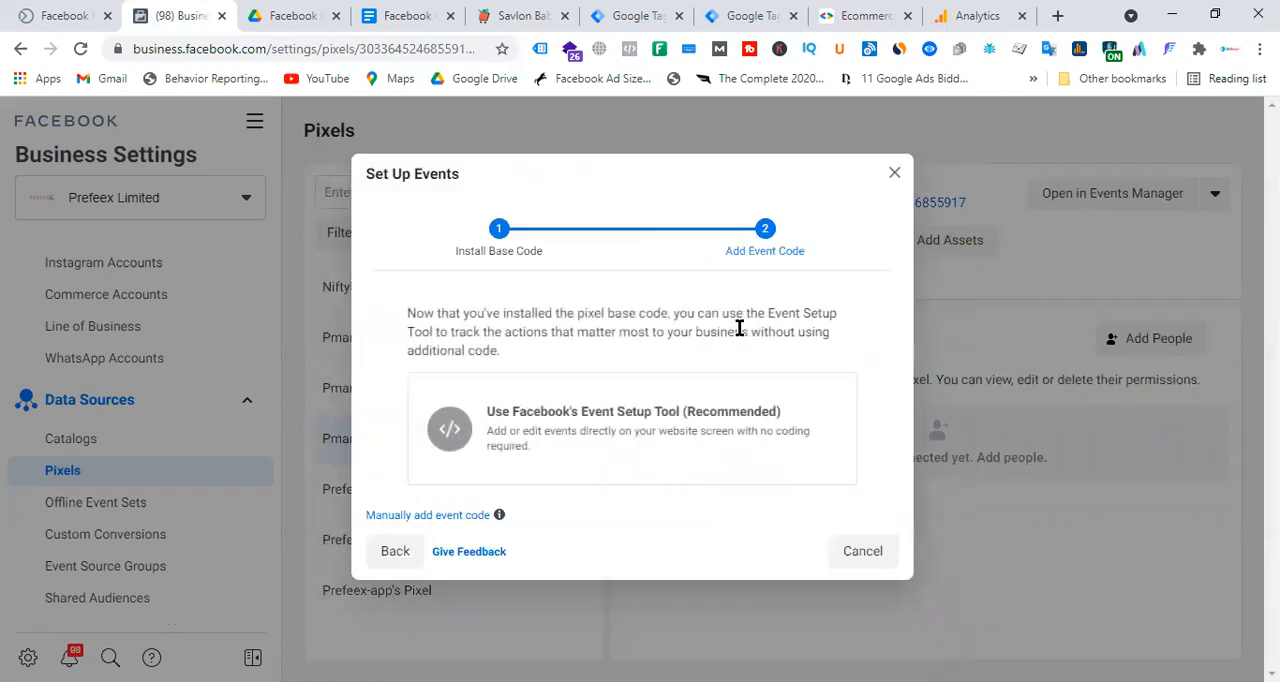
pyautogui.click(866, 554)
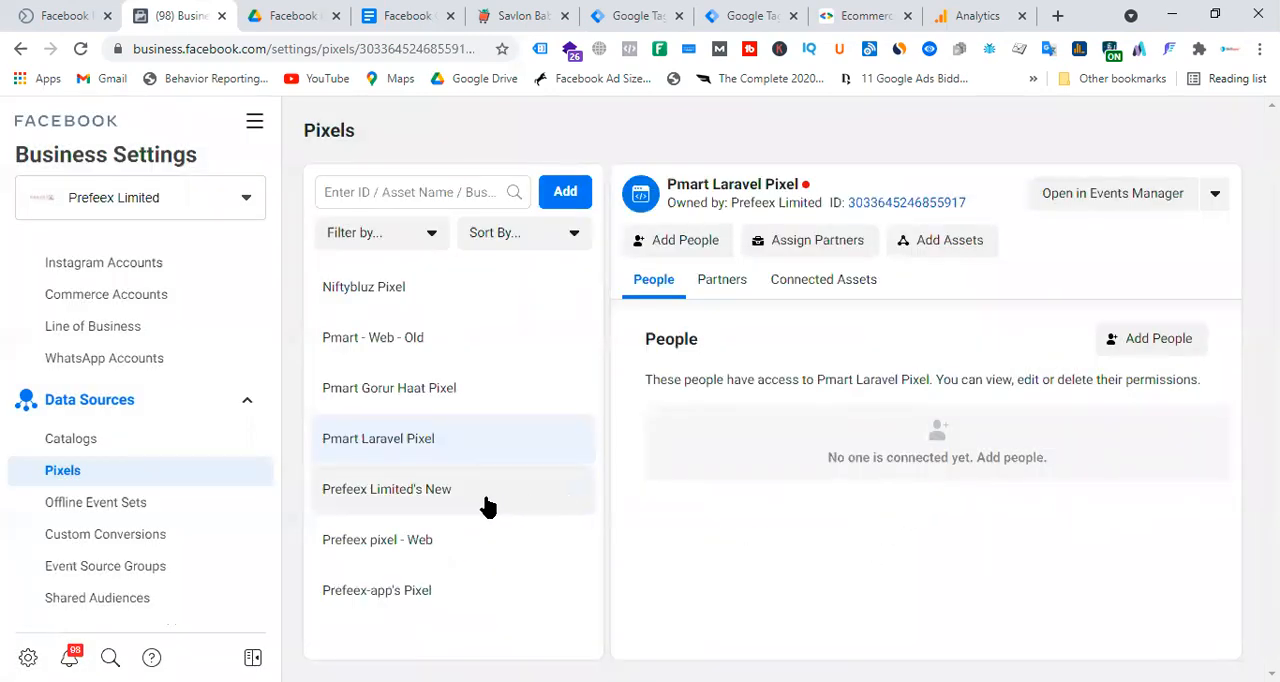
# Assign the pixel's creator to Pmart Laravel Pixel with full-control Manage Pixel access.
pyautogui.click(1162, 340)
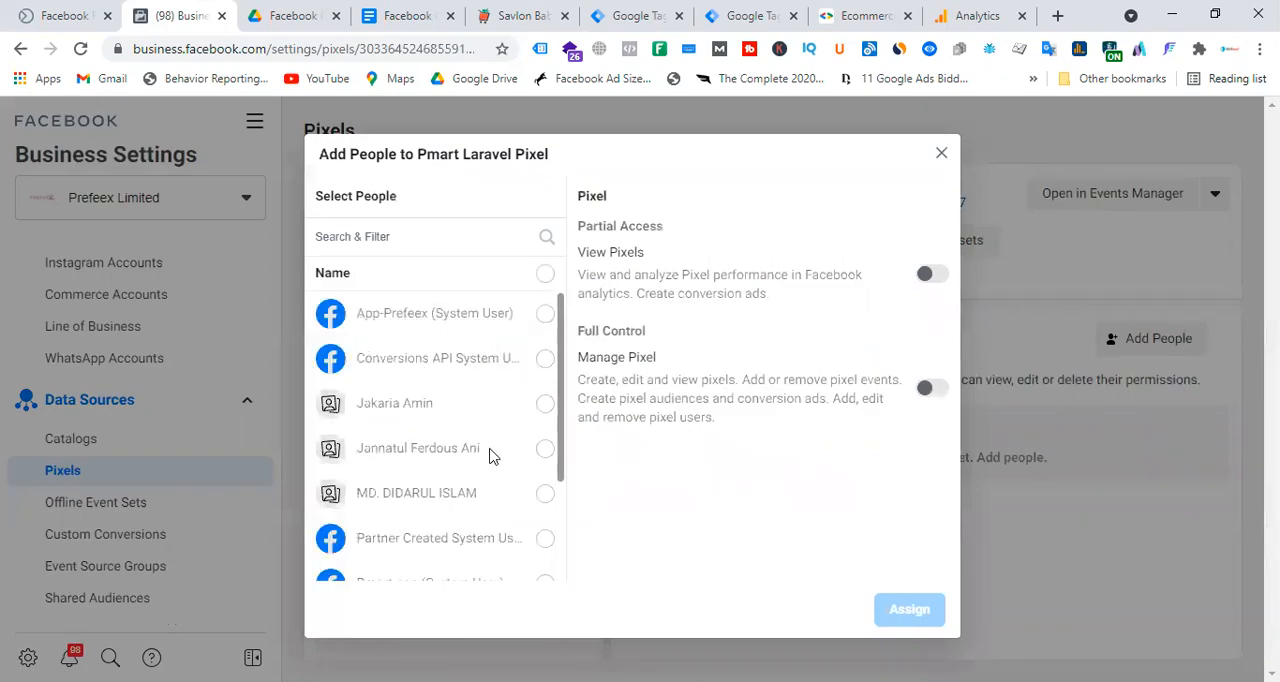
pyautogui.scroll(-3, 435, 483)
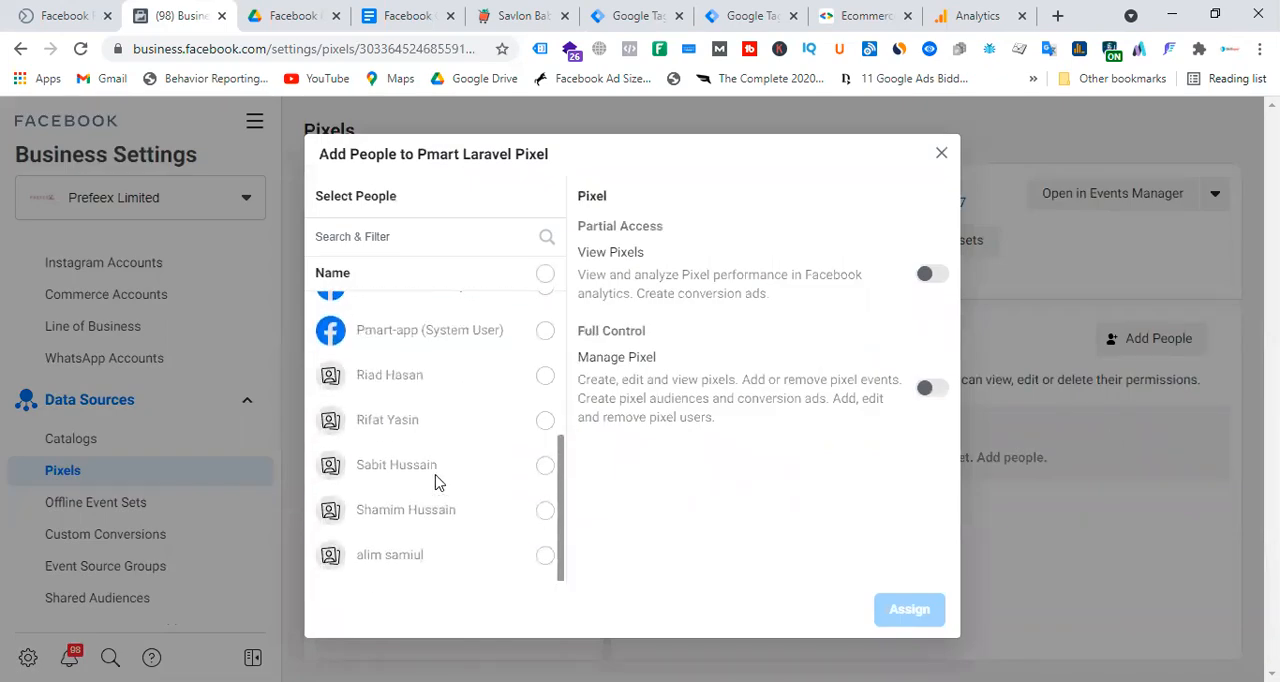
pyautogui.click(547, 513)
pyautogui.click(934, 390)
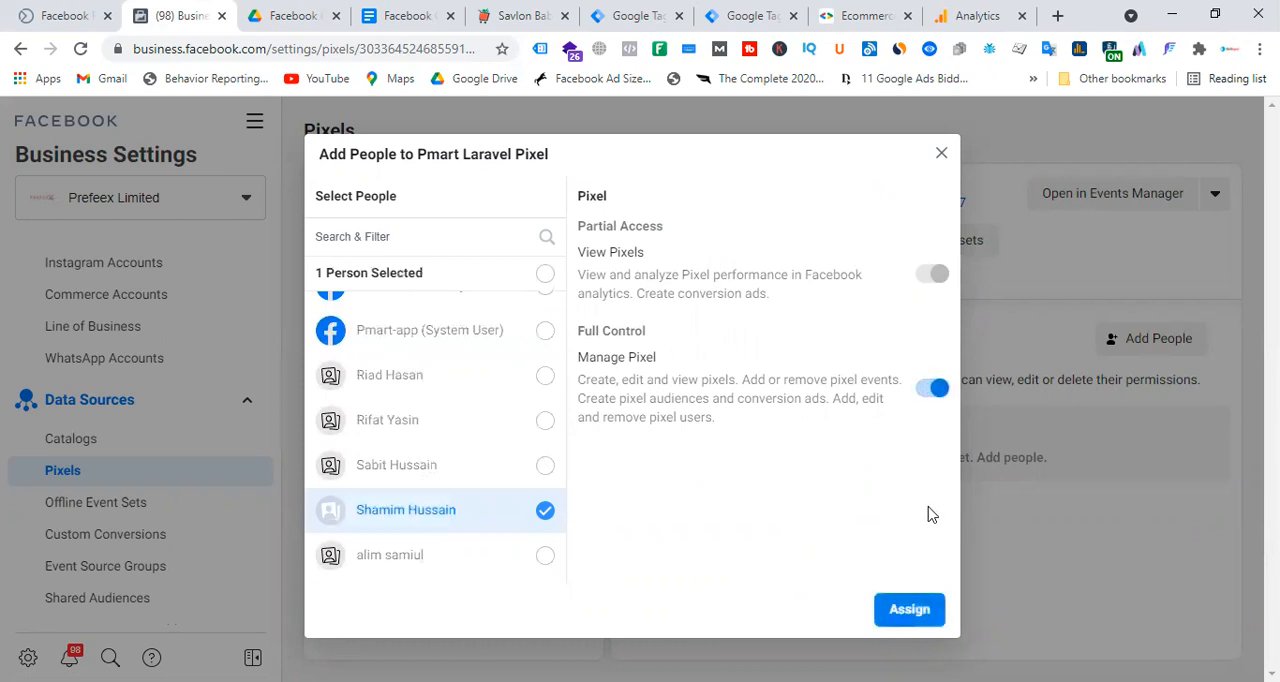
pyautogui.click(913, 612)
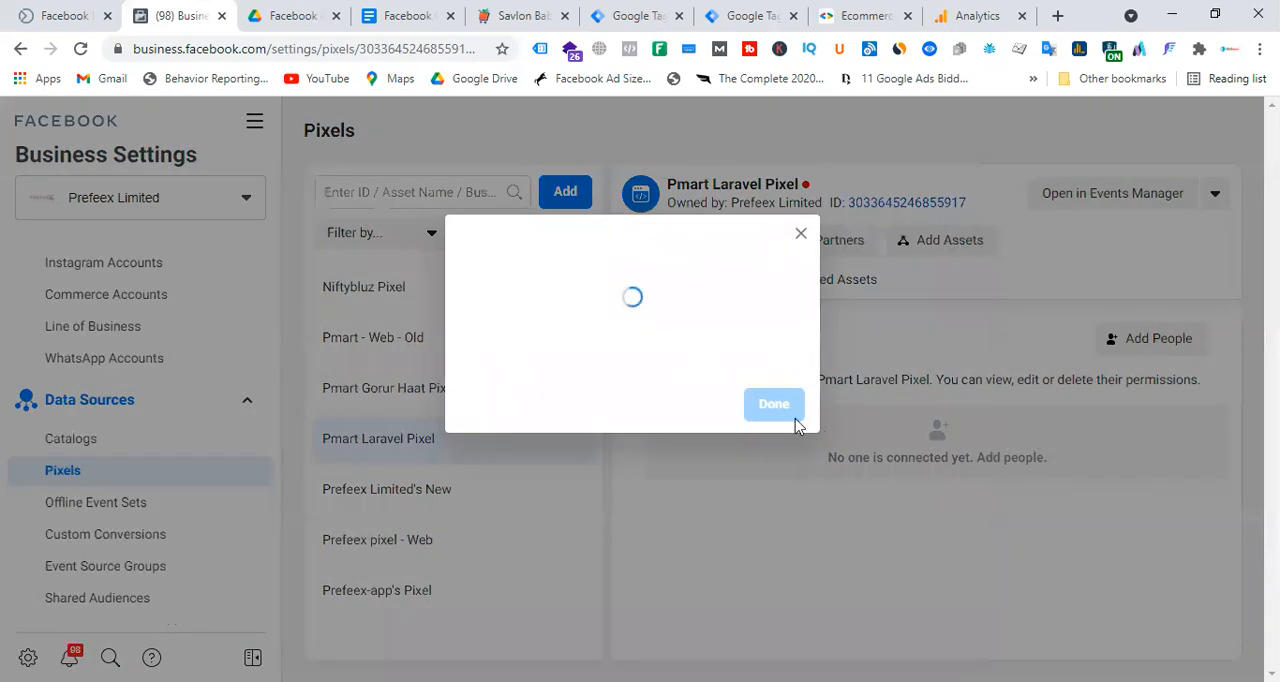
pyautogui.click(772, 378)
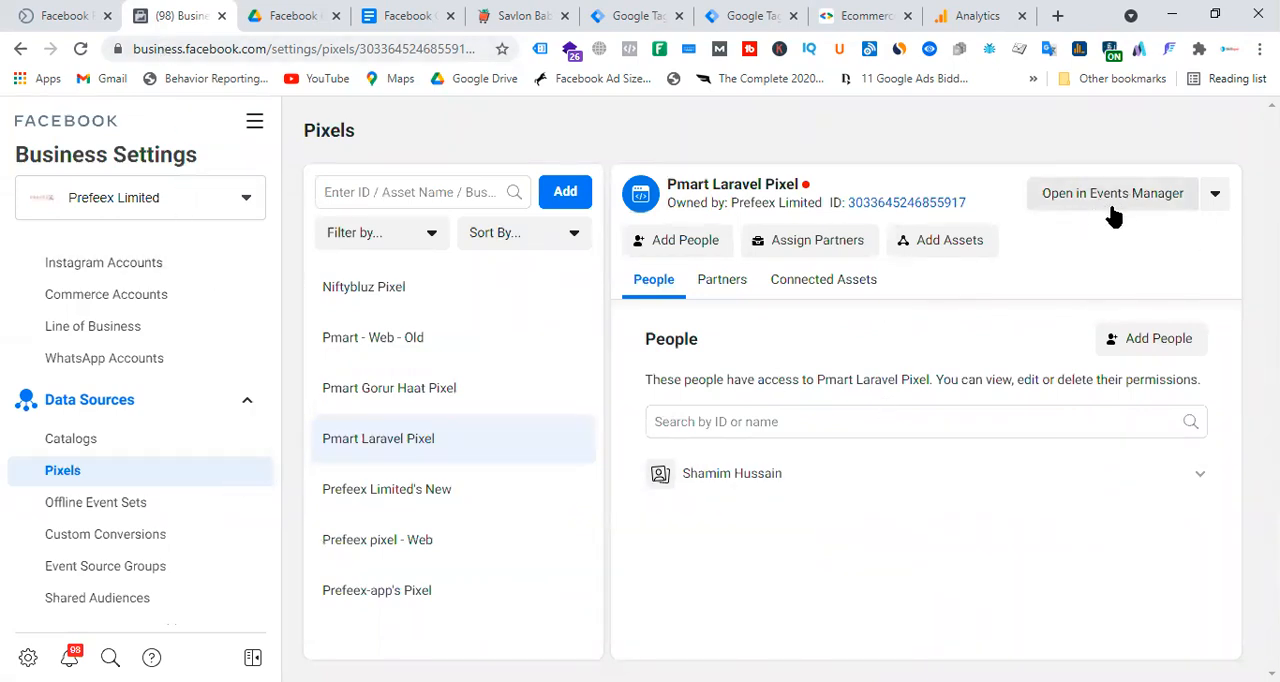
# Open Events Manager in a new browser tab and select Pmart Laravel Pixel among the data sources.
pyautogui.click(254, 122)
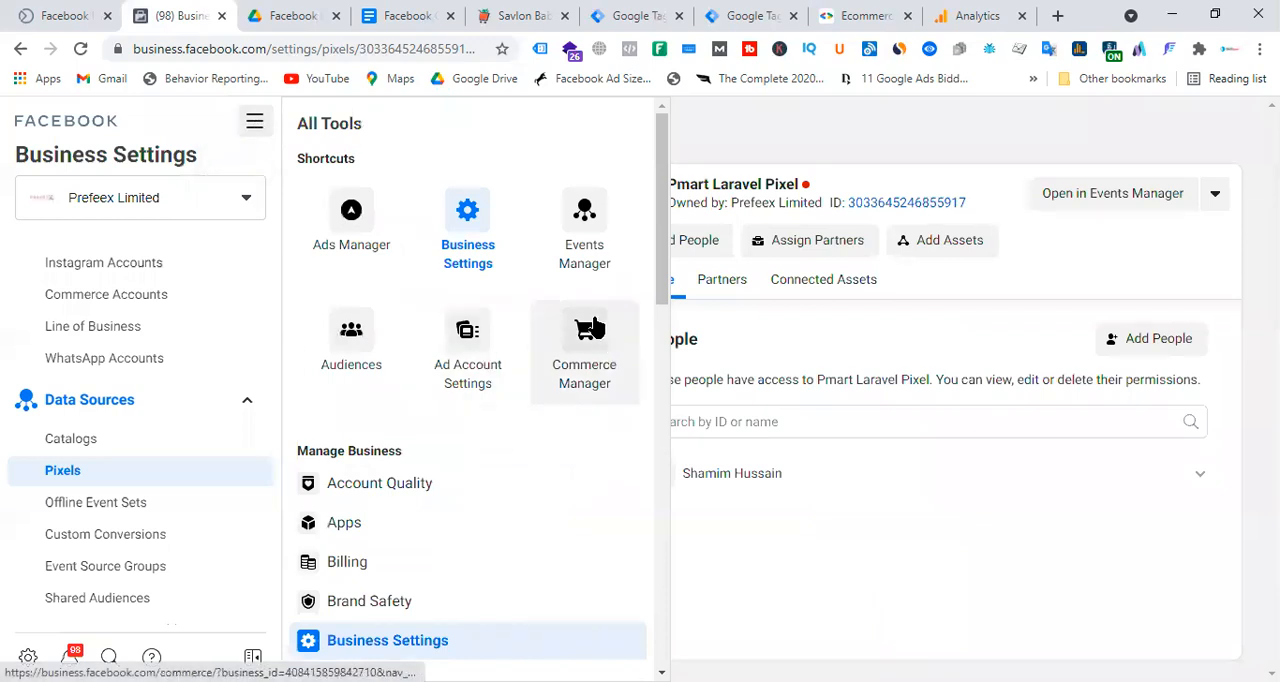
pyautogui.rightClick(585, 216)
pyautogui.click(648, 229)
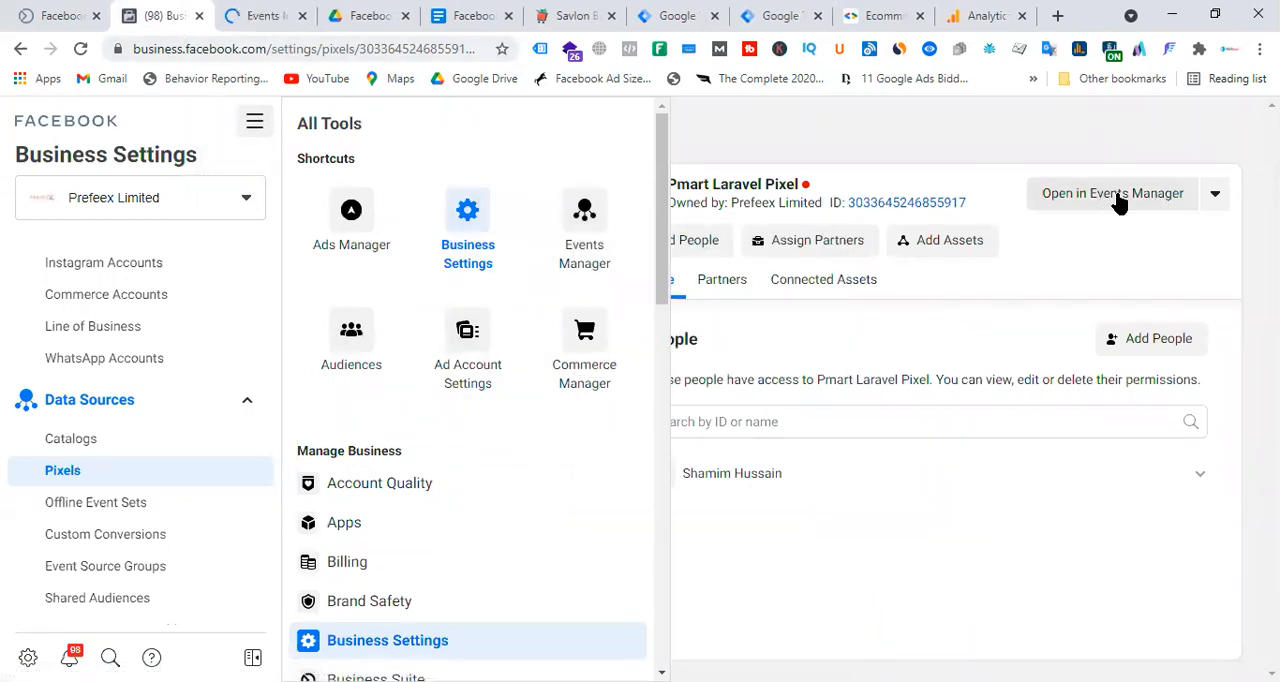
pyautogui.click(252, 15)
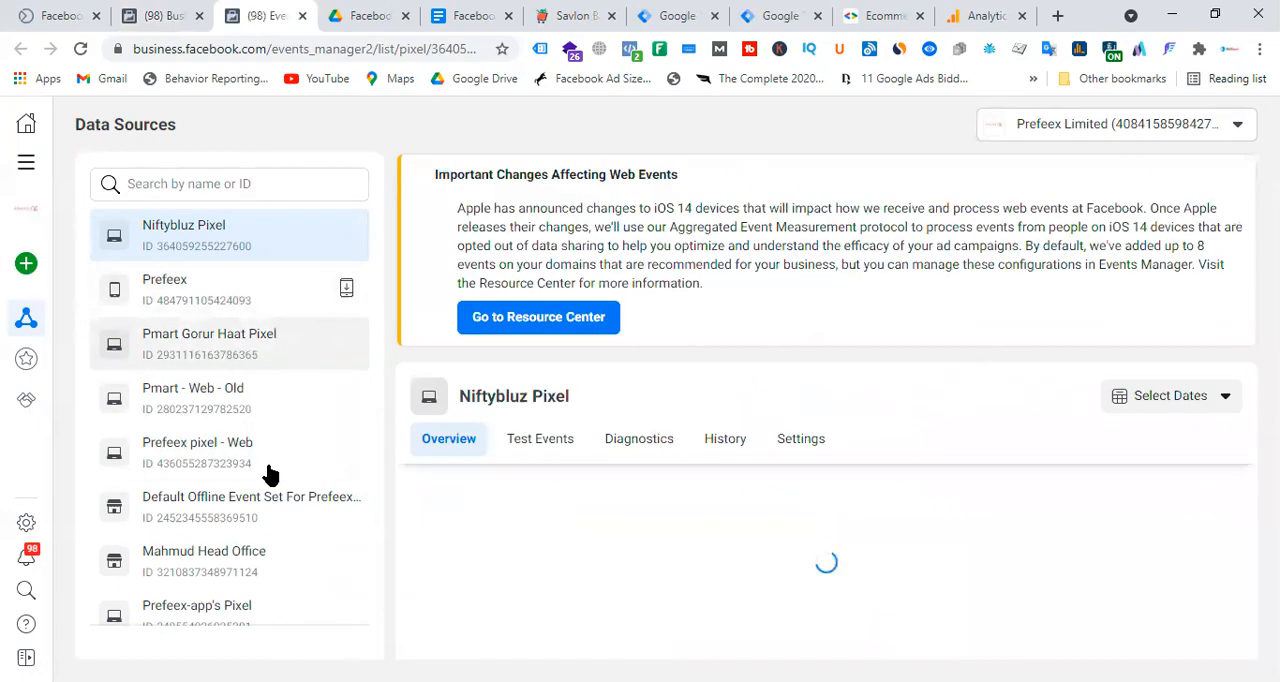
pyautogui.scroll(-1, 300, 523)
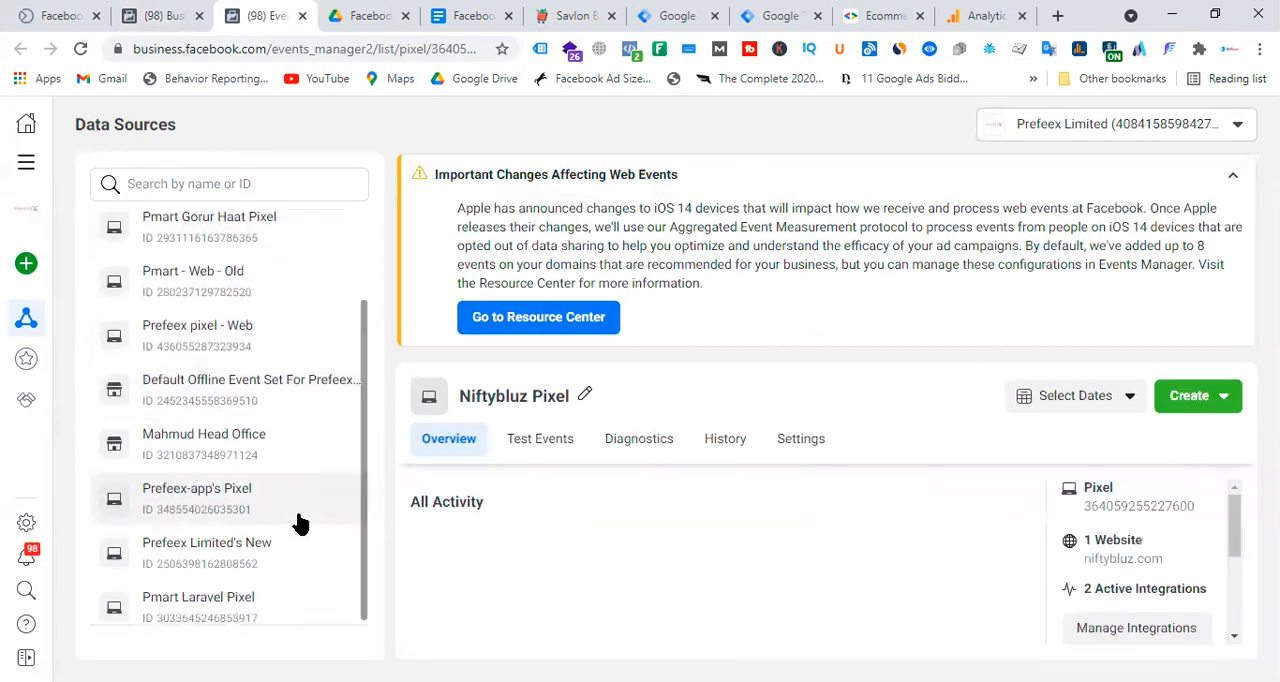
pyautogui.click(229, 609)
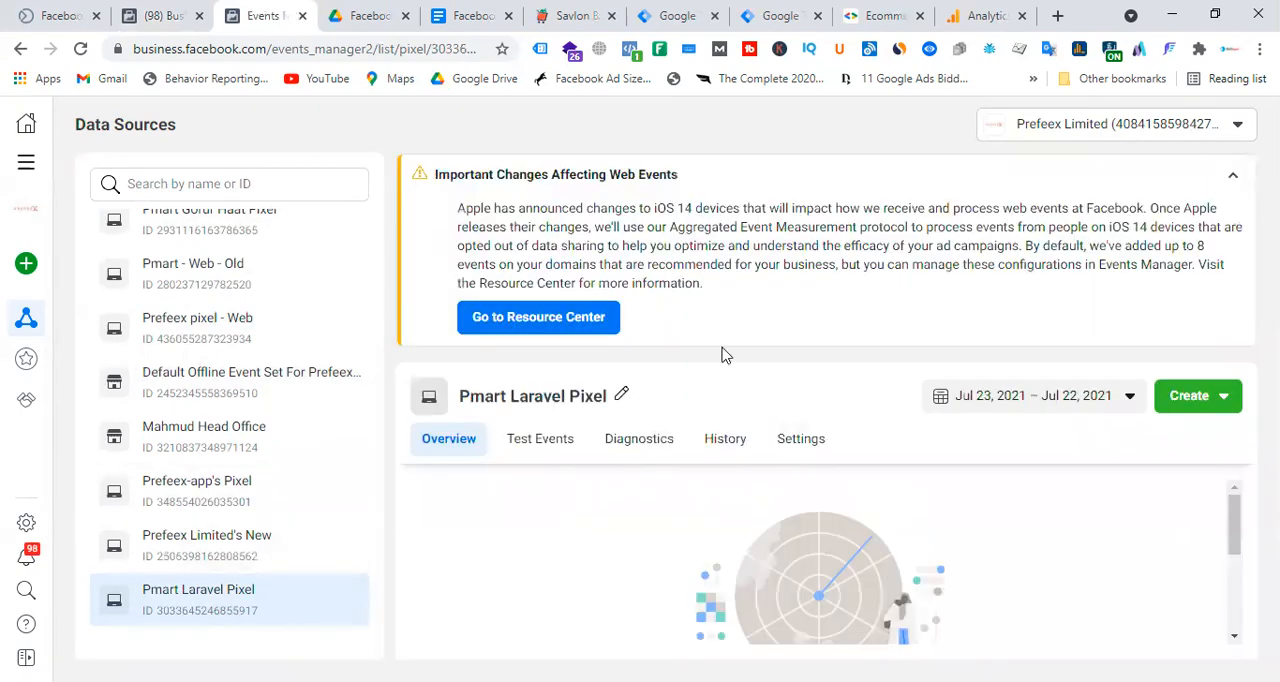
# Copy the Pixel ID from Pmart Laravel Pixel's settings and return to the Facebook Conversion API Tag in Google Tag Manager.
pyautogui.click(1233, 180)
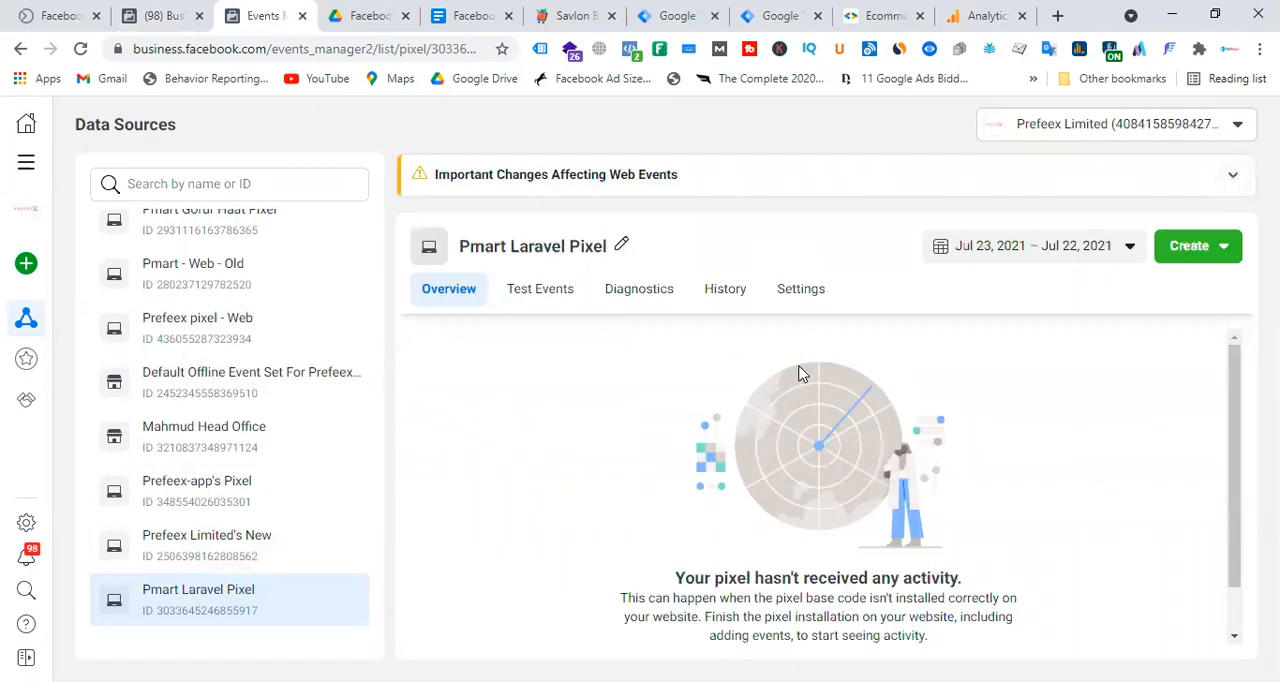
pyautogui.scroll(-1, 805, 374)
pyautogui.click(799, 292)
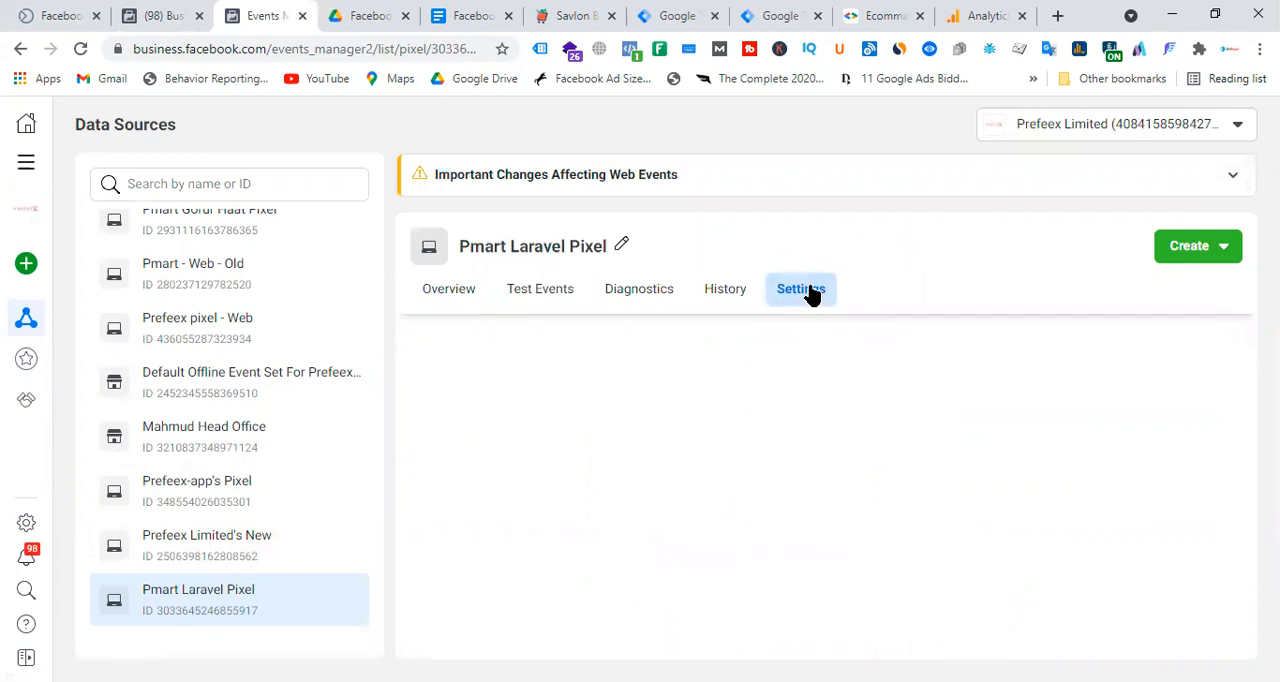
pyautogui.scroll(-1, 800, 430)
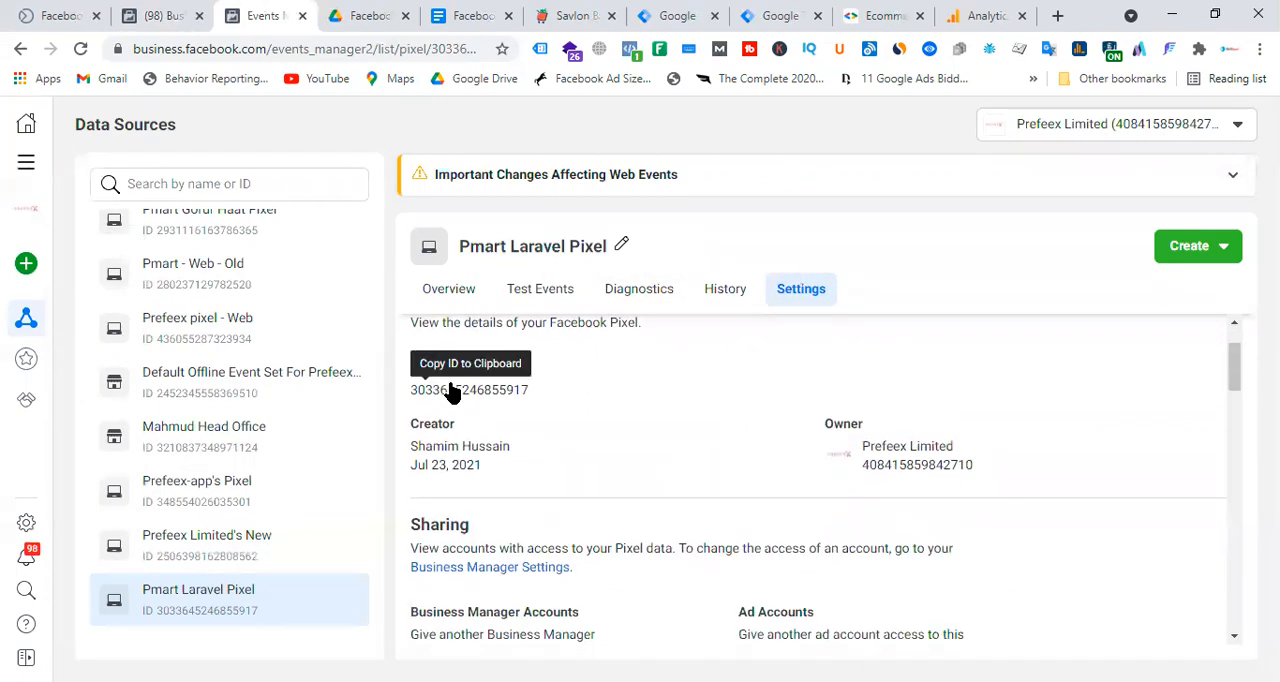
pyautogui.click(495, 397)
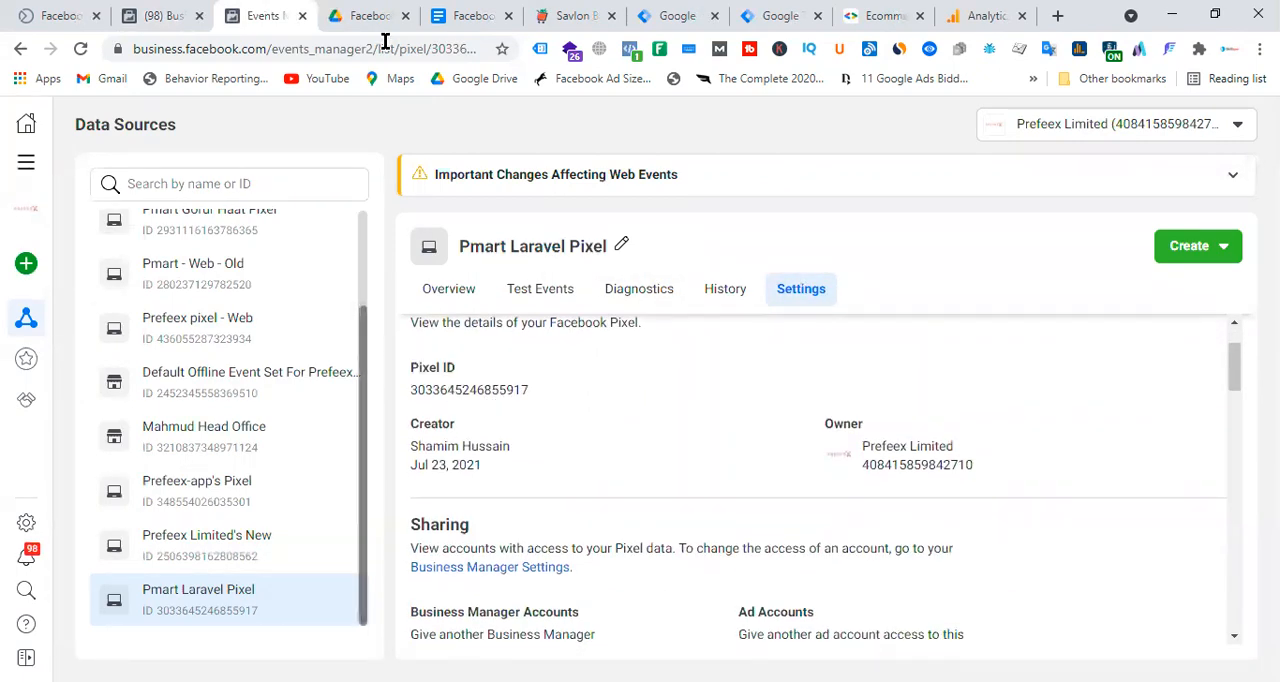
pyautogui.click(664, 12)
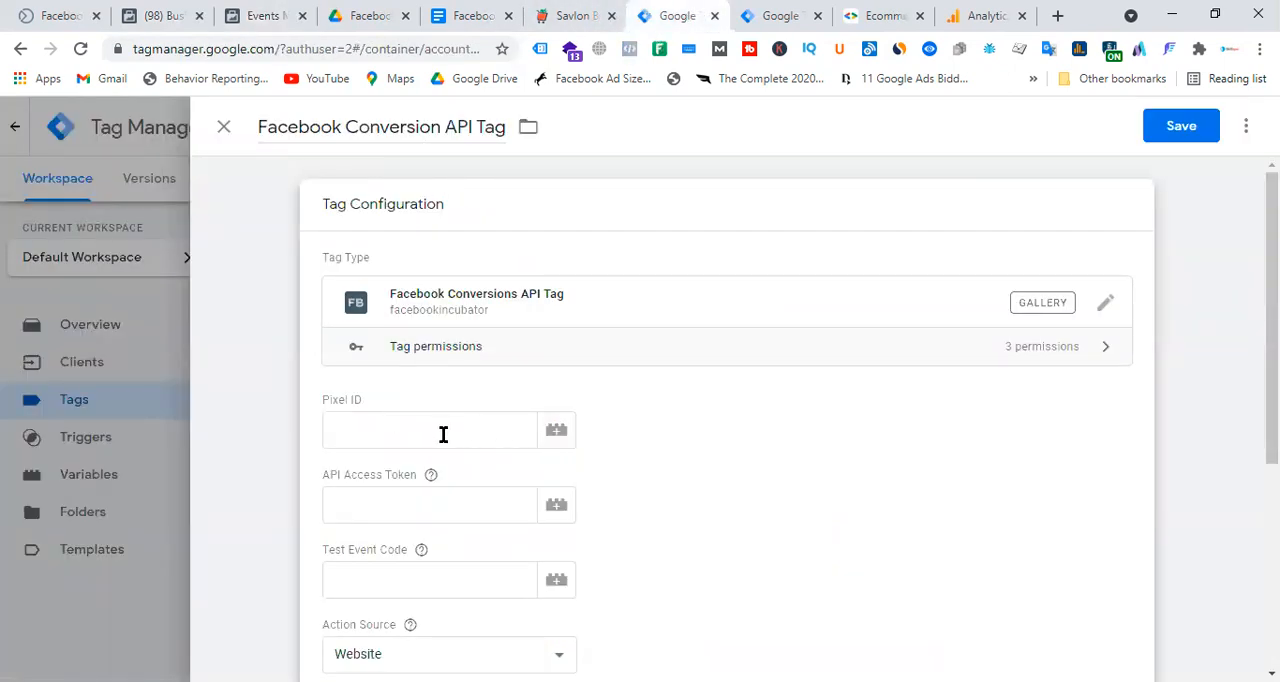
pyautogui.click(562, 438)
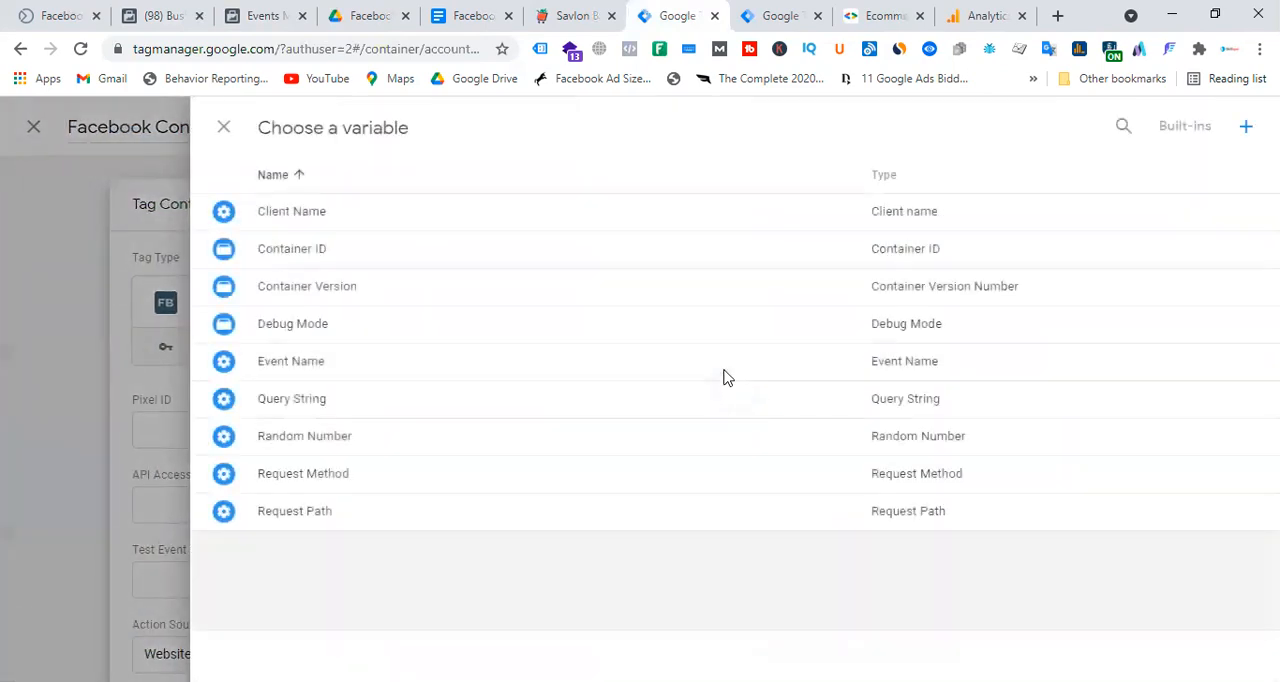
pyautogui.click(223, 127)
pyautogui.click(373, 428)
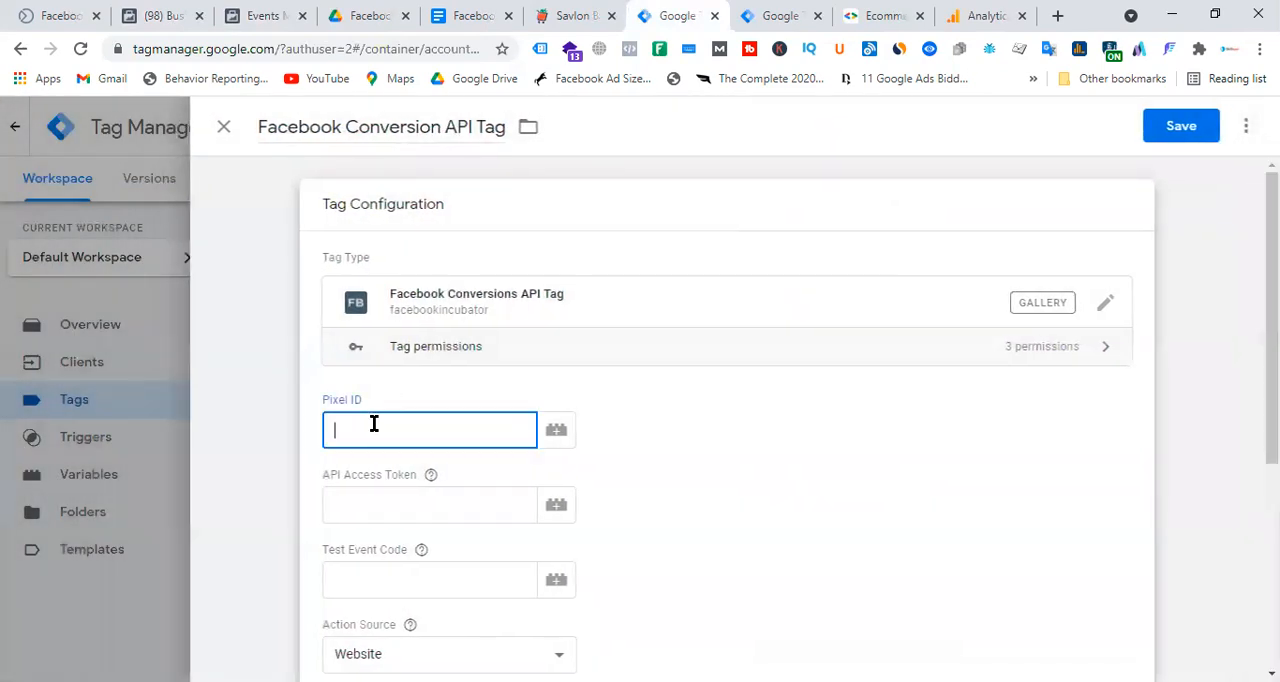
pyautogui.hotkey('ctrl', 'v')
pyautogui.hotkey('ctrl', 'a')
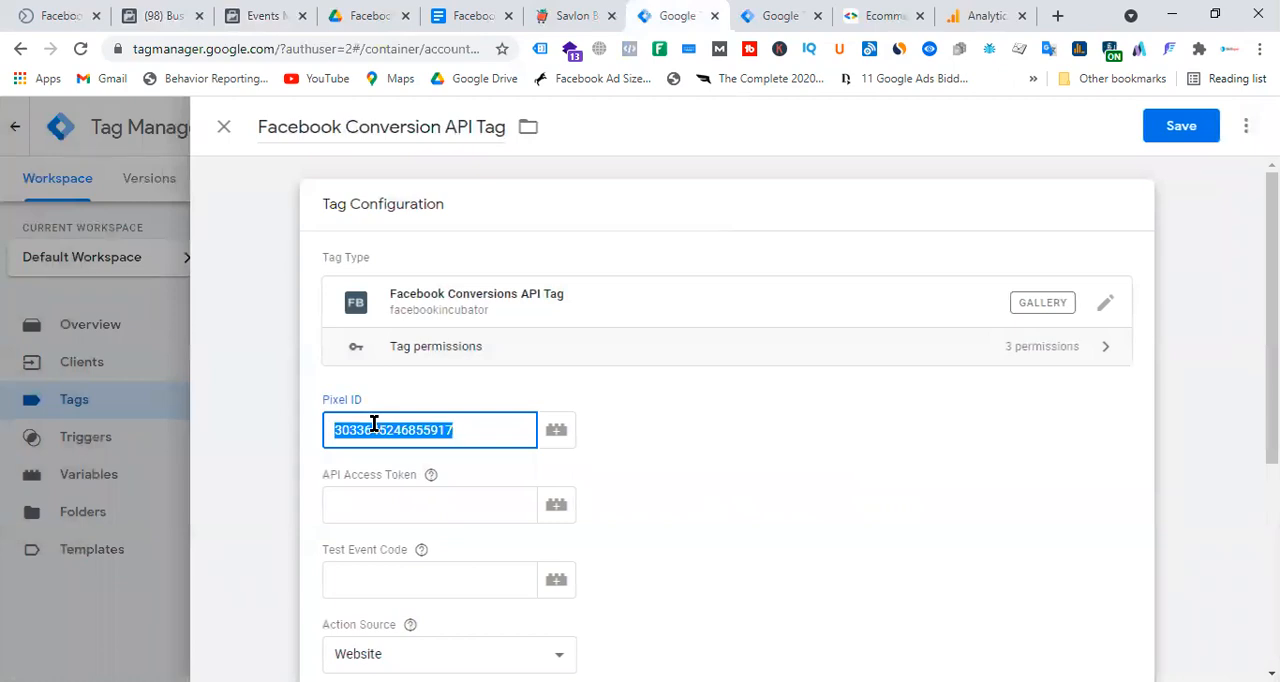
pyautogui.press('BackSpace')
# Create a new variable of type Constant for the tag's Pixel ID field and paste the copied pixel ID as its value.
pyautogui.click(560, 440)
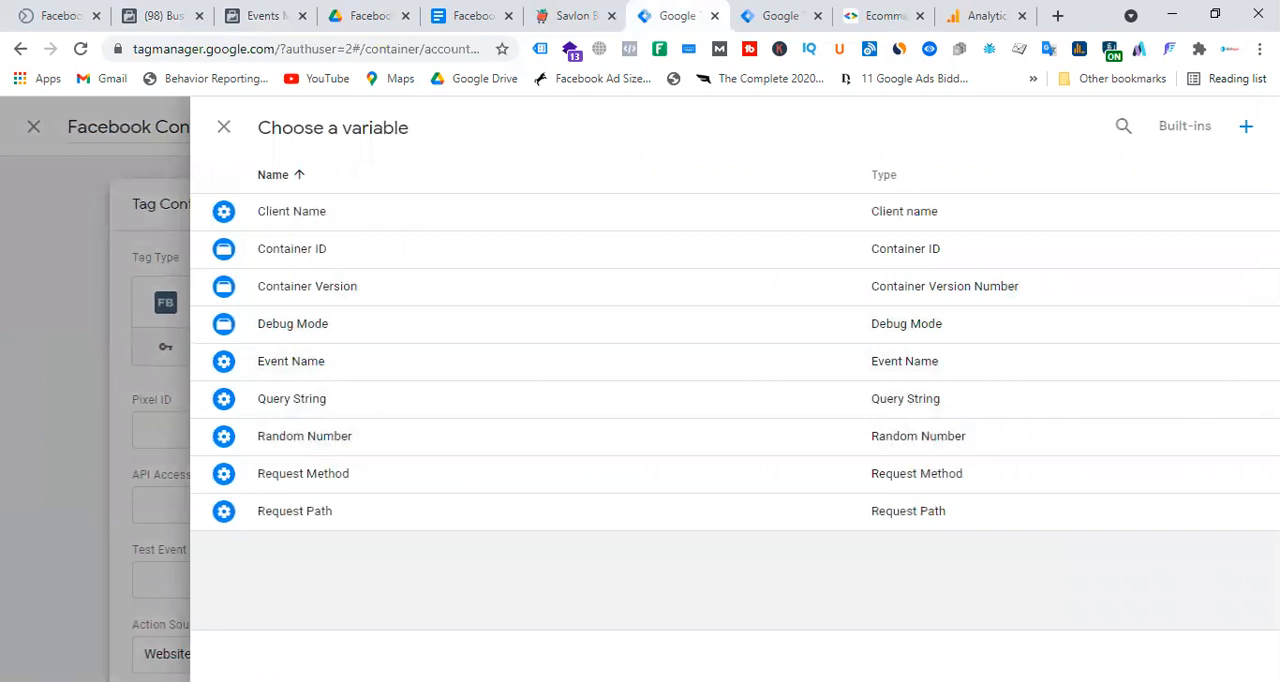
pyautogui.click(1245, 128)
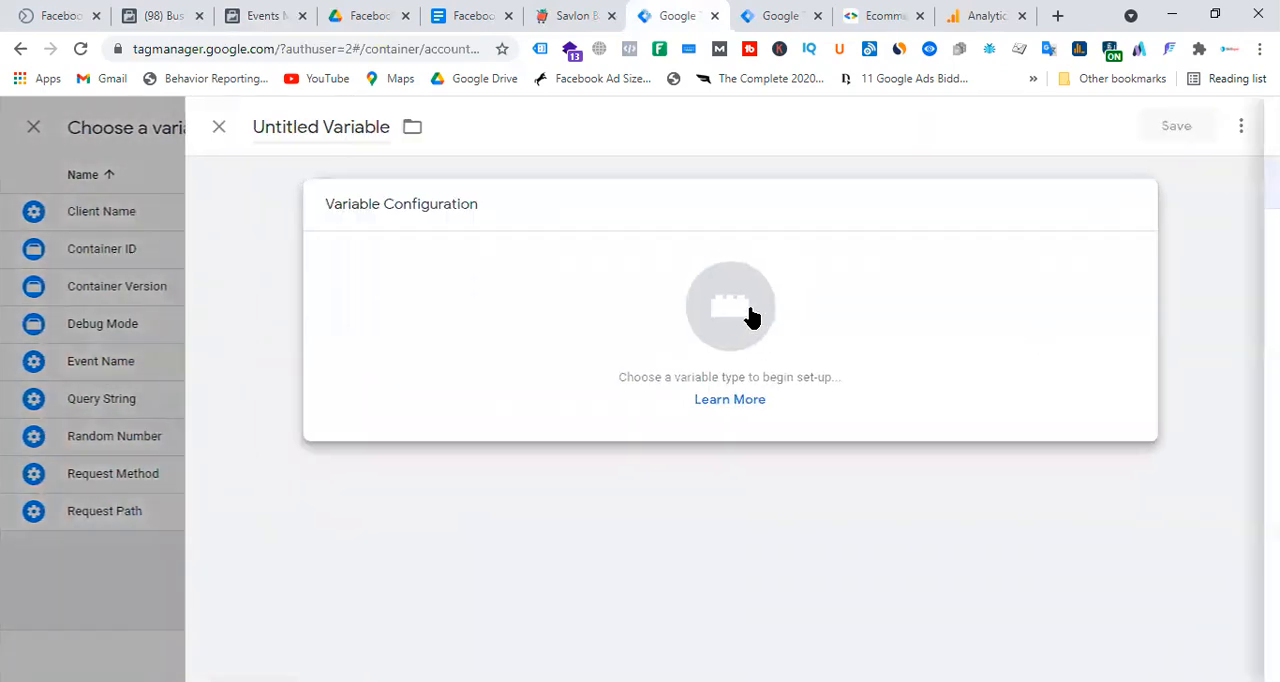
pyautogui.click(751, 316)
pyautogui.scroll(-2, 923, 466)
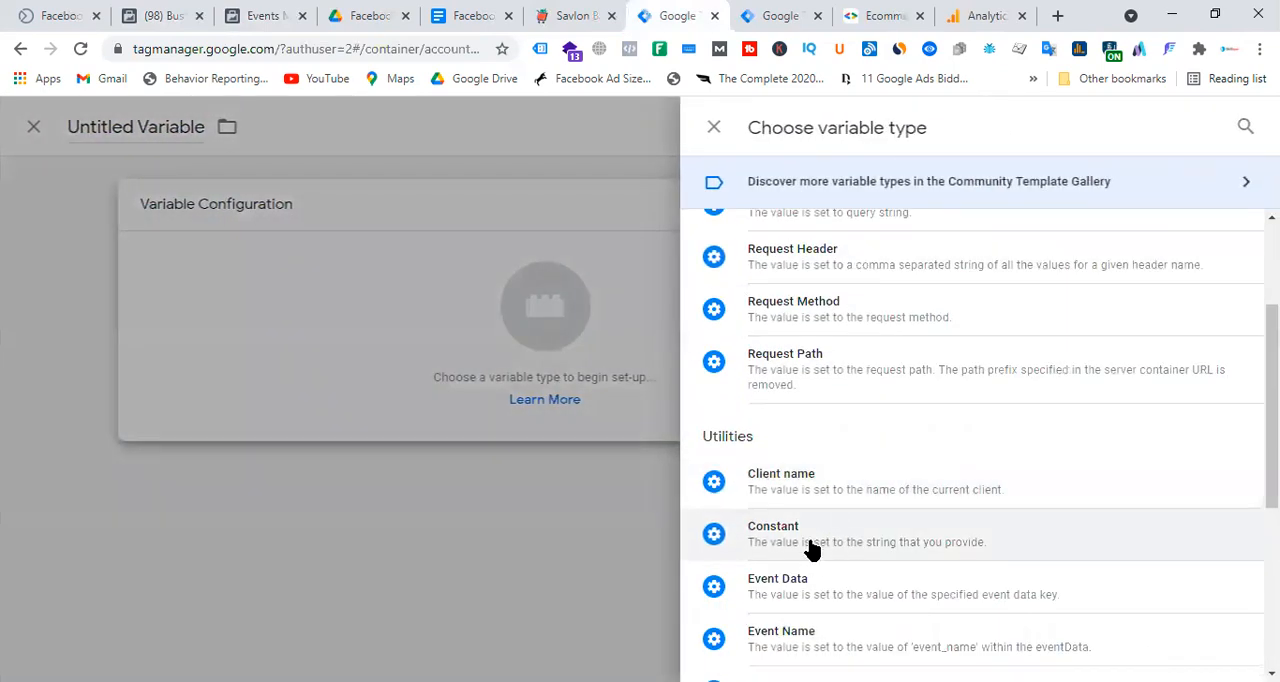
pyautogui.click(810, 548)
pyautogui.click(467, 397)
pyautogui.hotkey('ctrl', 'v')
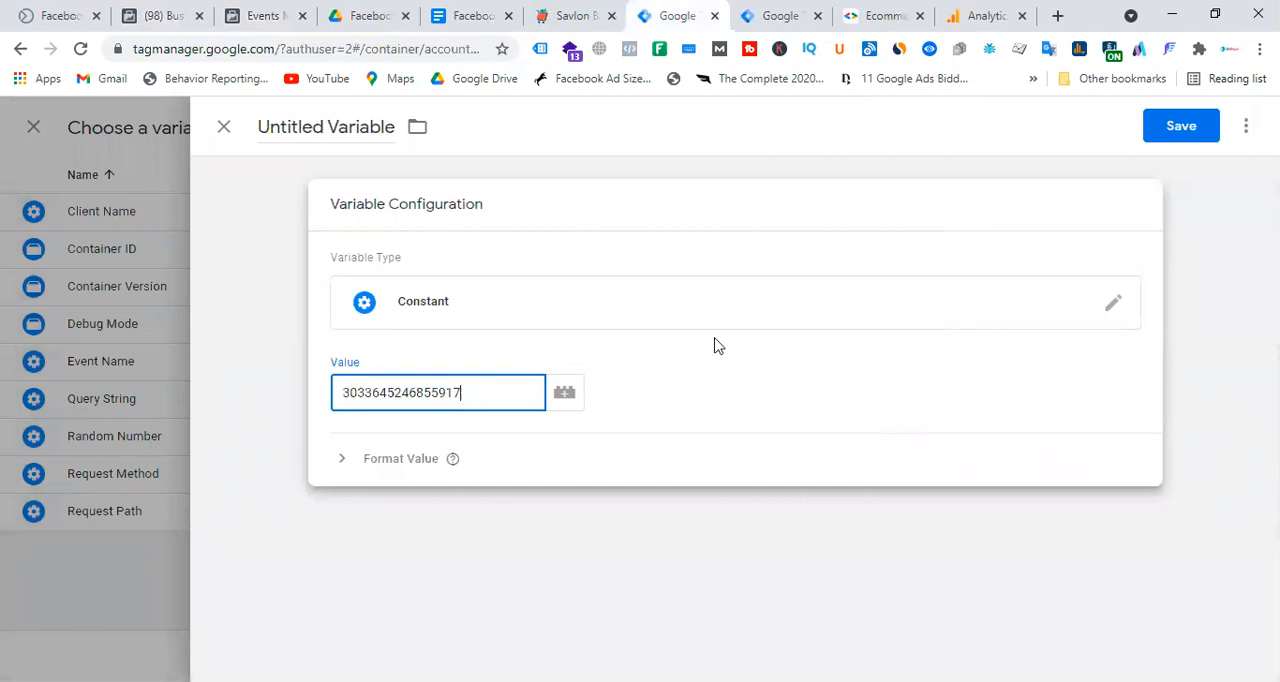
# Name the new Constant variable FB Pixel ID and save it into the tag's Pixel ID field.
pyautogui.click(342, 127)
pyautogui.hotkey('ctrl', 'a')
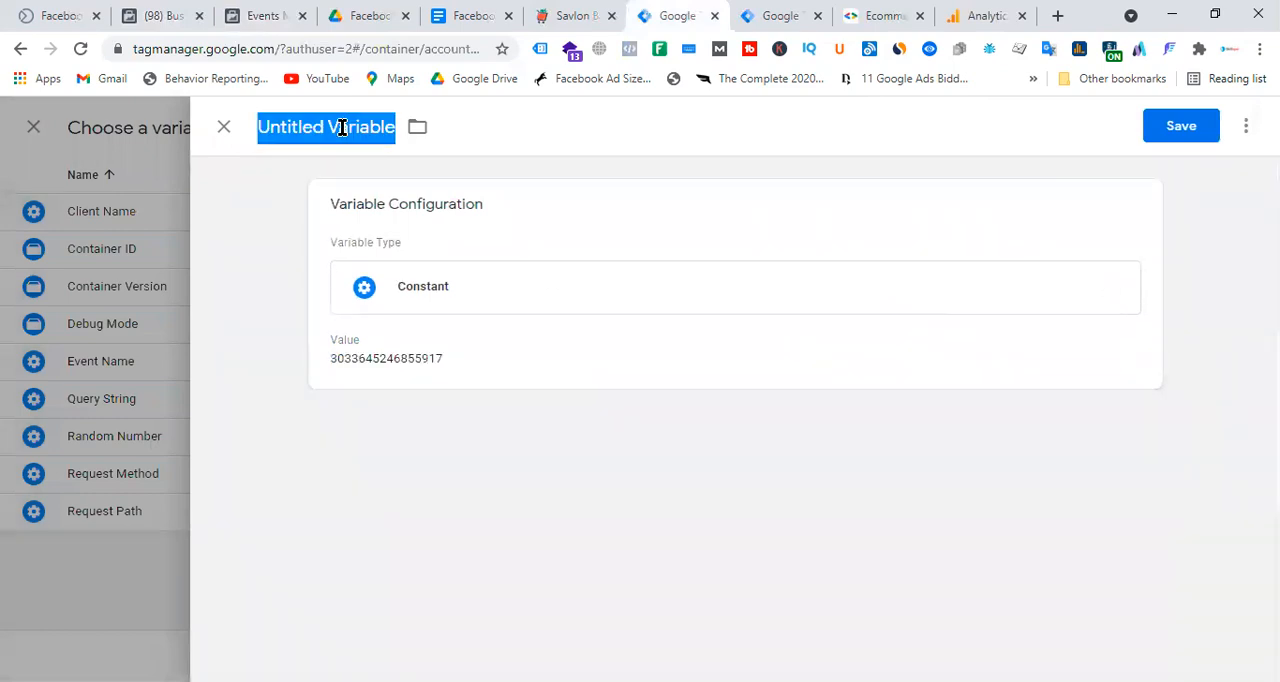
pyautogui.write('FB Pixel ID')
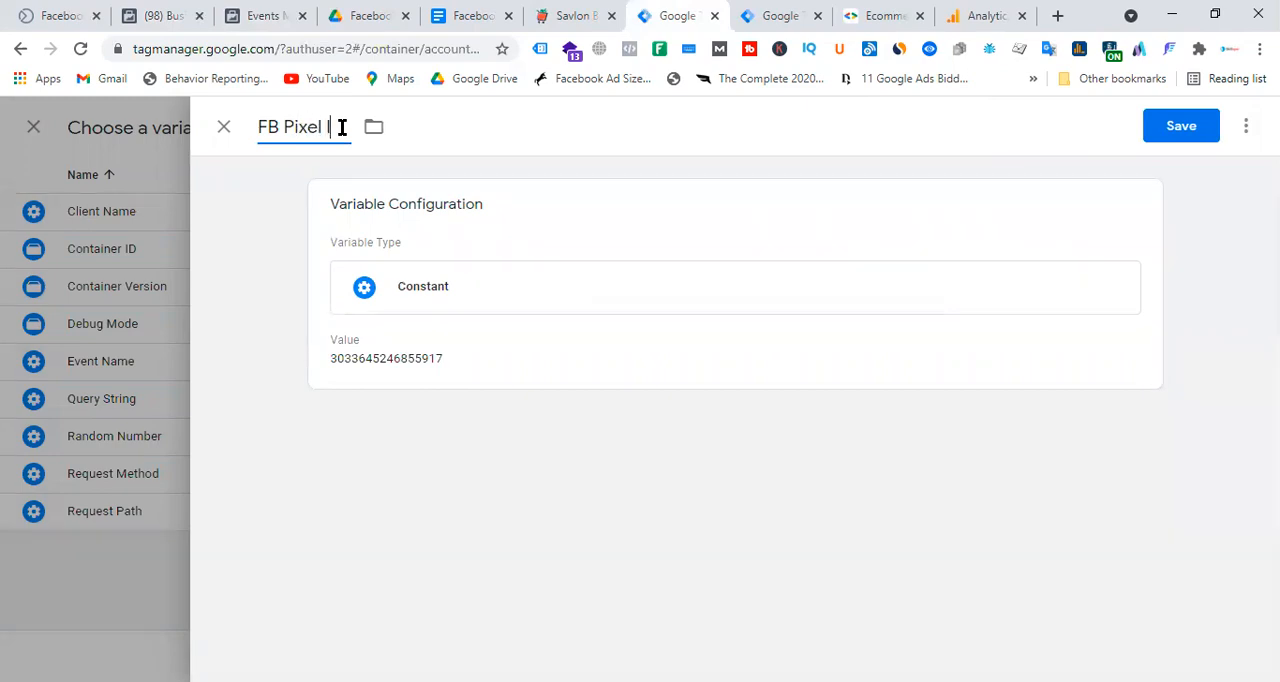
pyautogui.click(1191, 132)
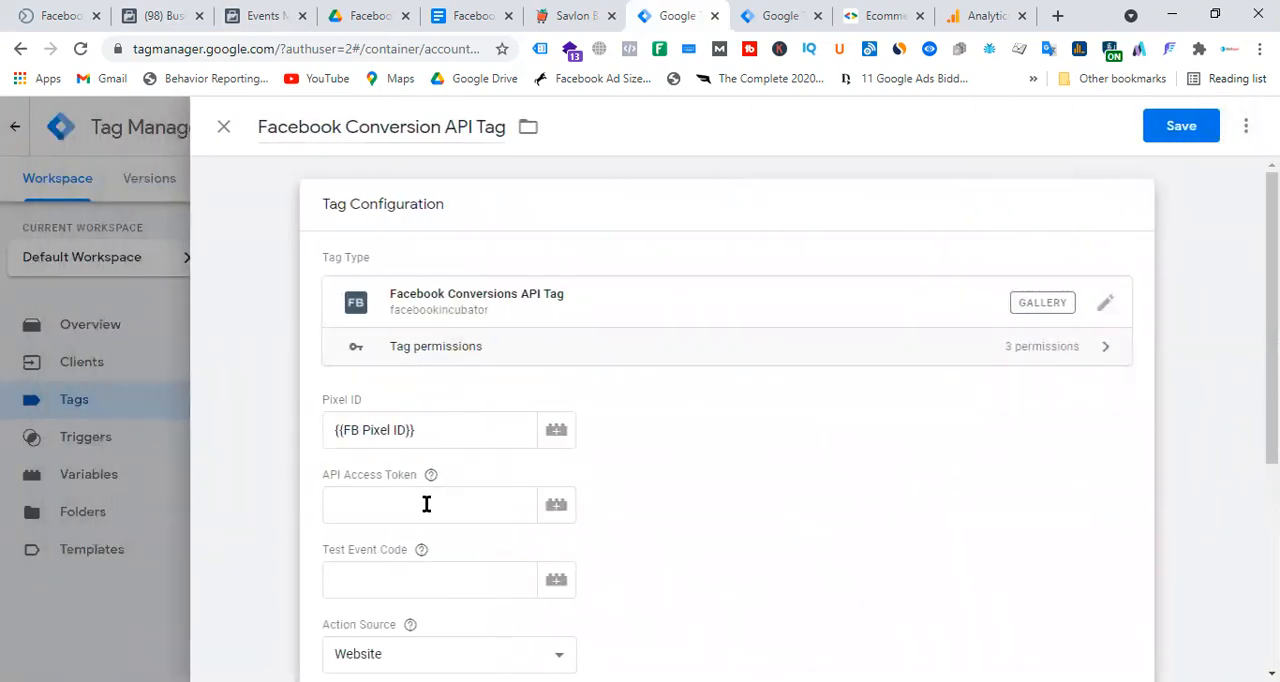
# Generate an access token in Pmart Laravel Pixel's settings in Events Manager, copy it and return to the Facebook Conversion API Tag in Google Tag Manager.
pyautogui.click(266, 15)
pyautogui.scroll(-1, 757, 420)
pyautogui.scroll(-10, 757, 449)
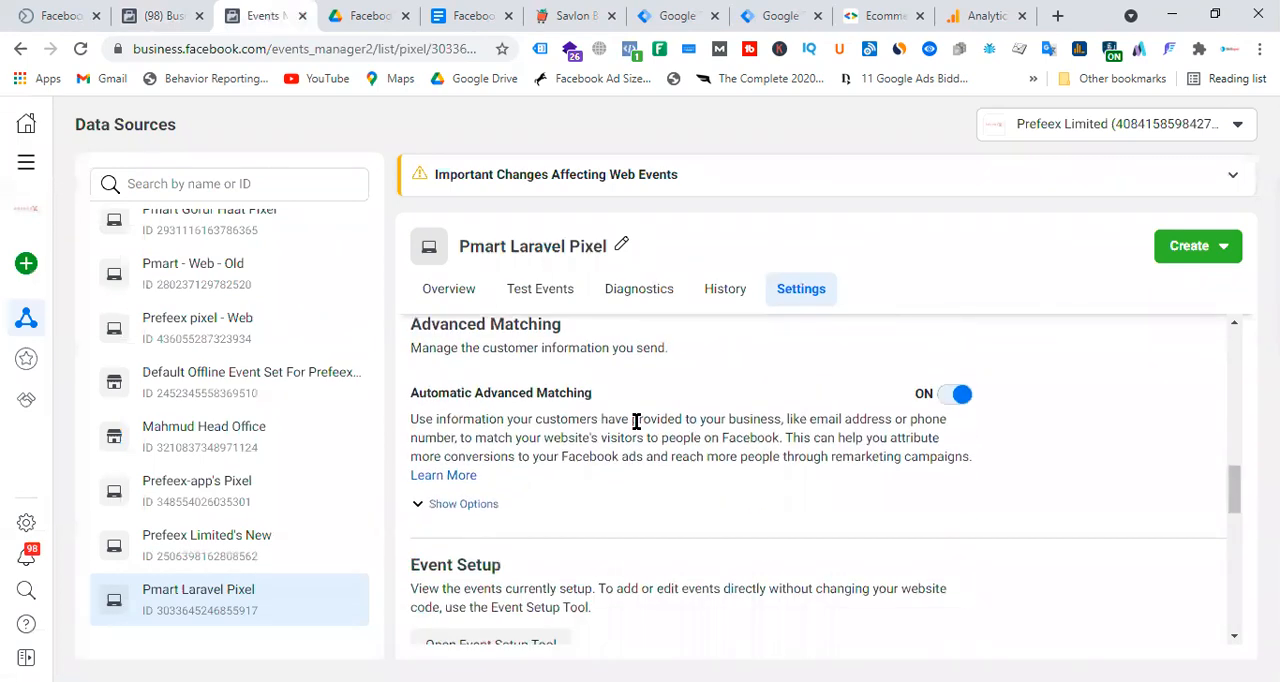
pyautogui.scroll(-4, 691, 418)
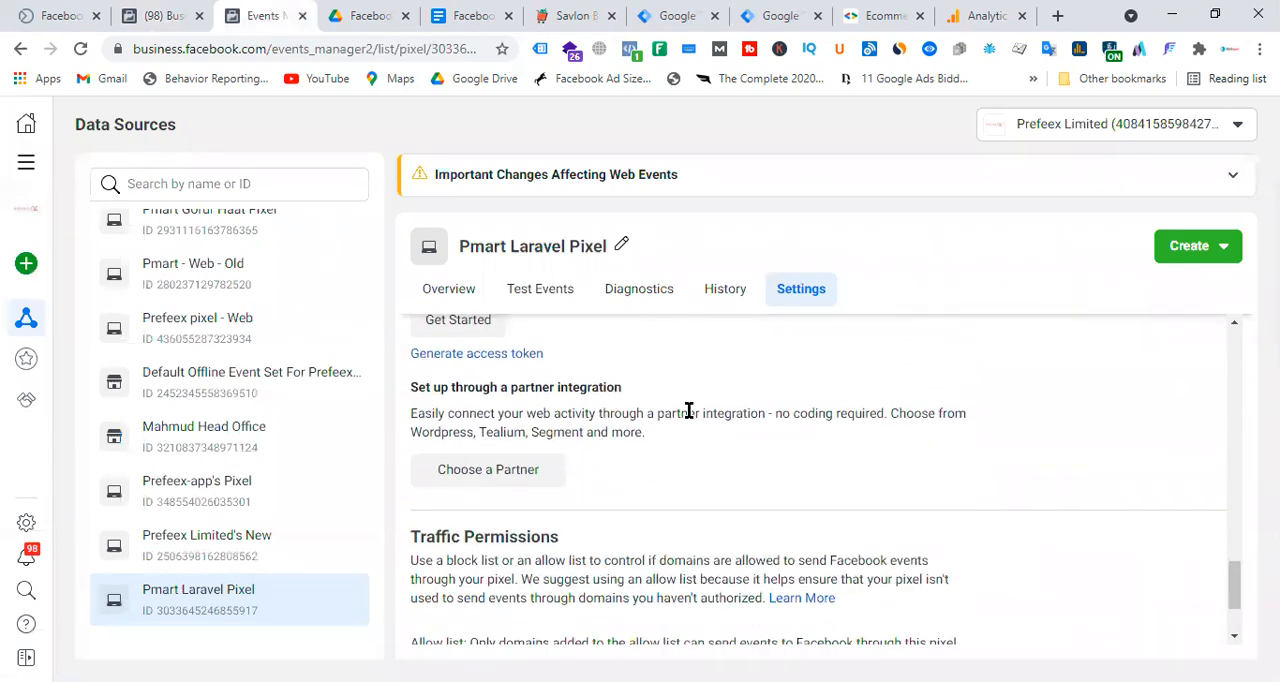
pyautogui.click(497, 355)
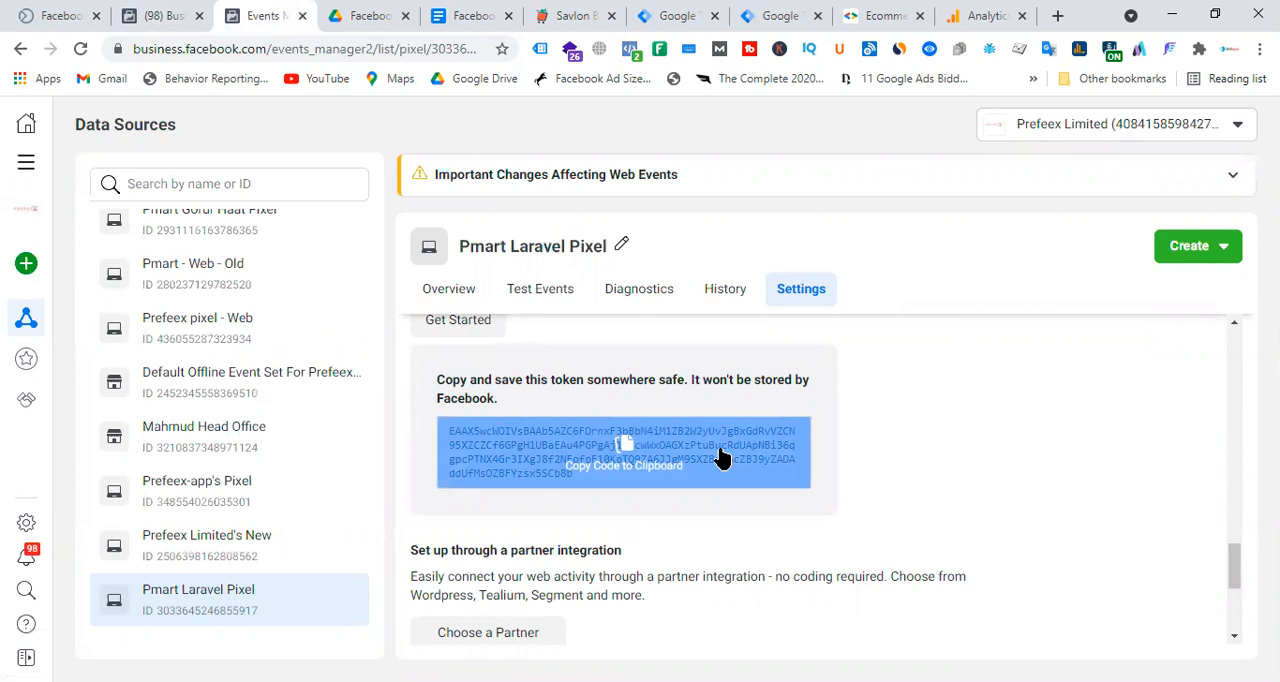
pyautogui.click(722, 458)
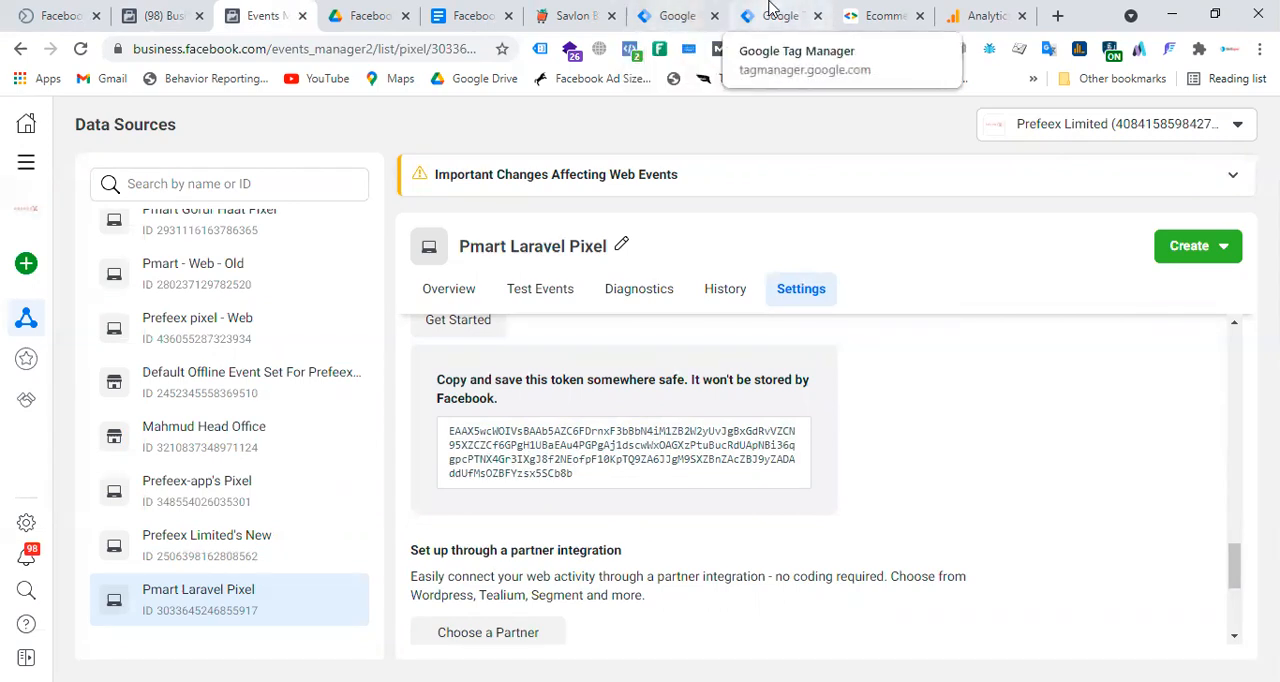
pyautogui.click(770, 8)
pyautogui.click(685, 16)
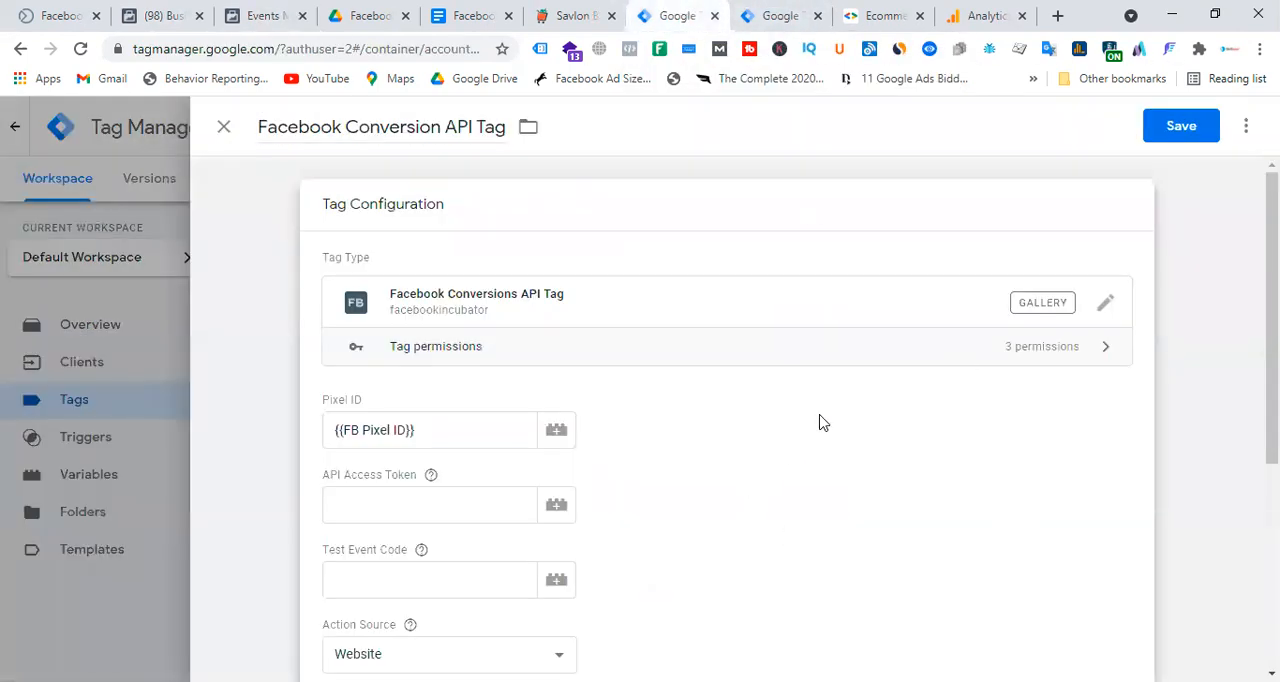
# Create a new variable of type Constant for the tag's API Access Token field and paste the copied access token as its value.
pyautogui.scroll(-1, 820, 423)
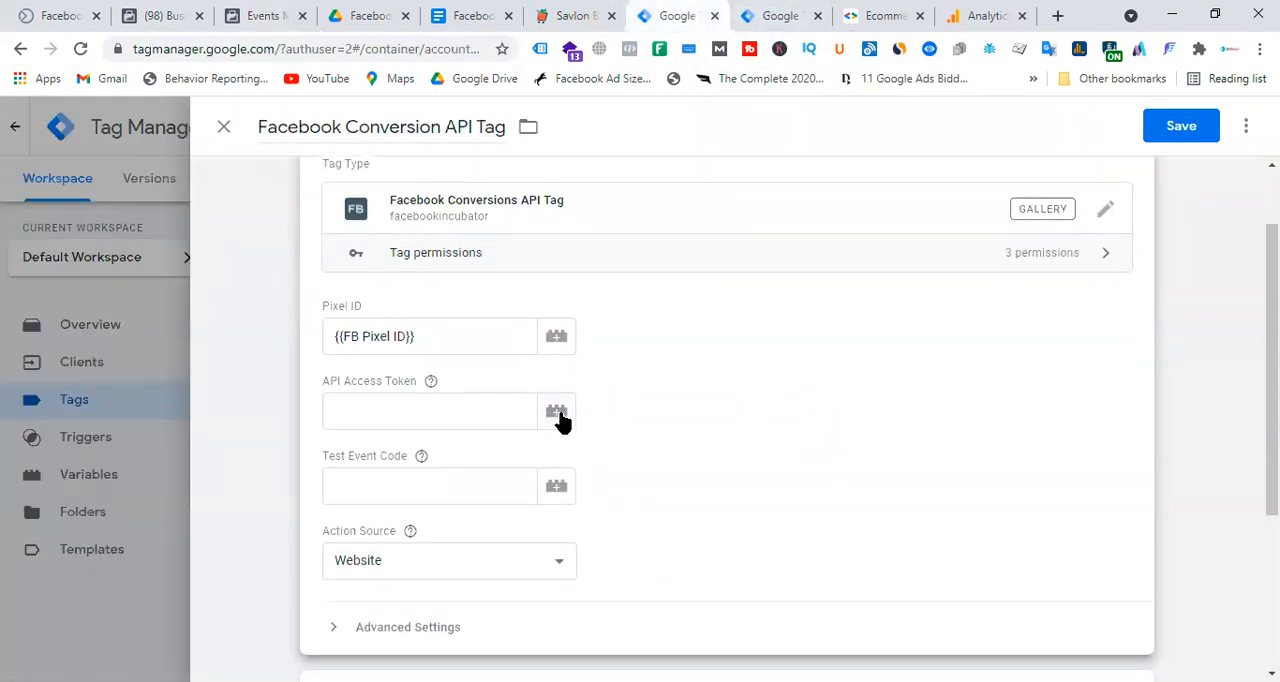
pyautogui.click(557, 415)
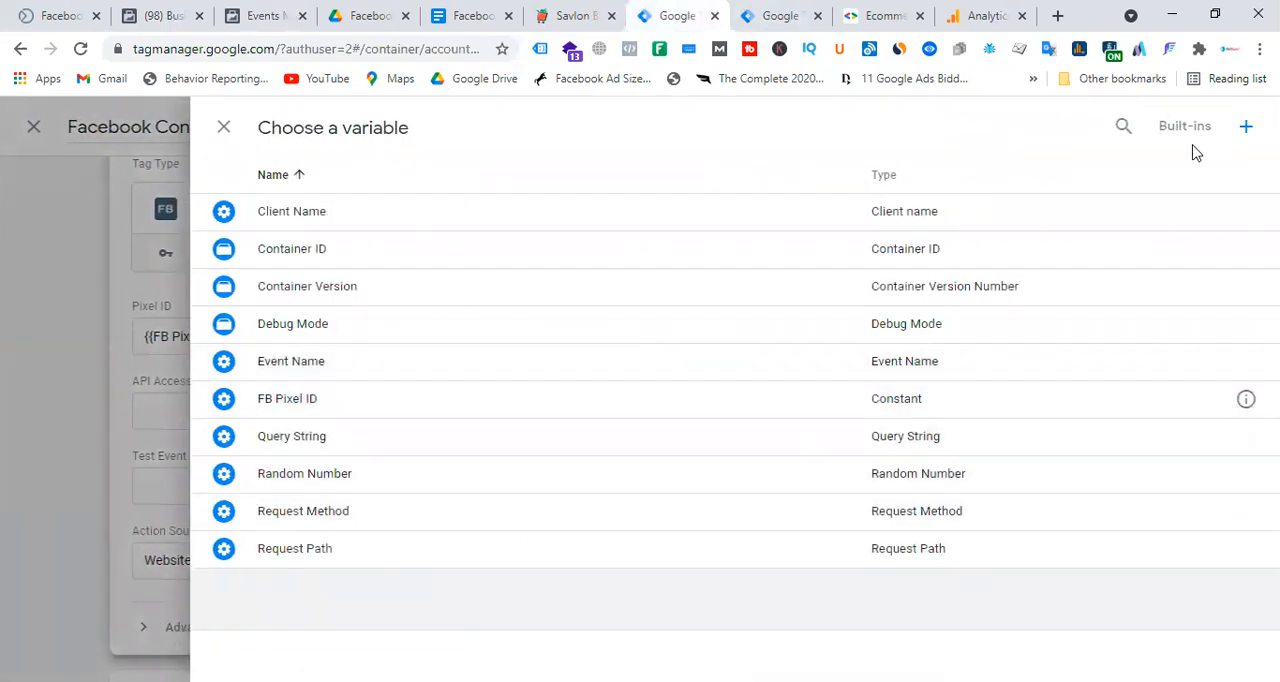
pyautogui.click(1246, 128)
pyautogui.click(725, 335)
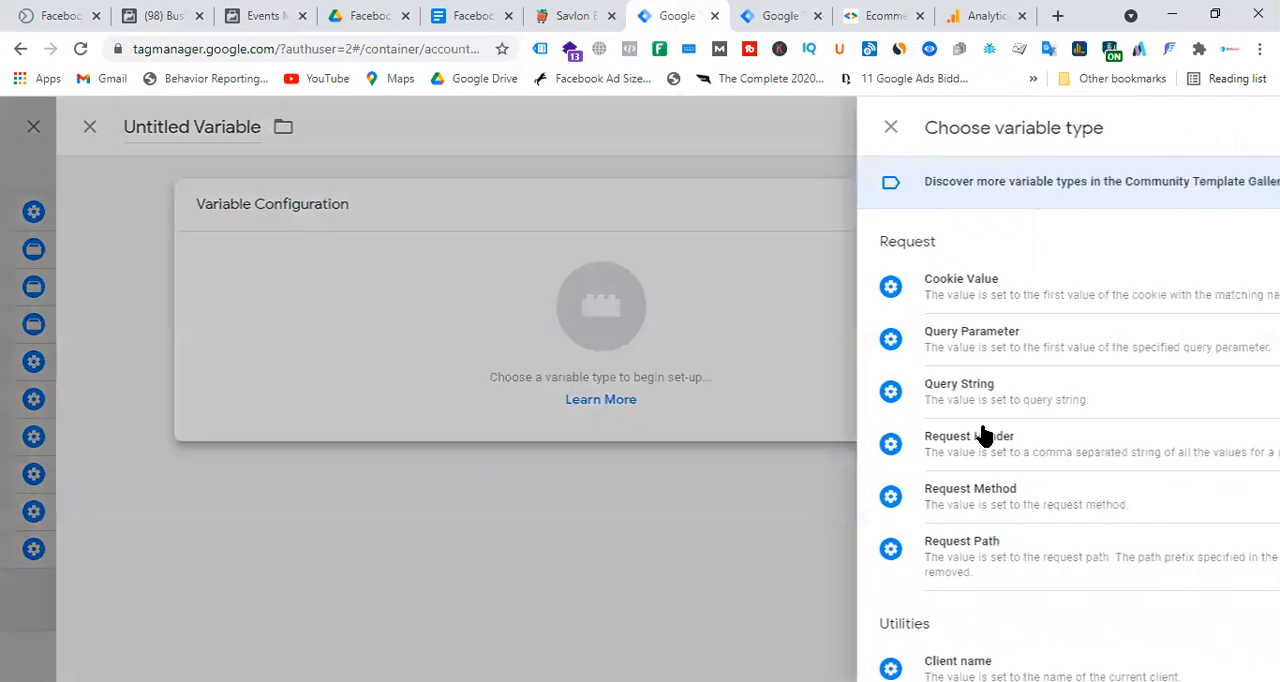
pyautogui.scroll(-2, 940, 430)
pyautogui.click(818, 545)
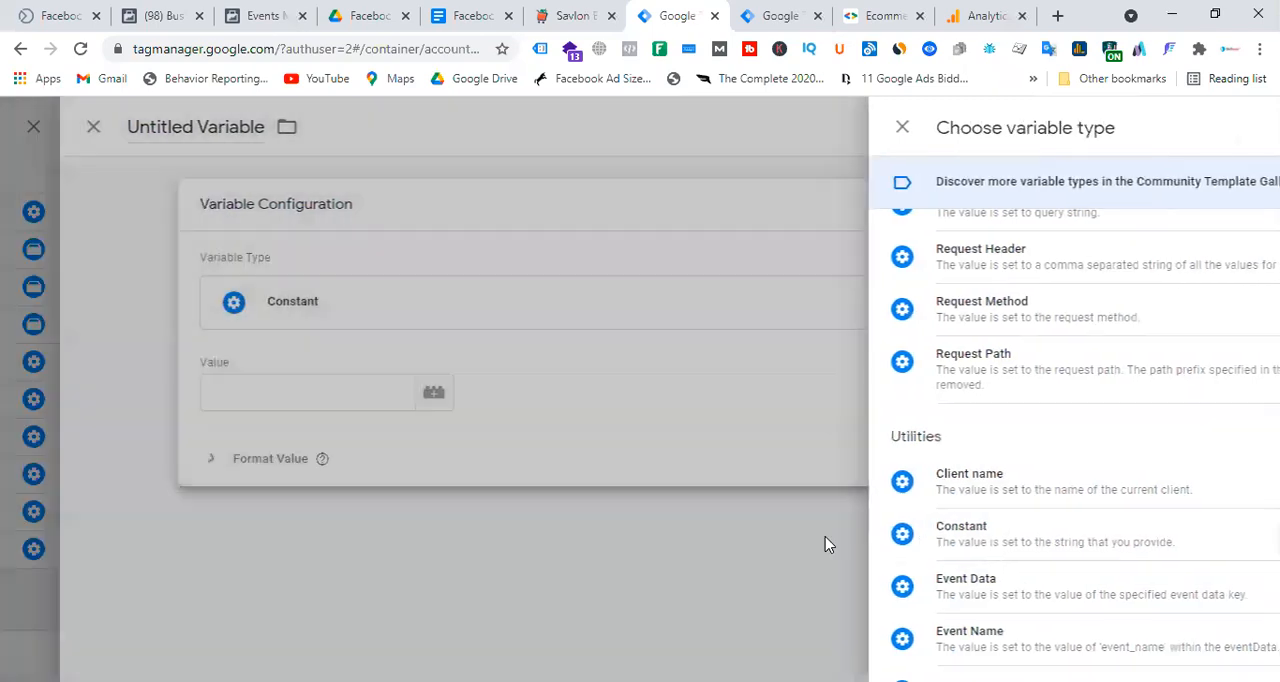
pyautogui.click(400, 386)
pyautogui.hotkey('ctrl', 'v')
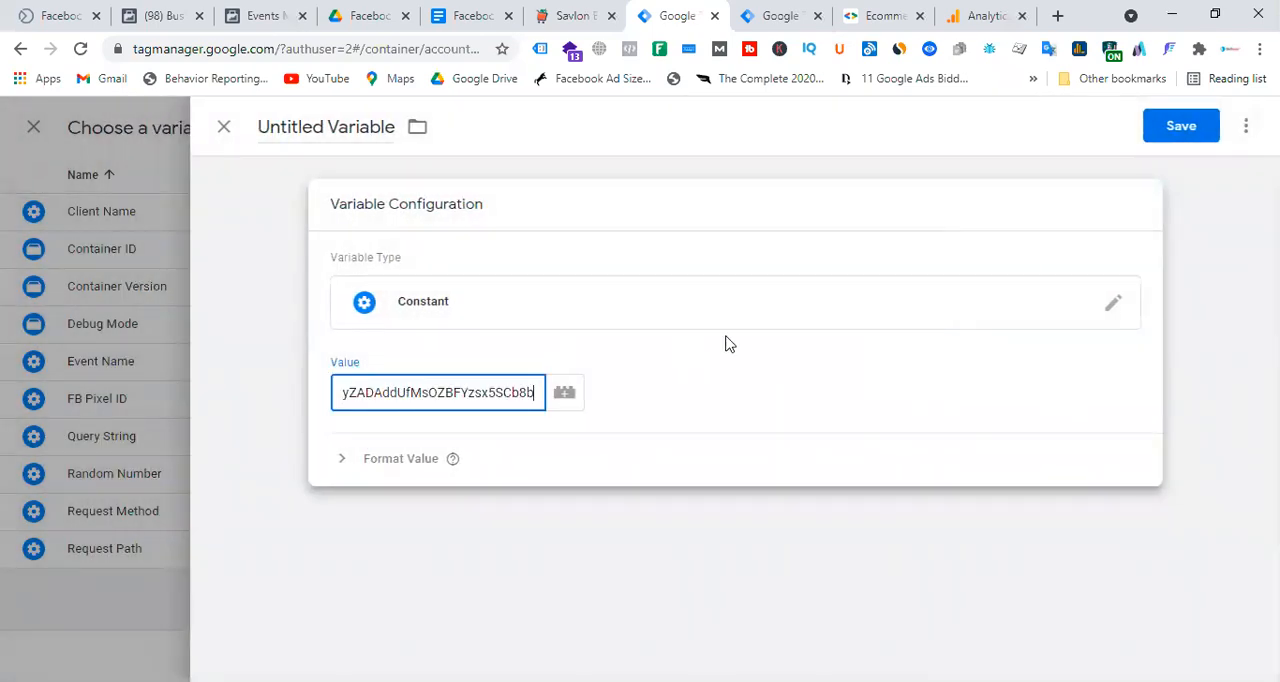
# Name the access token variable FB Access Token and save it into the tag's API Access Token field.
pyautogui.click(329, 127)
pyautogui.hotkey('ctrl', 'a')
pyautogui.write('F')
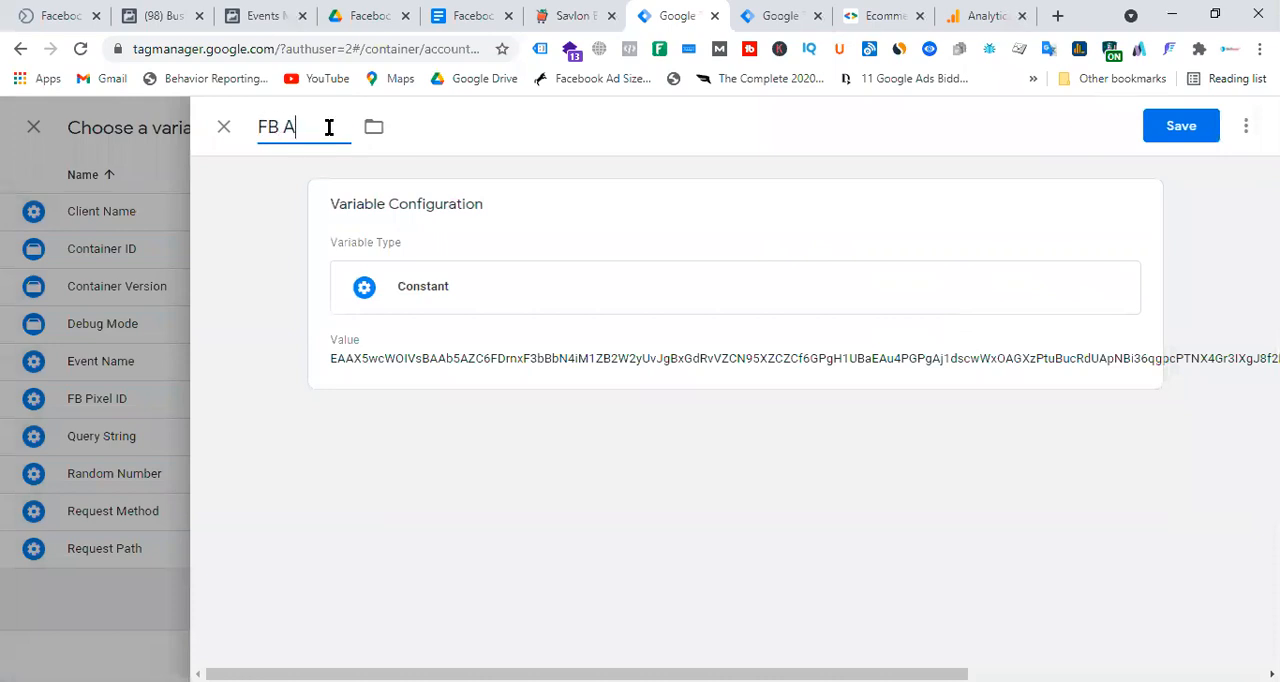
pyautogui.write('B Access Token')
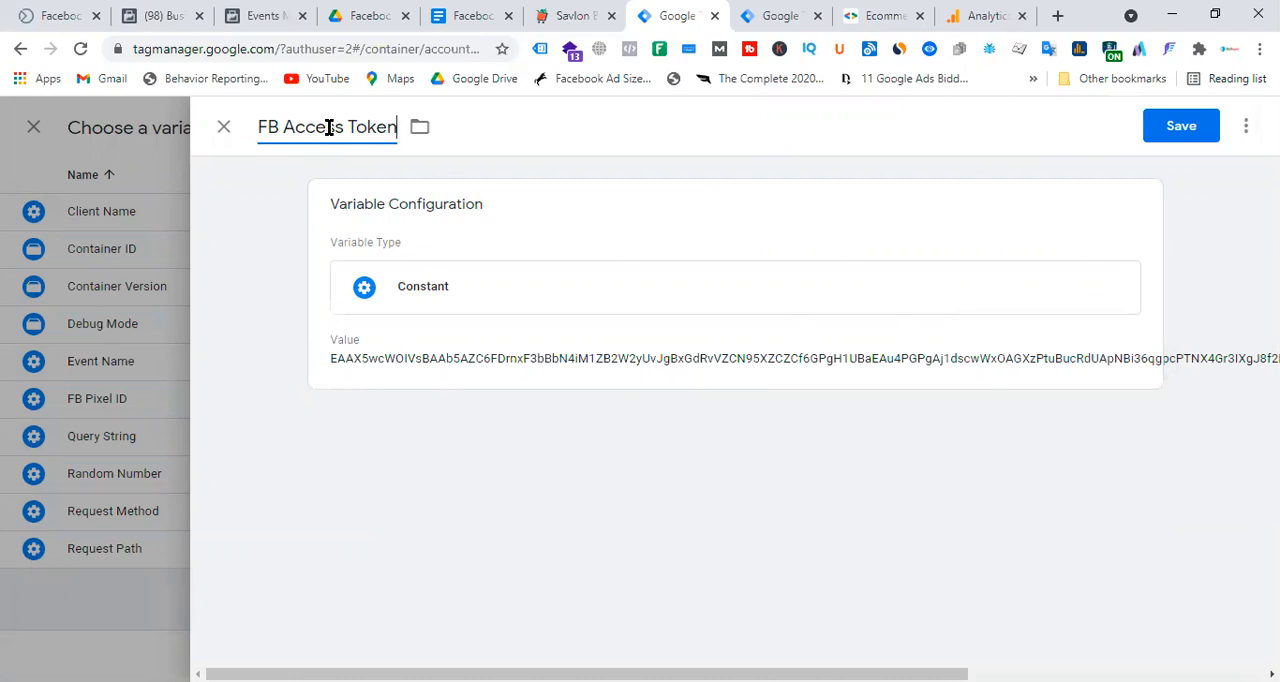
pyautogui.click(1214, 127)
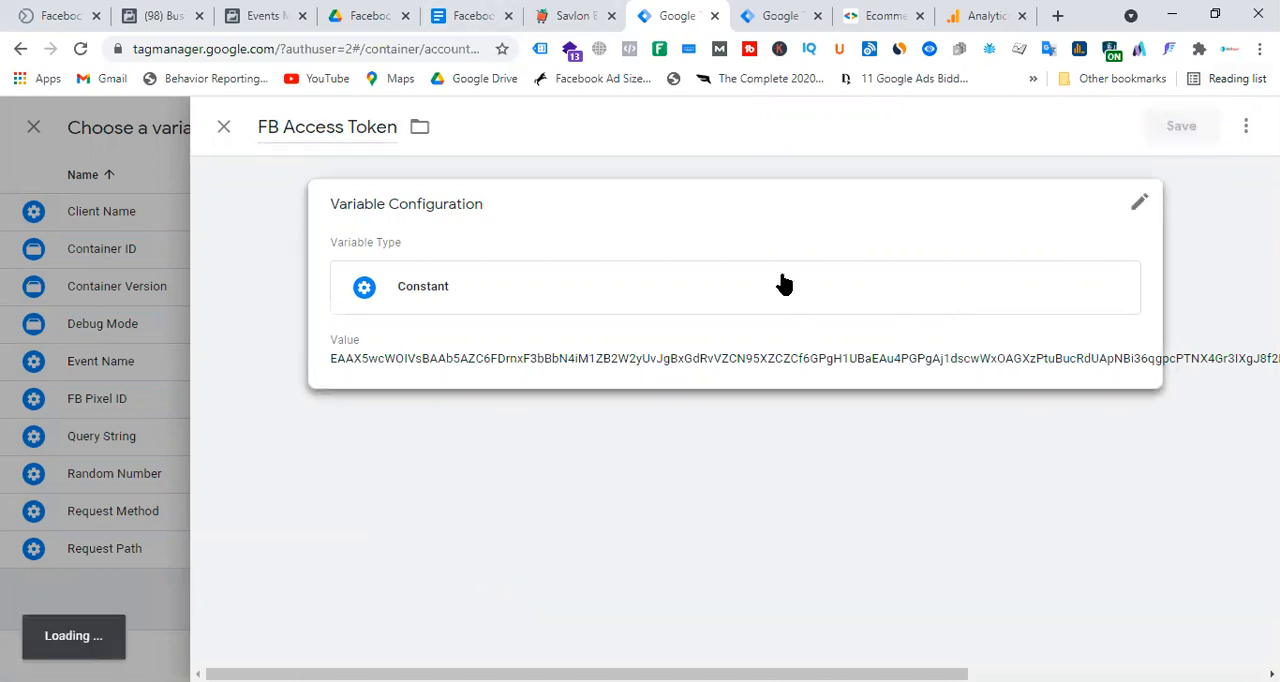
# Copy the server test code from Pmart Laravel Pixel's Test Events in Events Manager and paste TEST95594 into the tag's Test Event Code field.
pyautogui.scroll(-1, 788, 368)
pyautogui.click(400, 392)
pyautogui.click(259, 22)
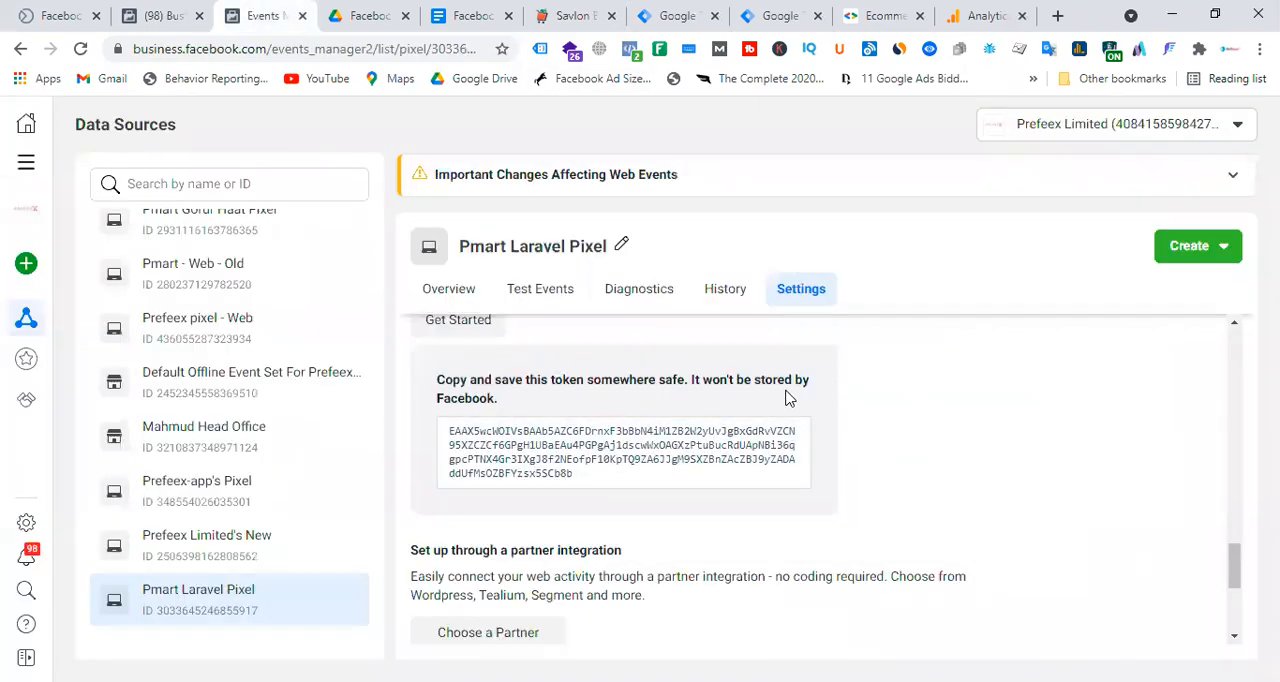
pyautogui.click(540, 296)
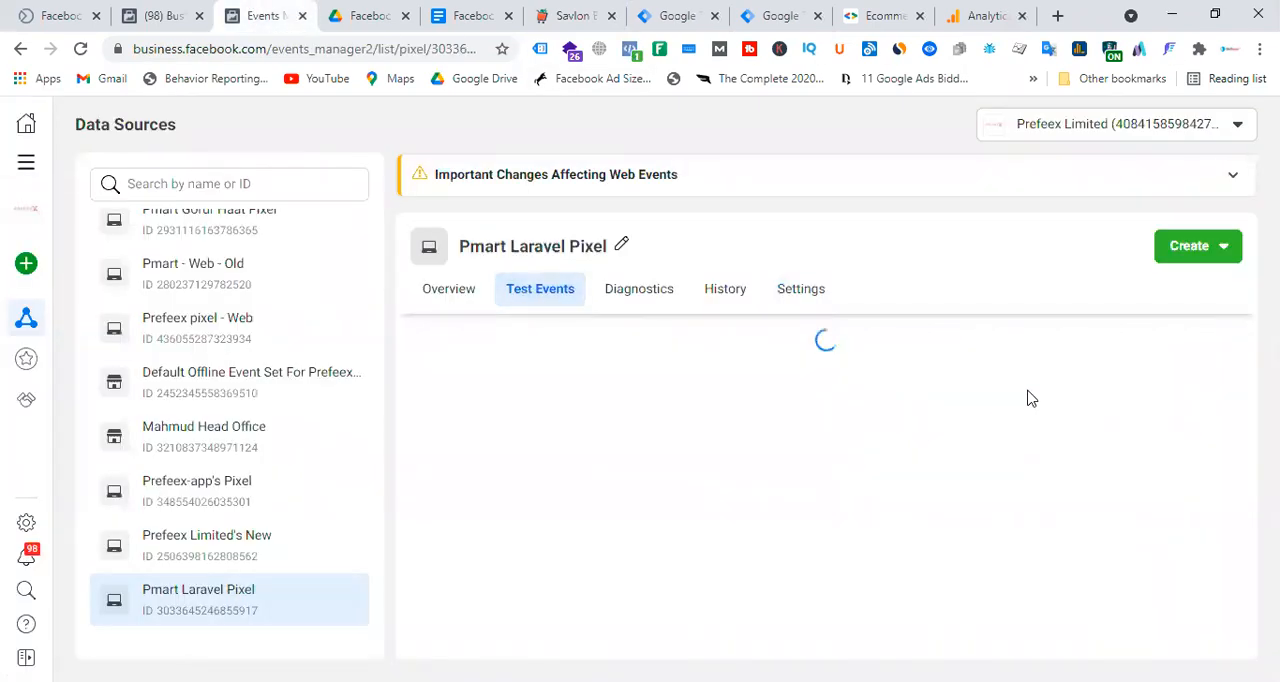
pyautogui.scroll(-4, 1031, 402)
pyautogui.click(893, 468)
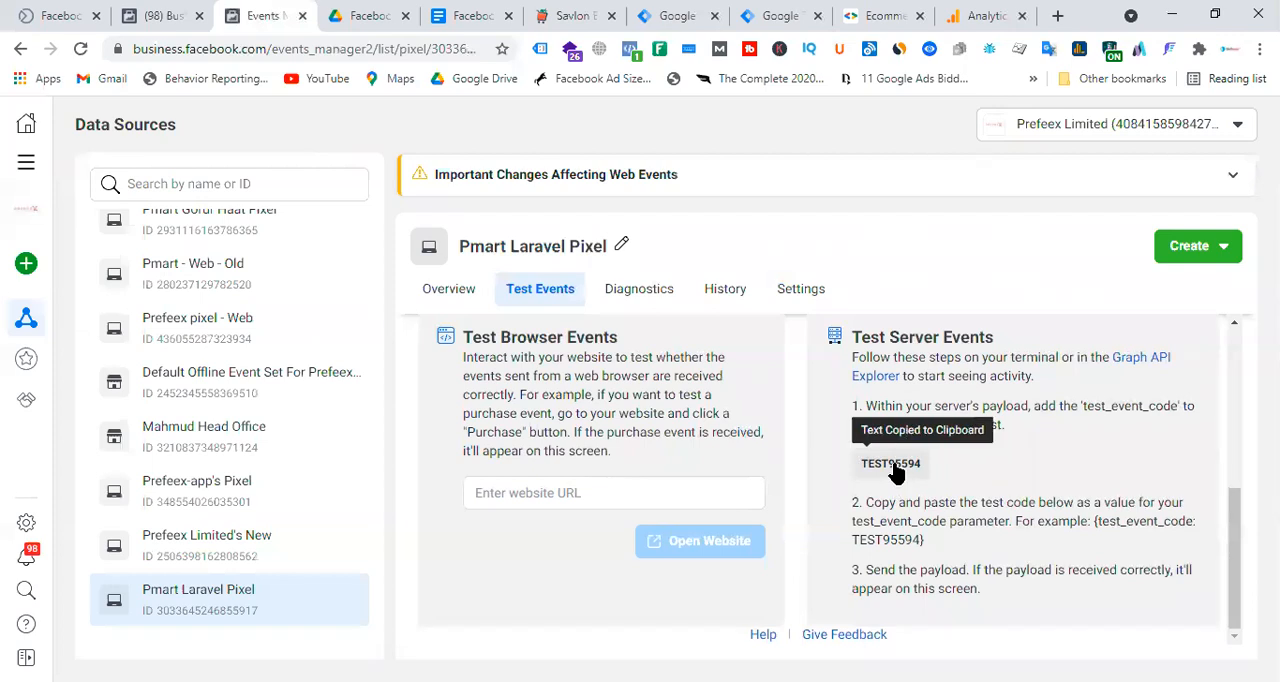
pyautogui.click(668, 14)
pyautogui.hotkey('ctrl', 'v')
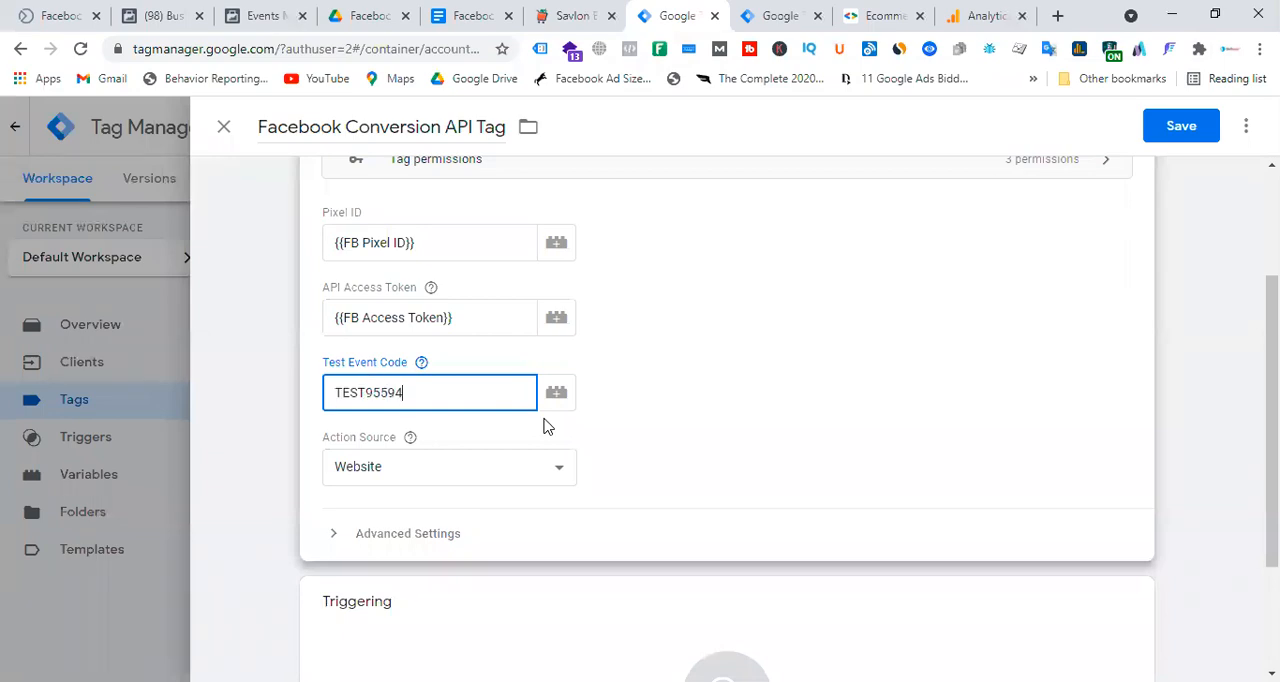
# Choose Website as the Action Source of the Facebook Conversion API Tag.
pyautogui.scroll(-2, 743, 388)
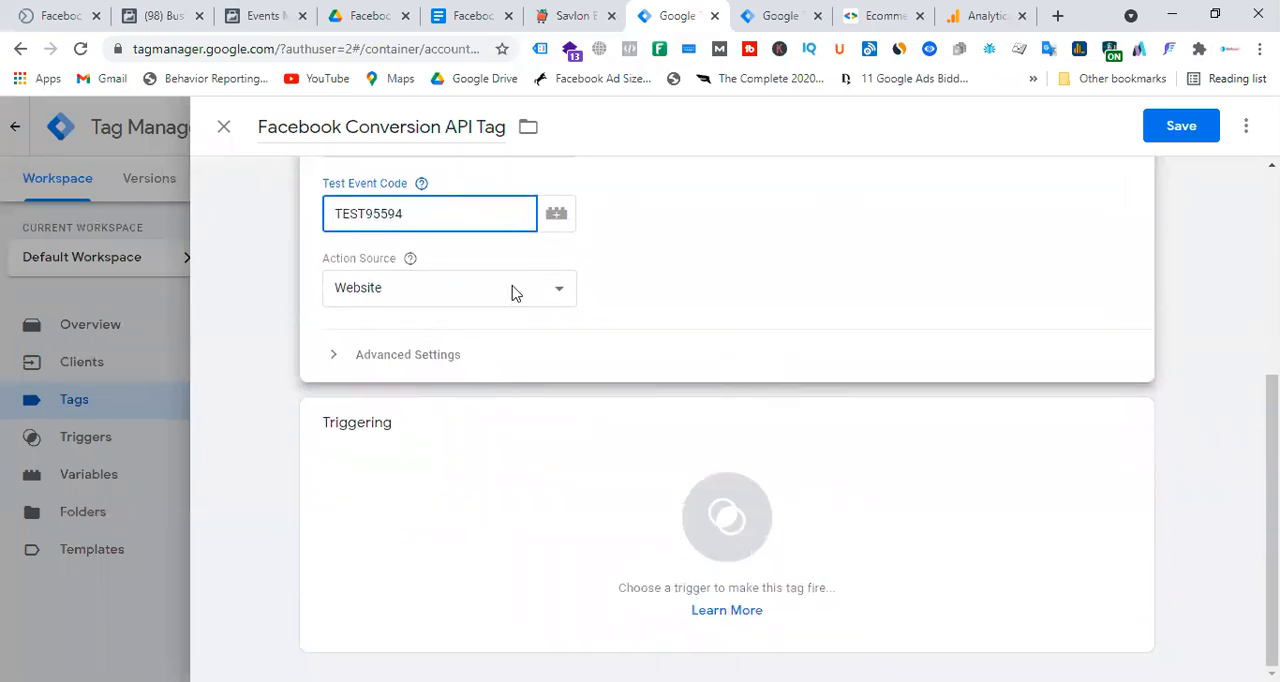
pyautogui.click(512, 292)
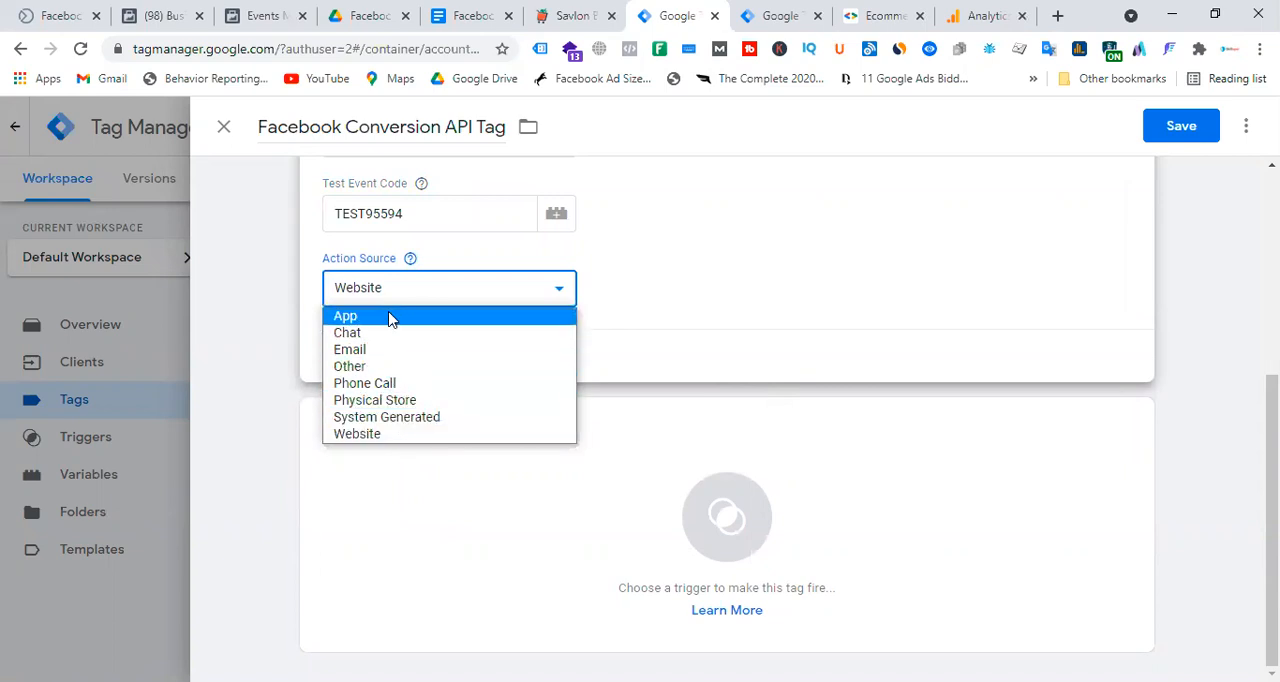
pyautogui.click(389, 437)
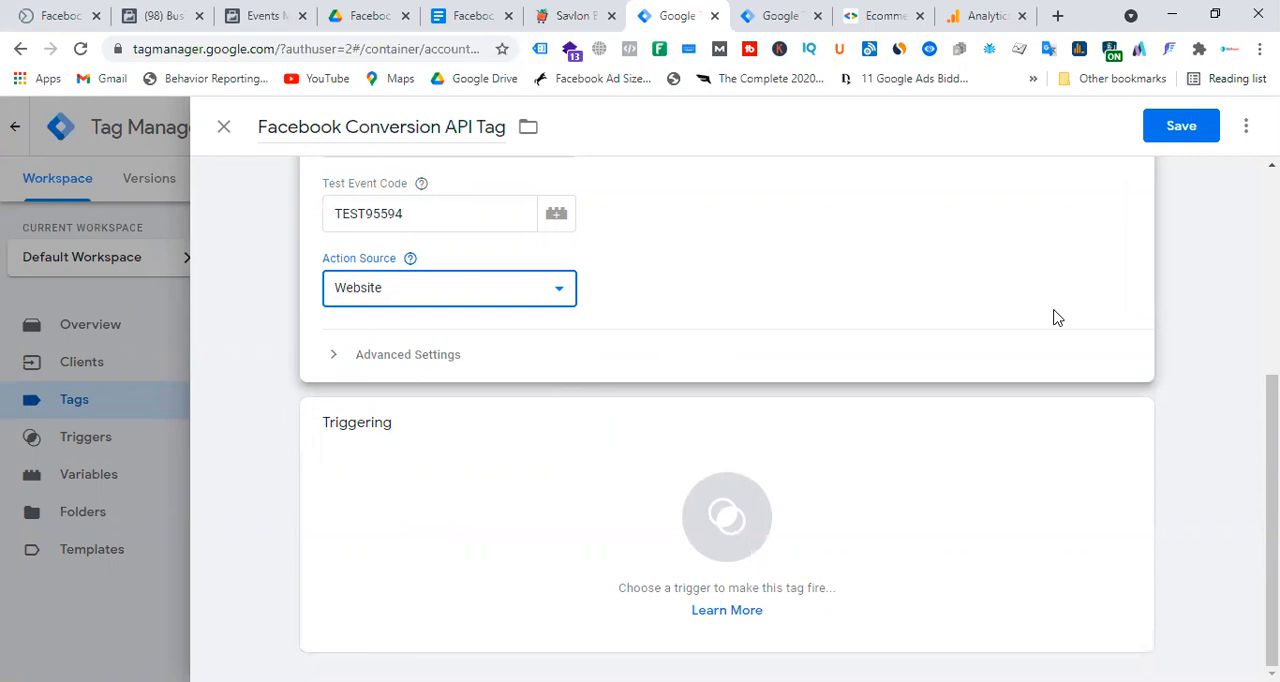
# Add Client Name - GA4 as the firing trigger, review the tag's configuration and save the Facebook Conversion API Tag.
pyautogui.click(690, 518)
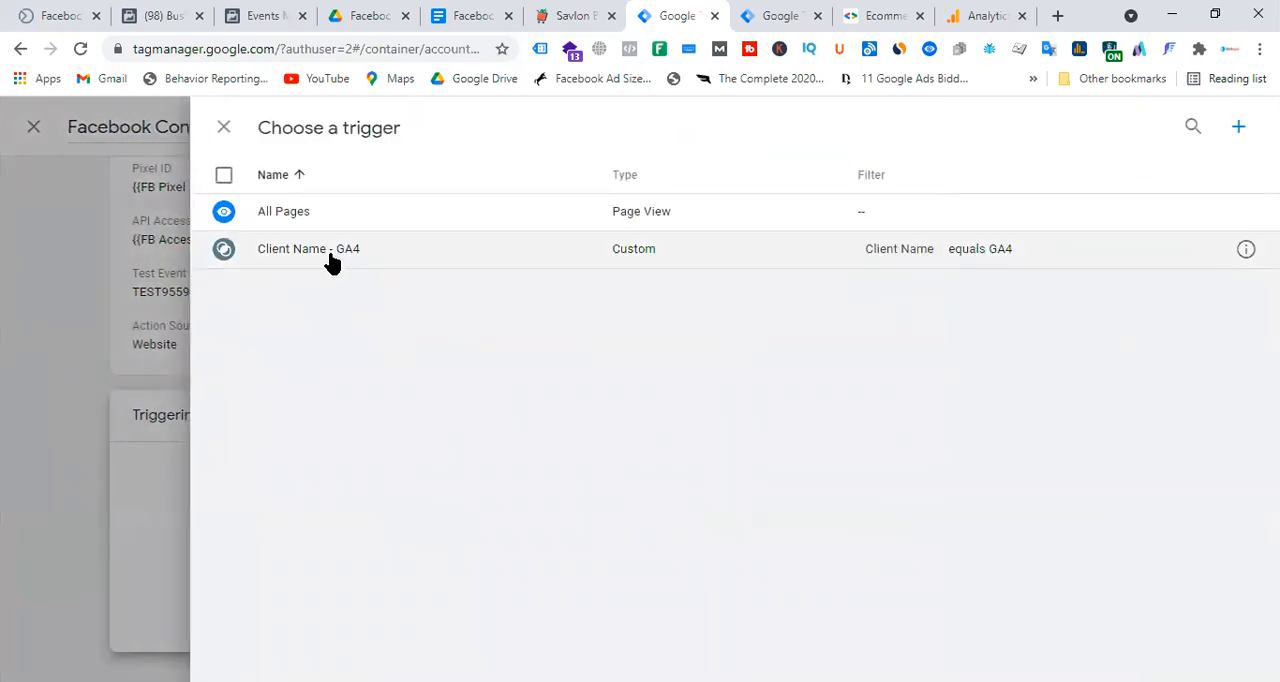
pyautogui.click(329, 263)
pyautogui.scroll(3, 941, 399)
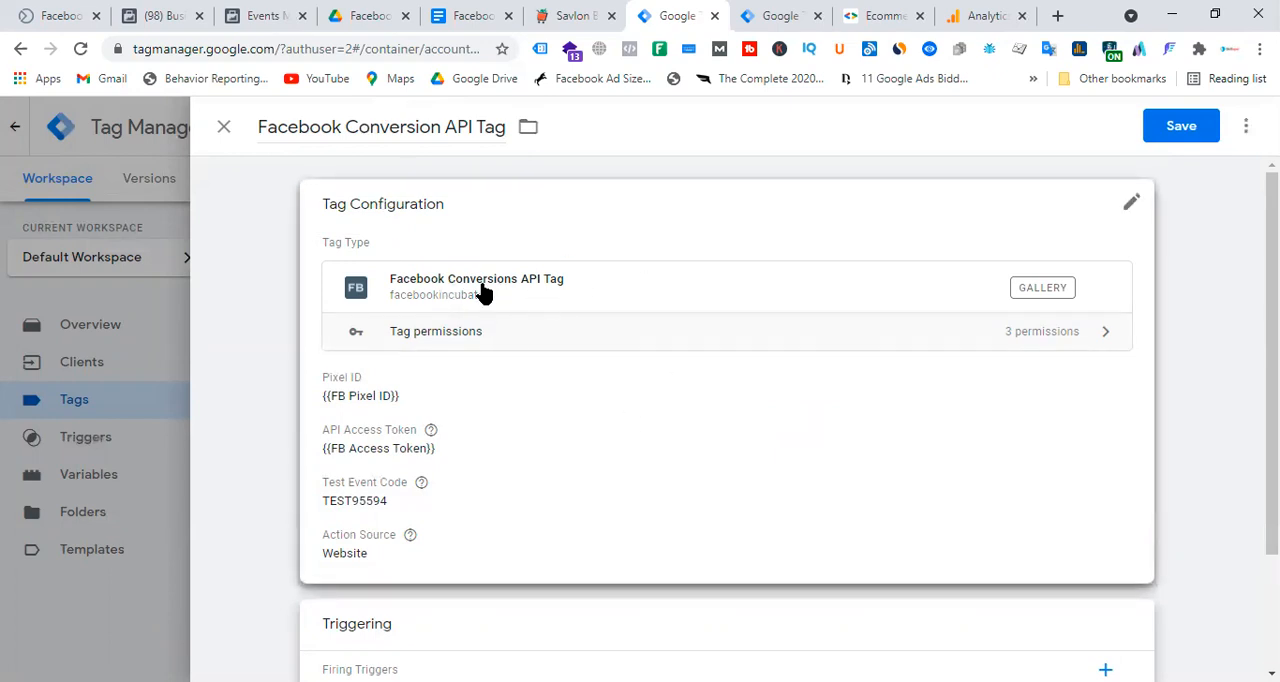
pyautogui.scroll(-3, 718, 378)
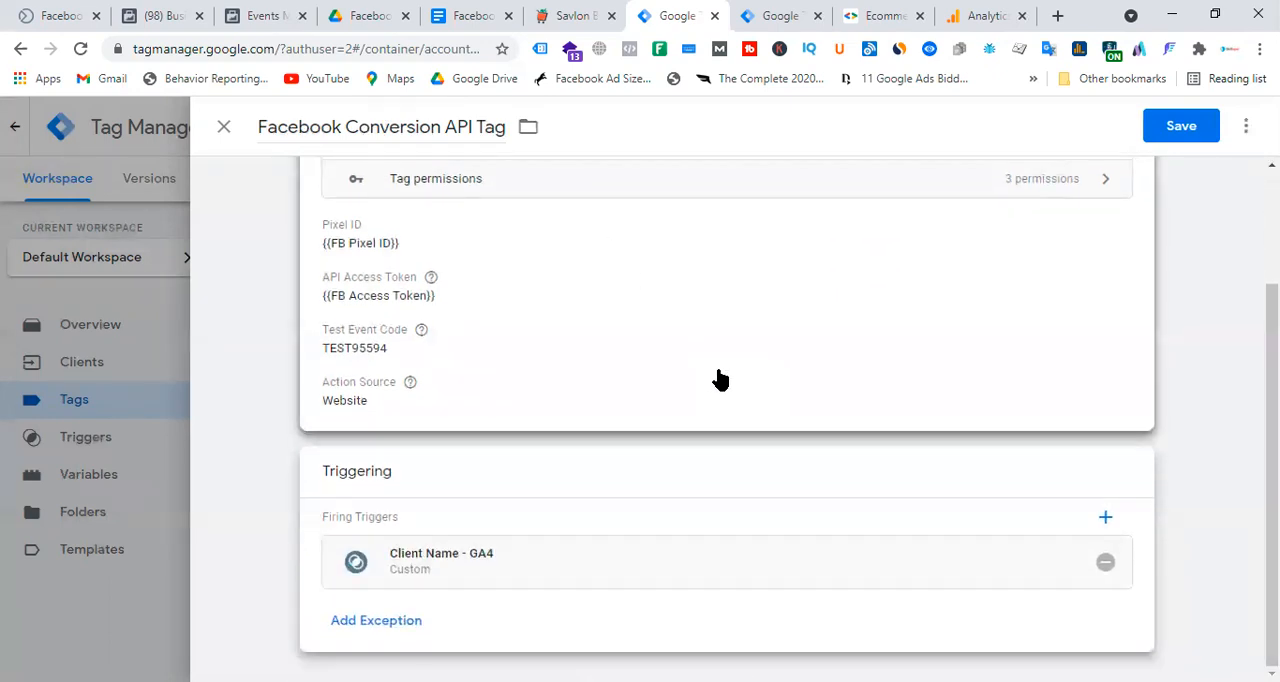
pyautogui.scroll(3, 745, 414)
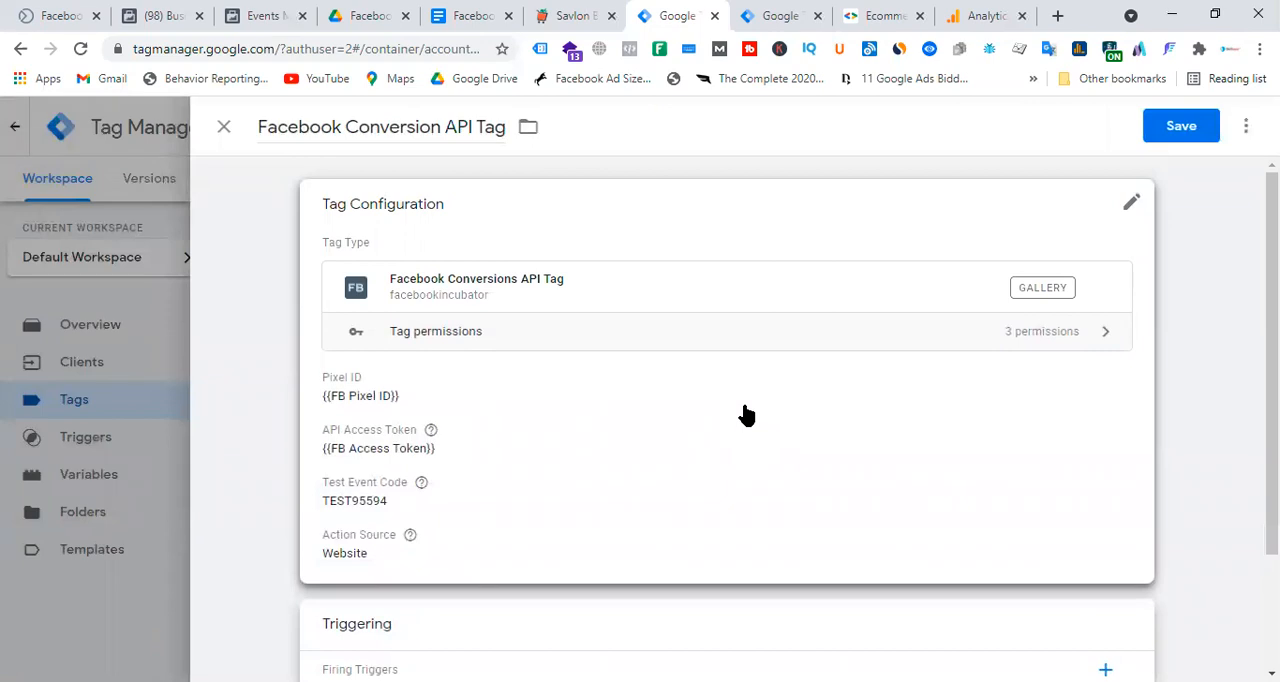
pyautogui.scroll(-3, 745, 414)
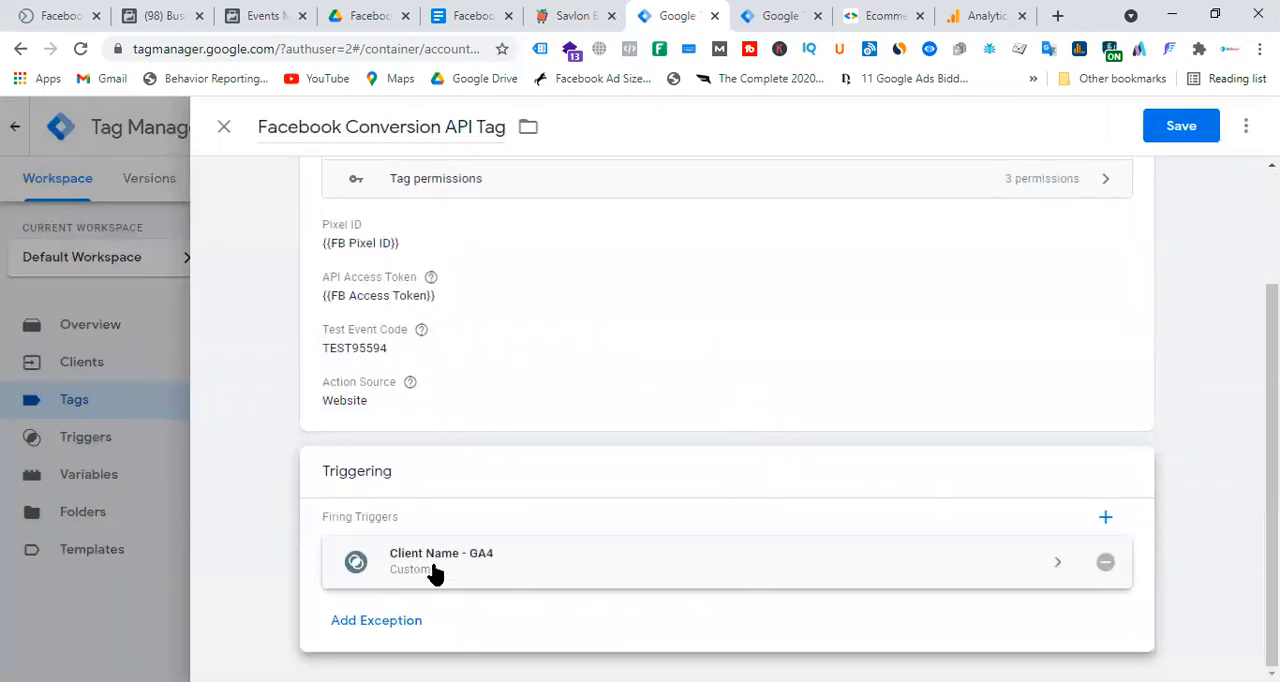
pyautogui.scroll(3, 757, 451)
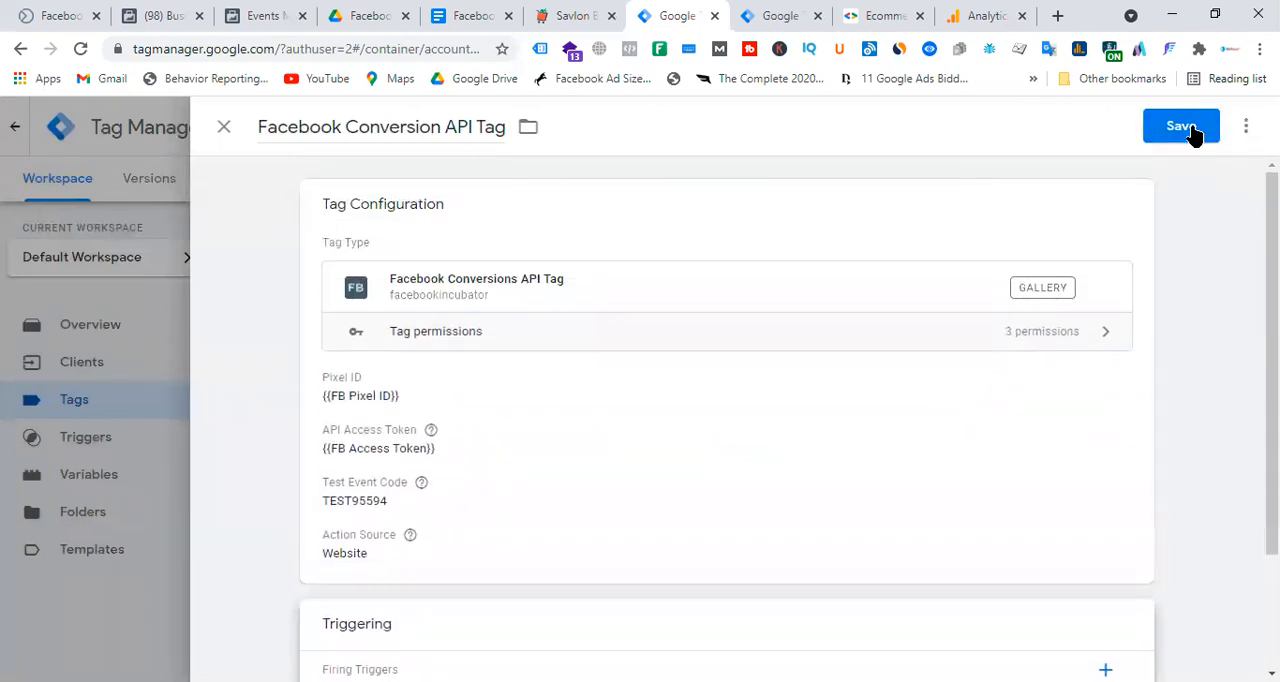
pyautogui.click(1190, 128)
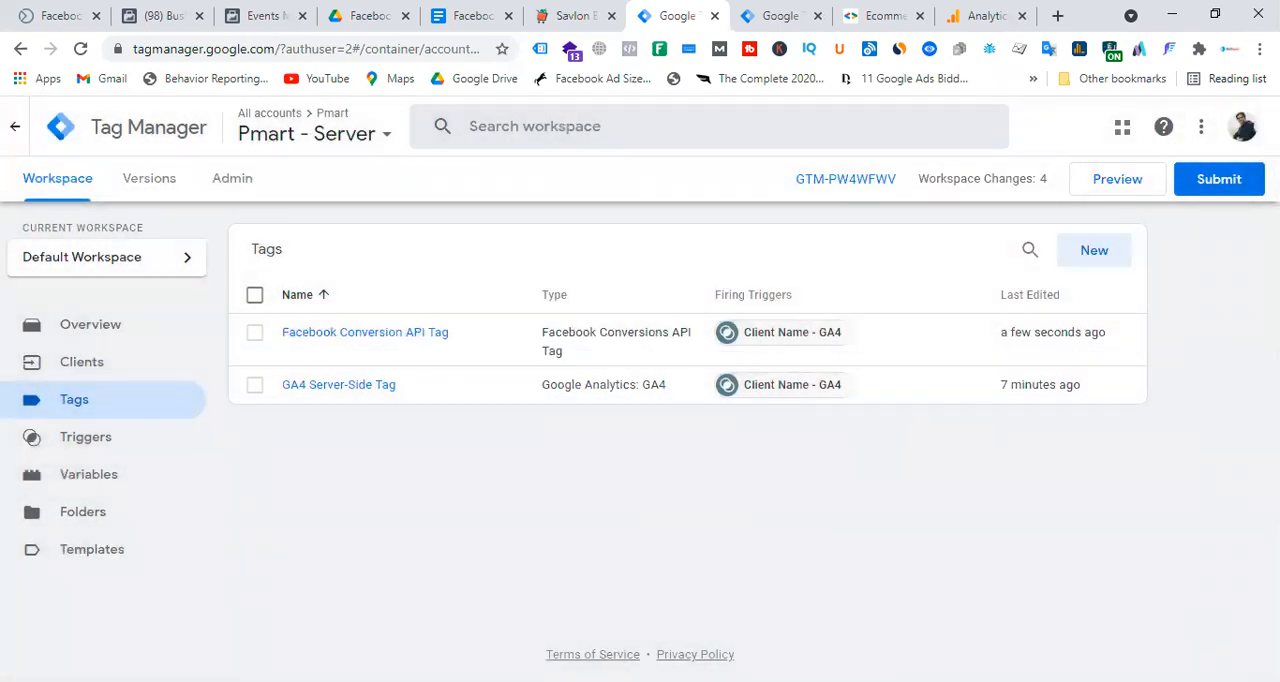
# Submit the Pmart - Server workspace changes, enter a version name and publish the new version.
pyautogui.click(1222, 192)
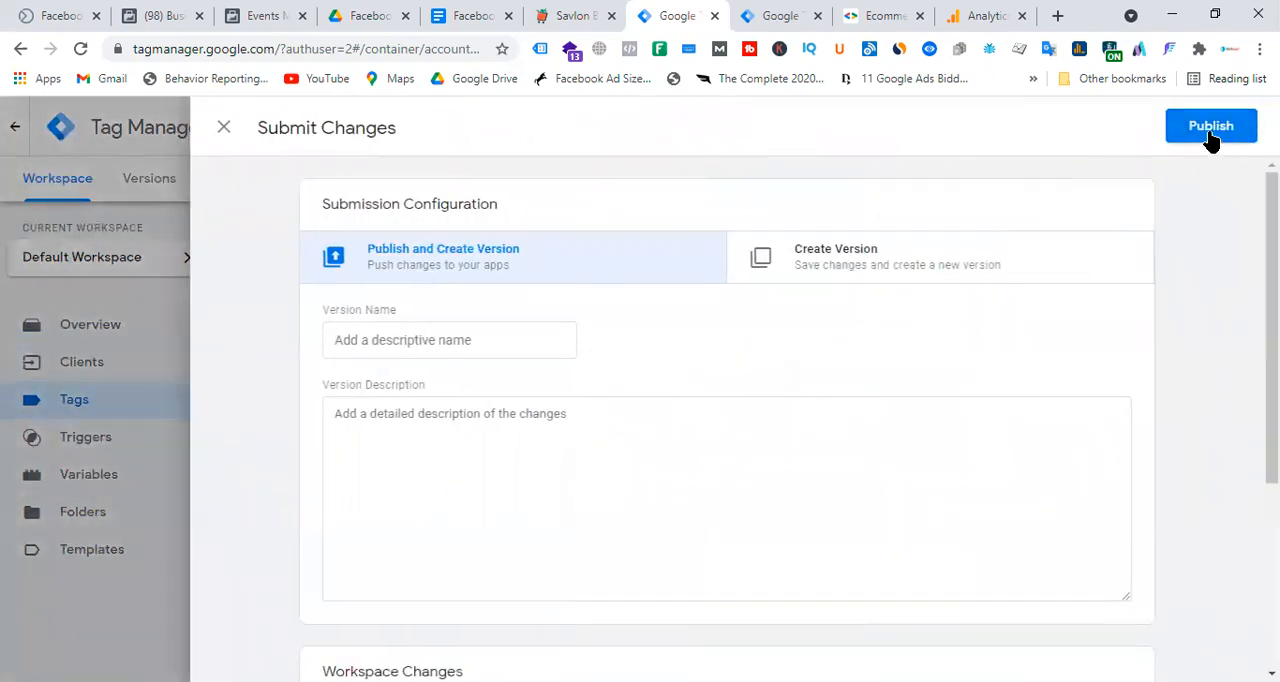
pyautogui.click(443, 342)
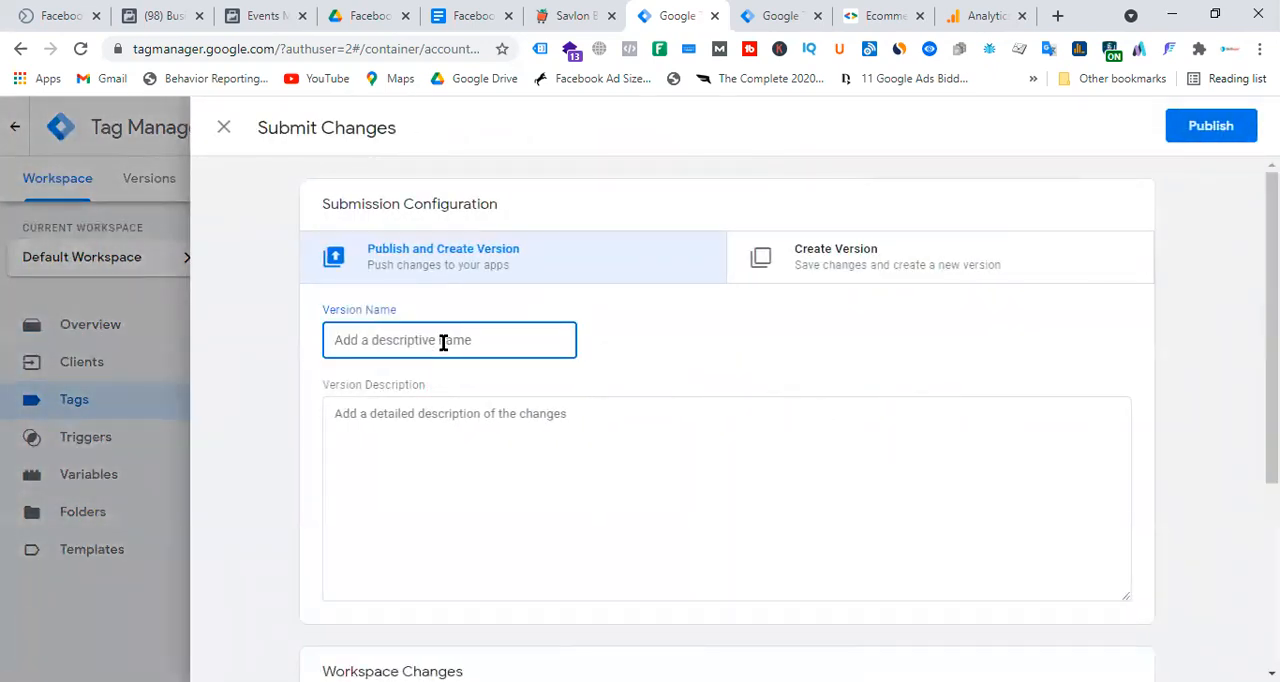
pyautogui.write('Facebook CAPI')
pyautogui.click(1211, 128)
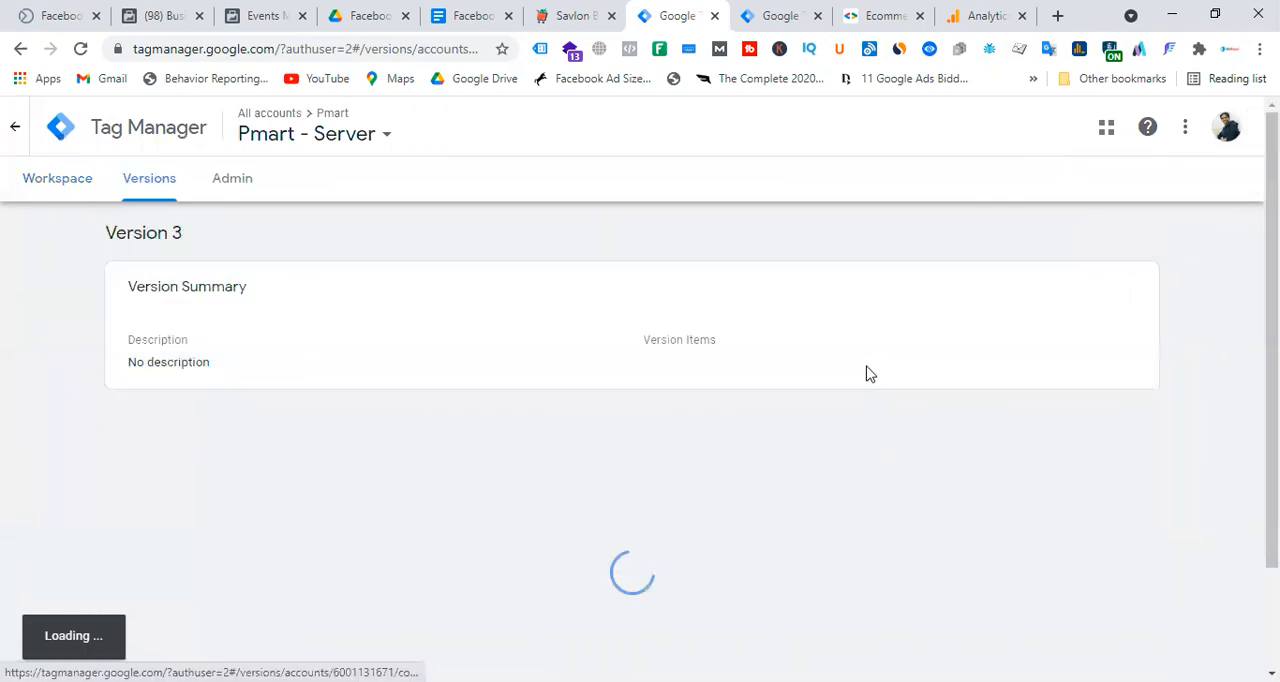
# Return to the Pmart - Server workspace and open the container's Preview mode.
pyautogui.click(51, 189)
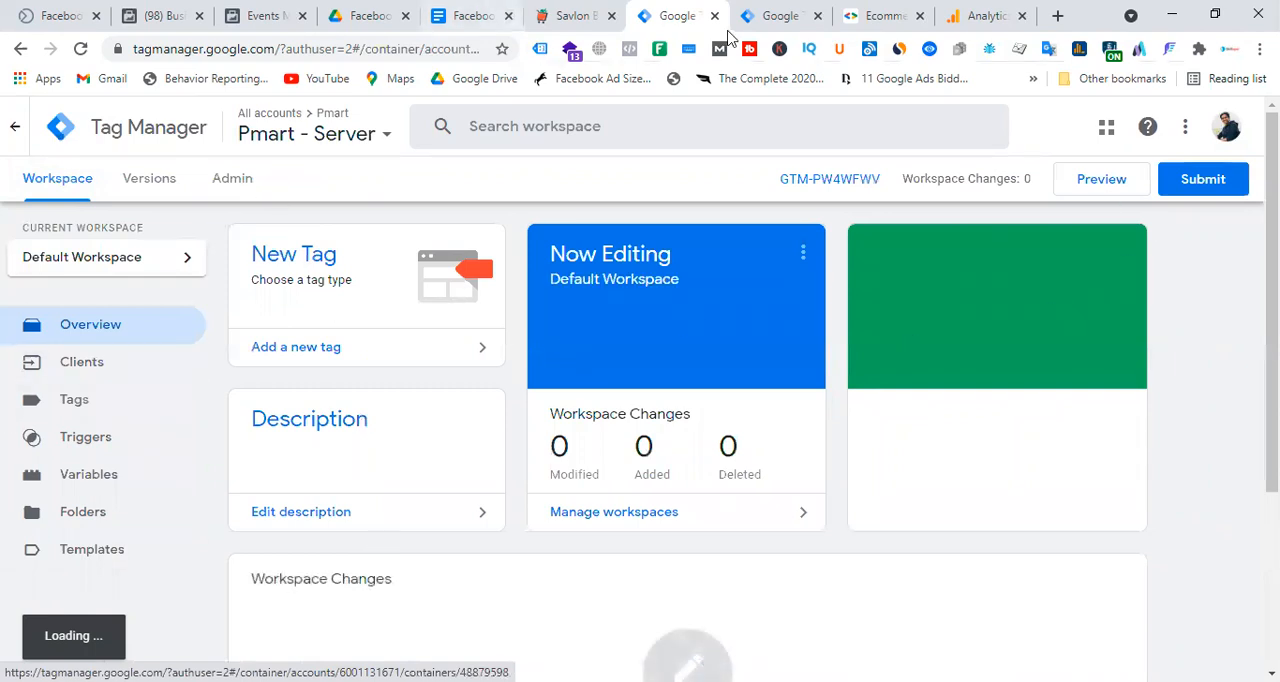
pyautogui.click(1099, 188)
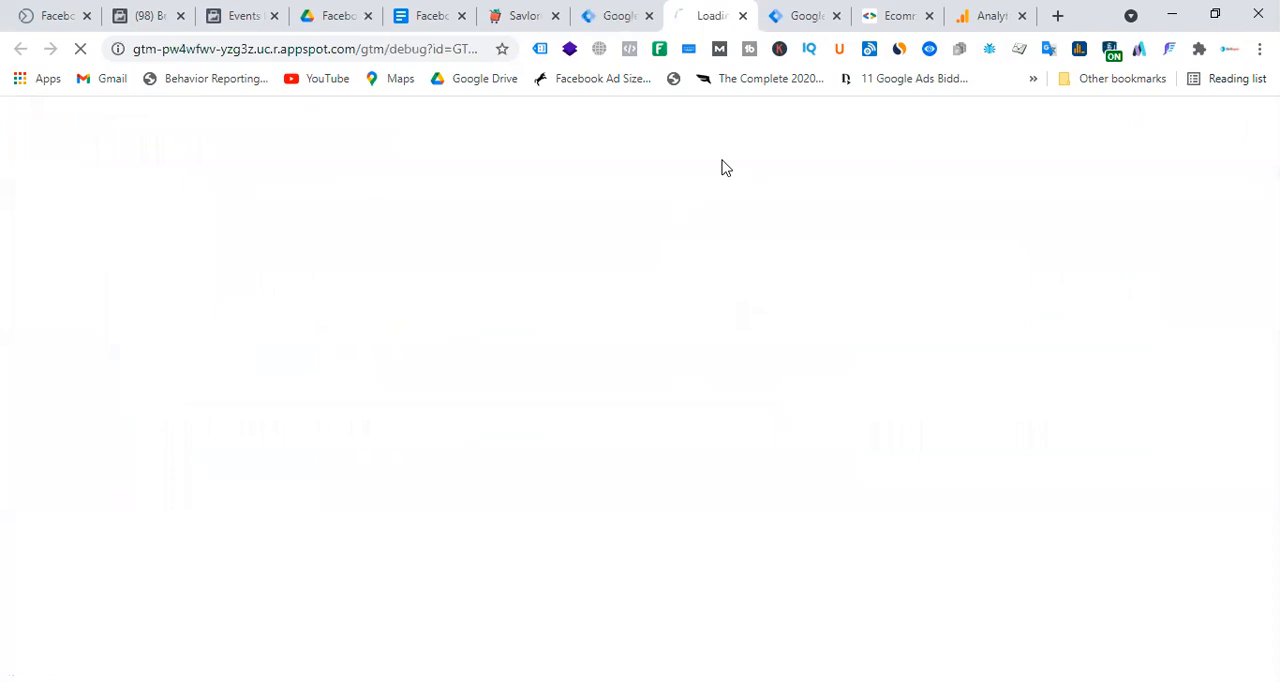
pyautogui.click(803, 9)
pyautogui.click(1117, 188)
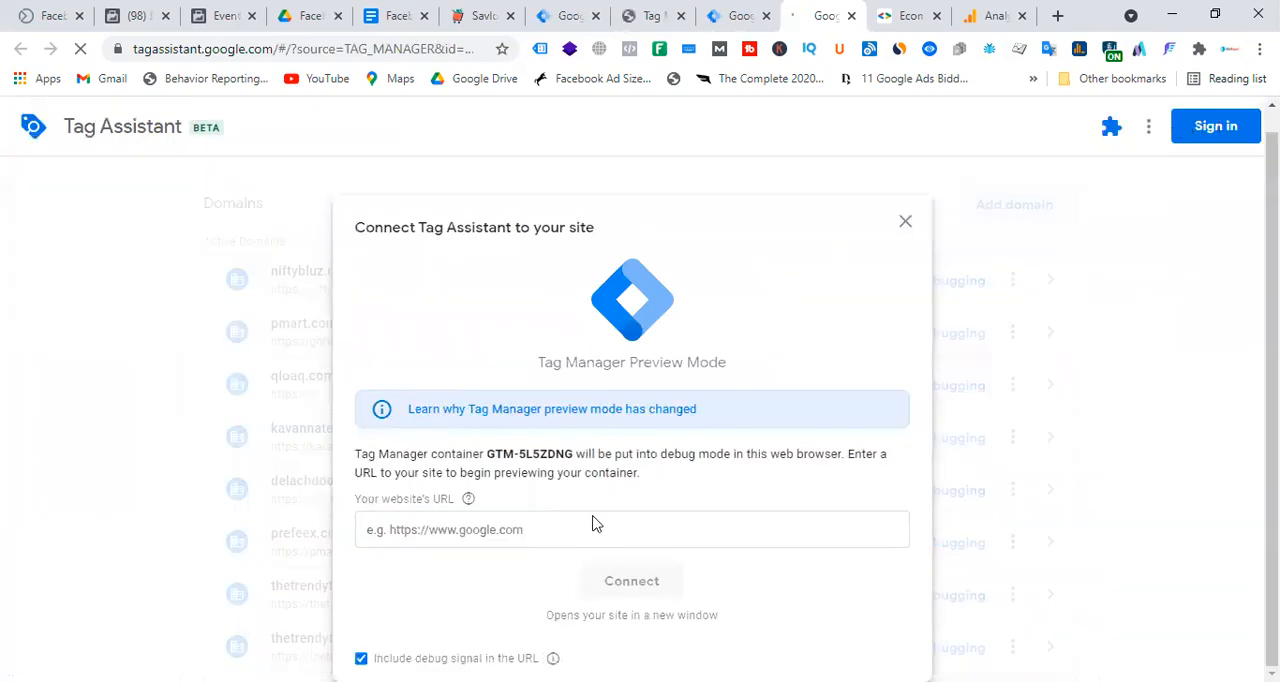
pyautogui.click(312, 15)
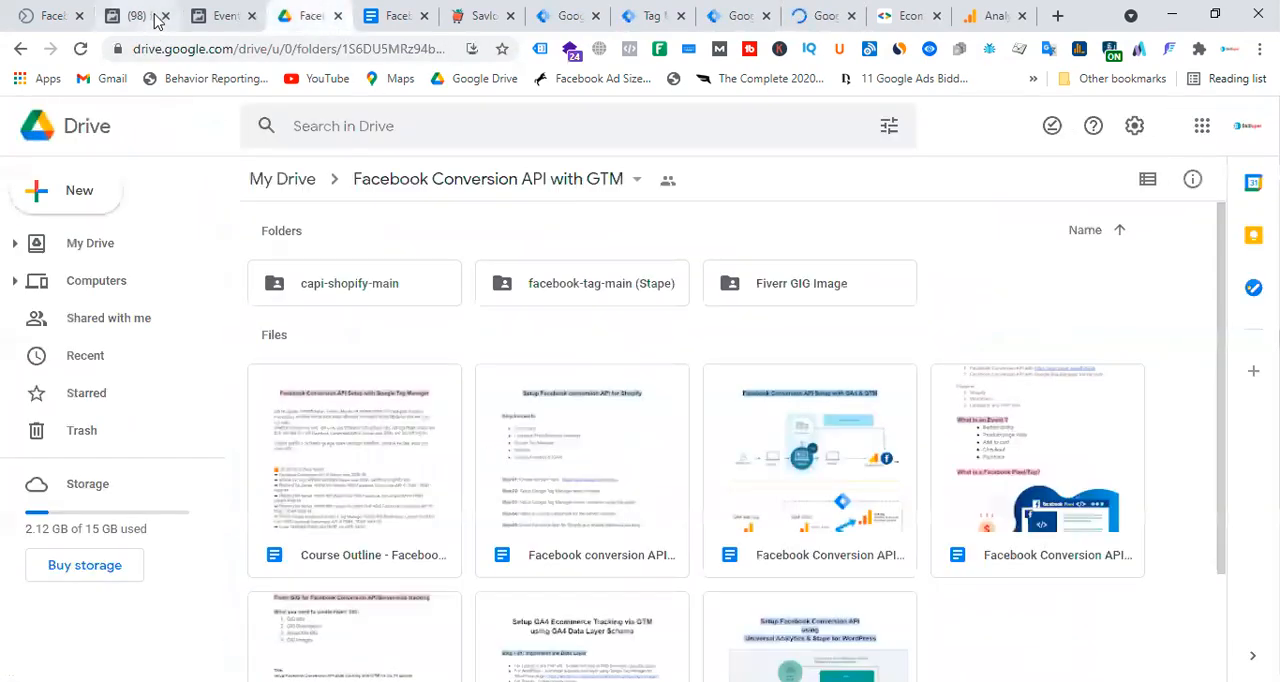
pyautogui.click(480, 14)
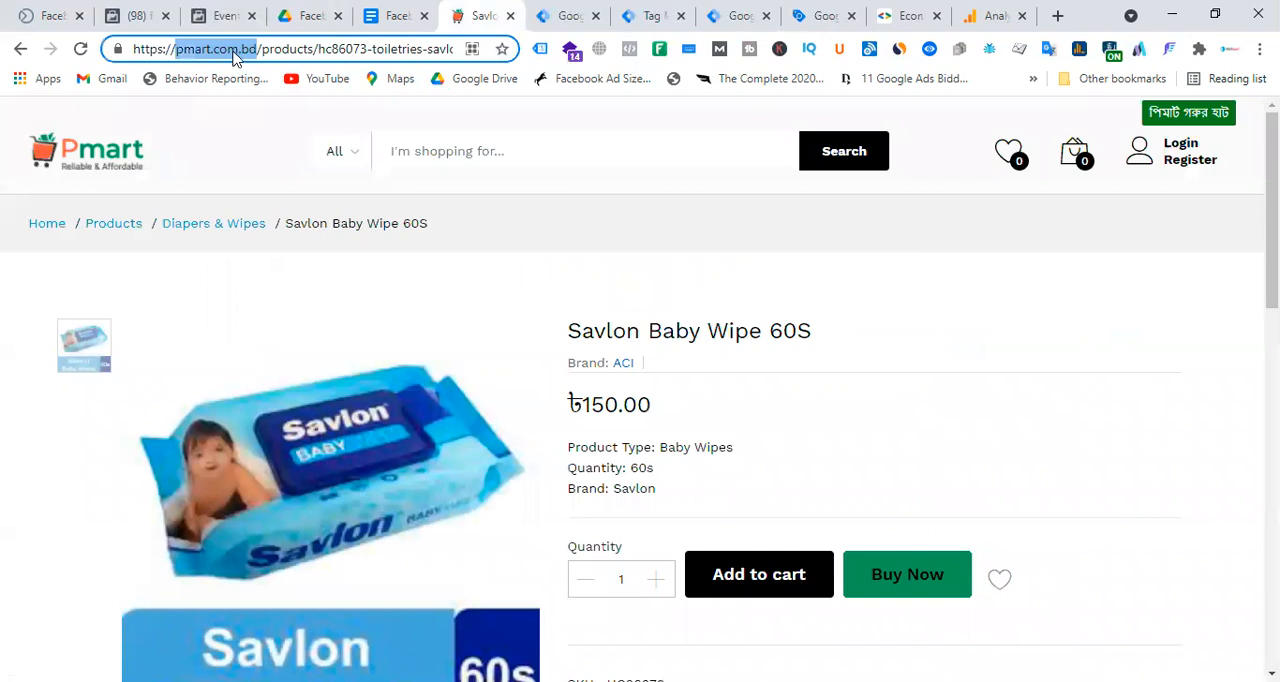
pyautogui.click(232, 49)
pyautogui.moveTo(259, 52); pyautogui.dragTo(4, 63)
pyautogui.hotkey('ctrl', 'c')
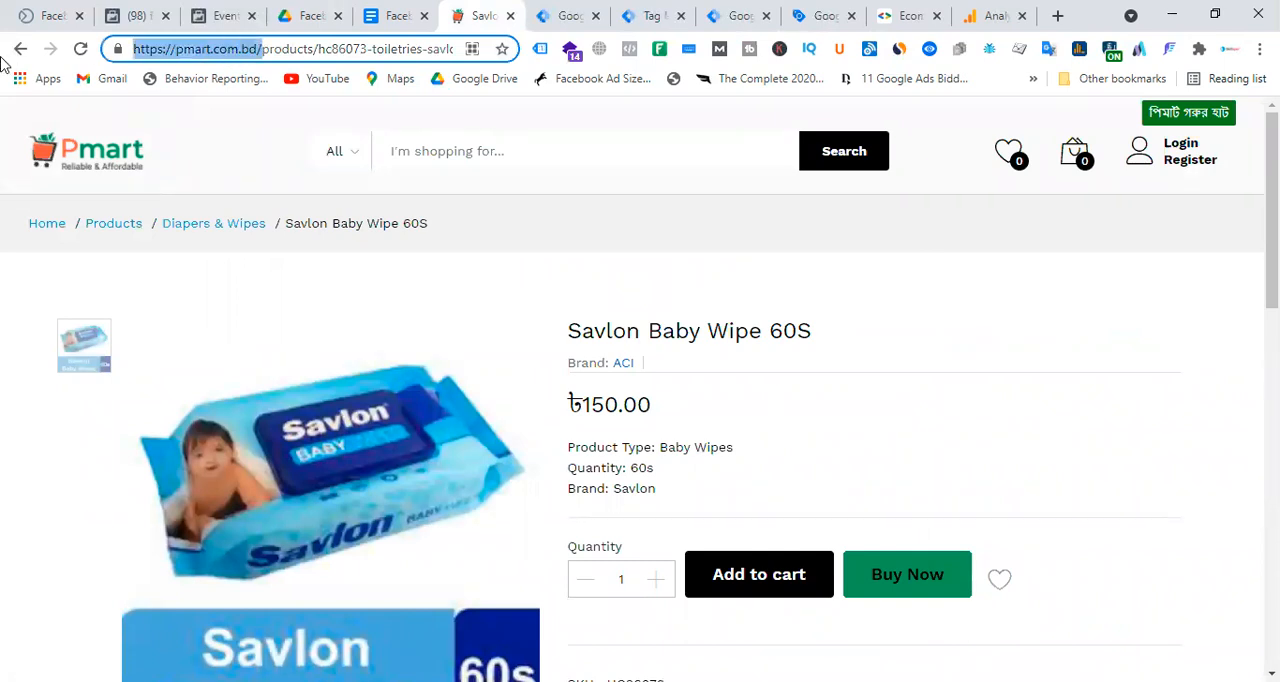
pyautogui.click(822, 15)
pyautogui.click(497, 528)
pyautogui.hotkey('ctrl', 'v')
pyautogui.click(632, 581)
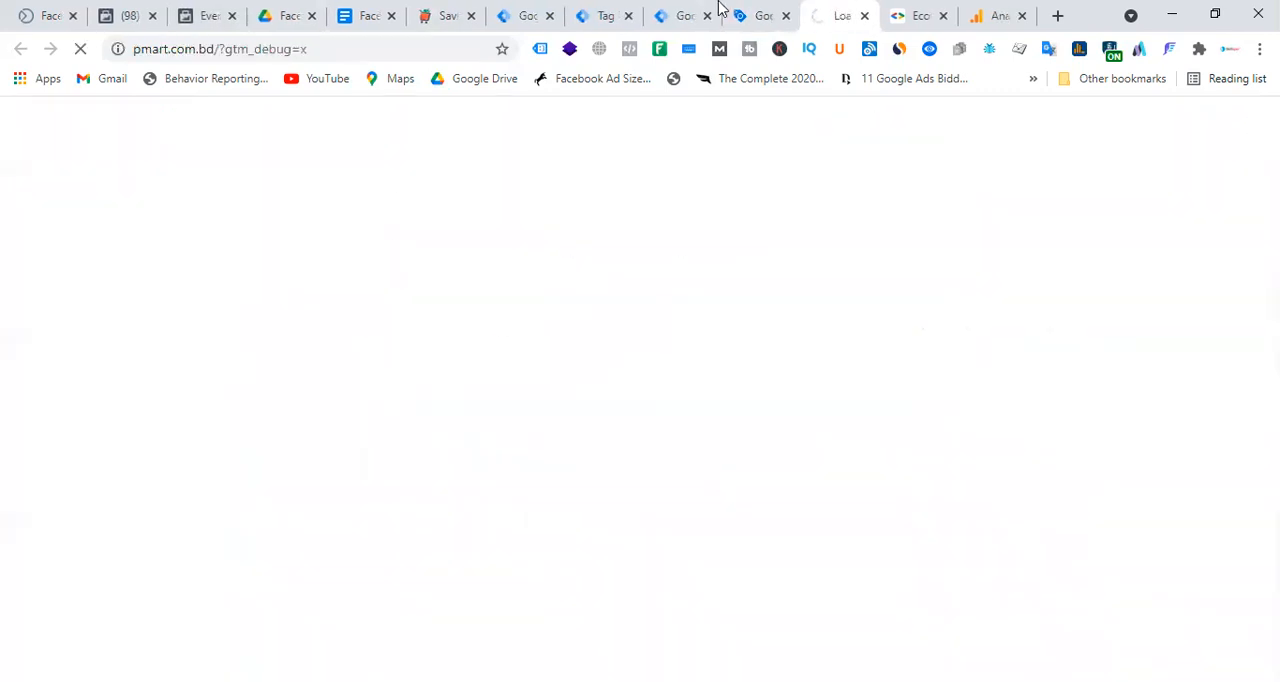
pyautogui.click(760, 10)
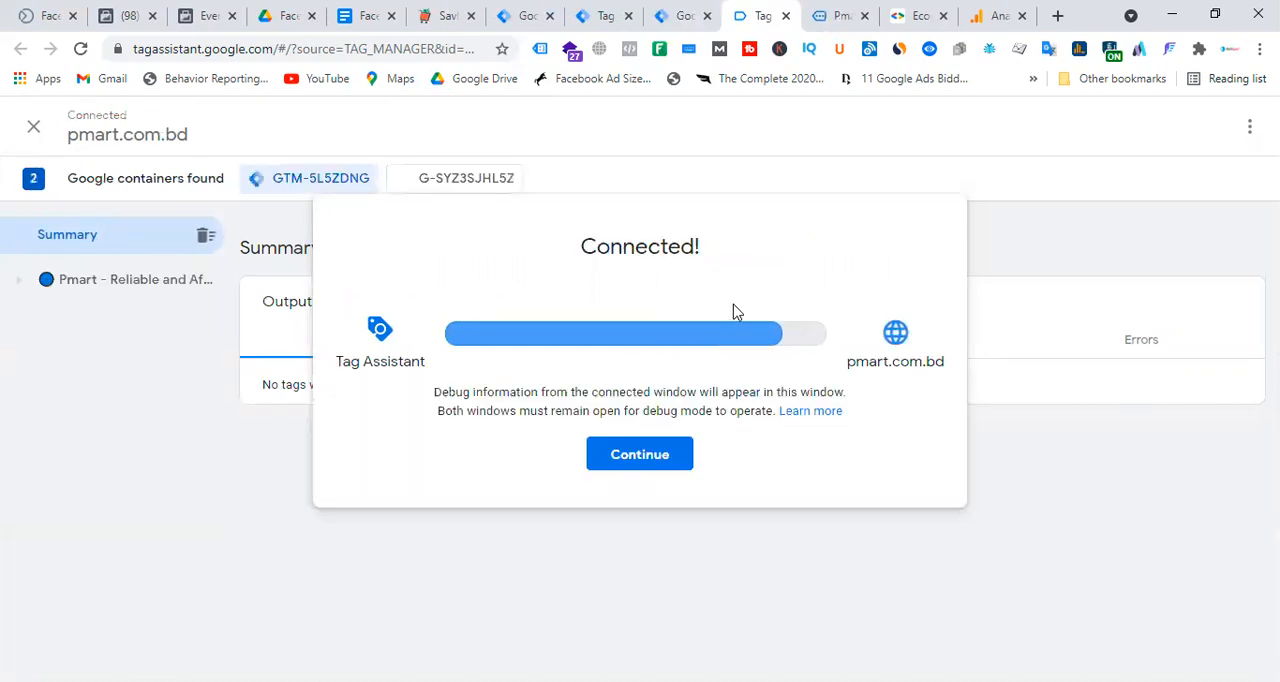
pyautogui.click(662, 456)
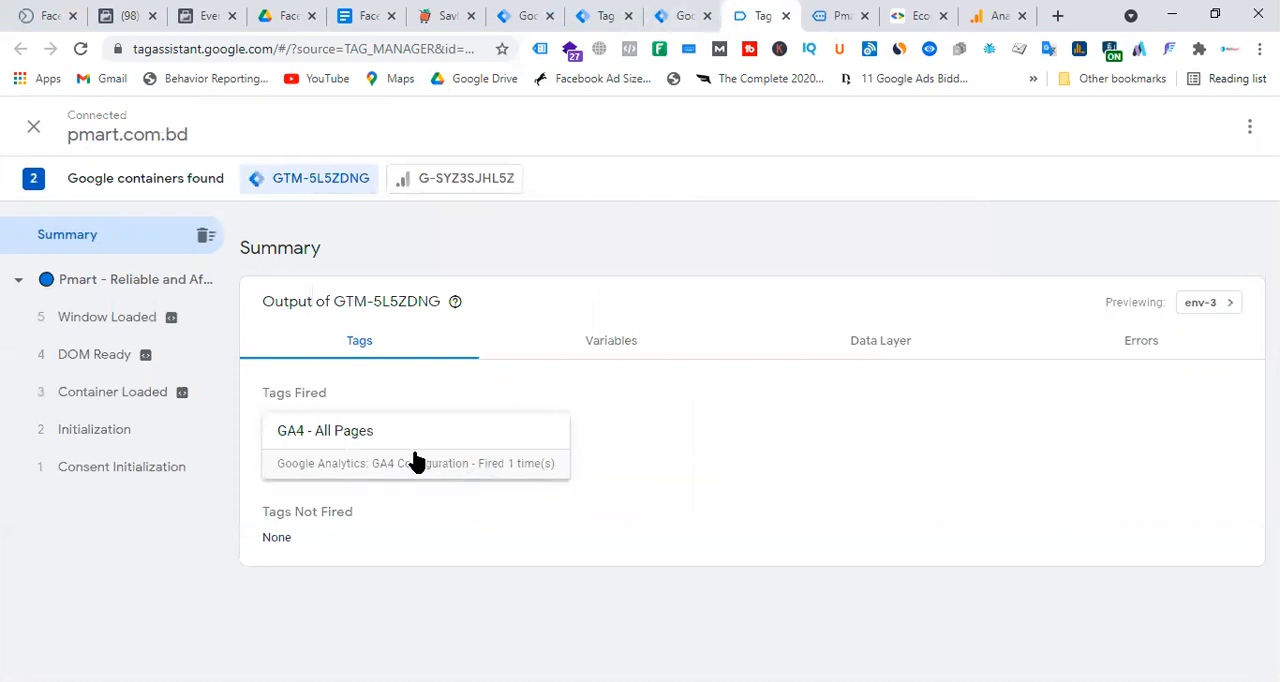
# Open the PRAN CHINIGURA AROMATIC RICE 1 product from Featured Products on the connected Pmart site.
pyautogui.click(833, 15)
pyautogui.scroll(-10, 665, 413)
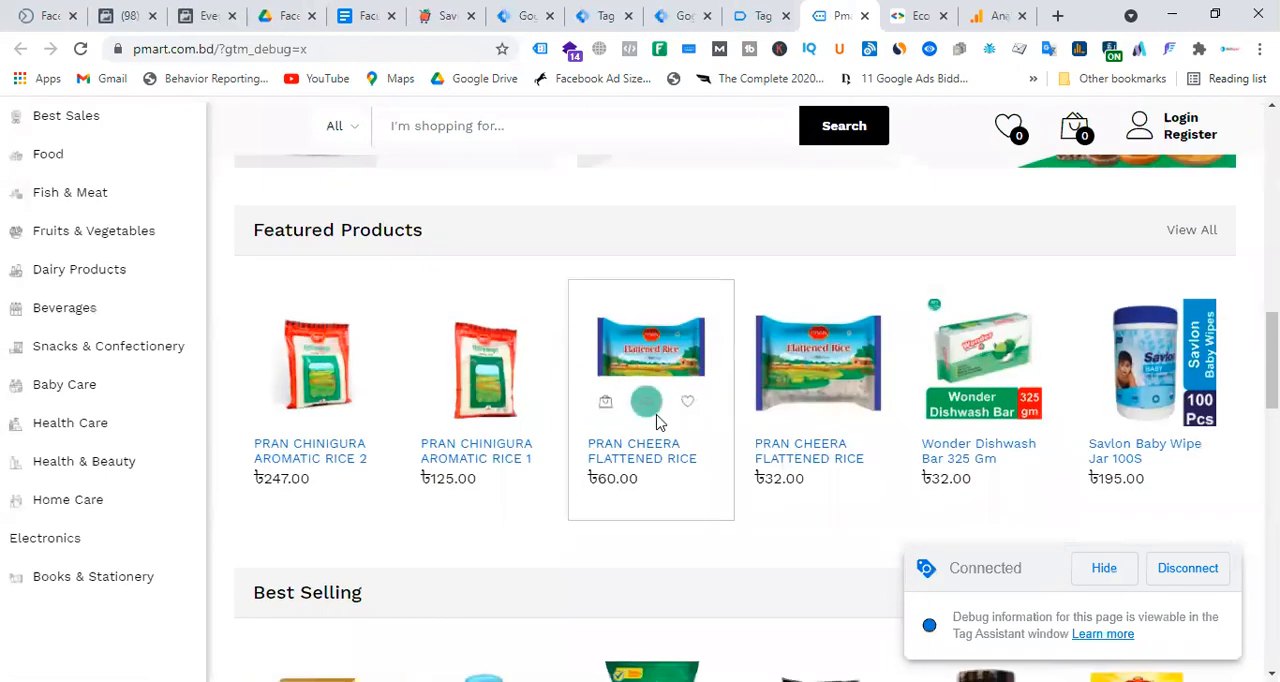
pyautogui.click(494, 351)
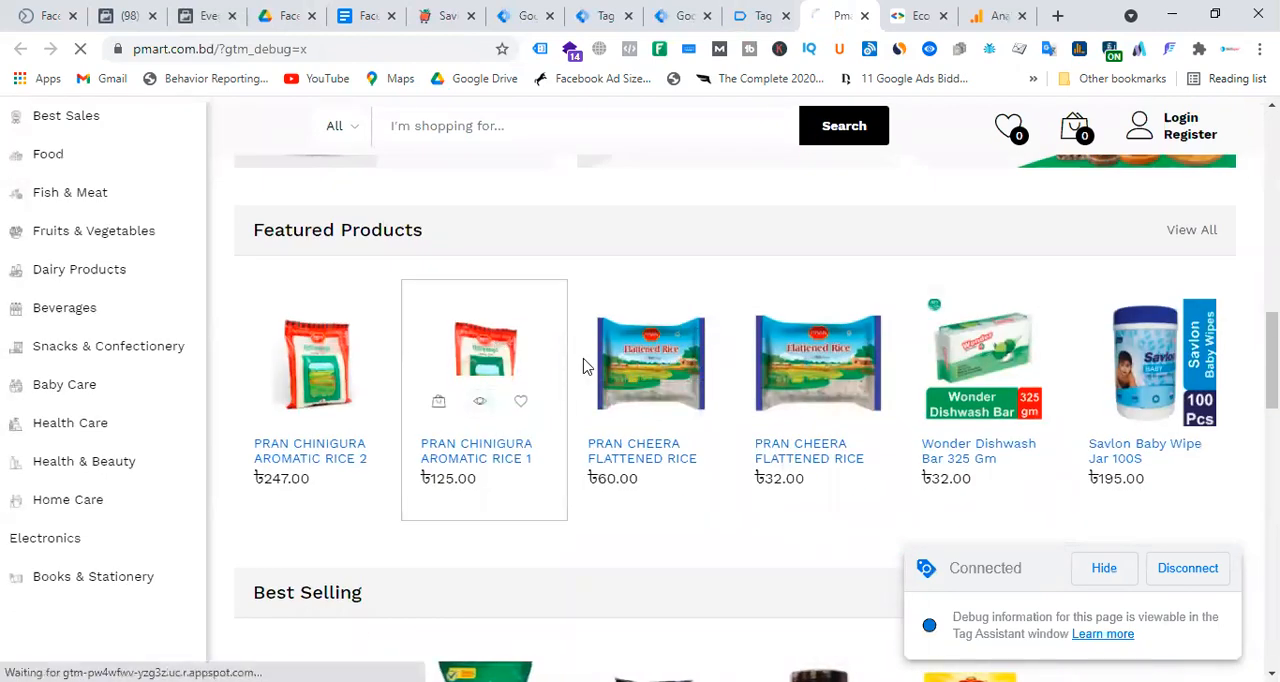
# Examine which tags fired for the latest page_view event in the server container's preview.
pyautogui.click(760, 15)
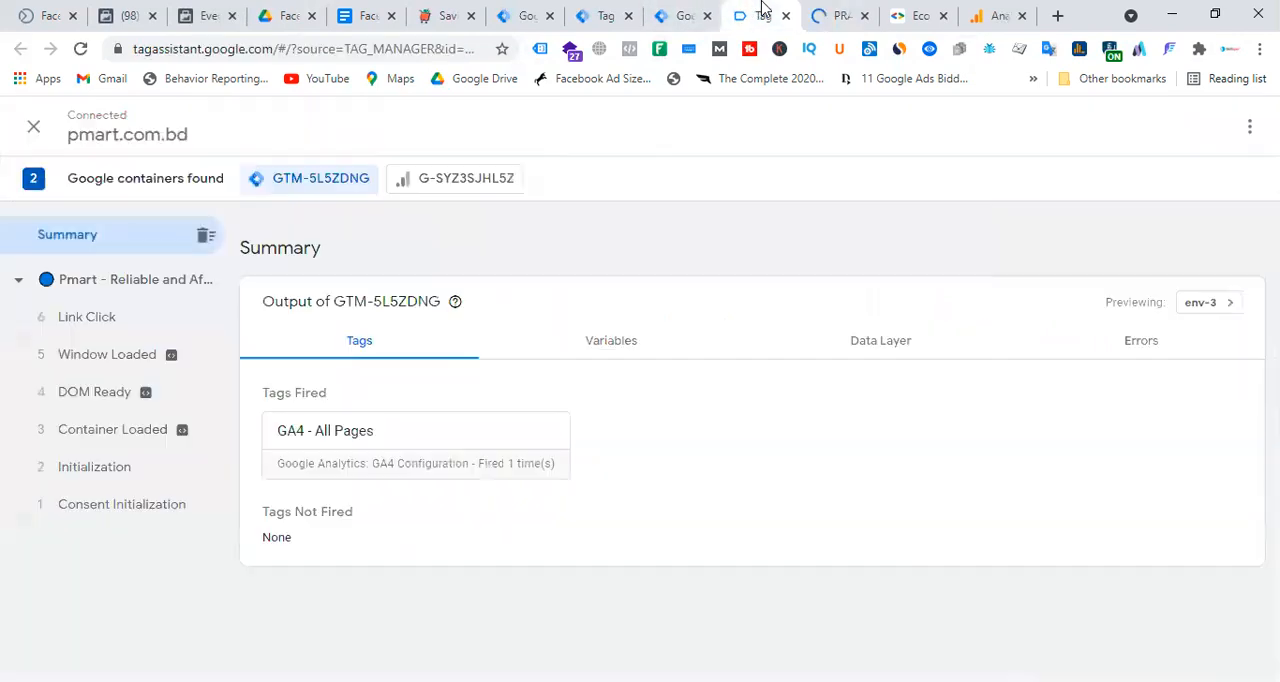
pyautogui.click(685, 15)
pyautogui.click(605, 14)
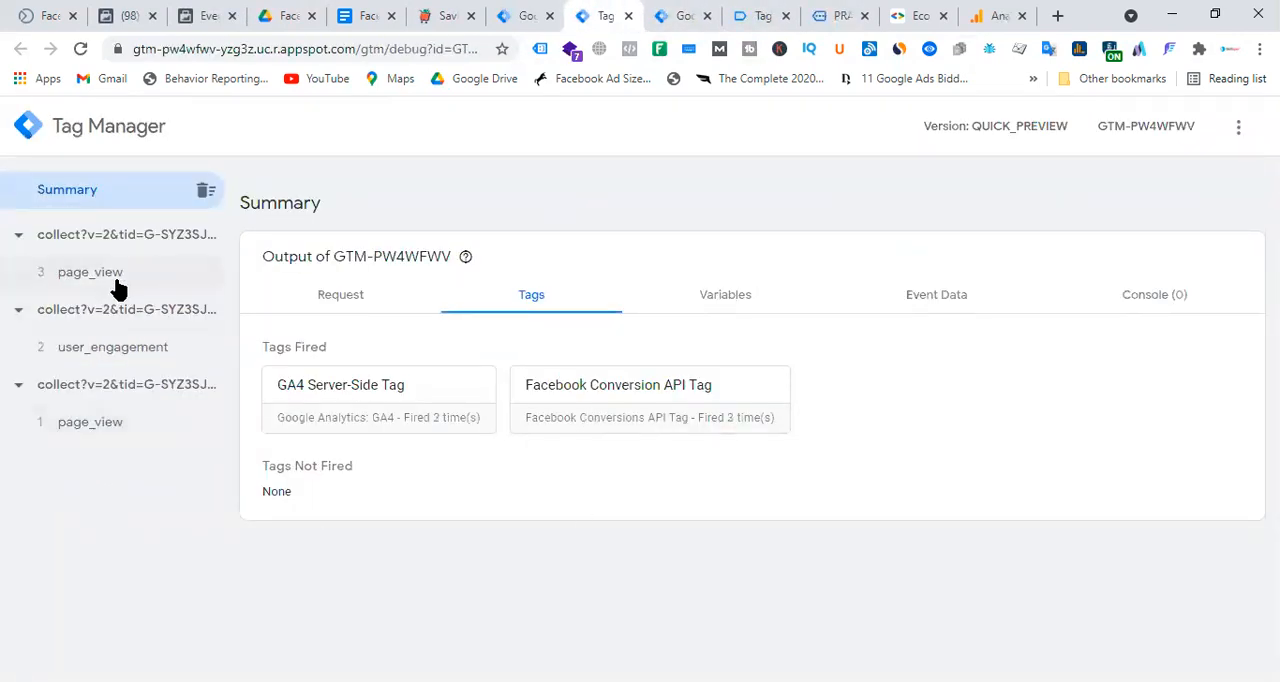
pyautogui.click(110, 274)
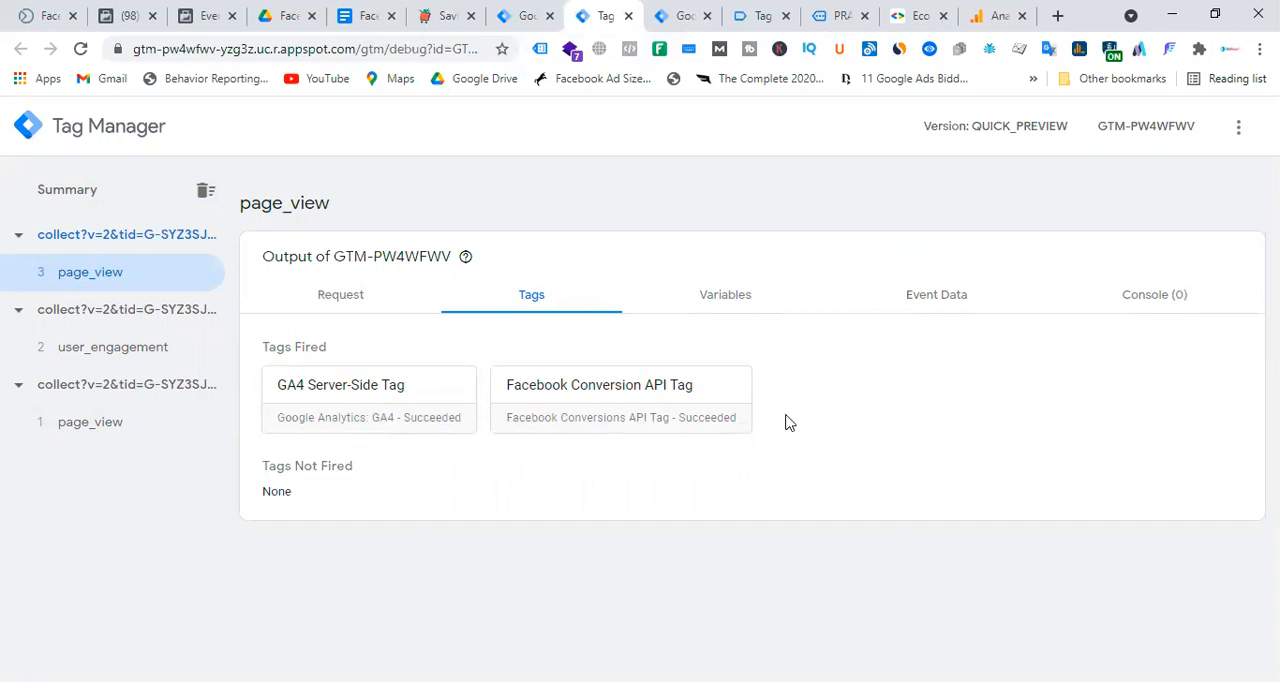
# Review the server events received under Test Events for the Pmart Laravel Pixel in Facebook Events Manager.
pyautogui.click(207, 10)
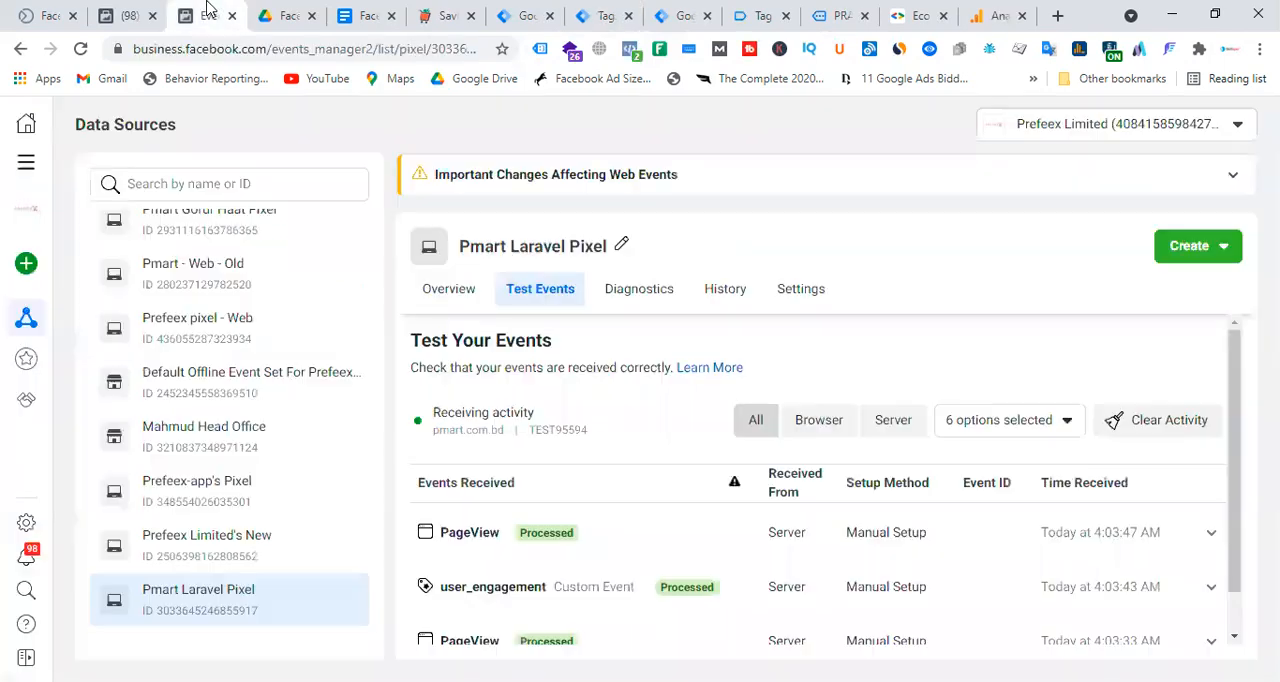
pyautogui.scroll(-1, 864, 457)
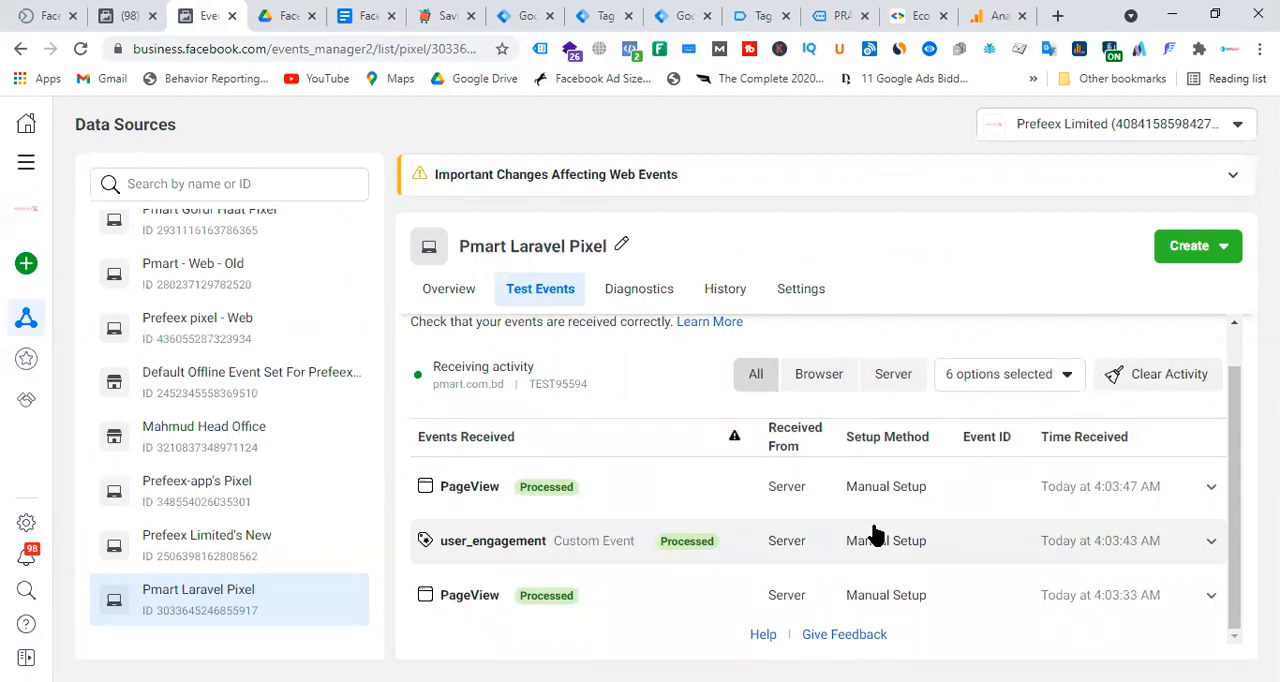
# Return to the Facebook Conversion API Setup with GA4 & GTM document and review it from the overview diagram.
pyautogui.click(366, 15)
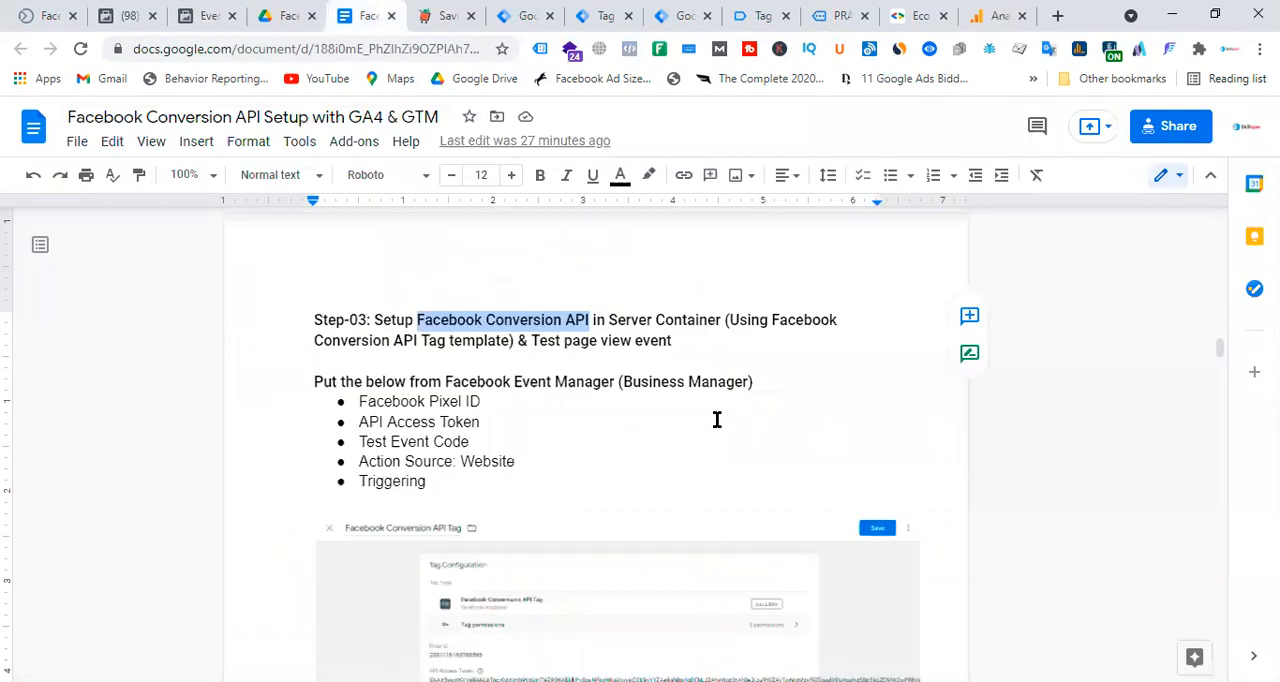
pyautogui.scroll(-5, 717, 420)
pyautogui.scroll(20, 717, 420)
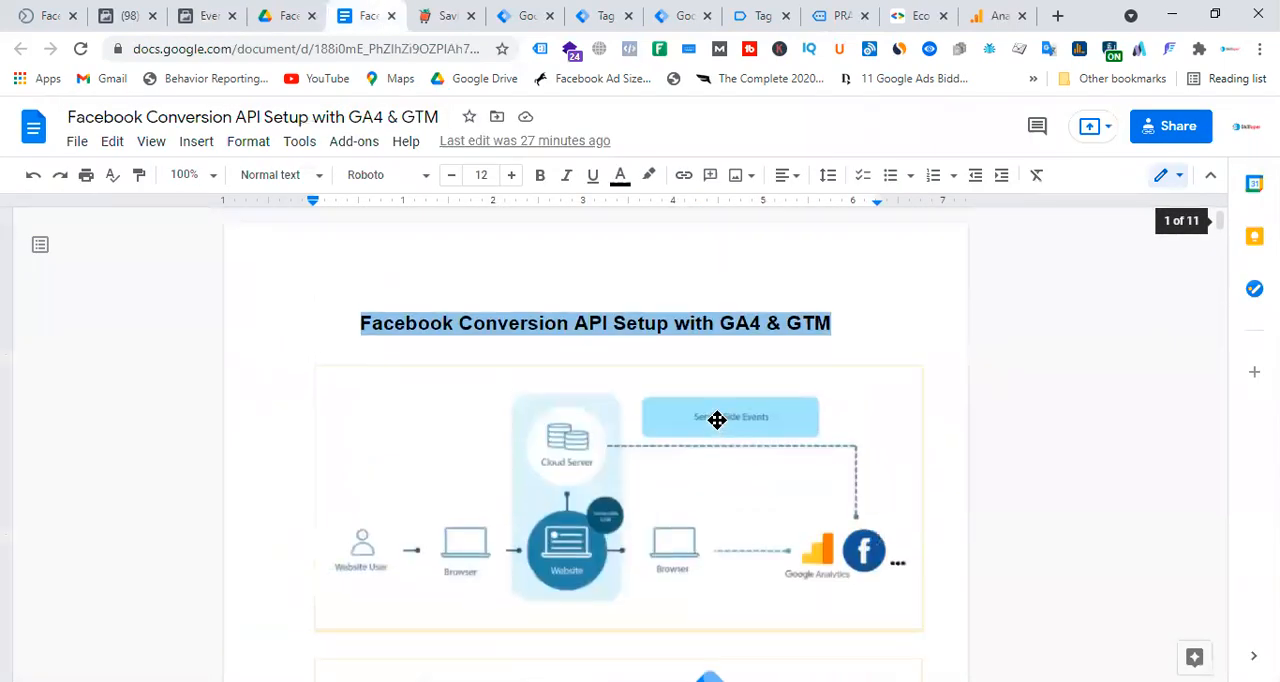